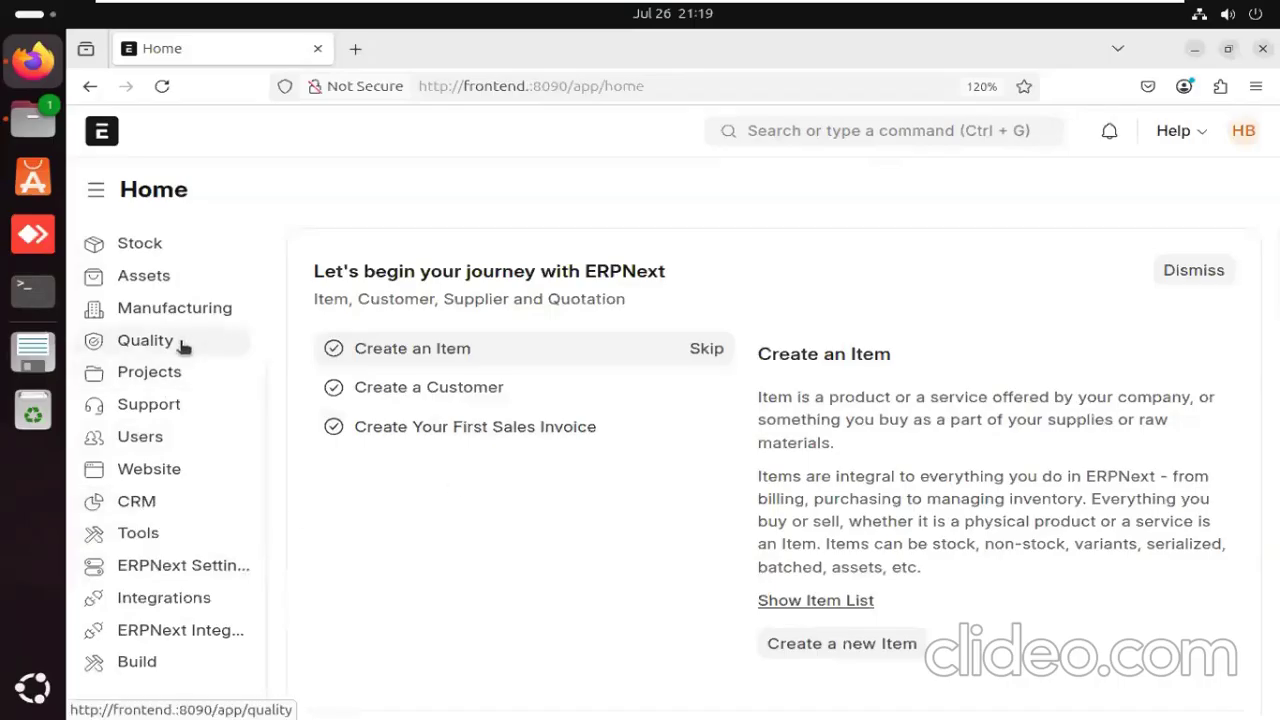
Open the Accounting workspace and look over its accounts and taxes setup checklist.
scroll(180, 296, "up", 3)
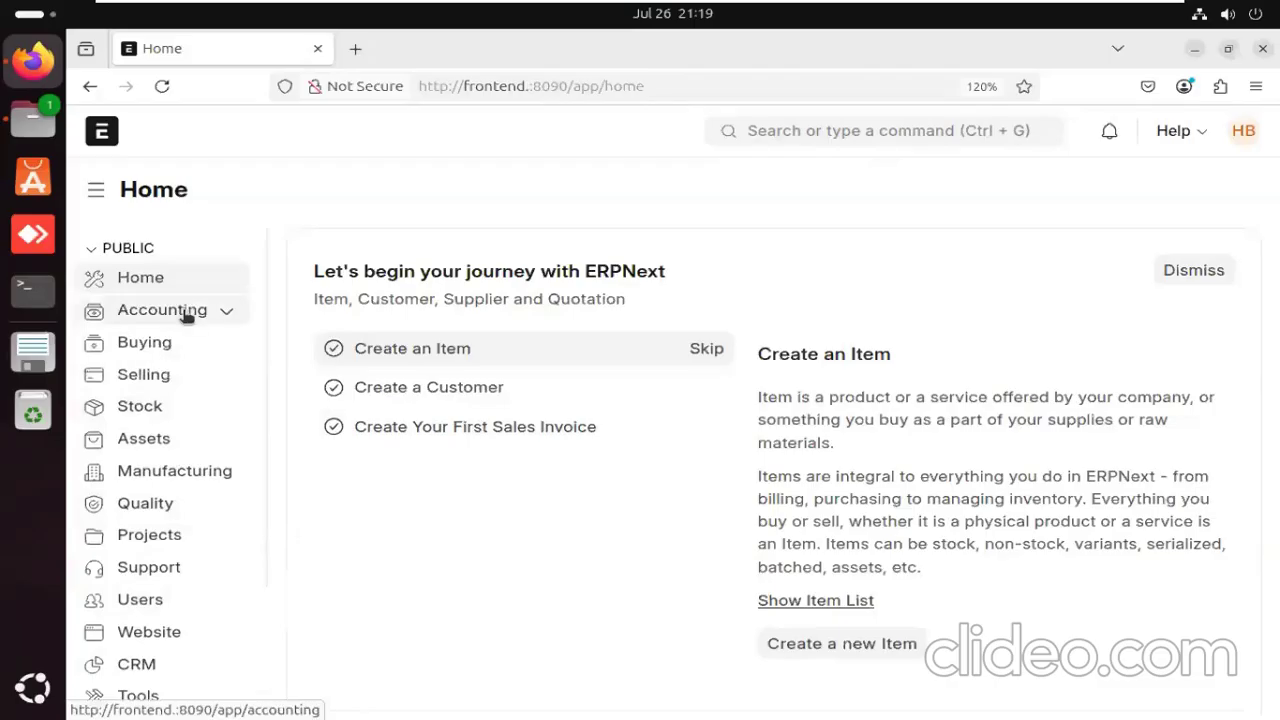
left_click(186, 315)
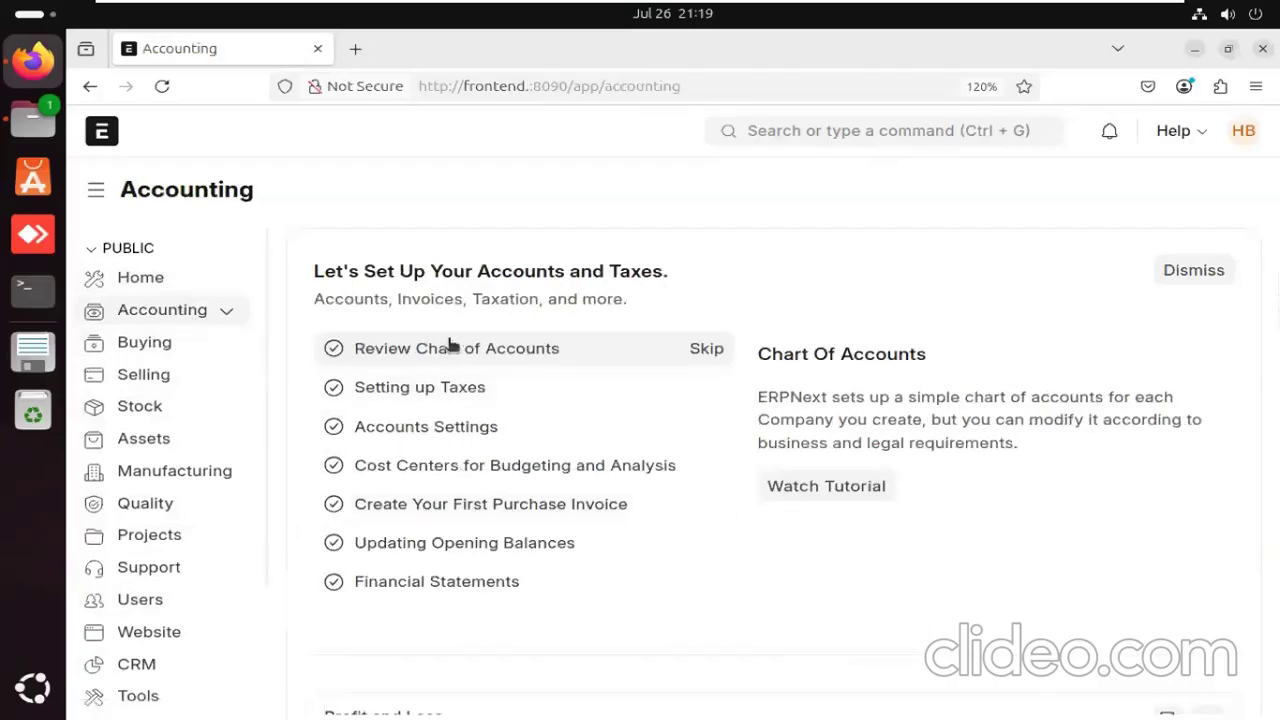
scroll(453, 455, "down", 2)
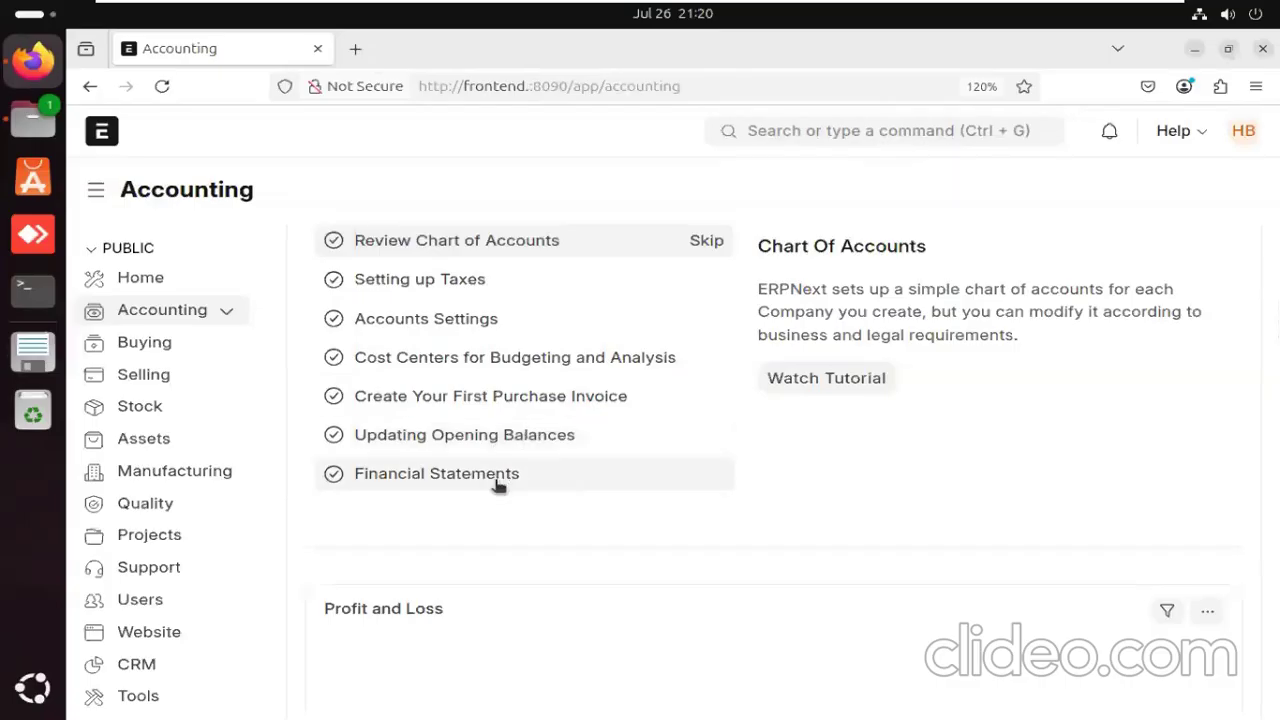
scroll(496, 487, "up", 2)
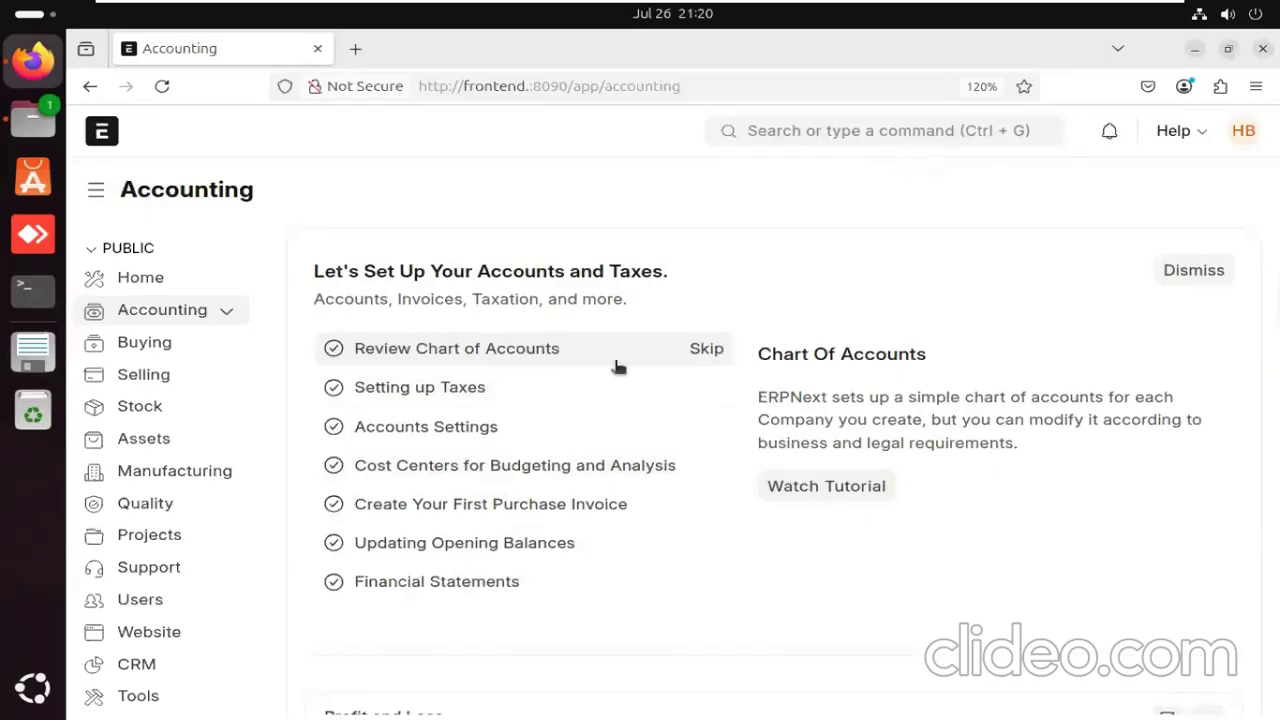
Search for "CHART OF" and open the Chart of Accounts.
left_click(853, 130)
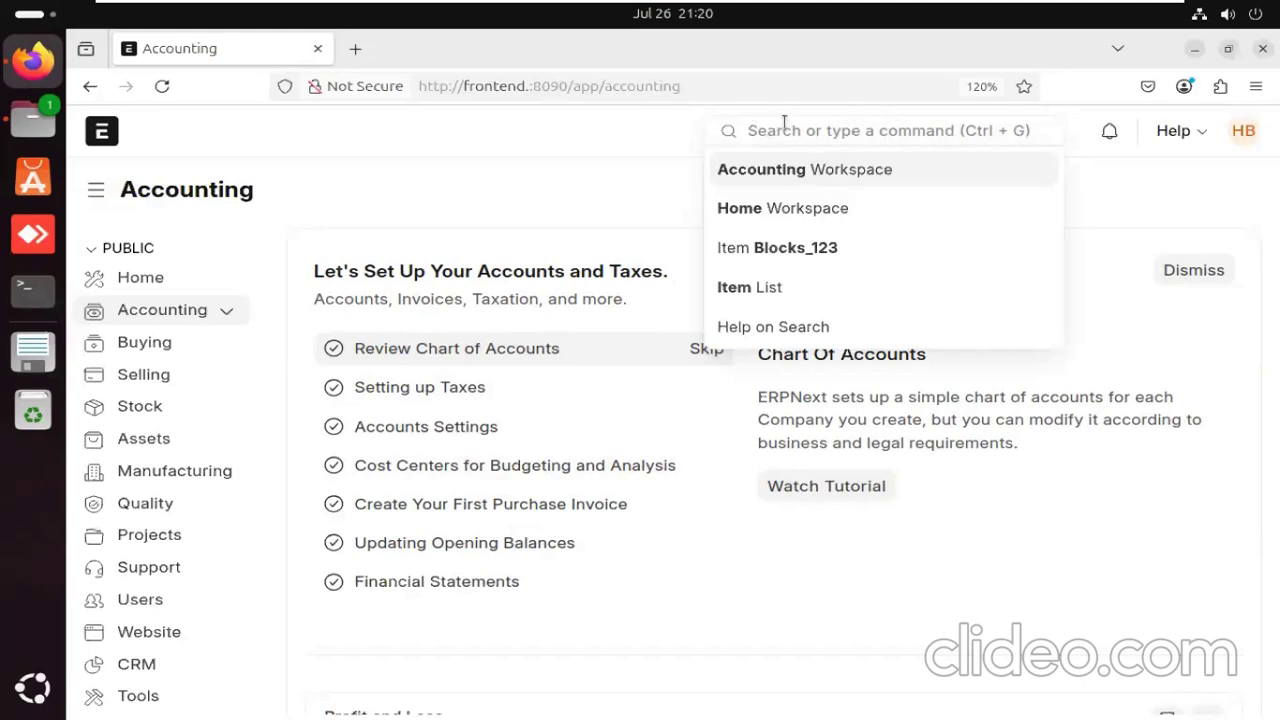
type("CHART OF")
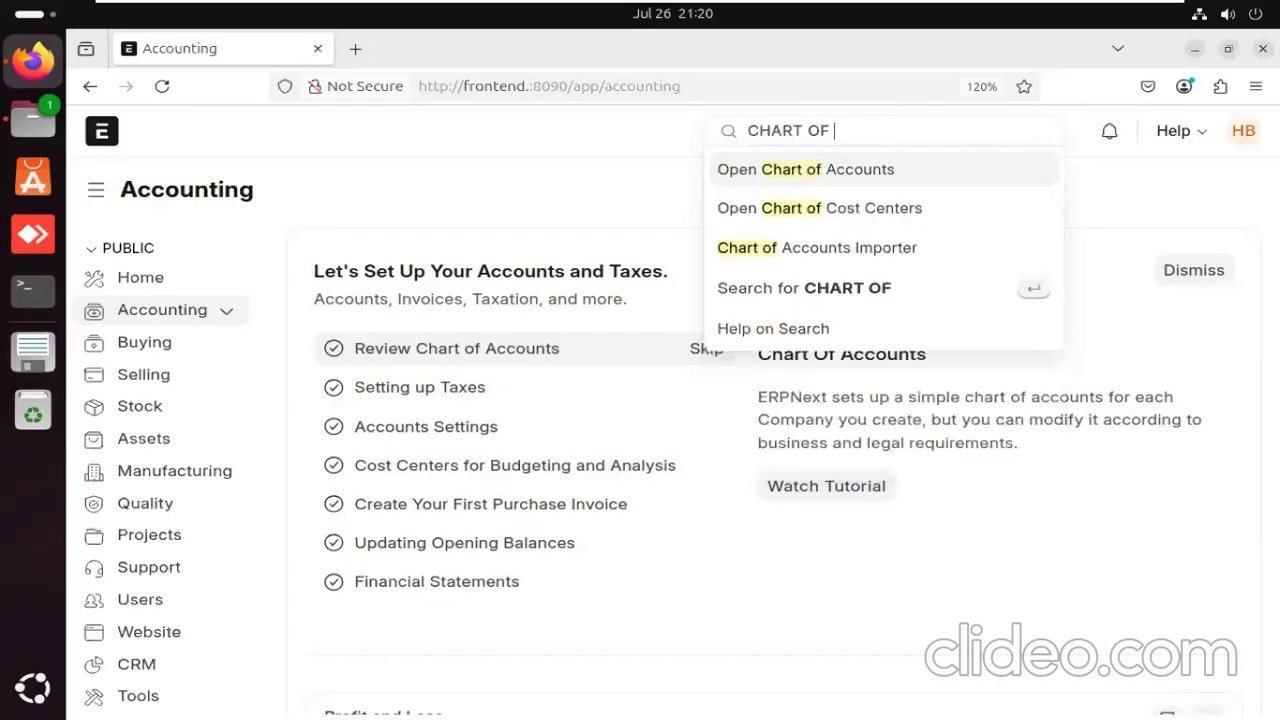
left_click(786, 172)
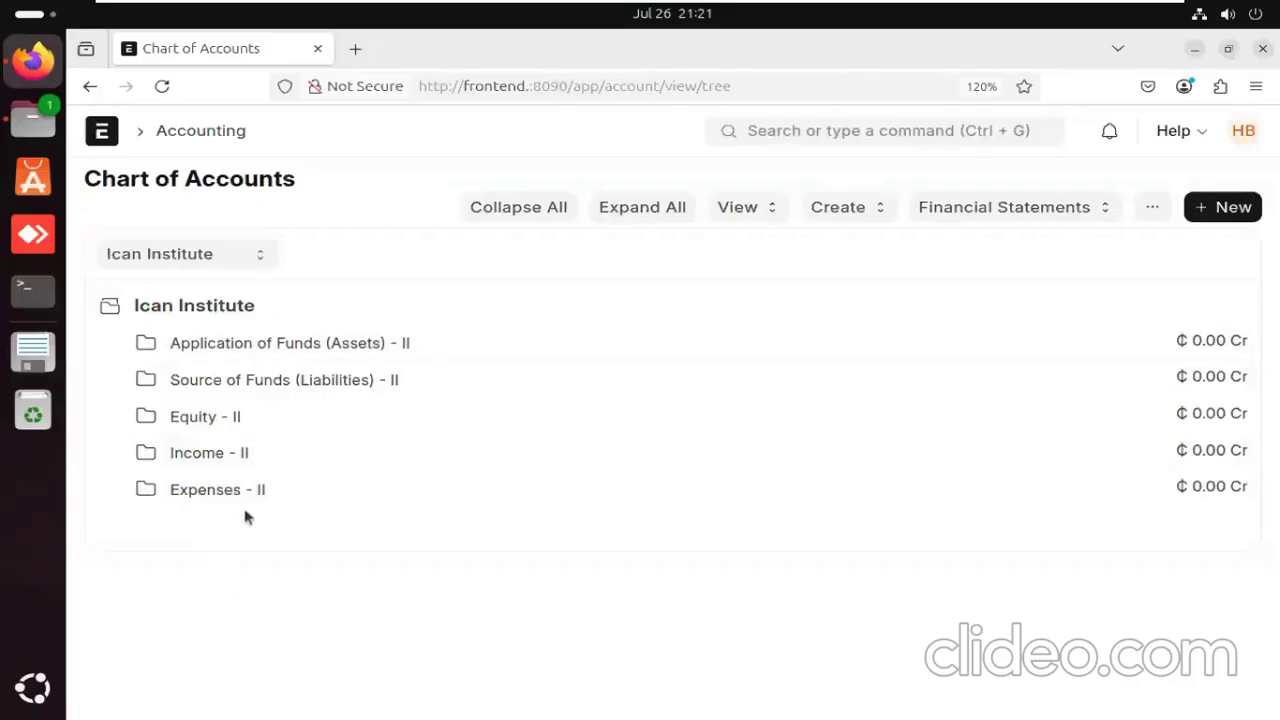
Examine the accounts inside the Equity group and collapse it again.
left_click(193, 422)
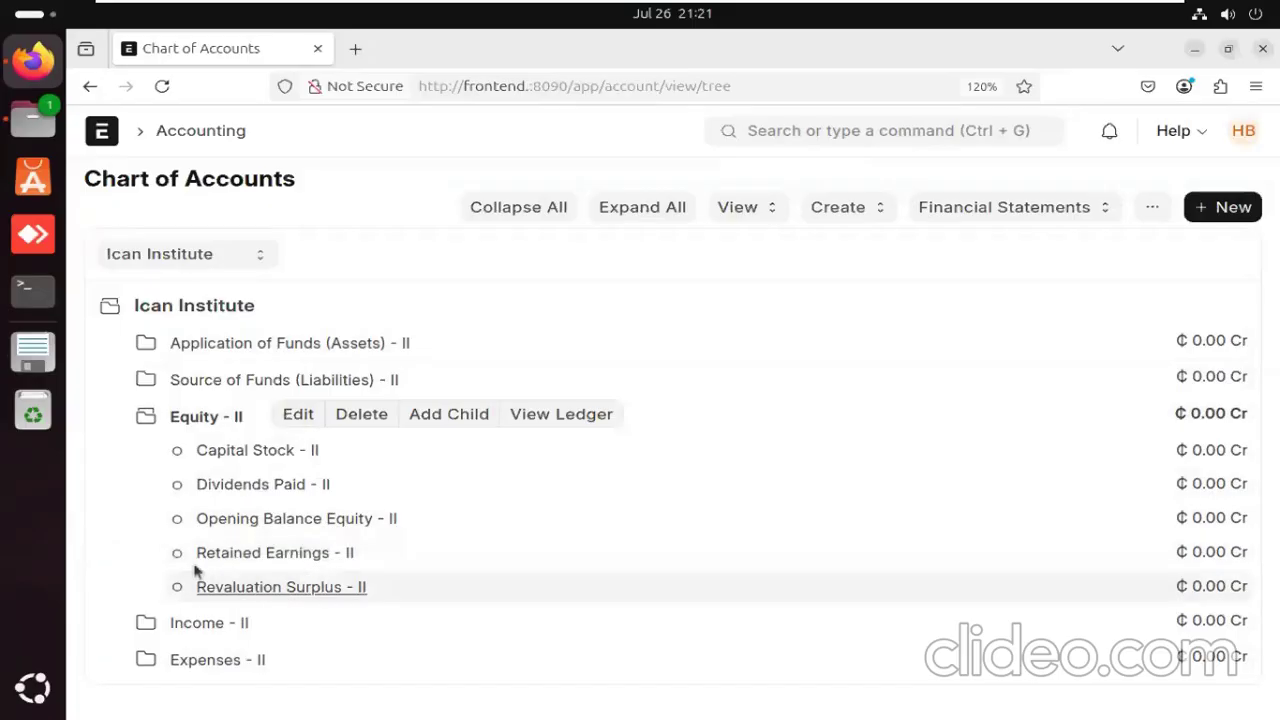
left_click(148, 421)
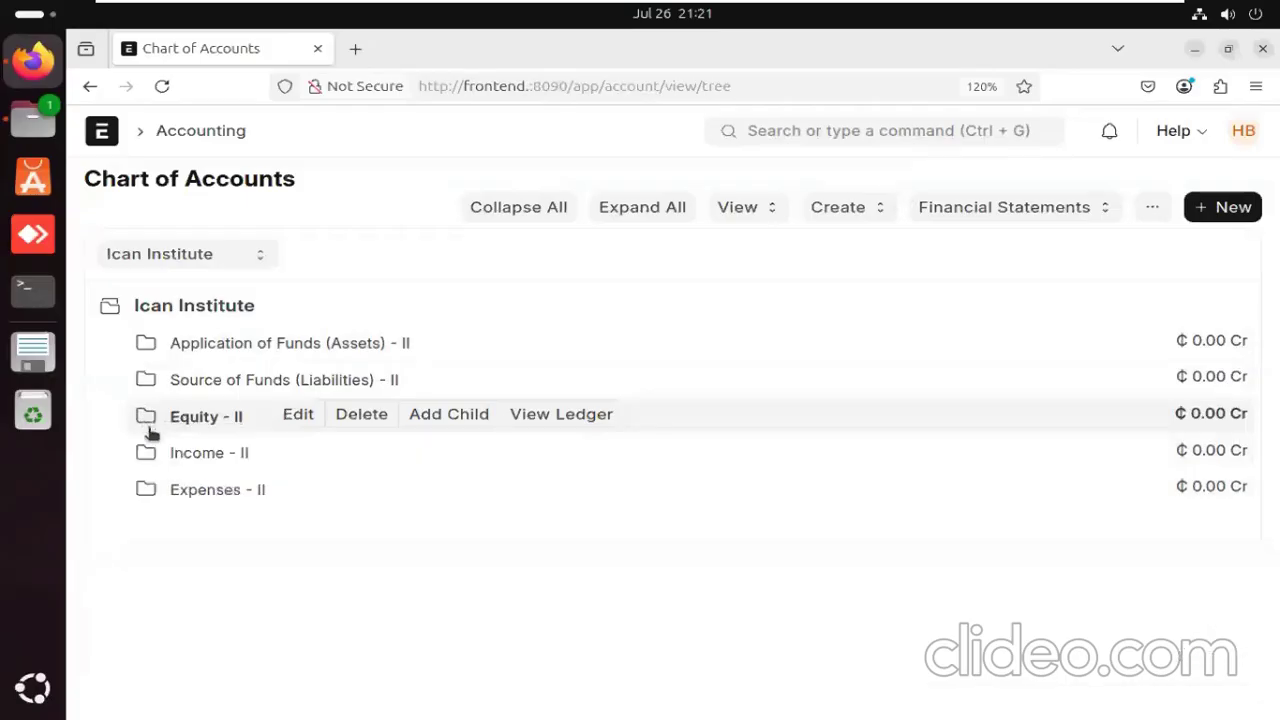
Start a new account under the Income group, name it "Standard Bank Accout" and enter its account number.
left_click(202, 455)
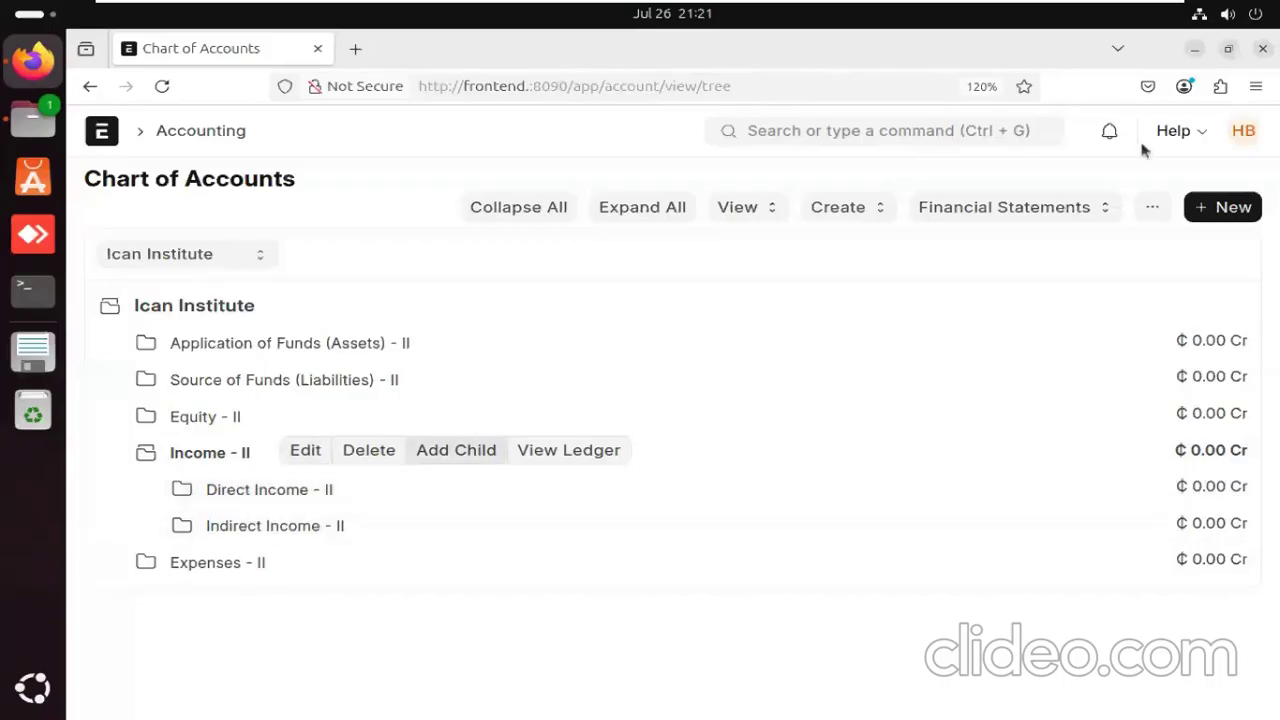
left_click(1238, 215)
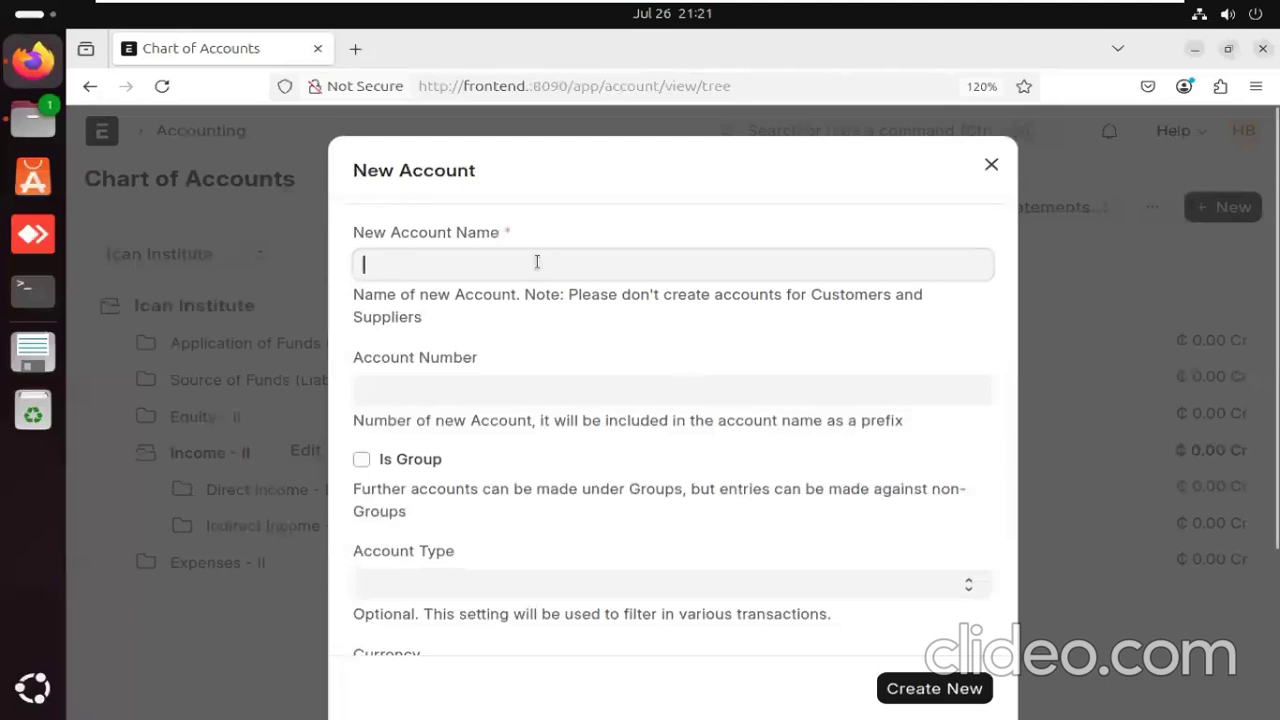
type("sTAT")
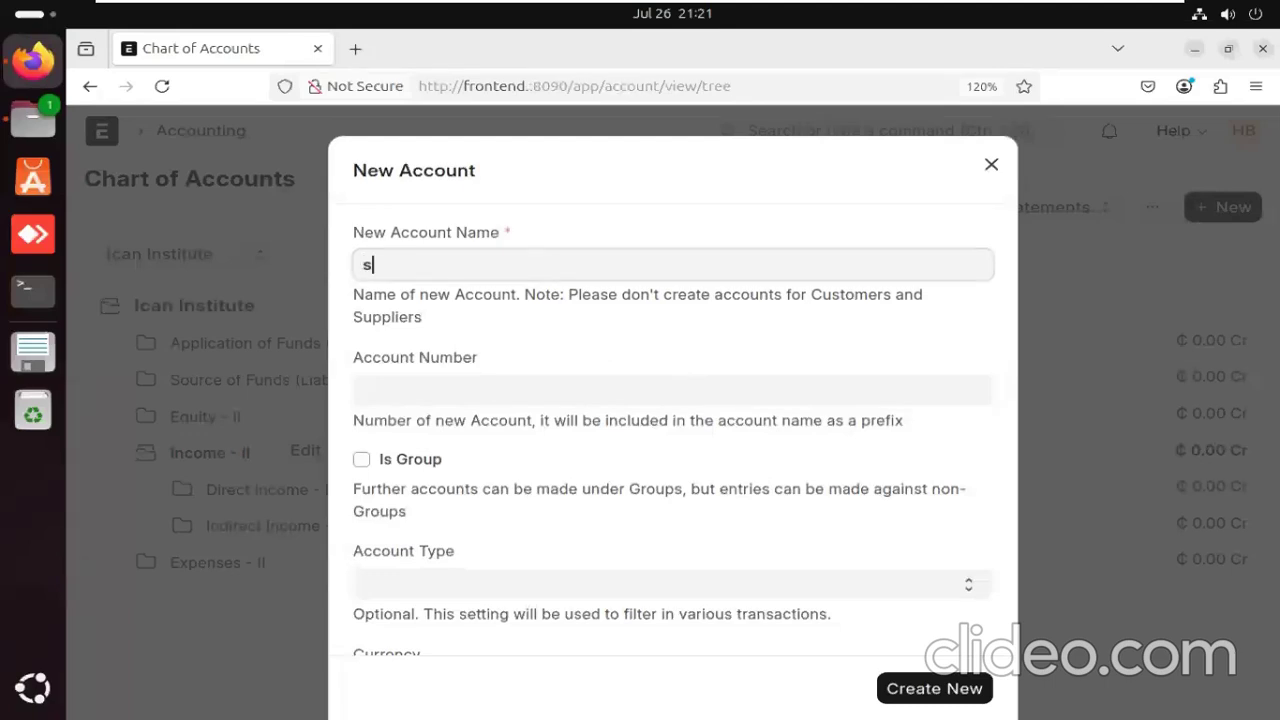
key("BackSpace")
key("BackSpace")
key("BackSpace")
key("BackSpace")
type("Standard")
type(" Bab")
key("BackSpace")
type("nk A")
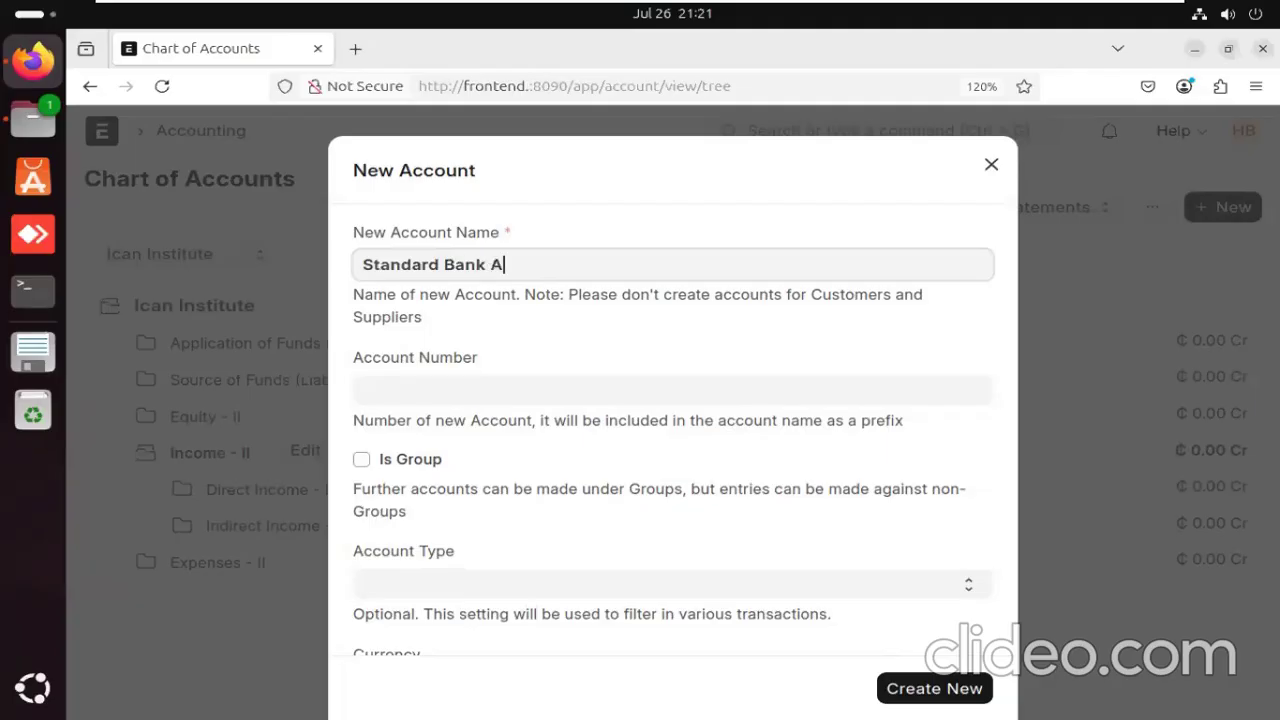
type("ccou")
key("BackSpace")
type("out")
left_click(517, 391)
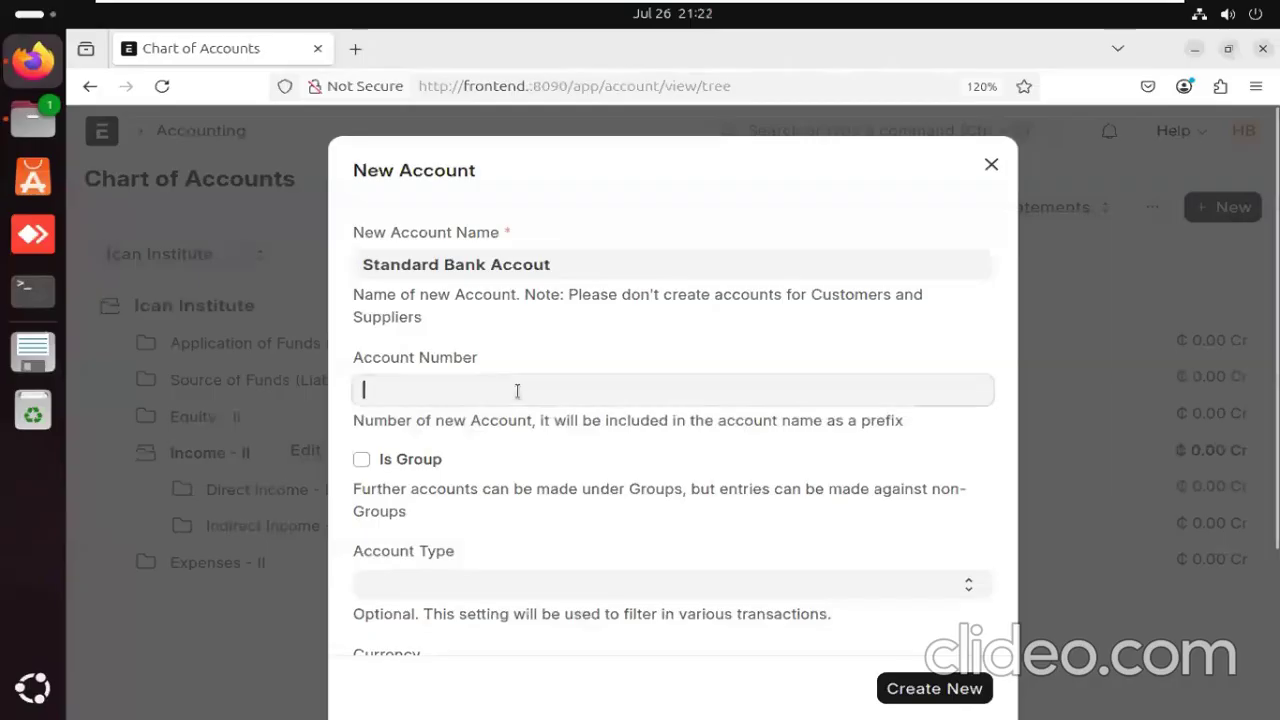
type("123456789")
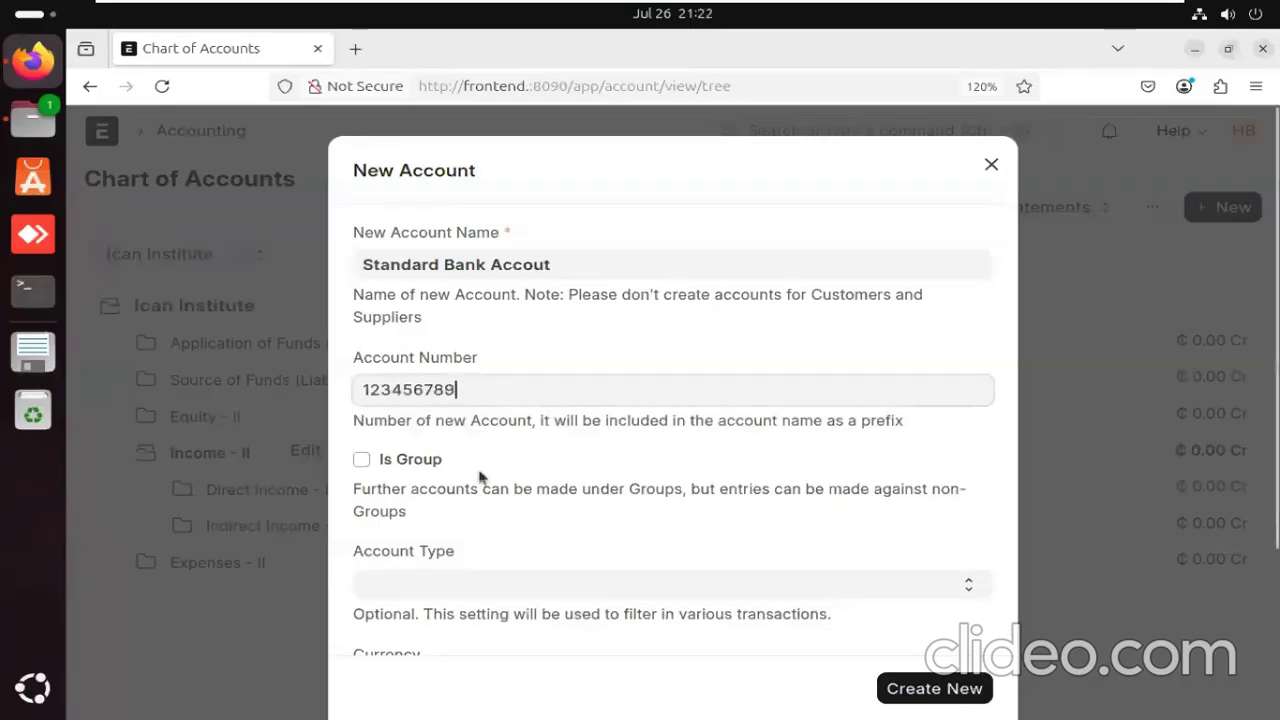
Browse the account types available for the new account, closing the choices without selecting one.
scroll(429, 491, "down", 3)
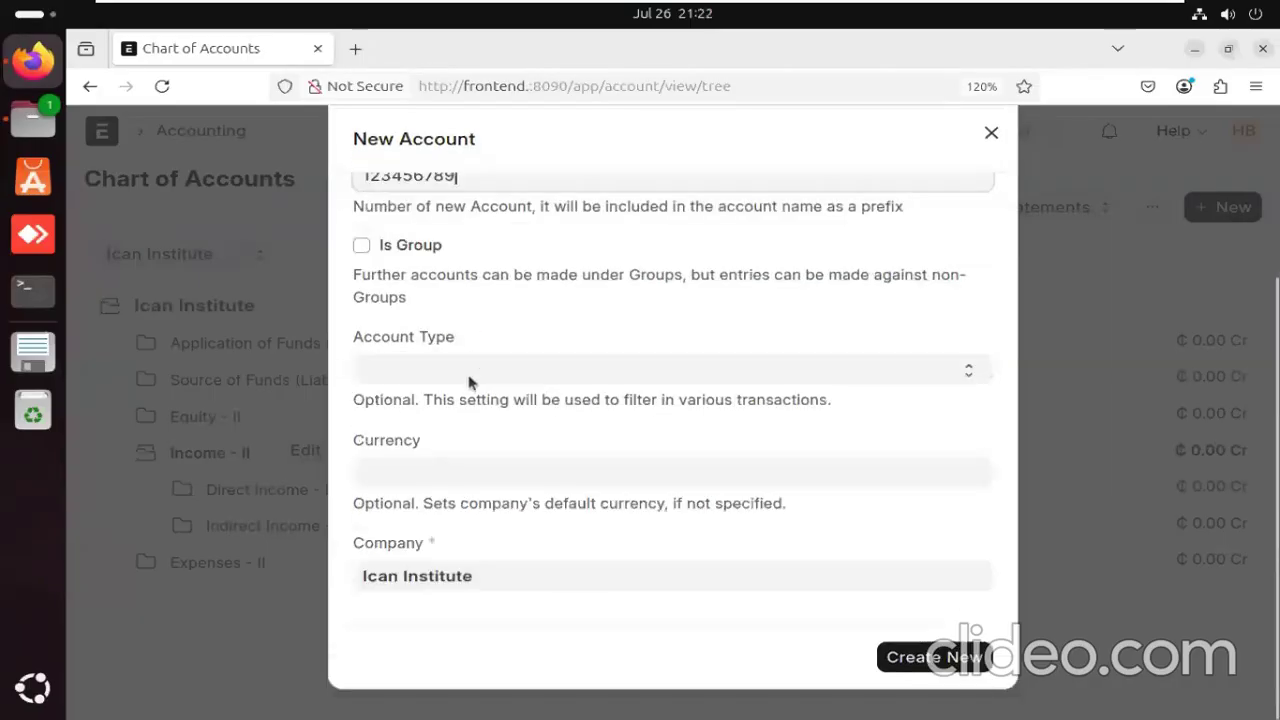
left_click(472, 377)
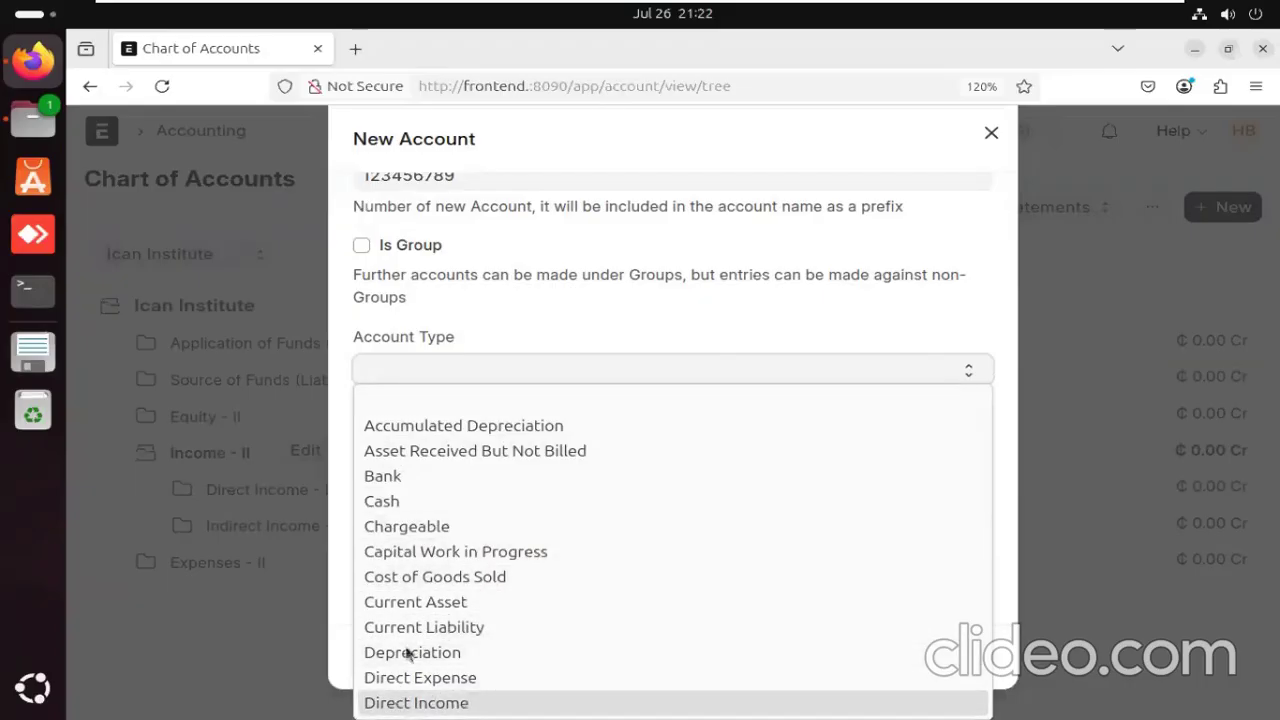
scroll(449, 560, "down", 5)
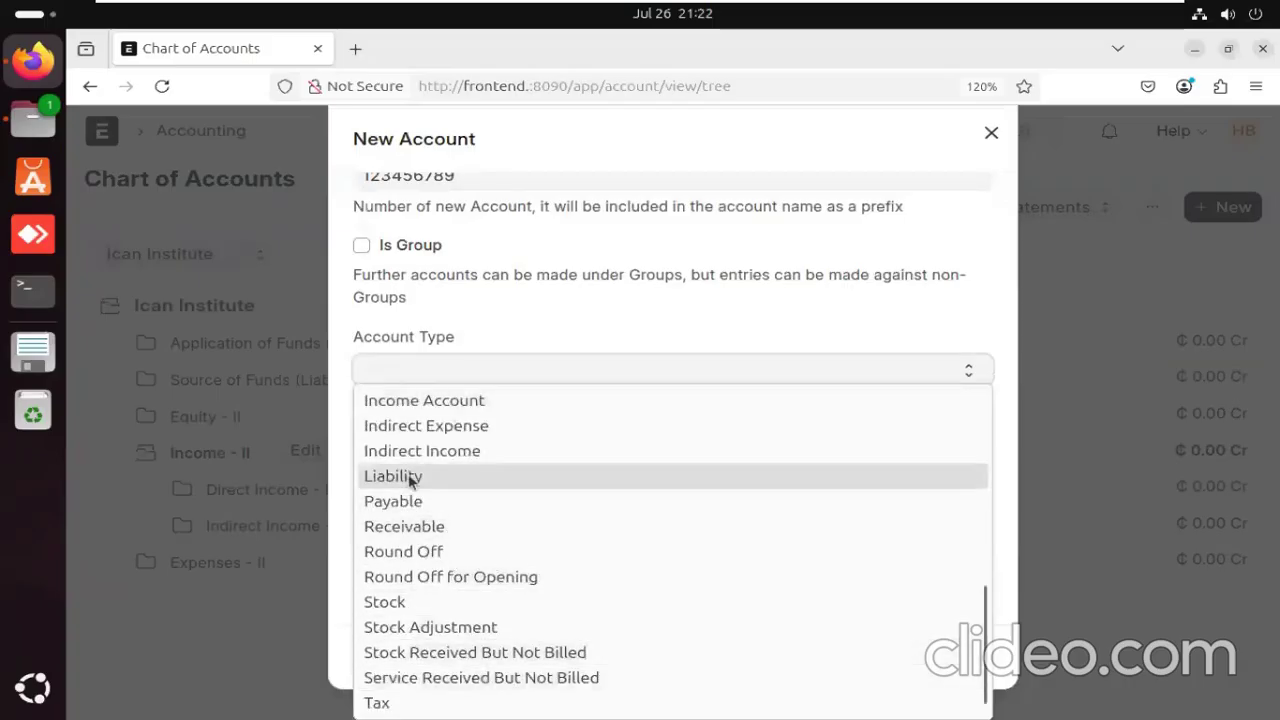
scroll(409, 486, "down", 1)
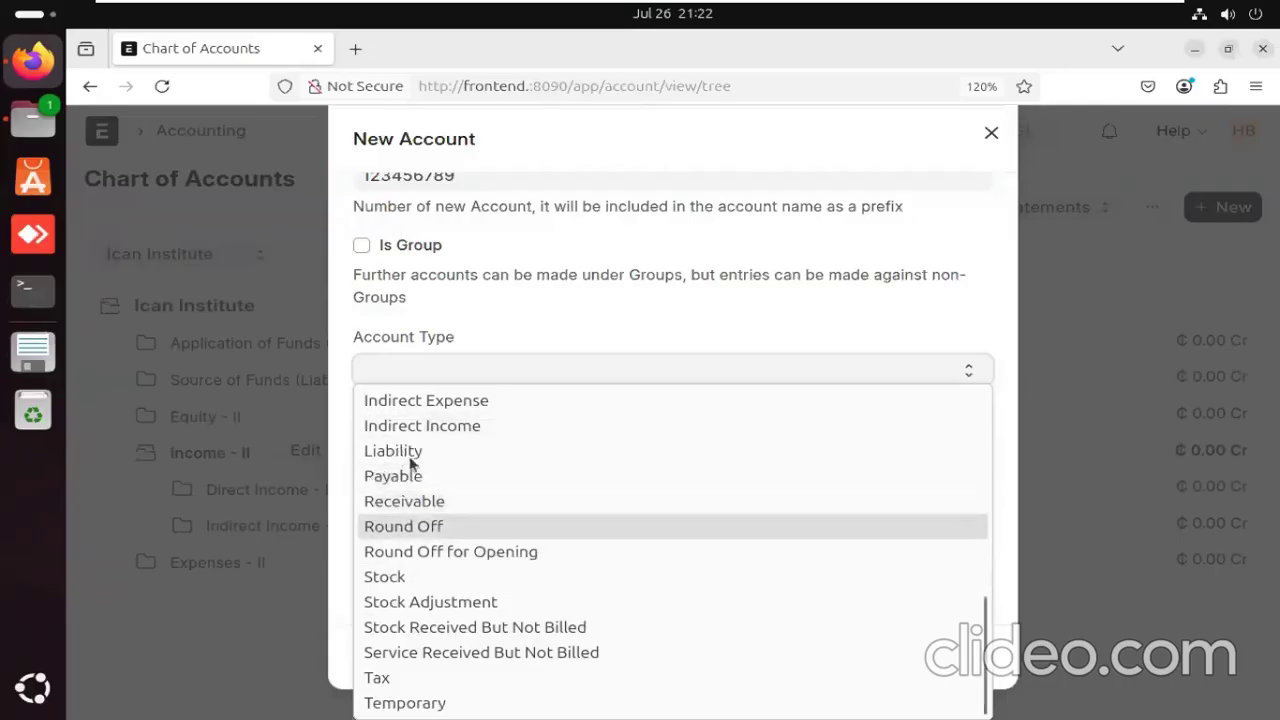
left_click(340, 545)
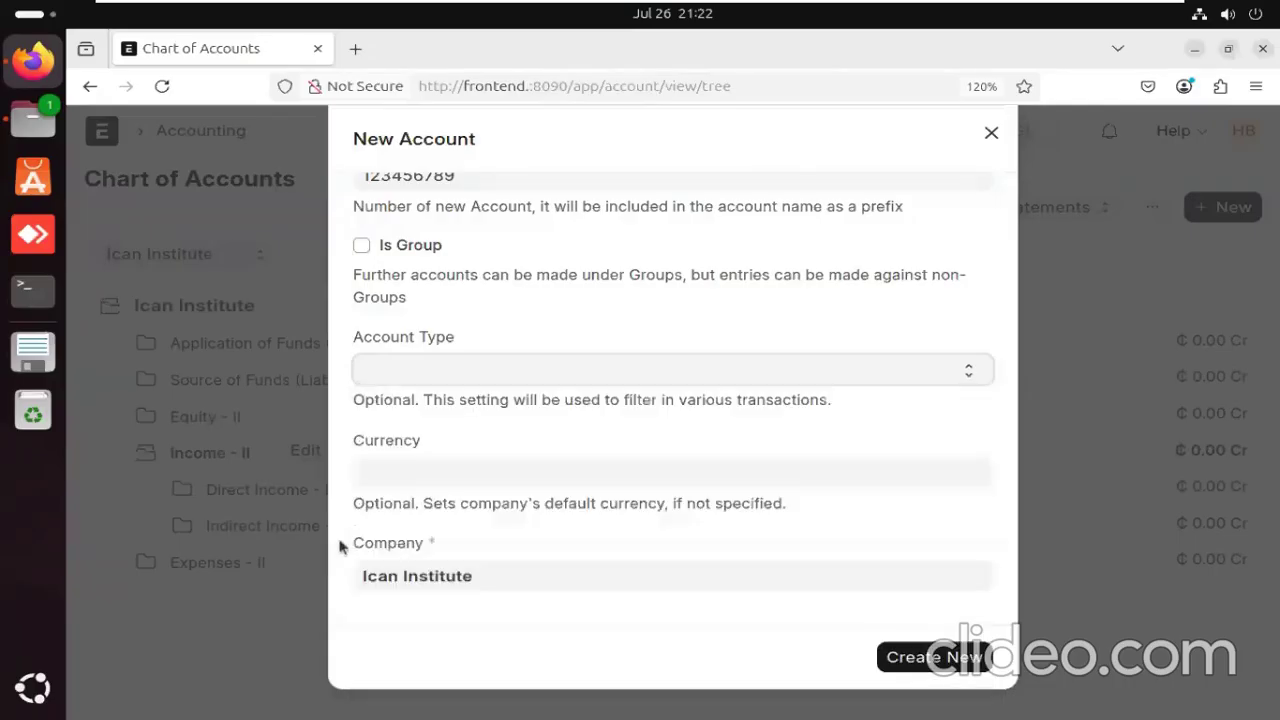
Set the new account's currency to GHS.
left_click(391, 470)
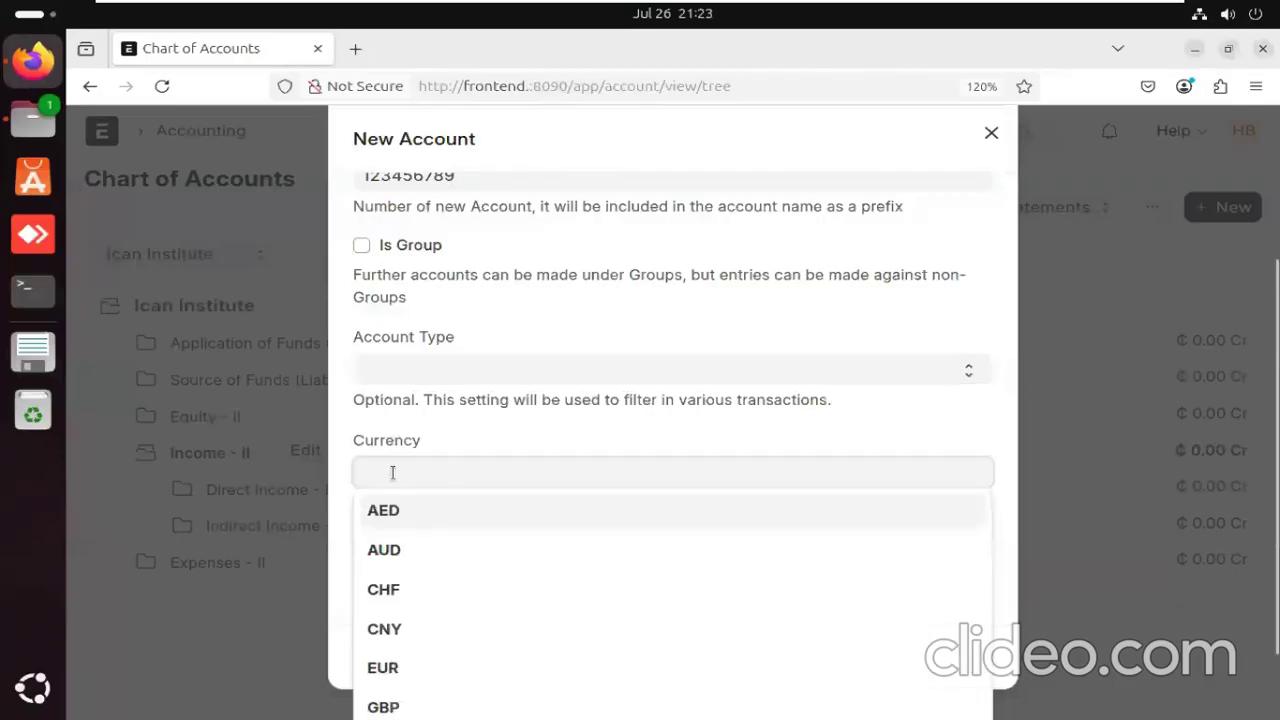
type("gh")
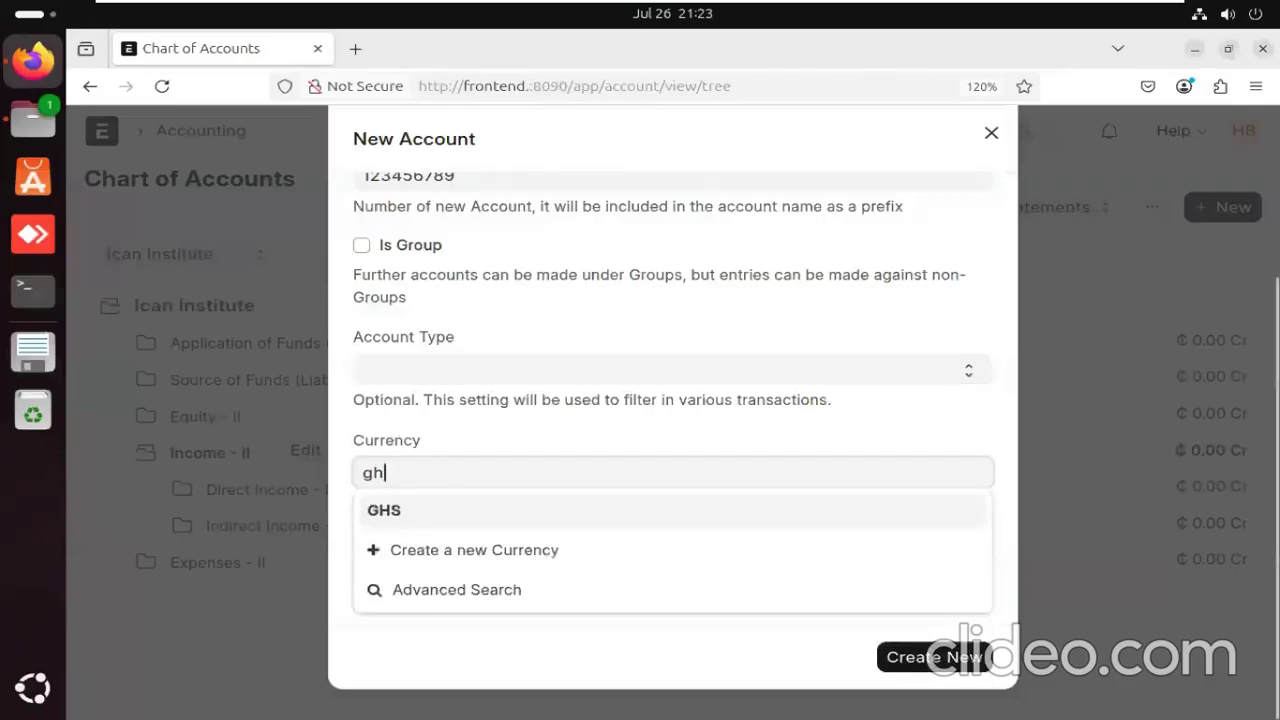
left_click(444, 509)
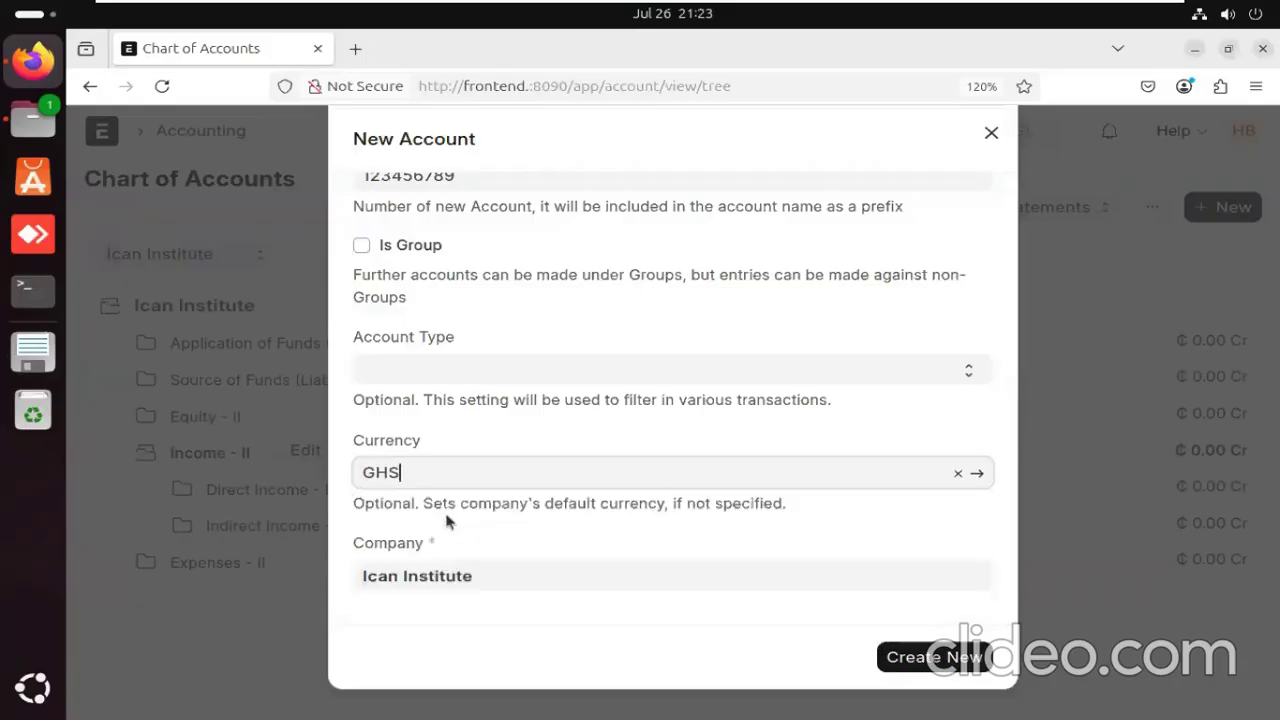
Set the new account's type to Receivable and create the account.
left_click(406, 374)
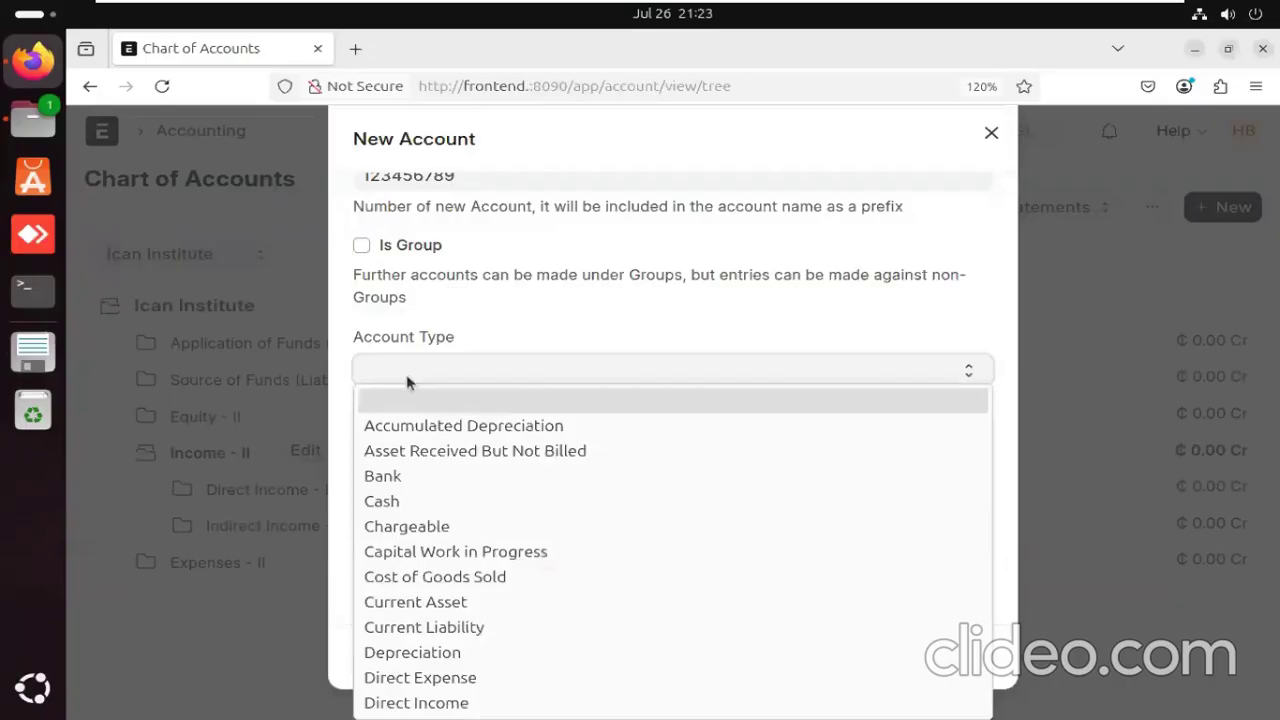
key("r")
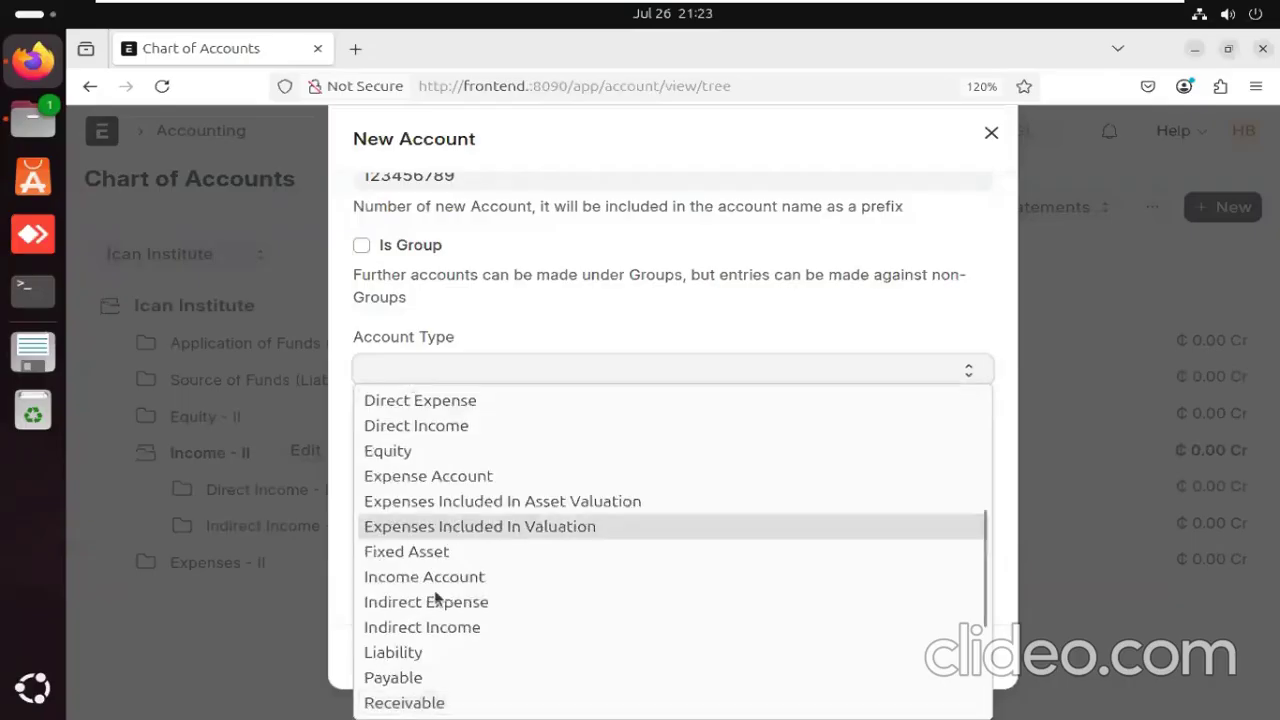
left_click(409, 705)
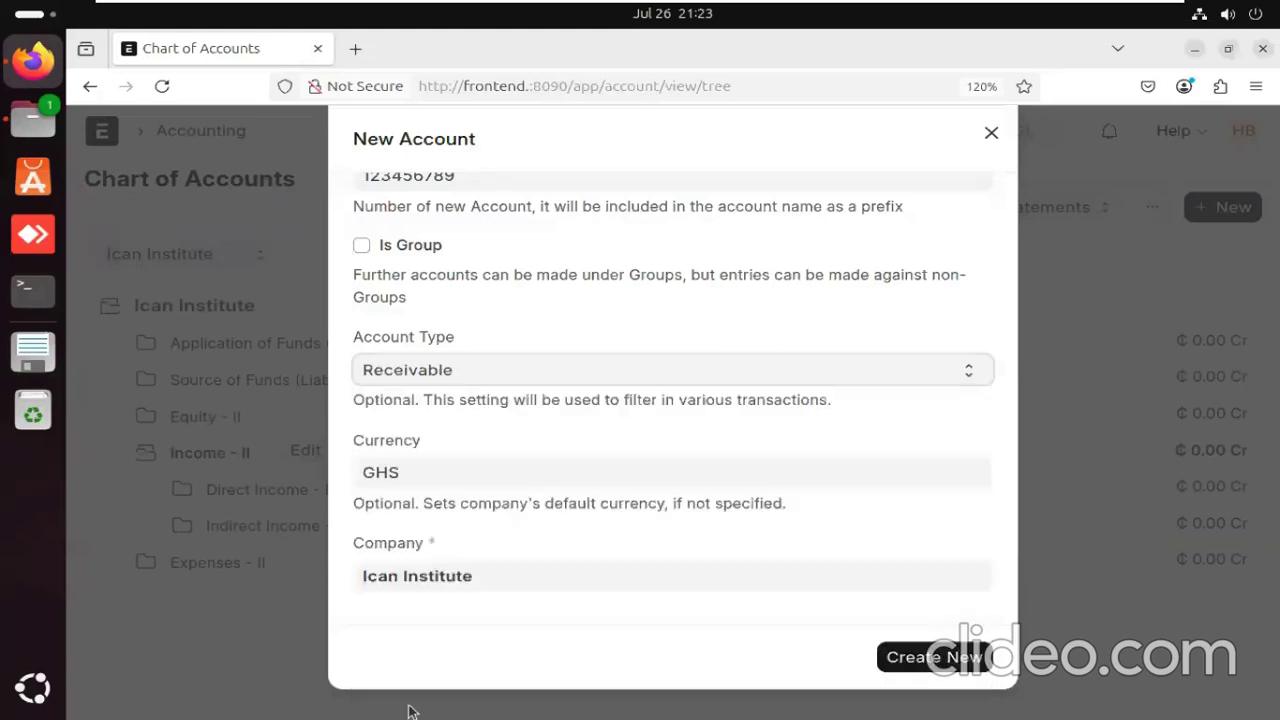
left_click(922, 661)
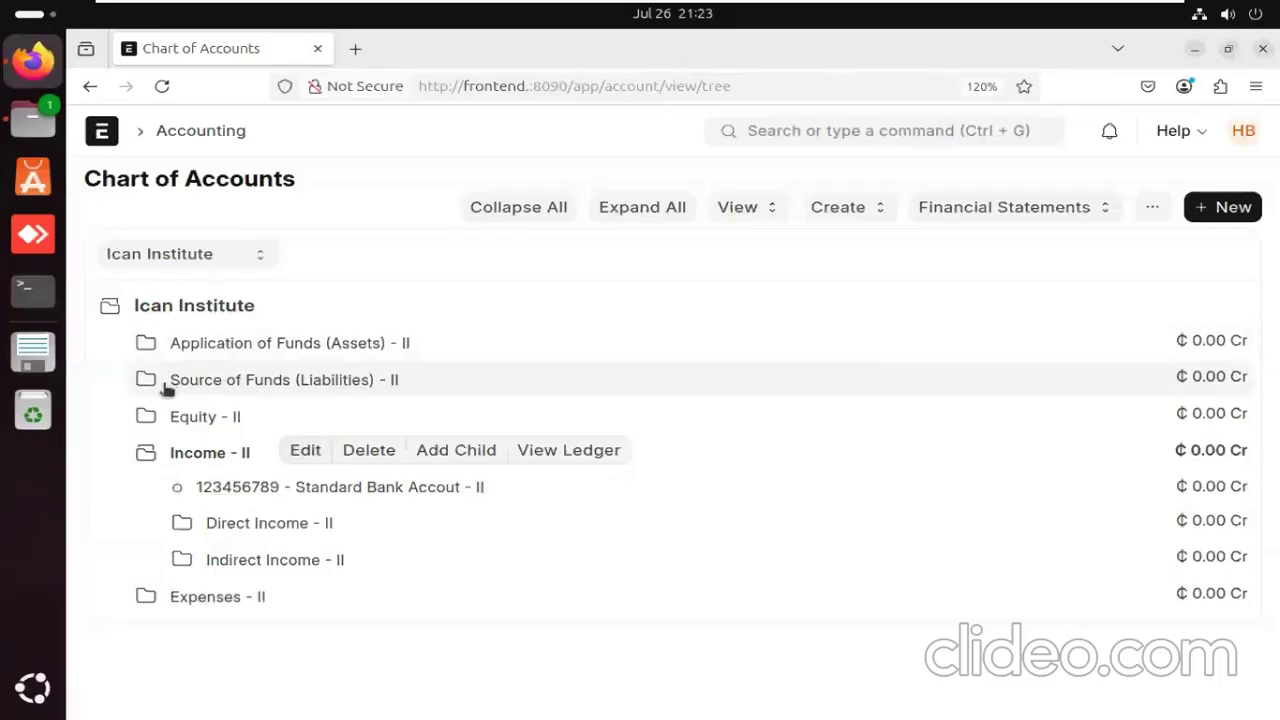
Collapse the Income group and examine the accounts under Expenses, Direct Expenses and Stock Expenses, collapsing Expenses again when done.
left_click(146, 453)
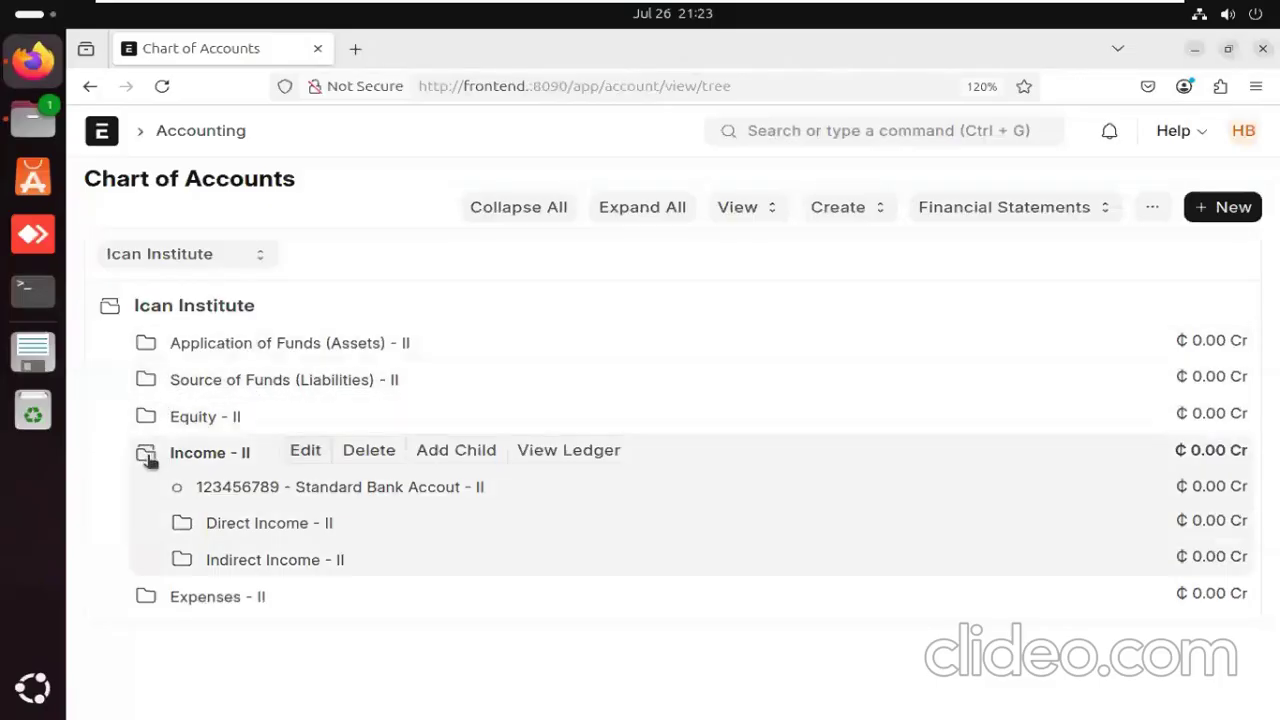
left_click(143, 490)
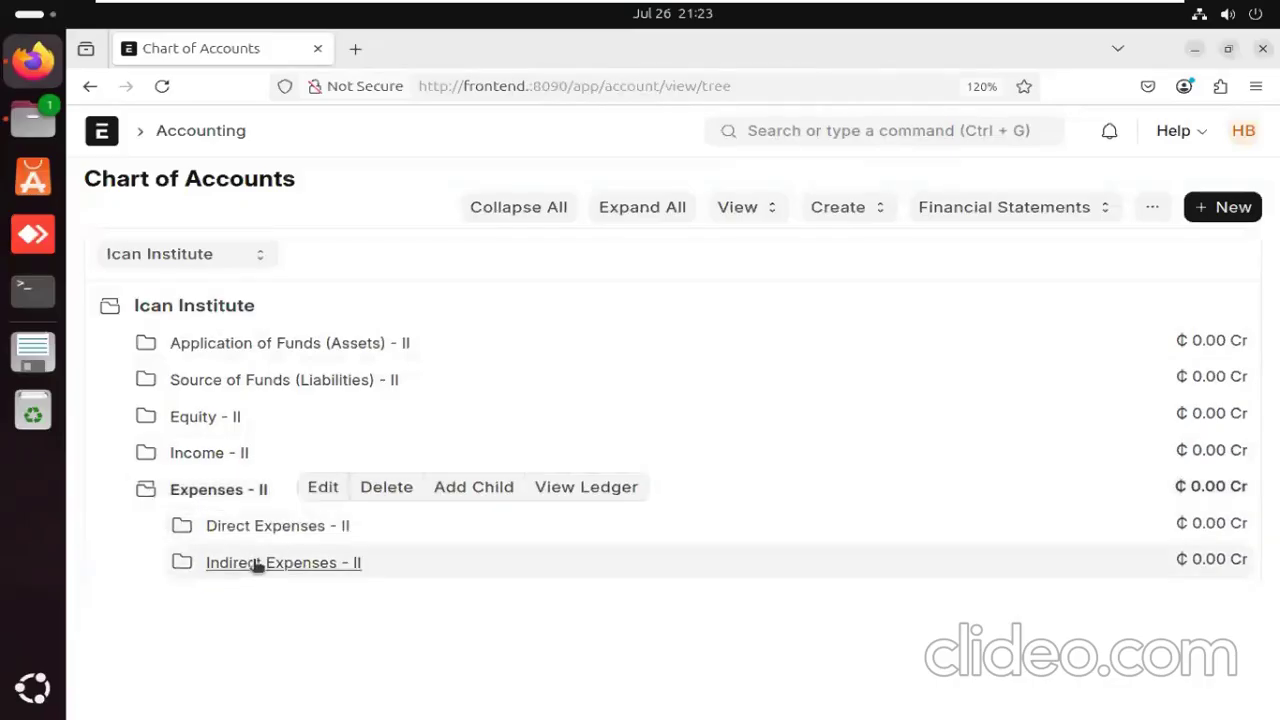
left_click(183, 527)
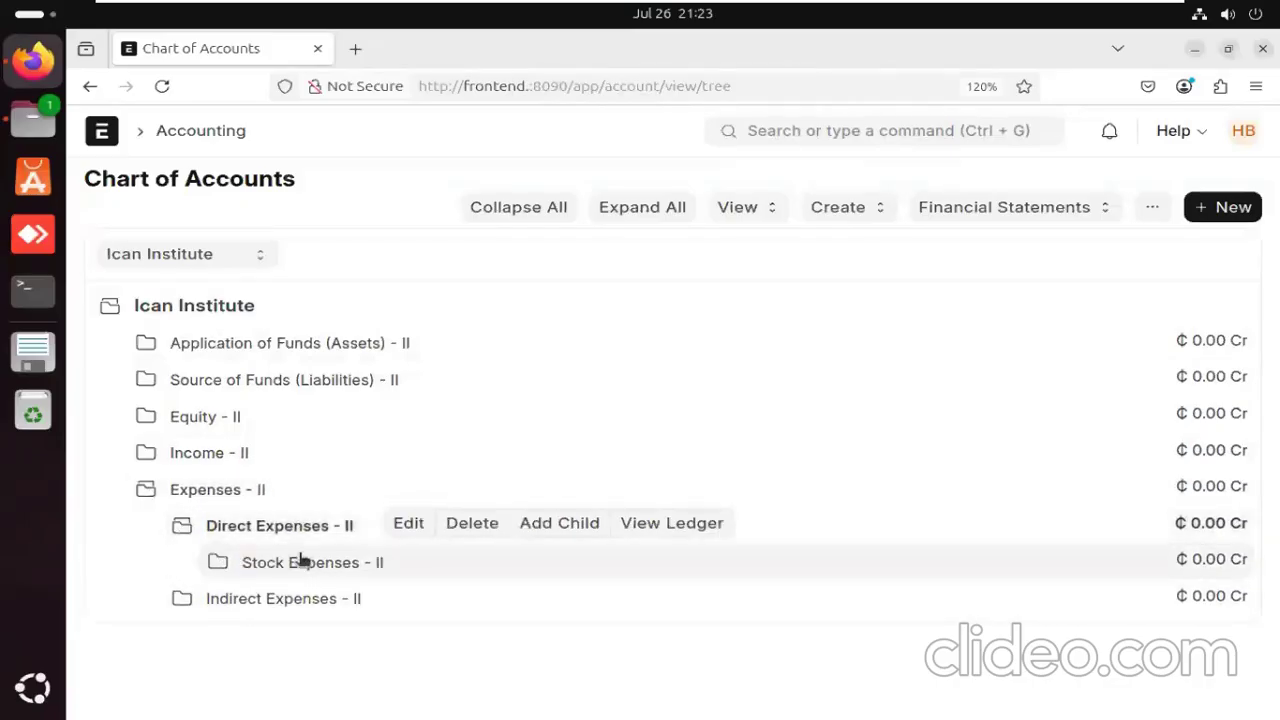
left_click(218, 564)
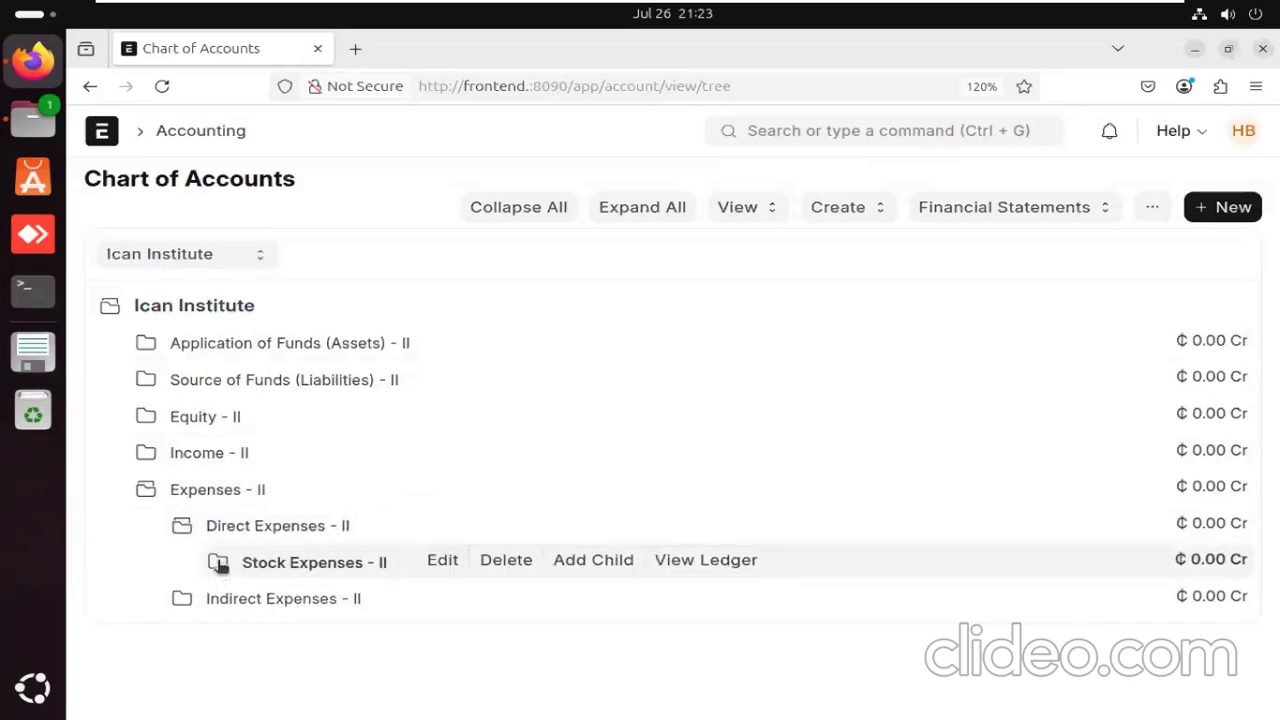
scroll(309, 531, "down", 1)
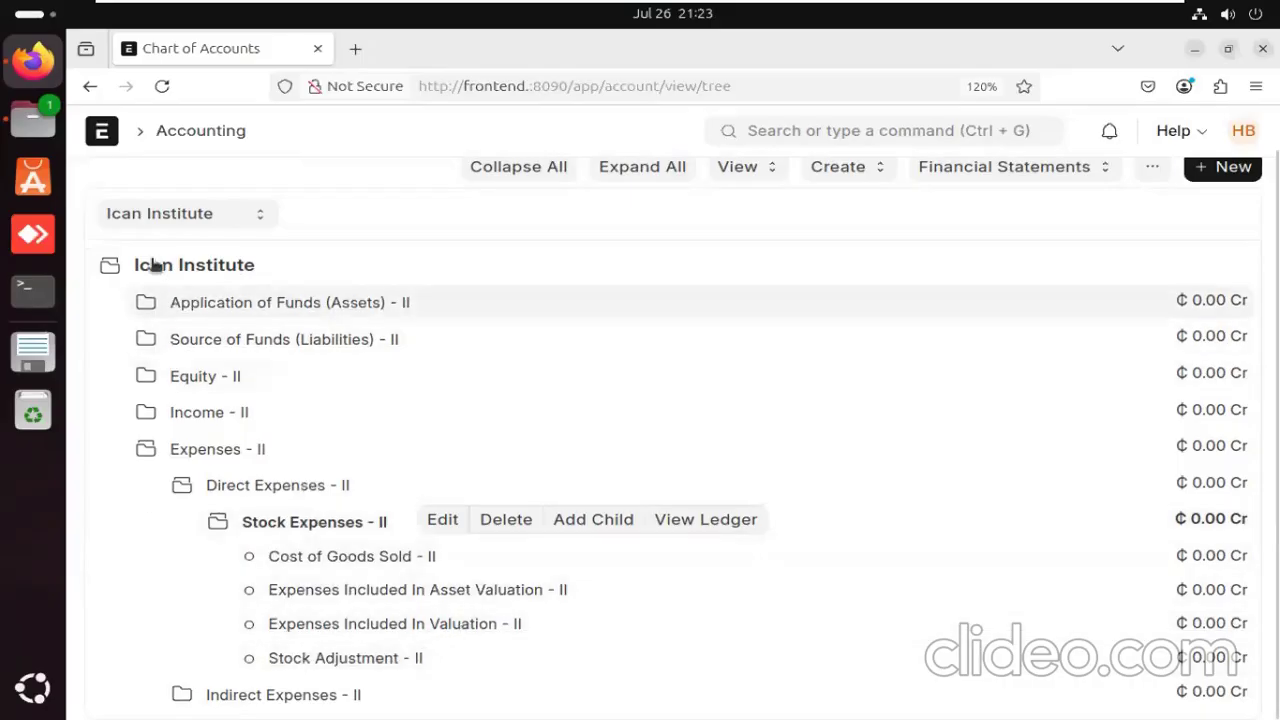
left_click(148, 452)
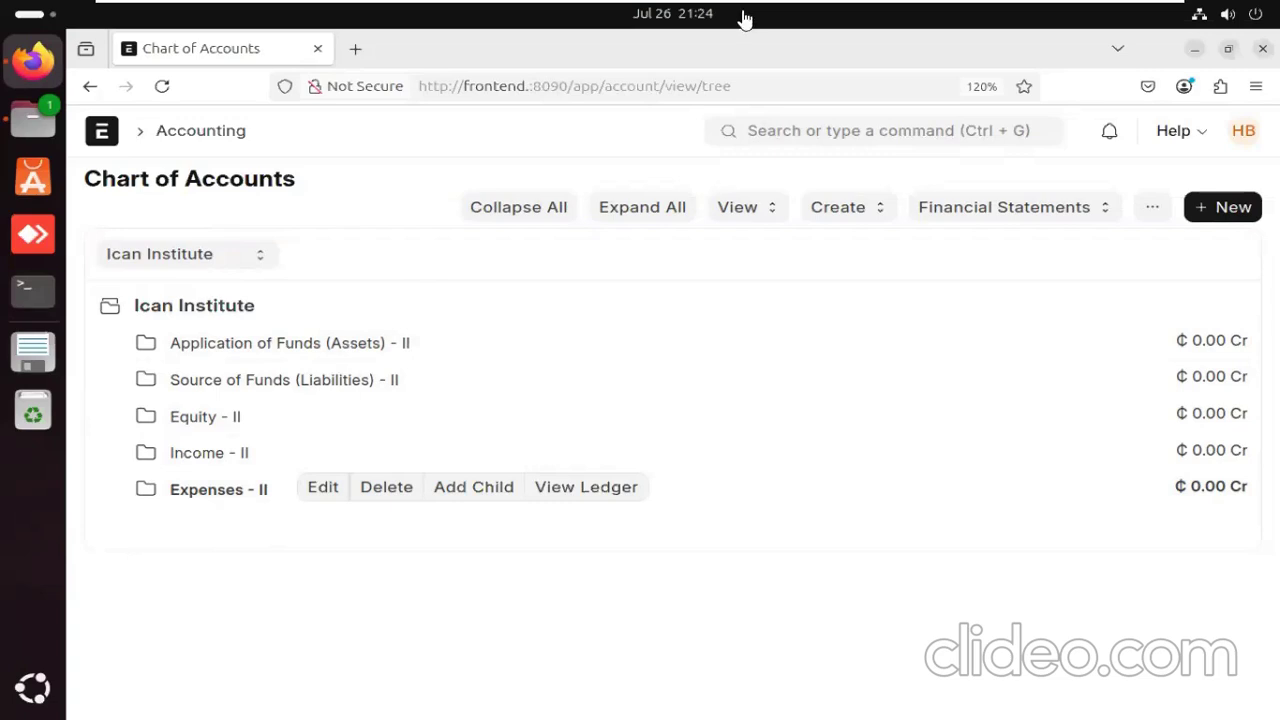
Leave the virtual machine's full-screen view and bring up the previews of the open Chrome windows.
mouse_move(675, 8)
key("ctrl+alt+Return")
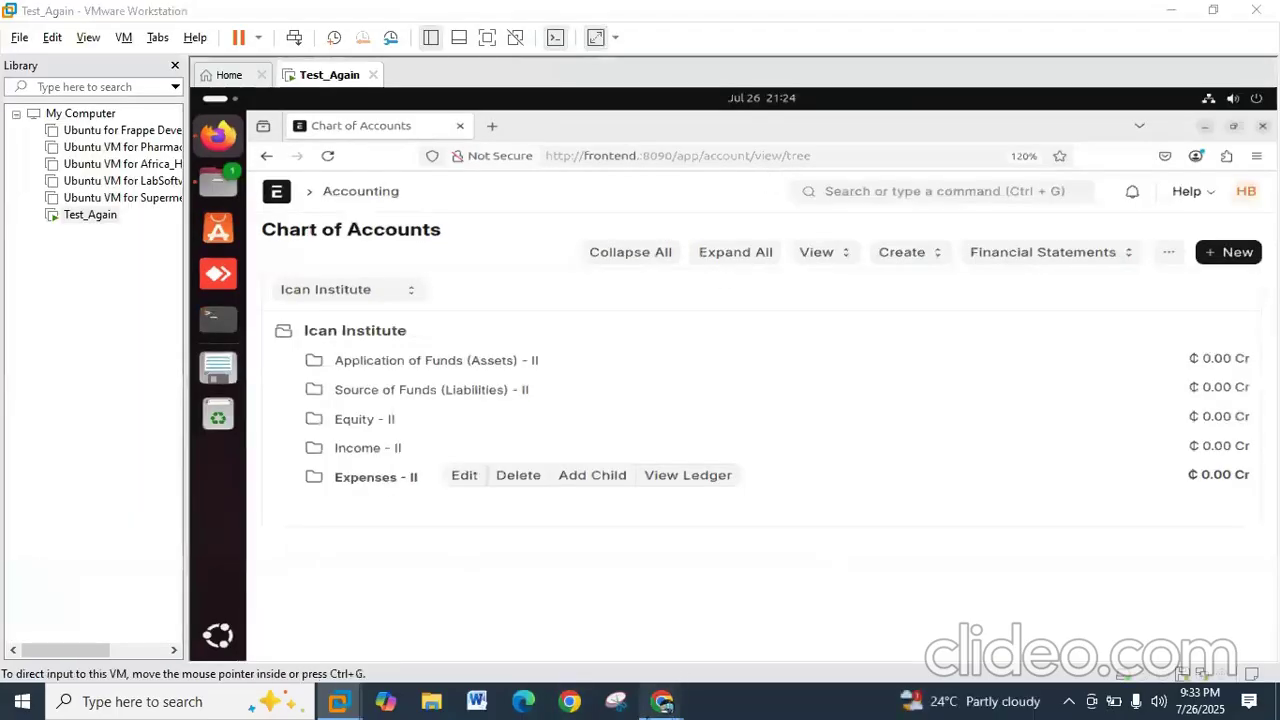
mouse_move(661, 701)
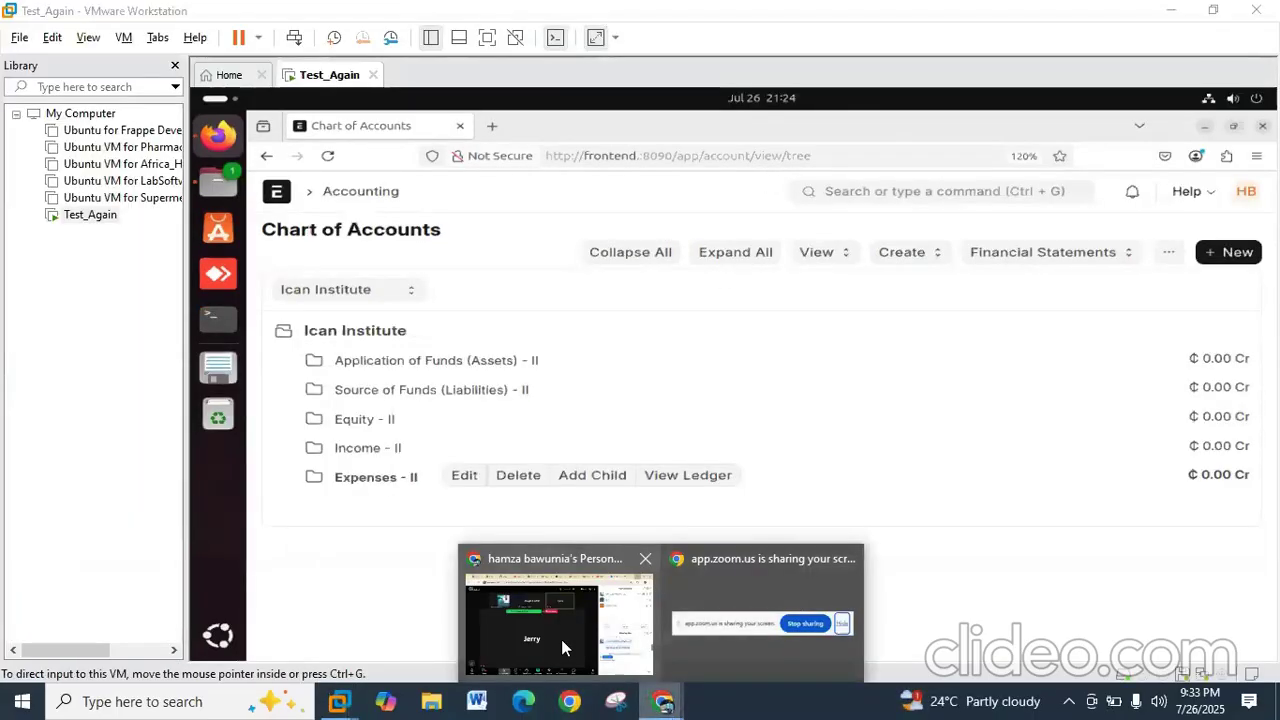
Switch to the GitHub Main Outline in Chrome and examine its topics from Opening Balance through Invoicing & Billing to Accounts Receivable.
left_click(561, 639)
left_click(80, 19)
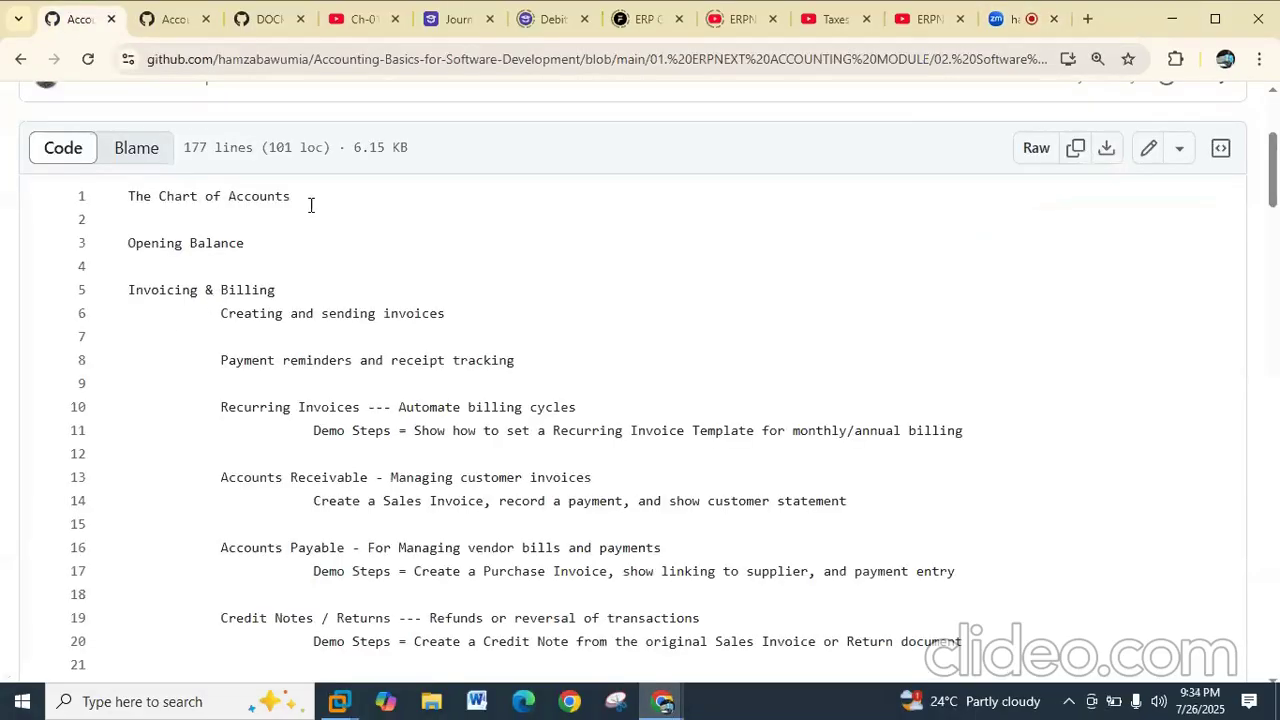
triple_click(229, 247)
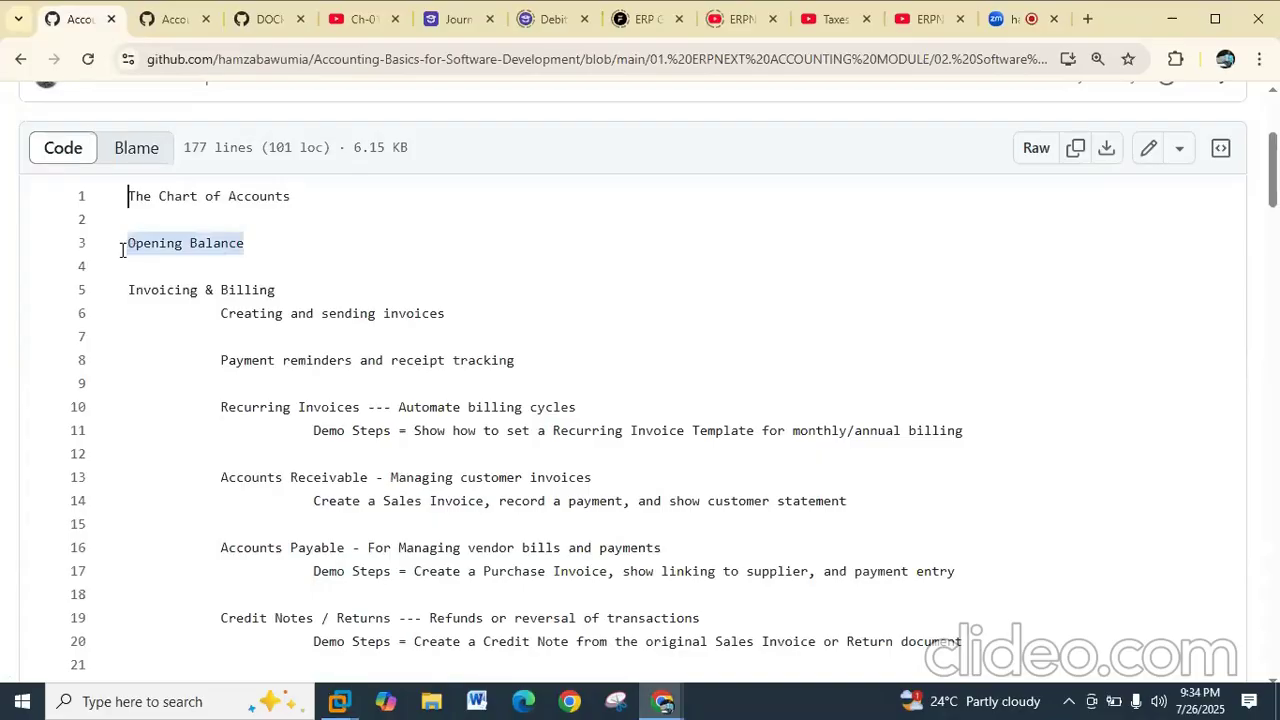
left_click_drag(277, 288, 118, 287)
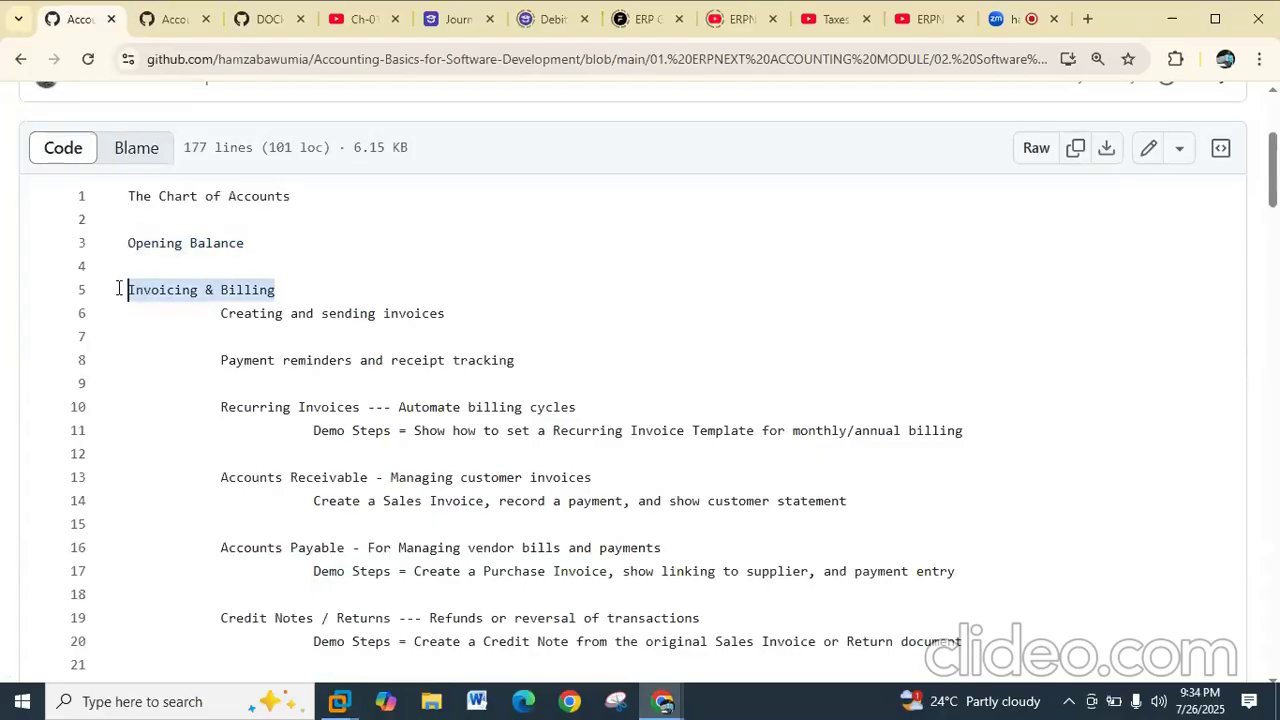
left_click(283, 318)
left_click_drag(283, 316, 221, 313)
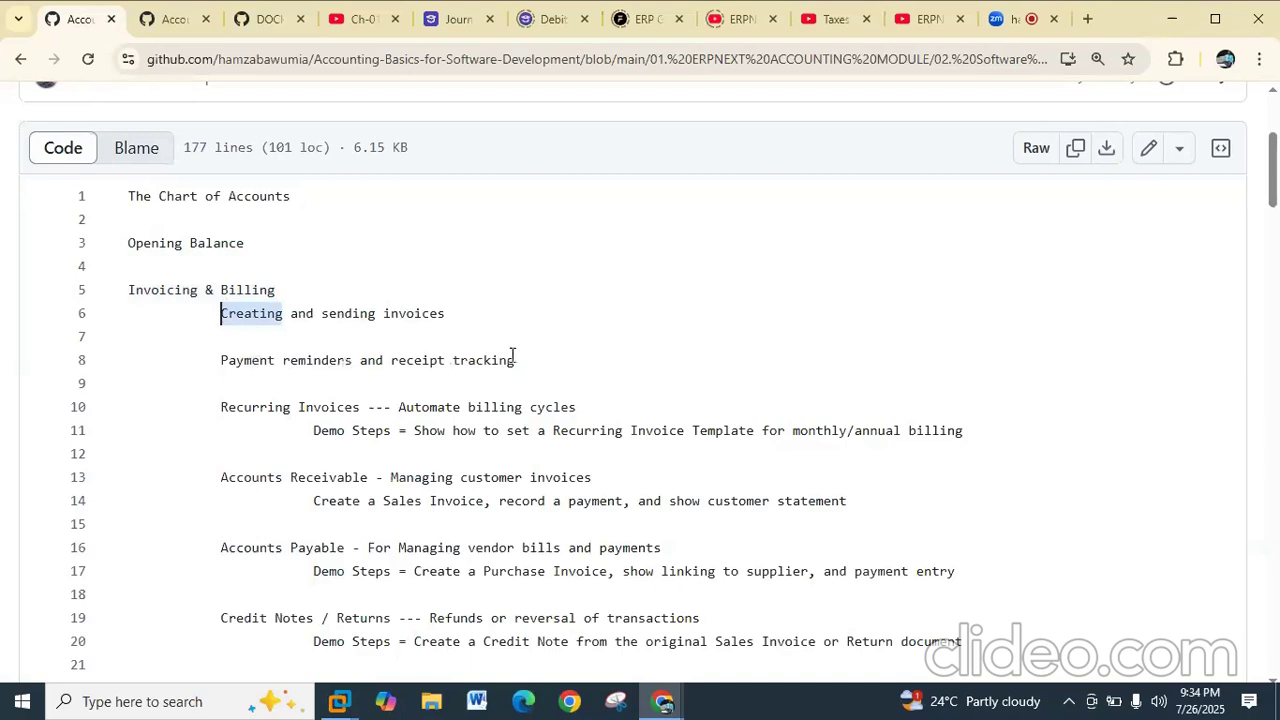
left_click_drag(520, 362, 224, 362)
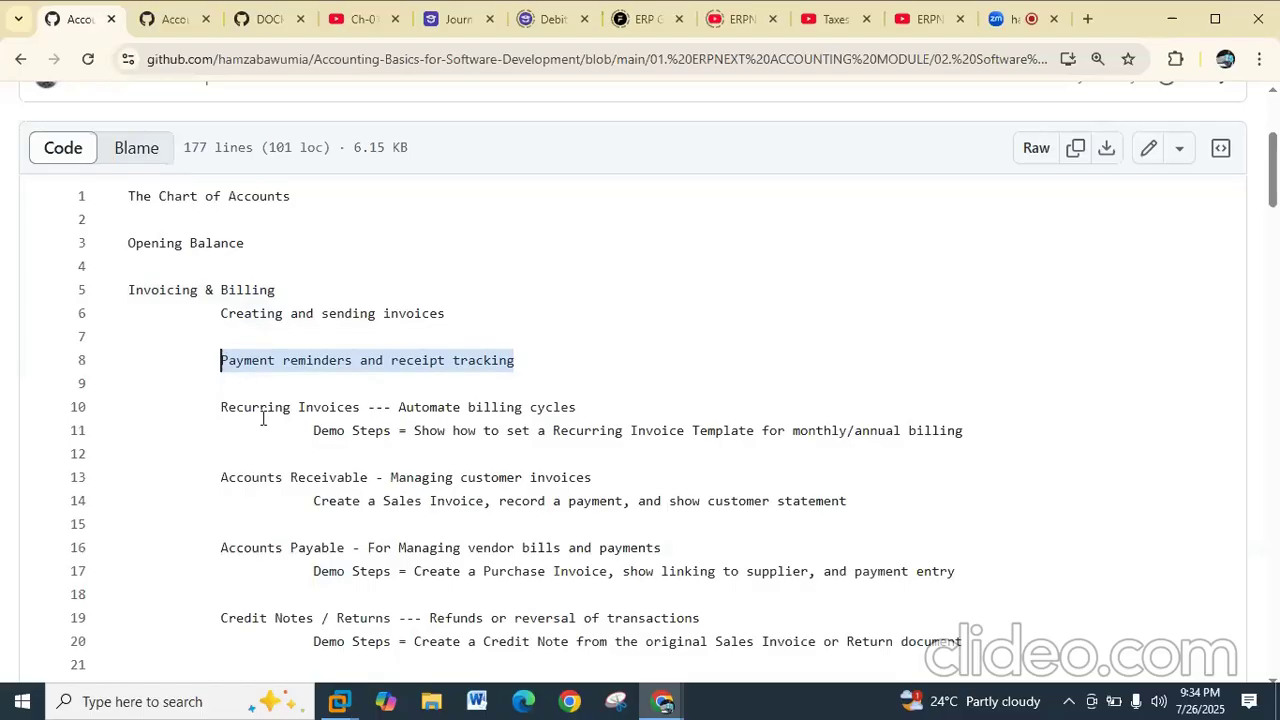
left_click_drag(214, 406, 363, 416)
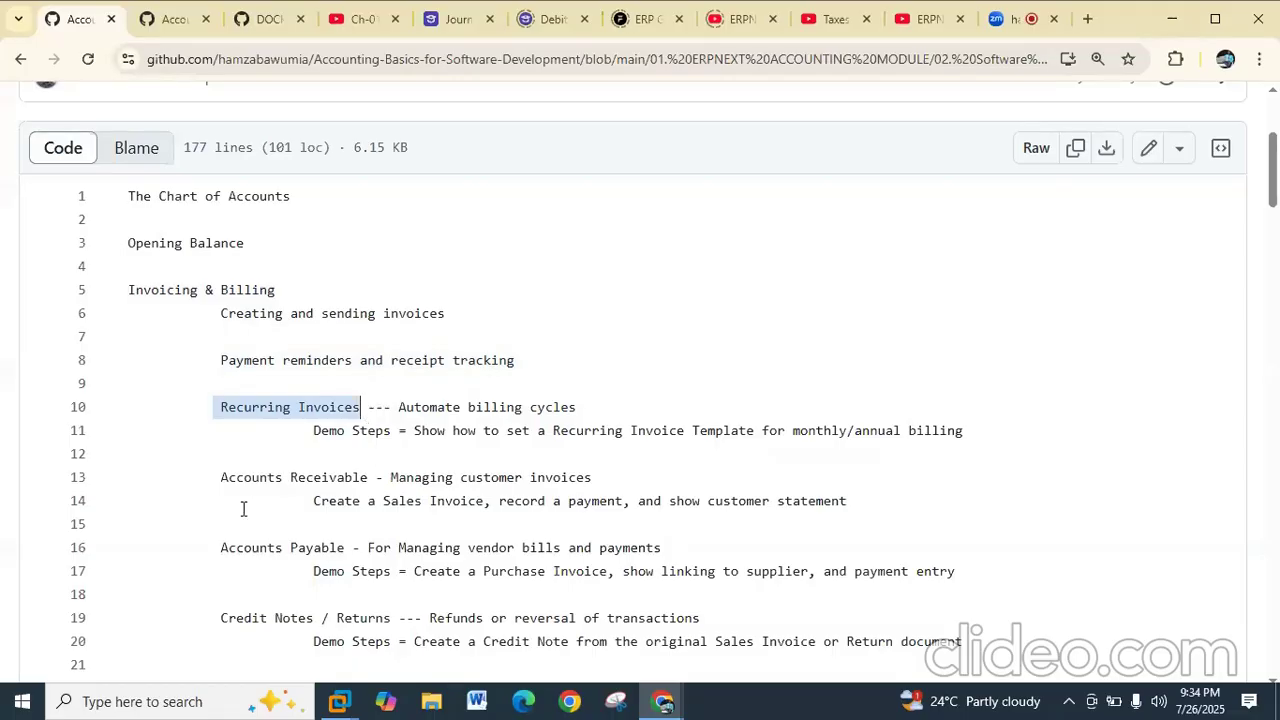
left_click(222, 478)
left_click_drag(222, 478, 369, 480)
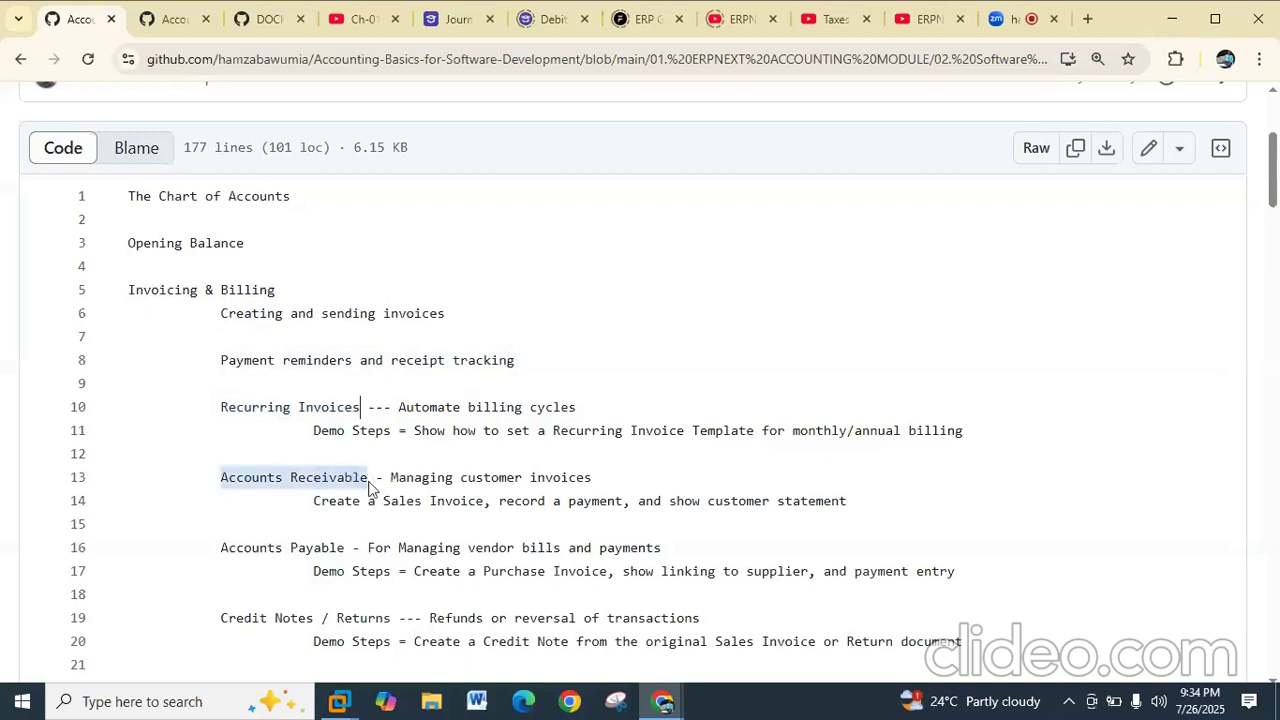
Examine the outline's Accounts Payable, Credit Notes / Returns and remaining Invoicing & Billing topics, returning to its beginning when done.
scroll(445, 480, "down", 1)
left_click_drag(222, 454, 347, 457)
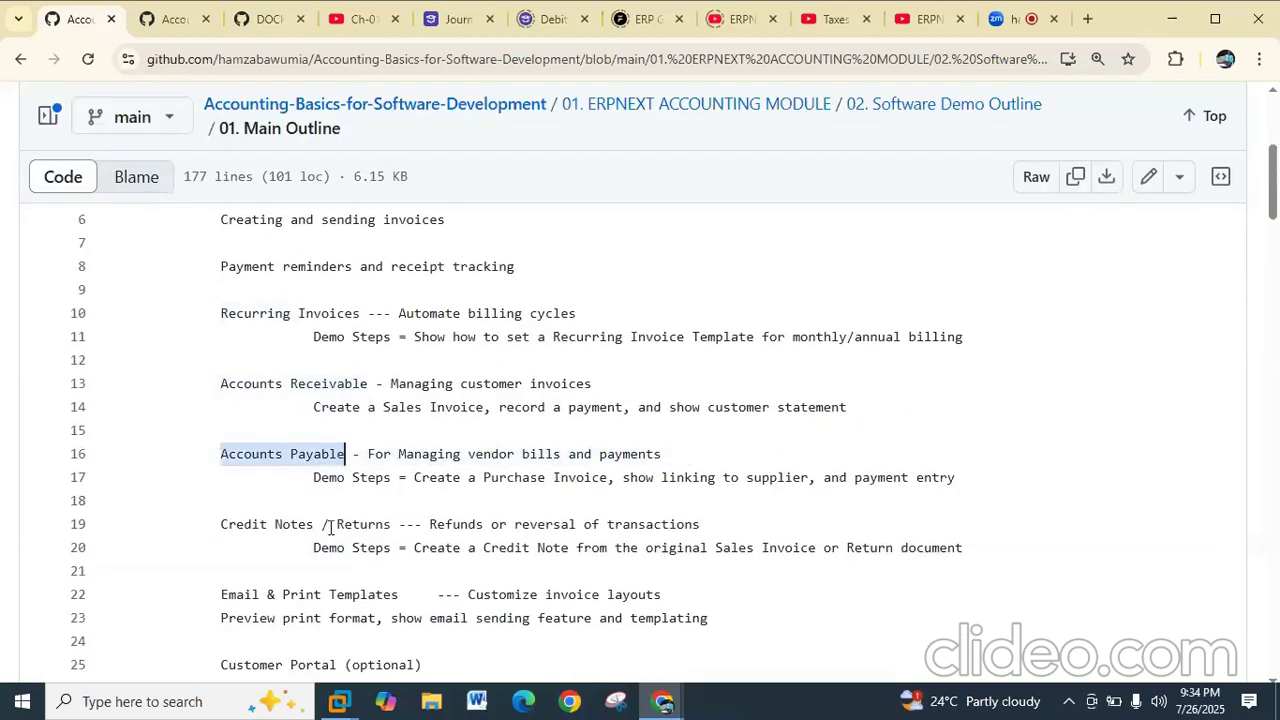
scroll(300, 520, "down", 1)
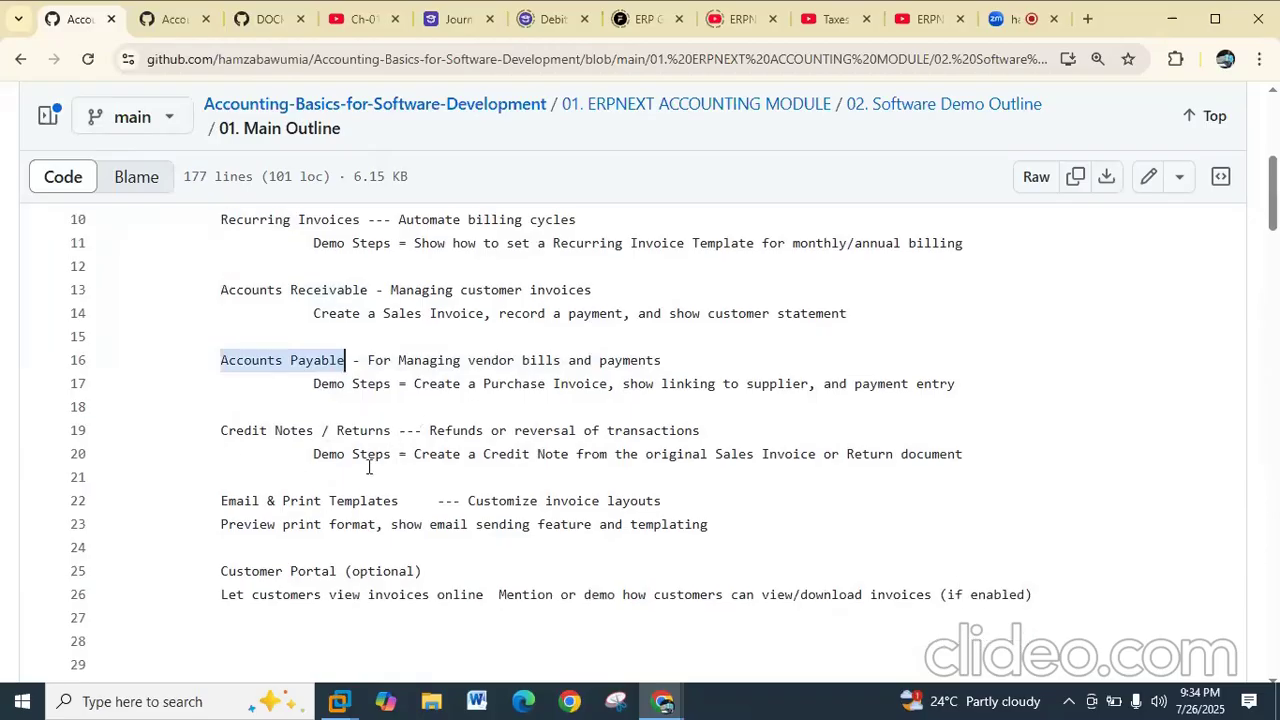
left_click_drag(391, 432, 222, 432)
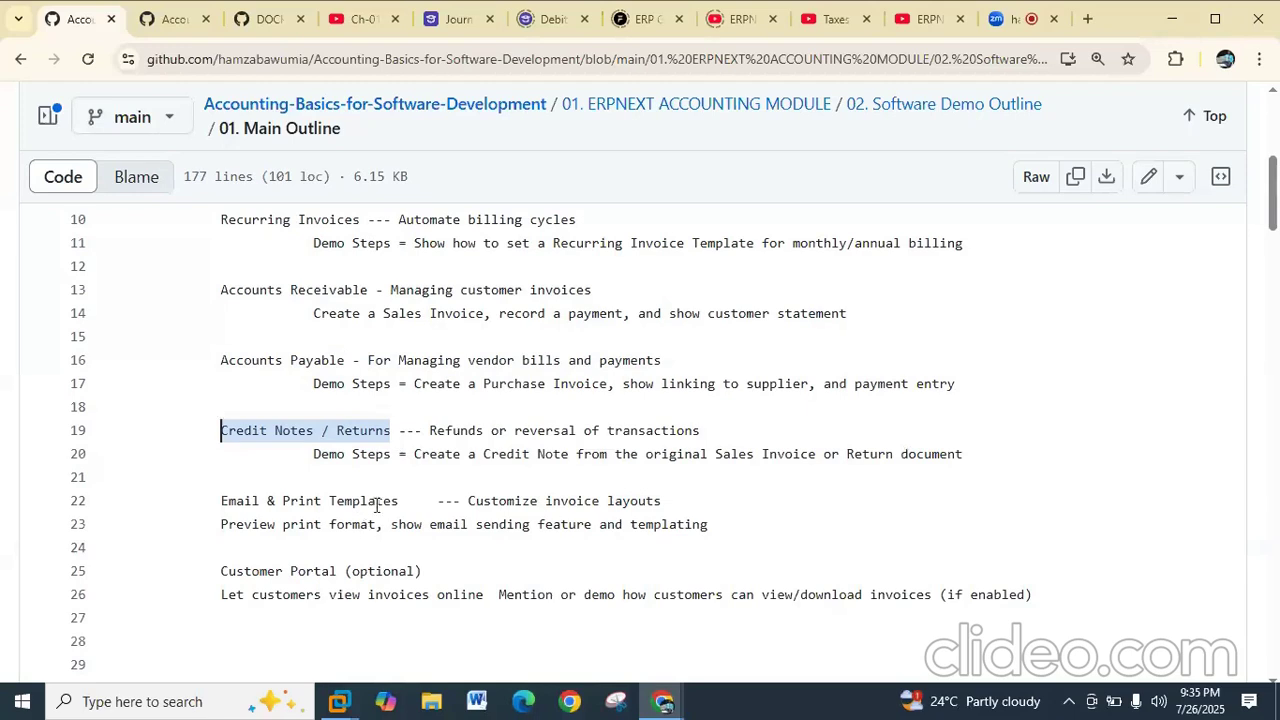
scroll(376, 506, "down", 1)
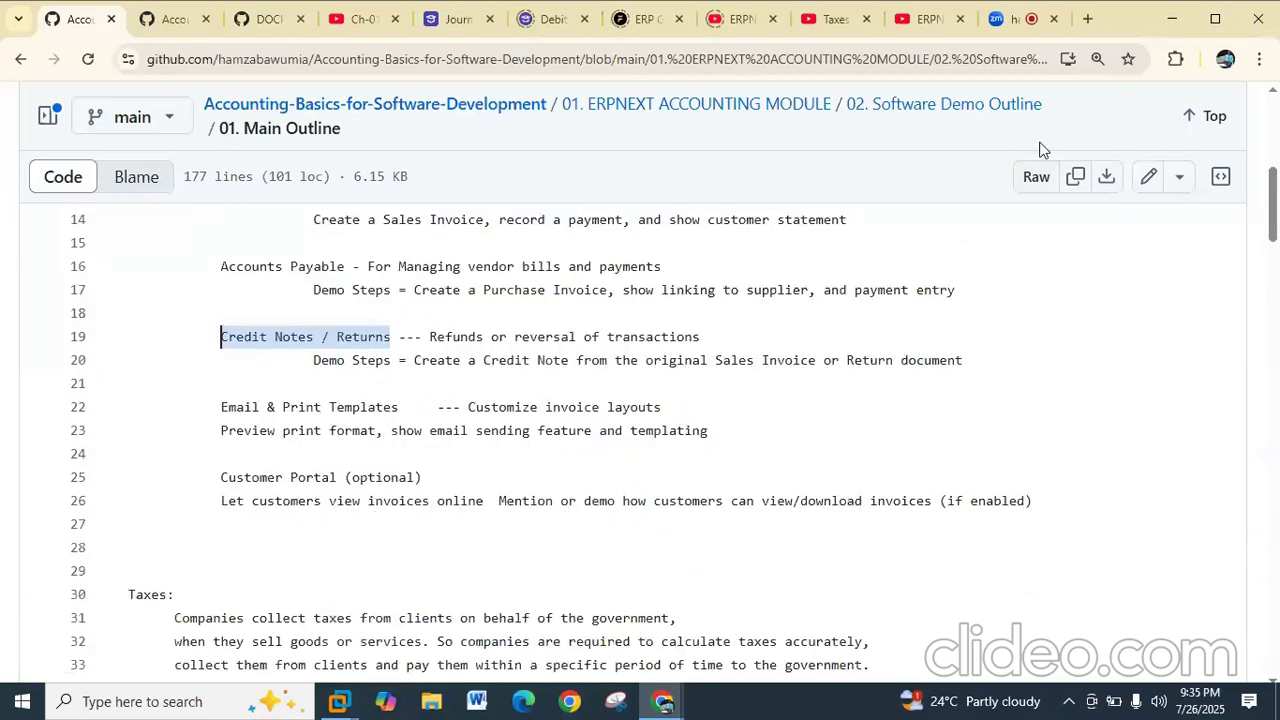
scroll(660, 450, "up", 1)
scroll(660, 450, "up", 4)
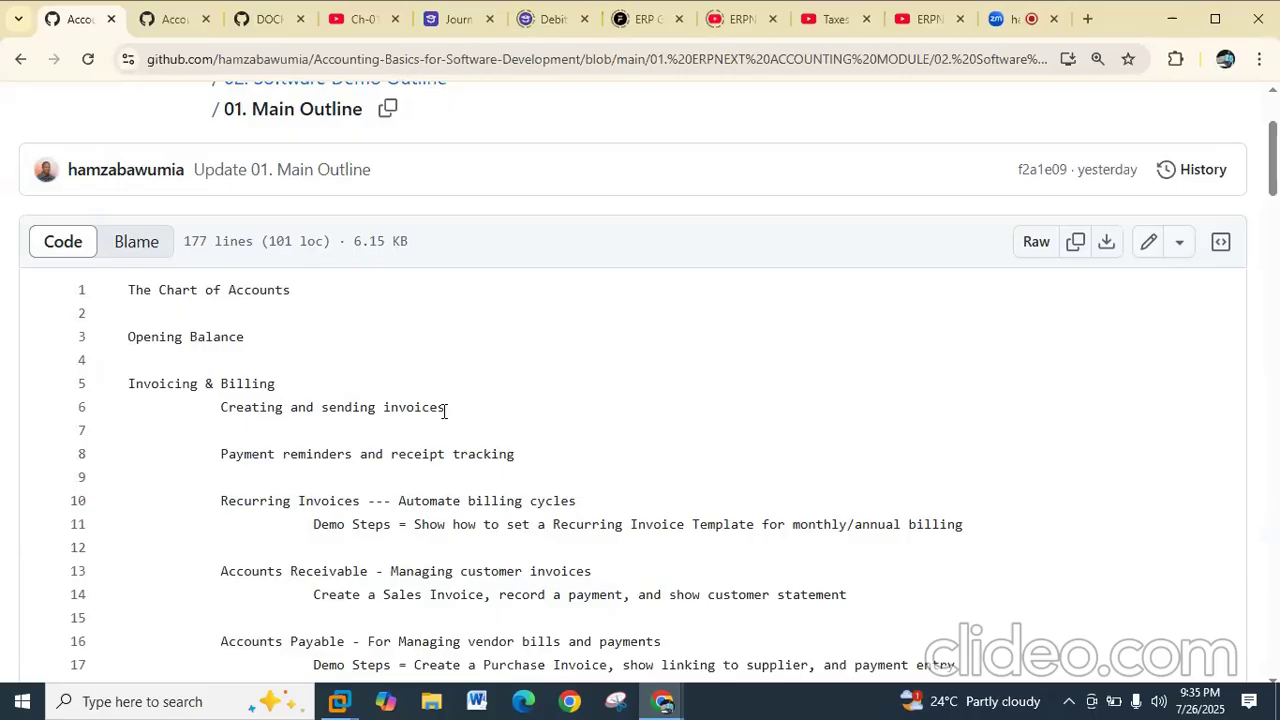
Return to the virtual machine in full-screen view and open the Sales Invoice list in ERPNext.
left_click(1172, 22)
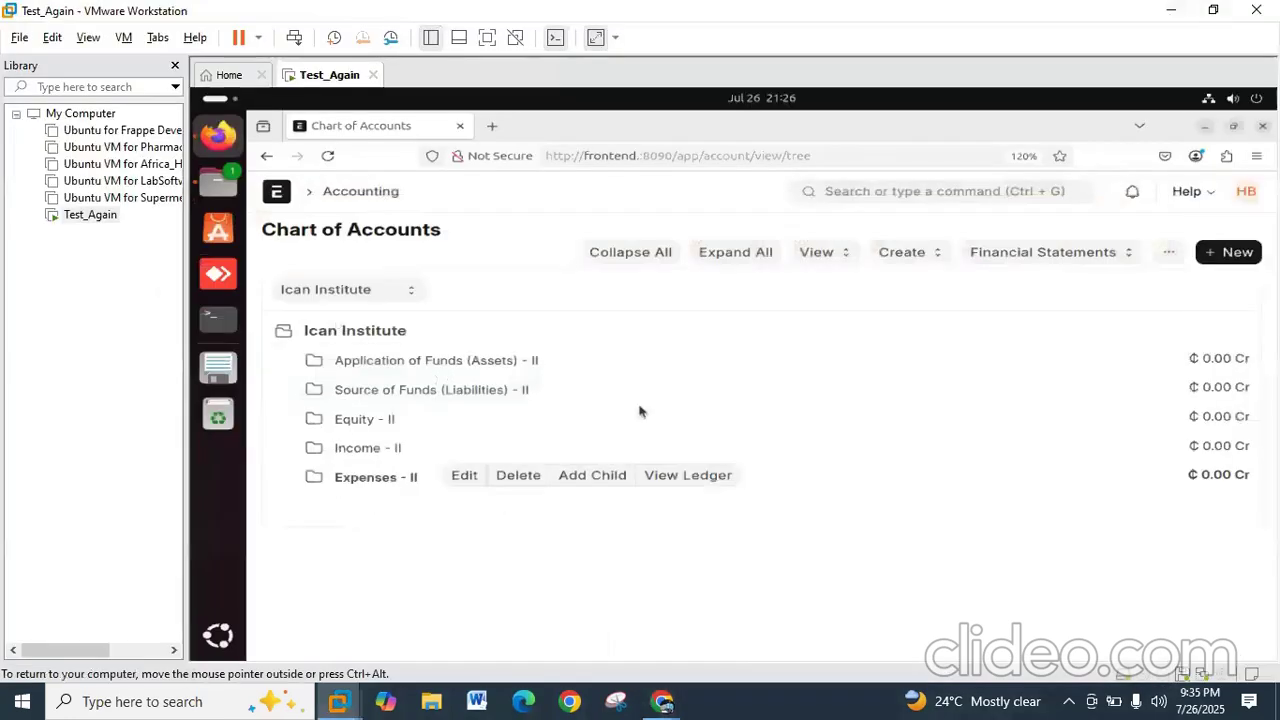
key("ctrl+alt+Return")
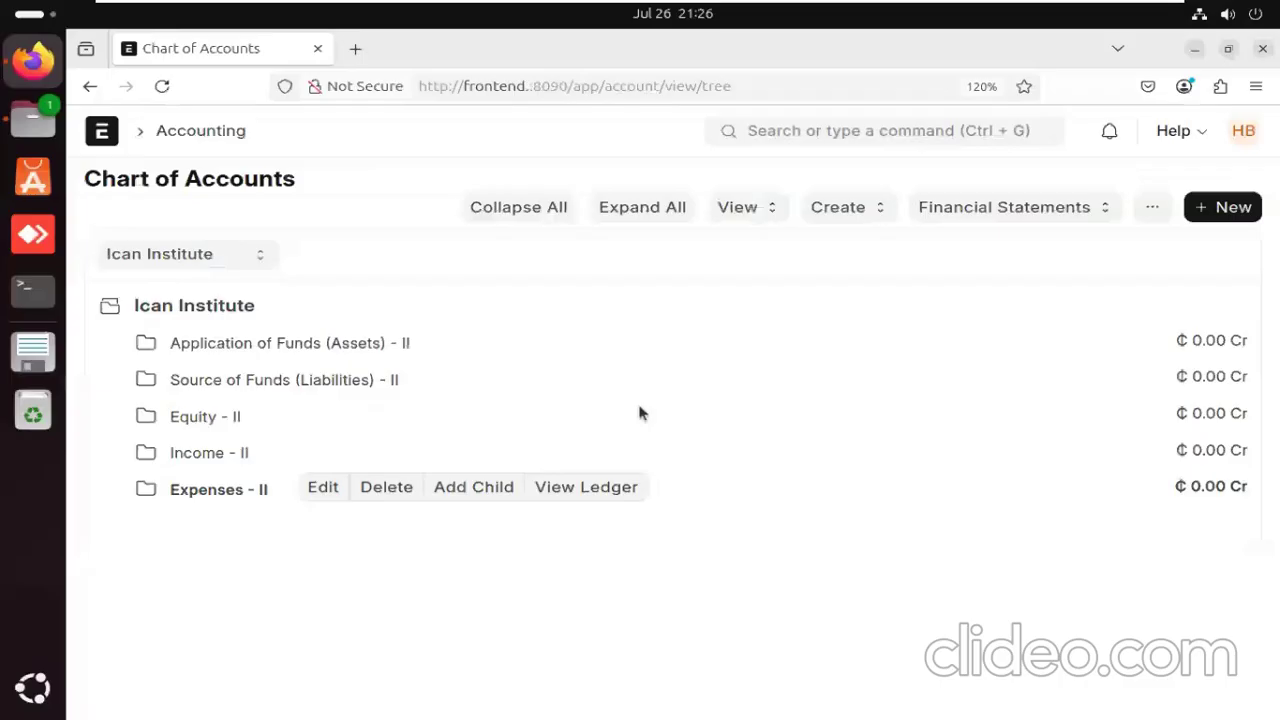
left_click(820, 134)
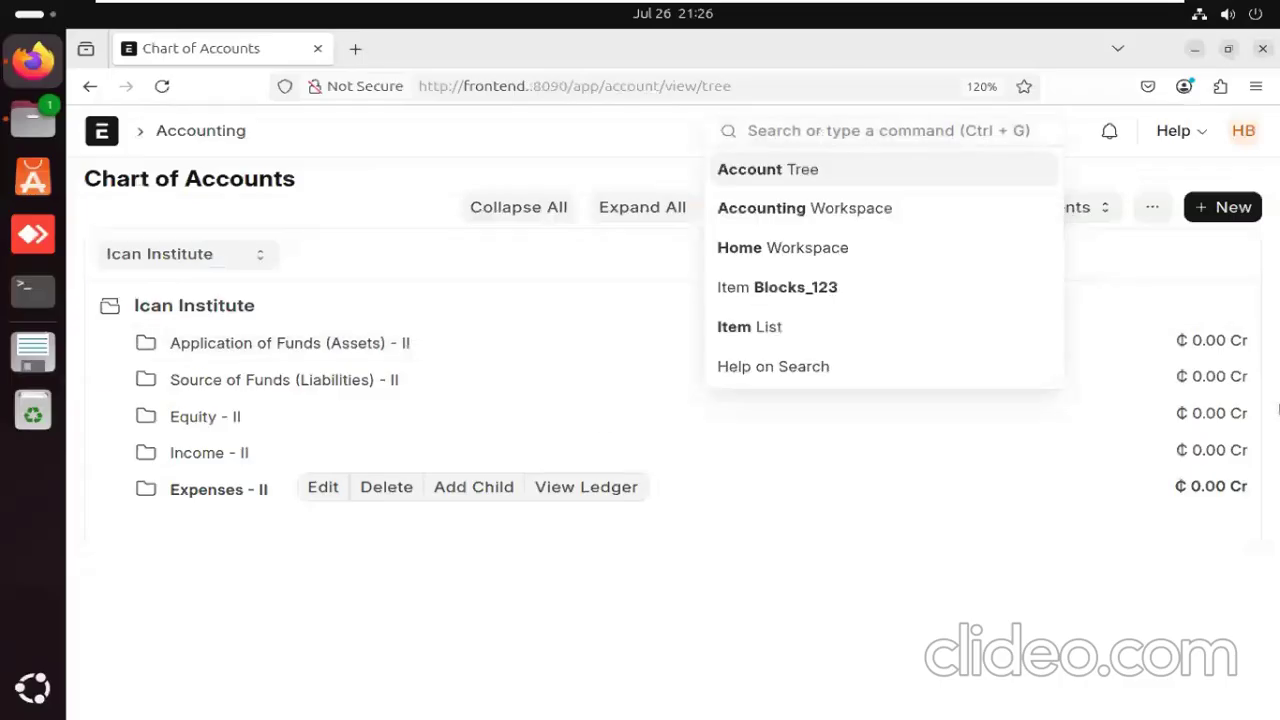
type("so")
key("BackSpace")
type("ales ")
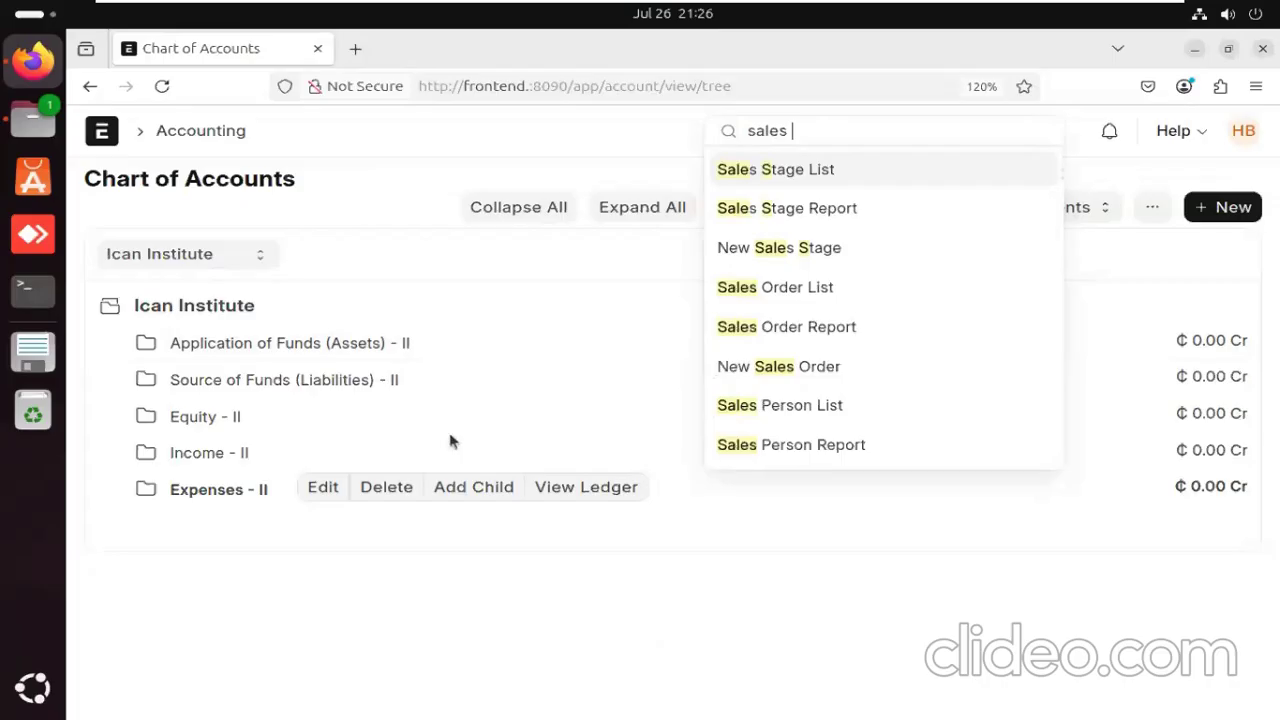
type("i")
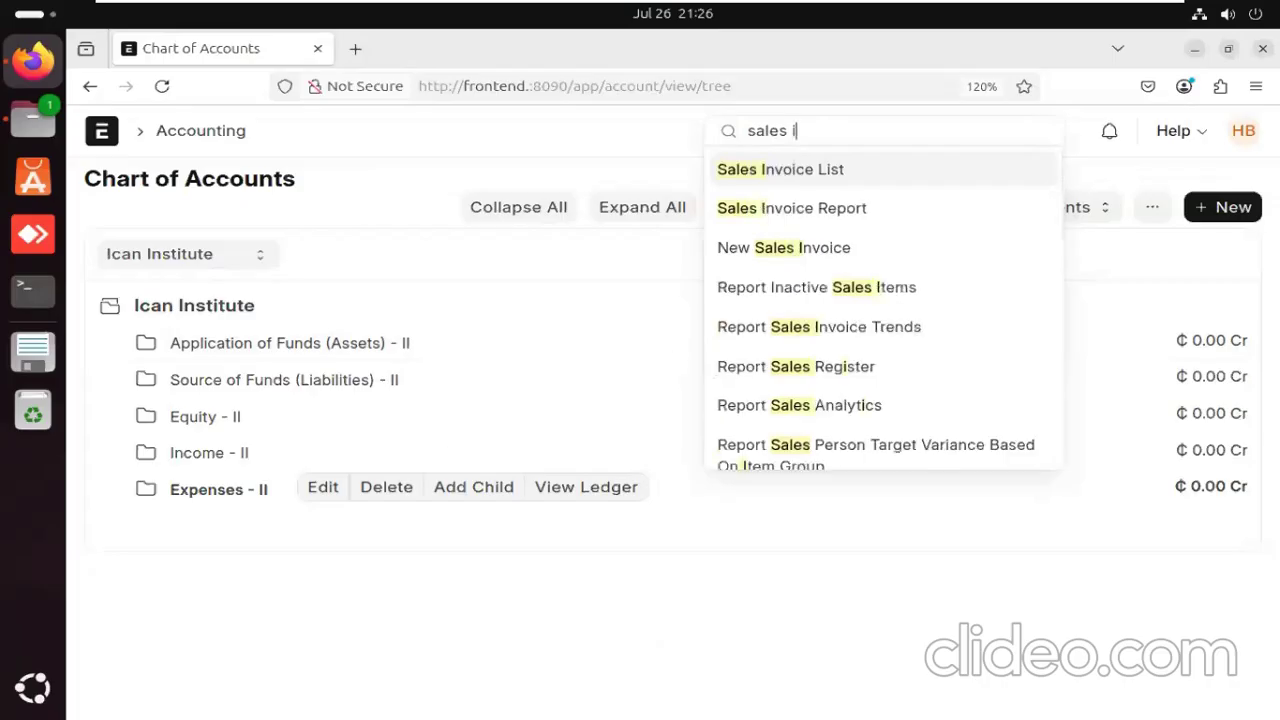
left_click(829, 169)
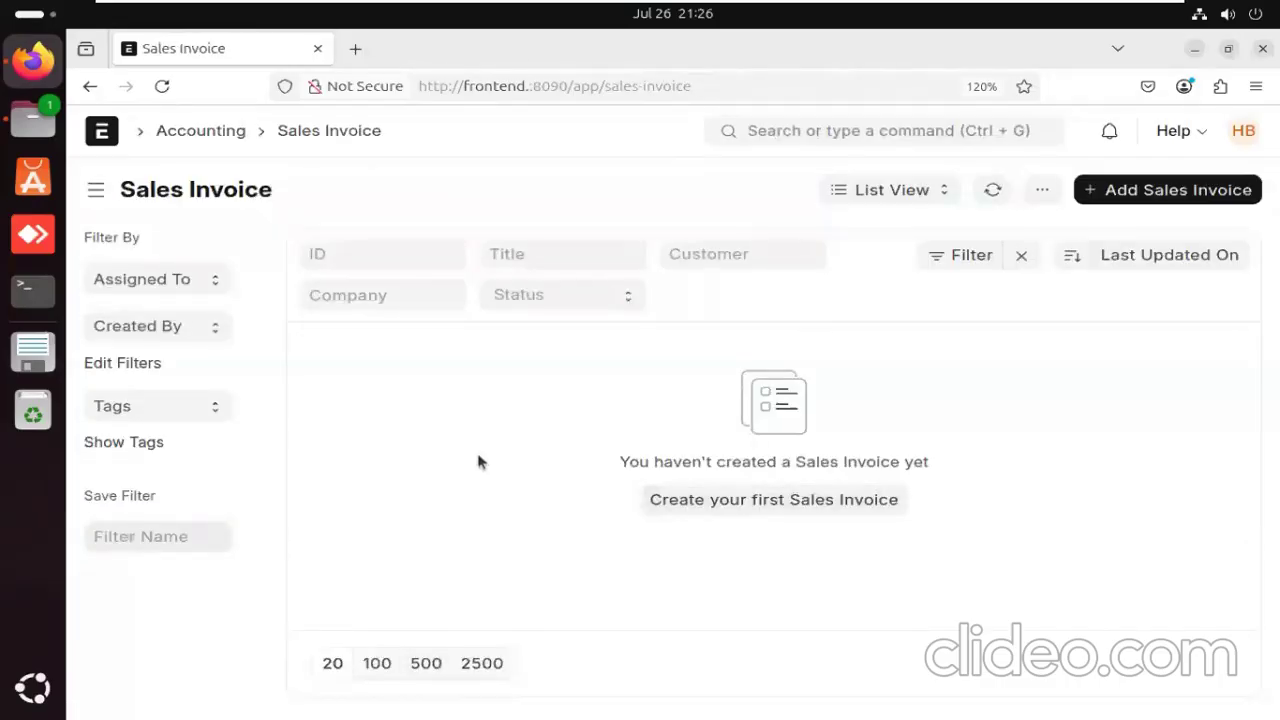
Start a new sales invoice and set its customer to GAEC HOSPITAL.
left_click(1130, 191)
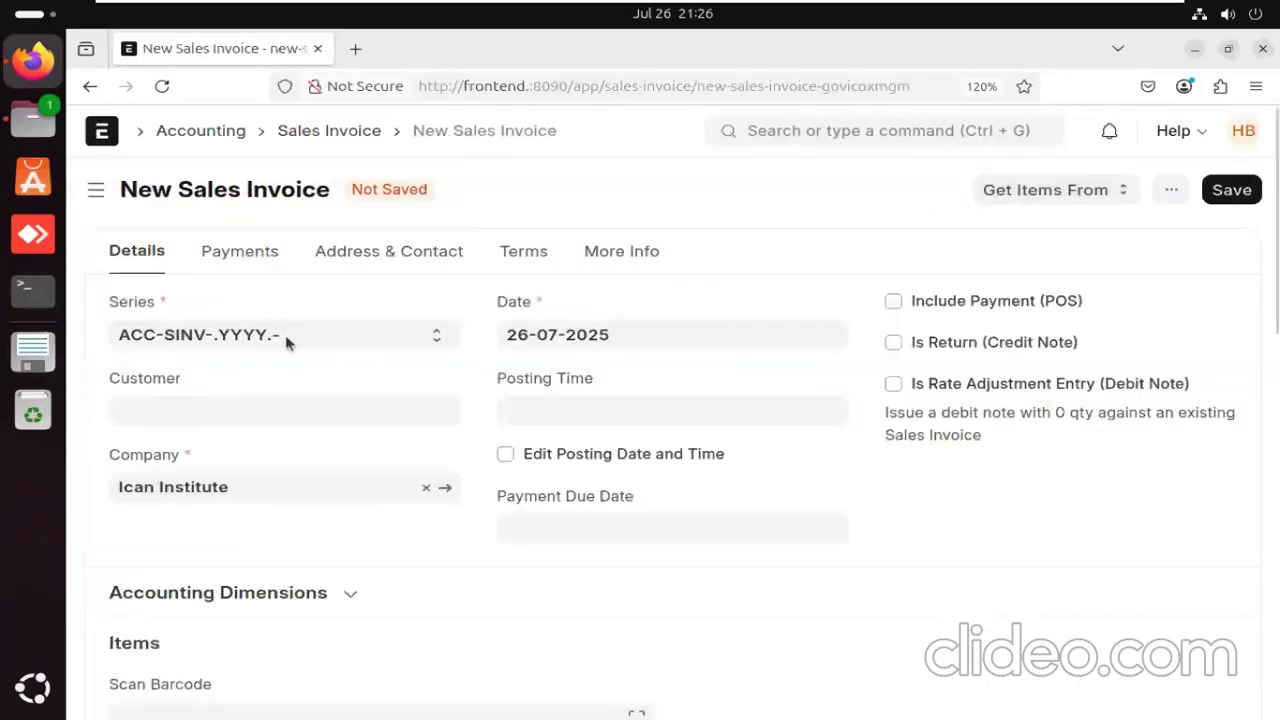
left_click(227, 412)
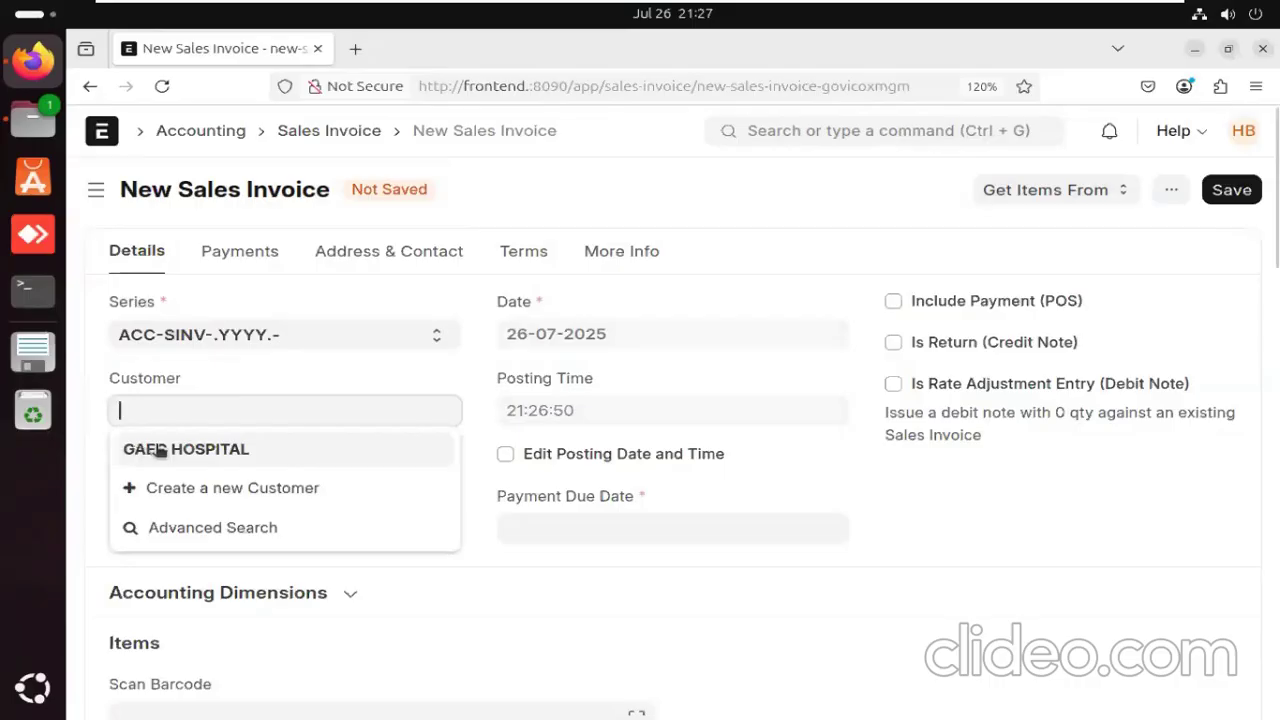
left_click(160, 451)
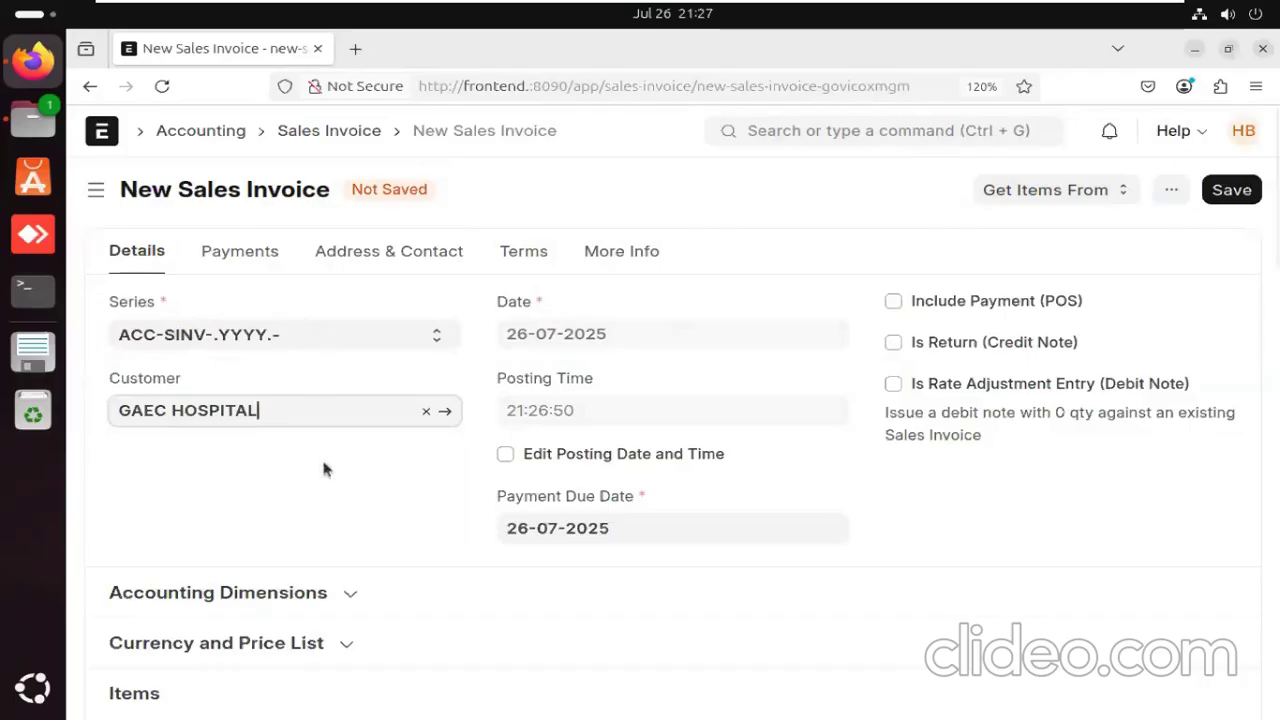
scroll(340, 440, "down", 2)
scroll(430, 390, "up", 2)
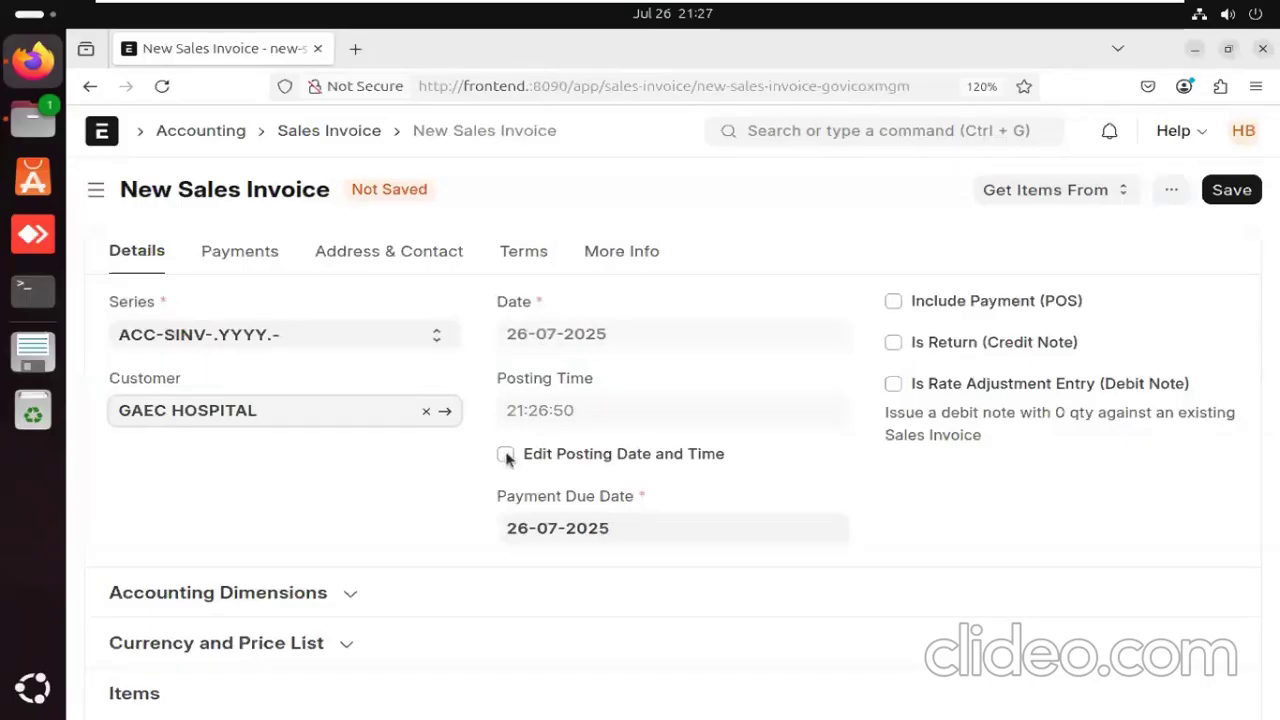
Expand the invoice's Accounting Dimensions and set the cost center to Main - II.
scroll(507, 457, "down", 4)
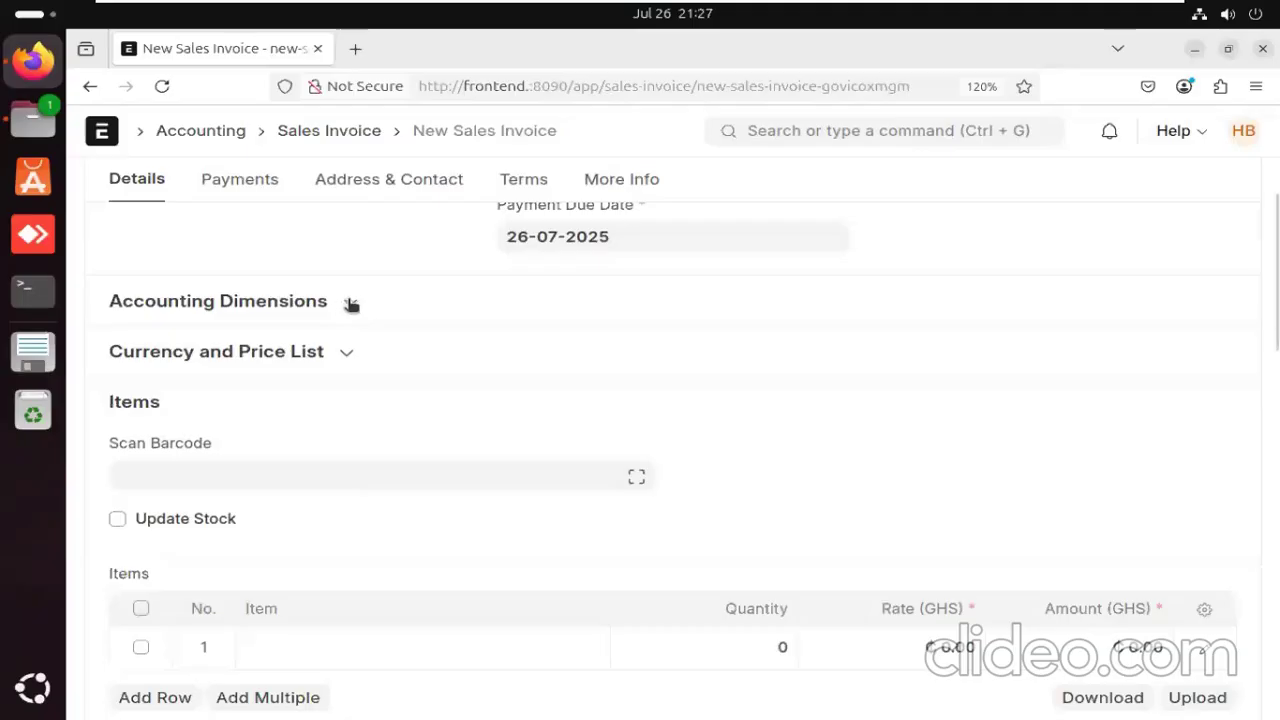
left_click(350, 301)
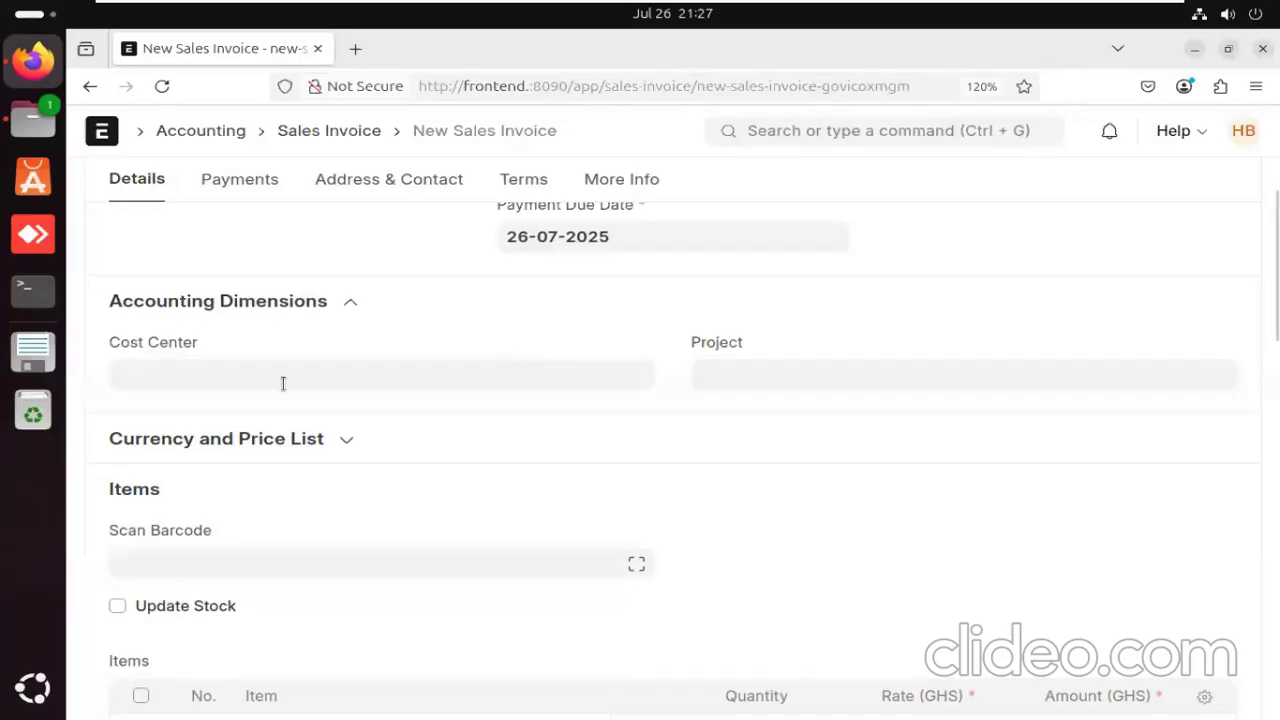
left_click(277, 379)
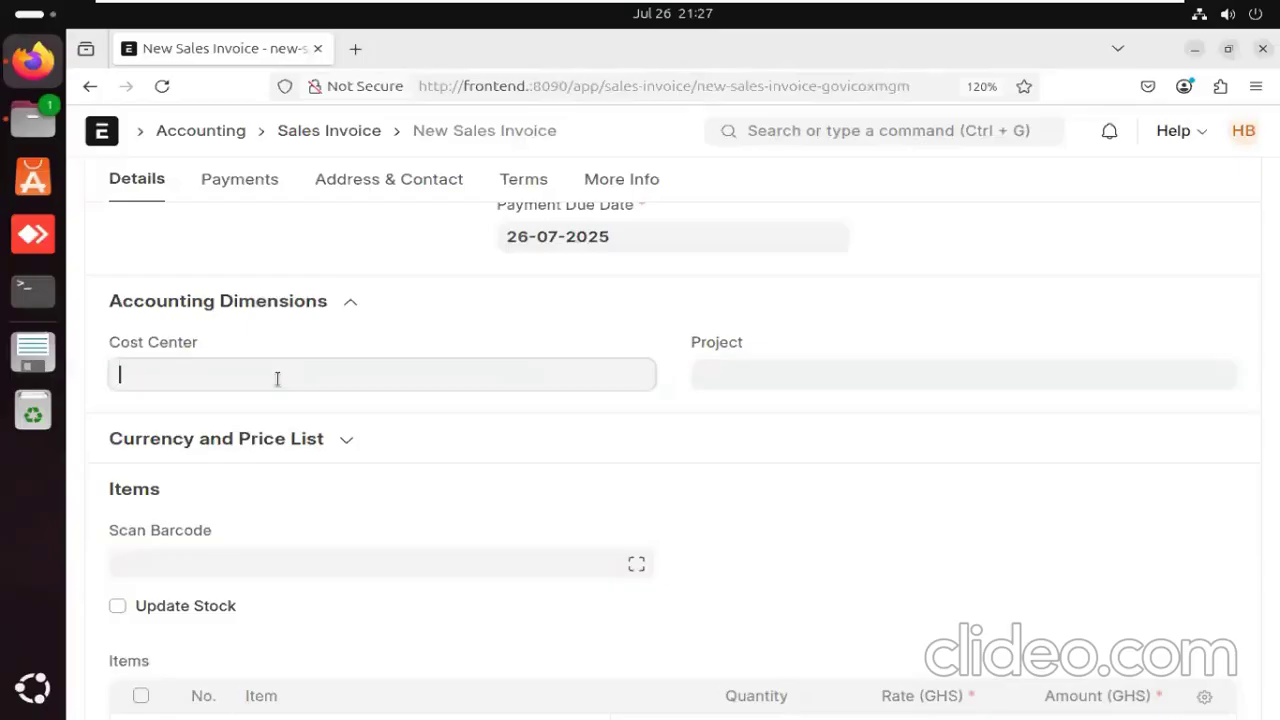
left_click(755, 376)
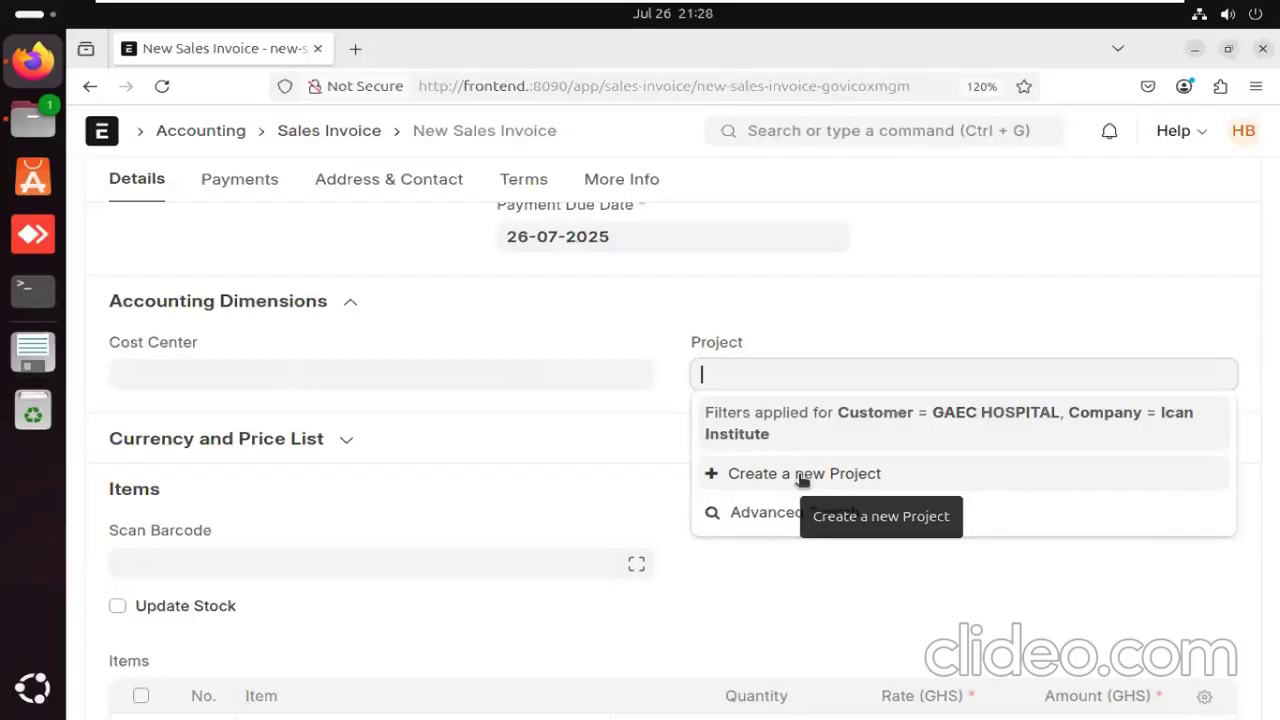
left_click(431, 374)
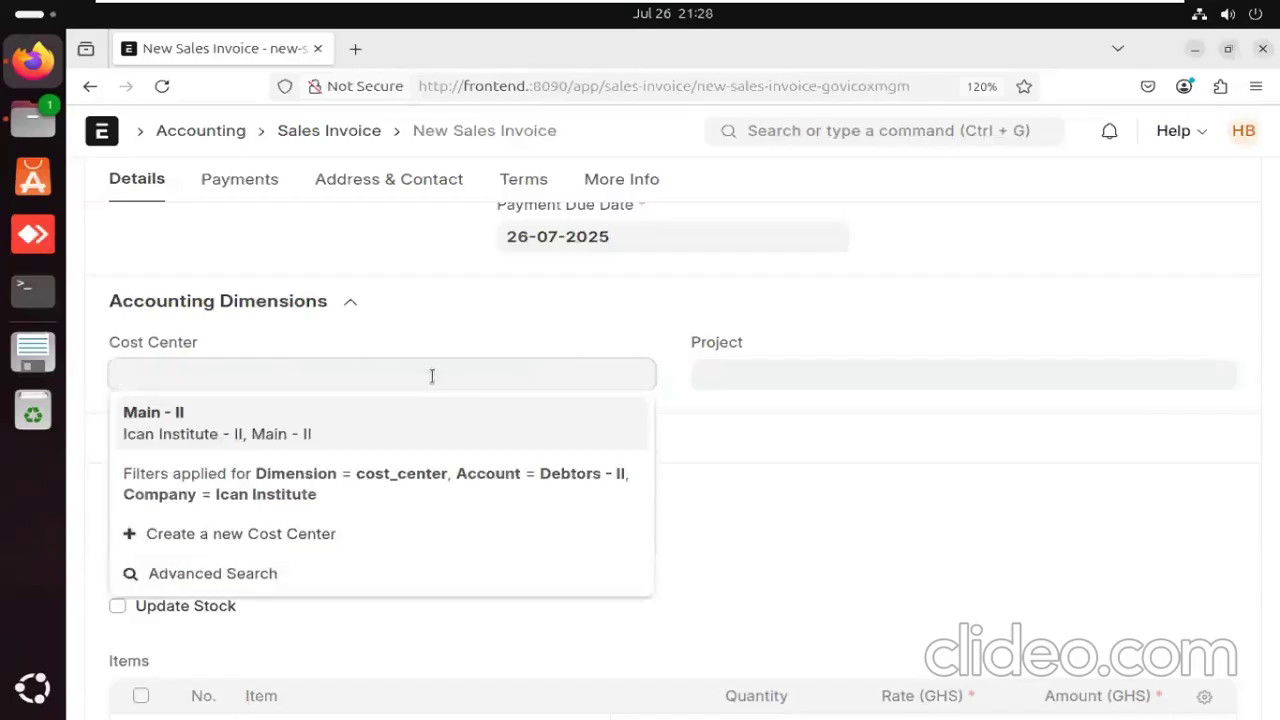
left_click(233, 434)
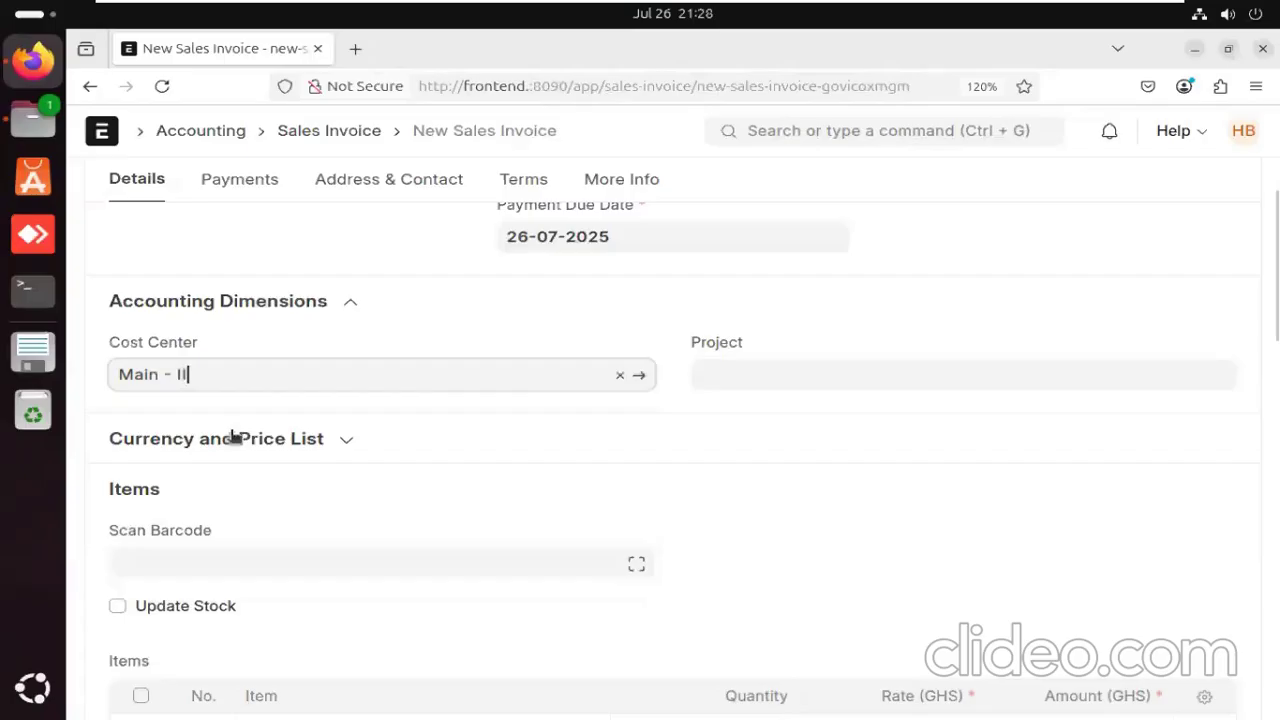
Expand the invoice's Currency and Price List section and examine its currency and price list settings.
left_click(345, 445)
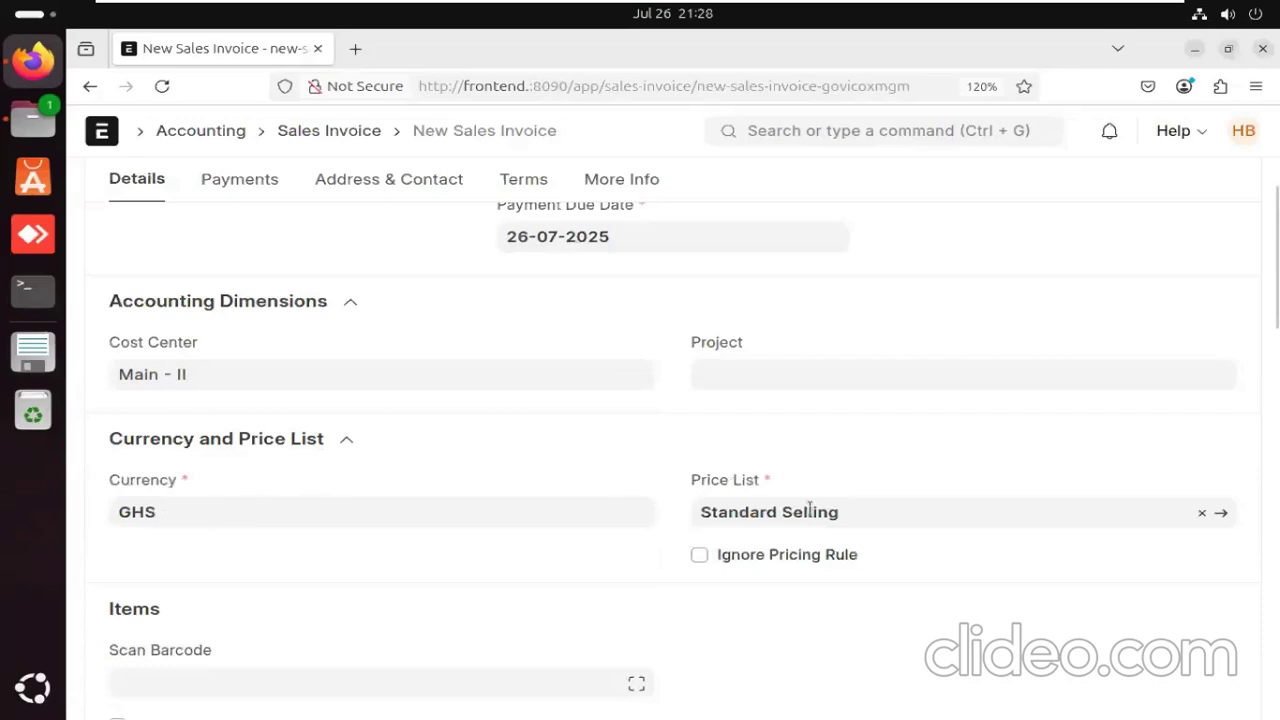
scroll(817, 514, "down", 3)
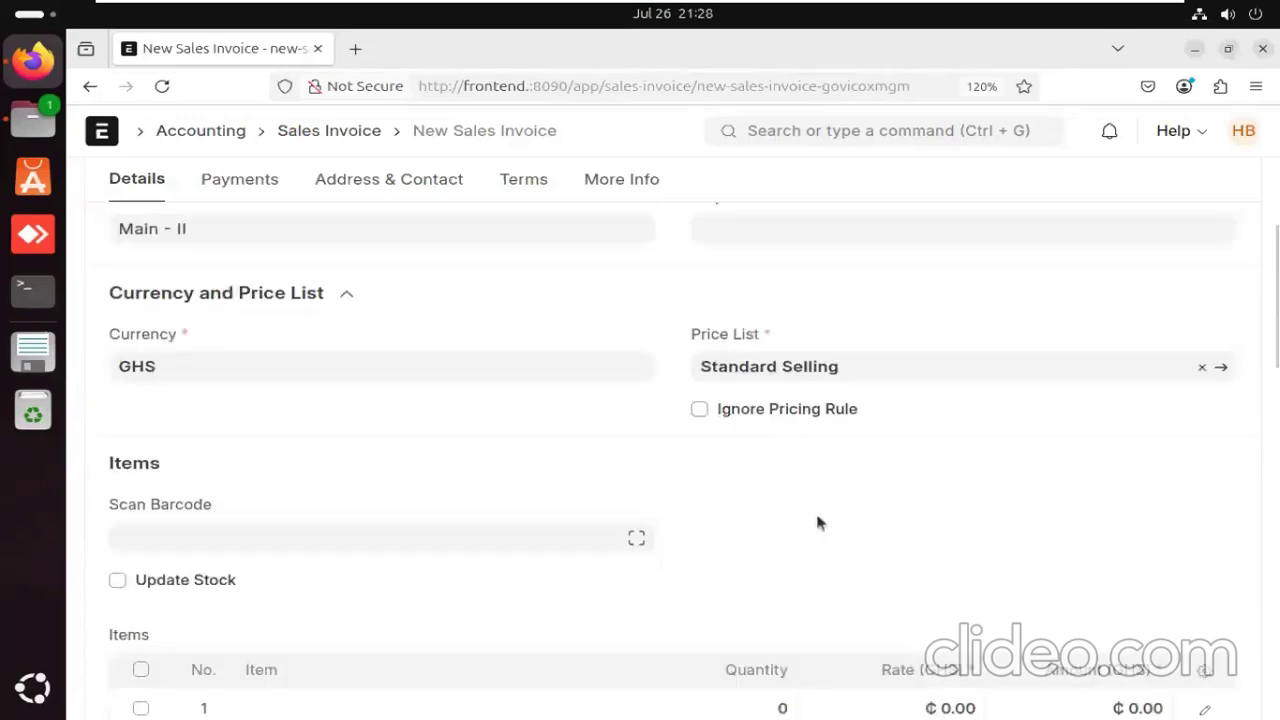
scroll(233, 538, "down", 6)
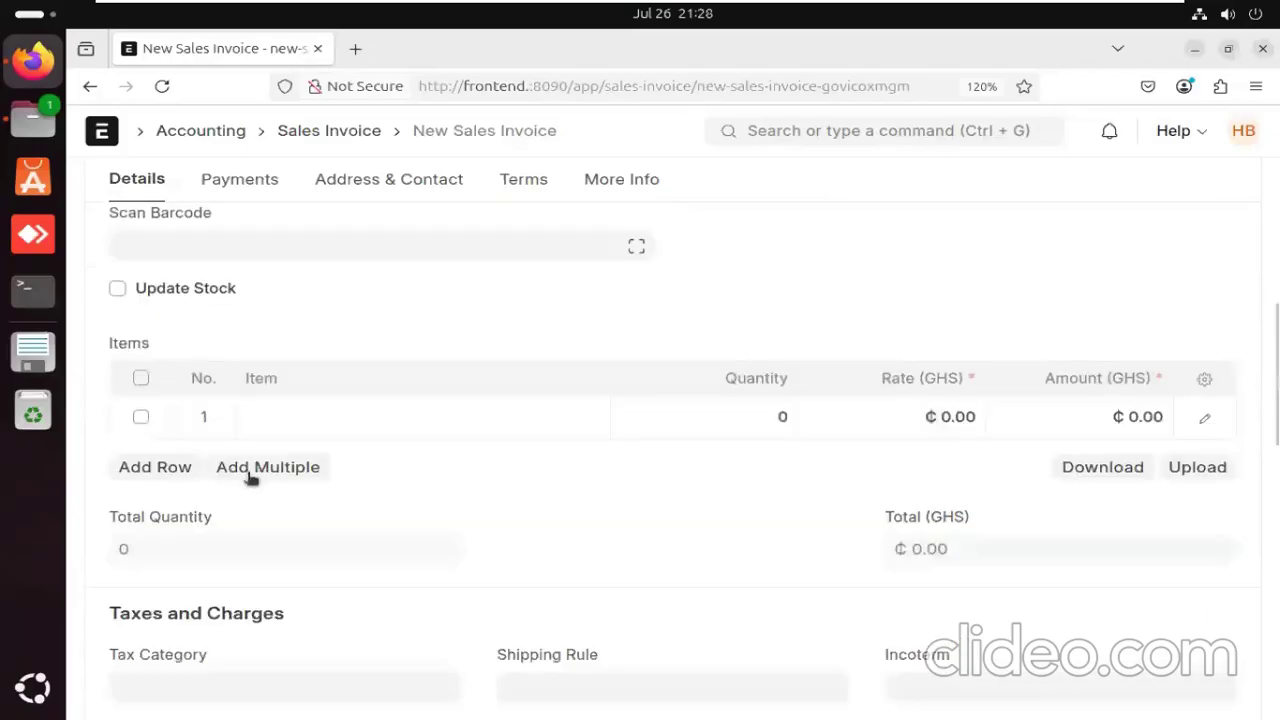
Add Cement as the item in the invoice's first row and set its quantity to 2.
left_click(255, 243)
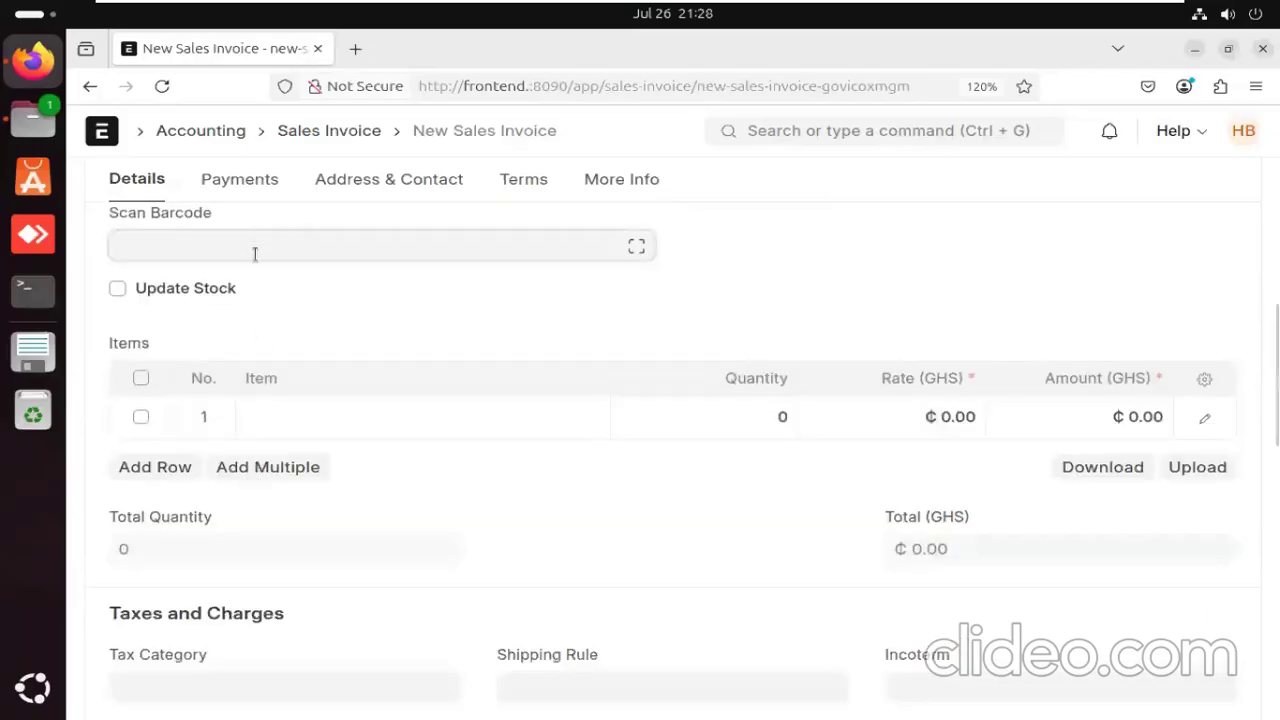
scroll(252, 260, "up", 3)
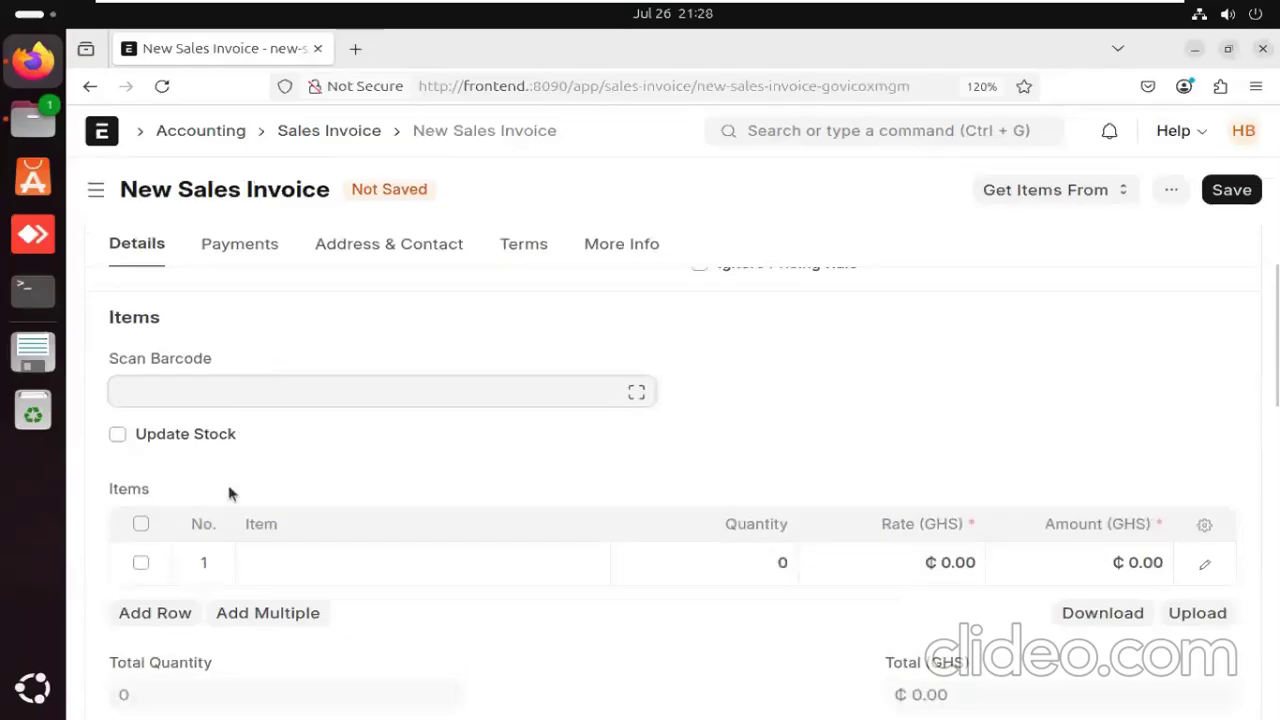
scroll(234, 540, "down", 3)
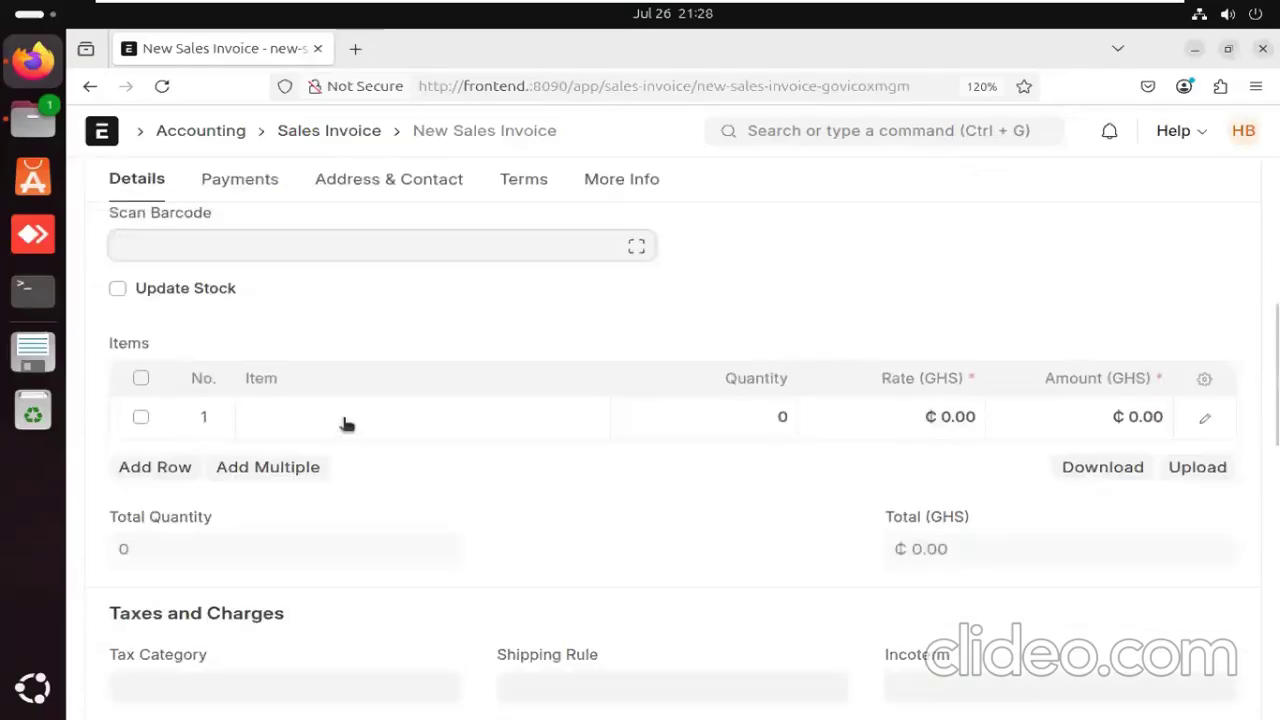
left_click(343, 420)
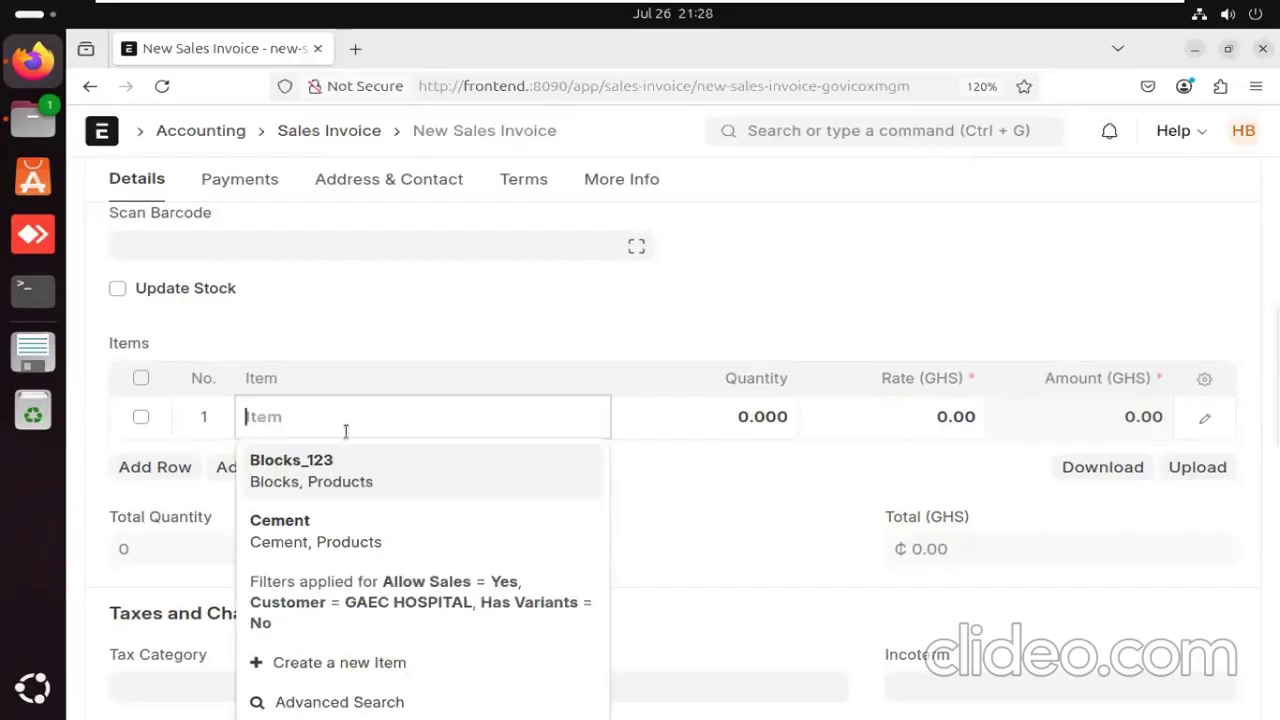
left_click(333, 531)
scroll(257, 414, "down", 1)
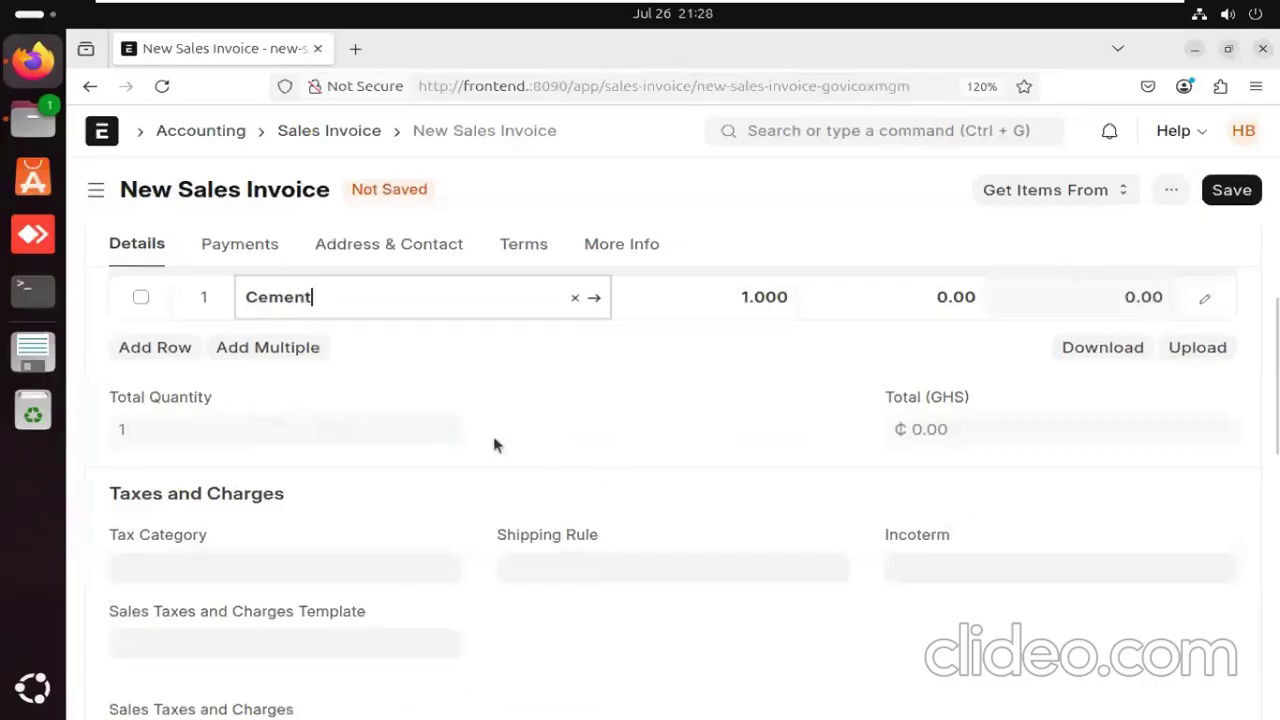
scroll(492, 437, "up", 3)
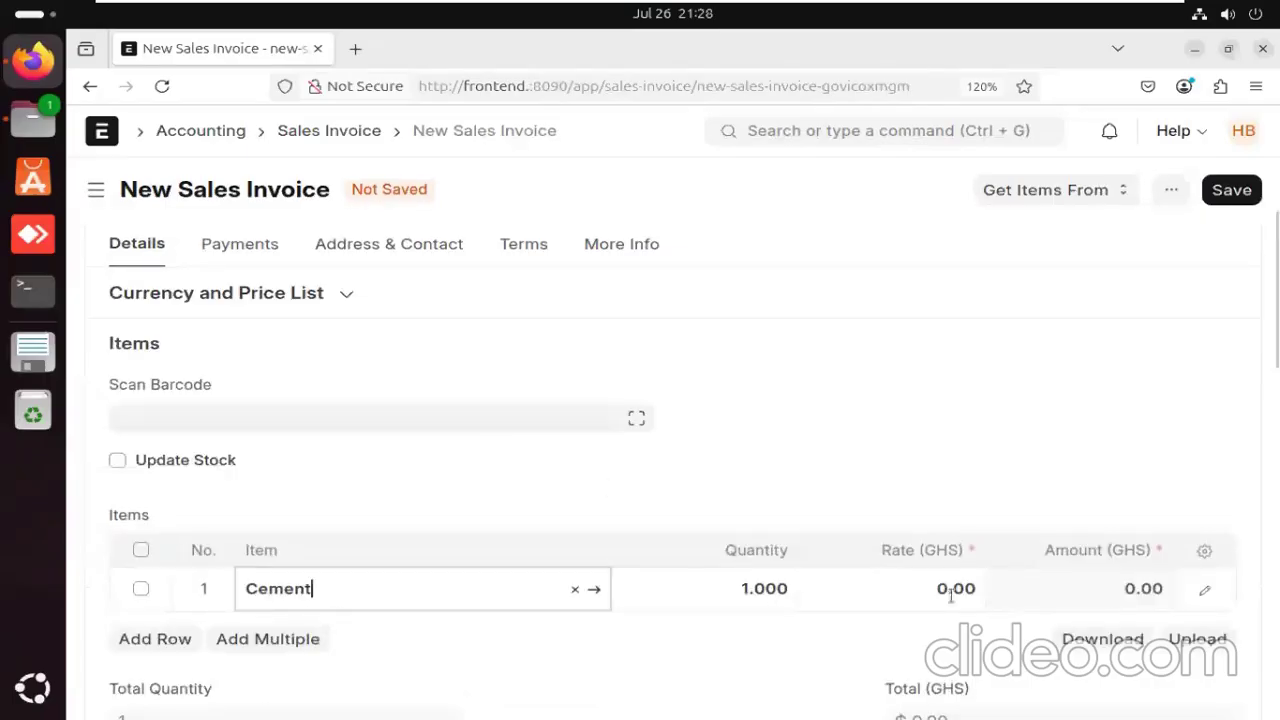
left_click(745, 586)
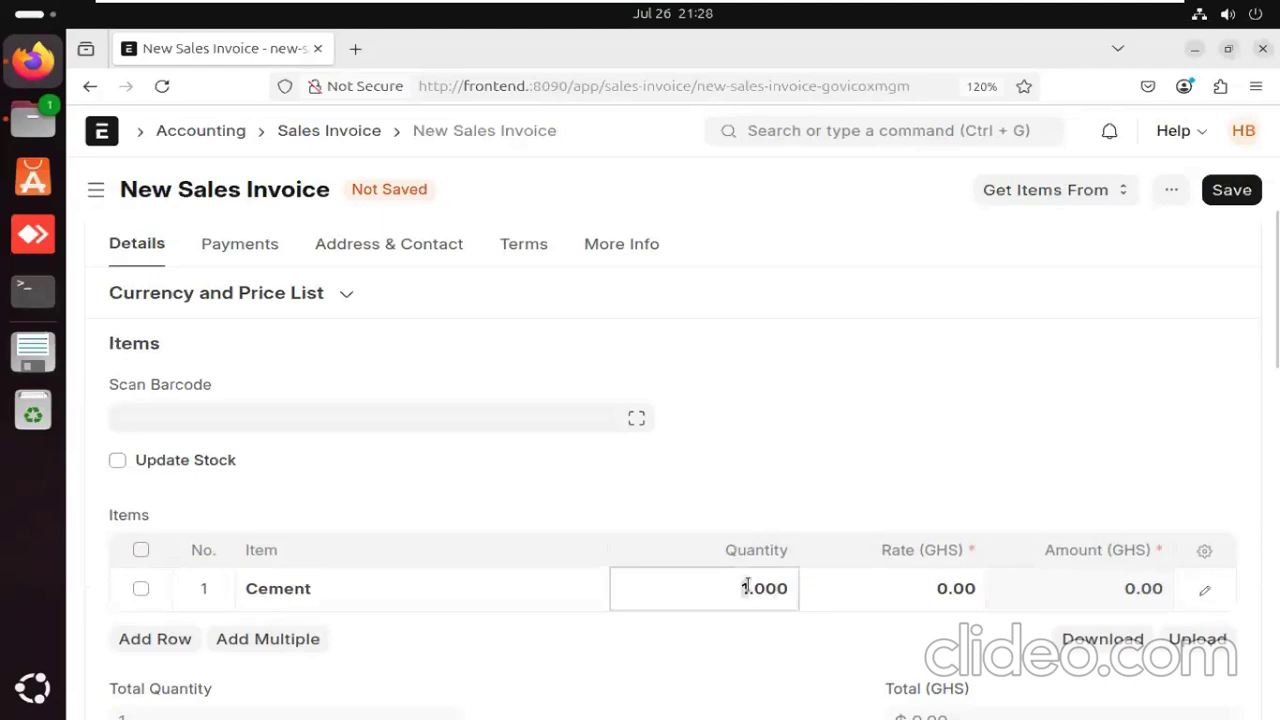
key("BackSpace")
type("2")
Replace the item in the first row with Blocks_123.
left_click_drag(349, 591, 222, 588)
key("End")
key("BackSpace")
key("BackSpace")
key("BackSpace")
key("BackSpace")
key("BackSpace")
key("BackSpace")
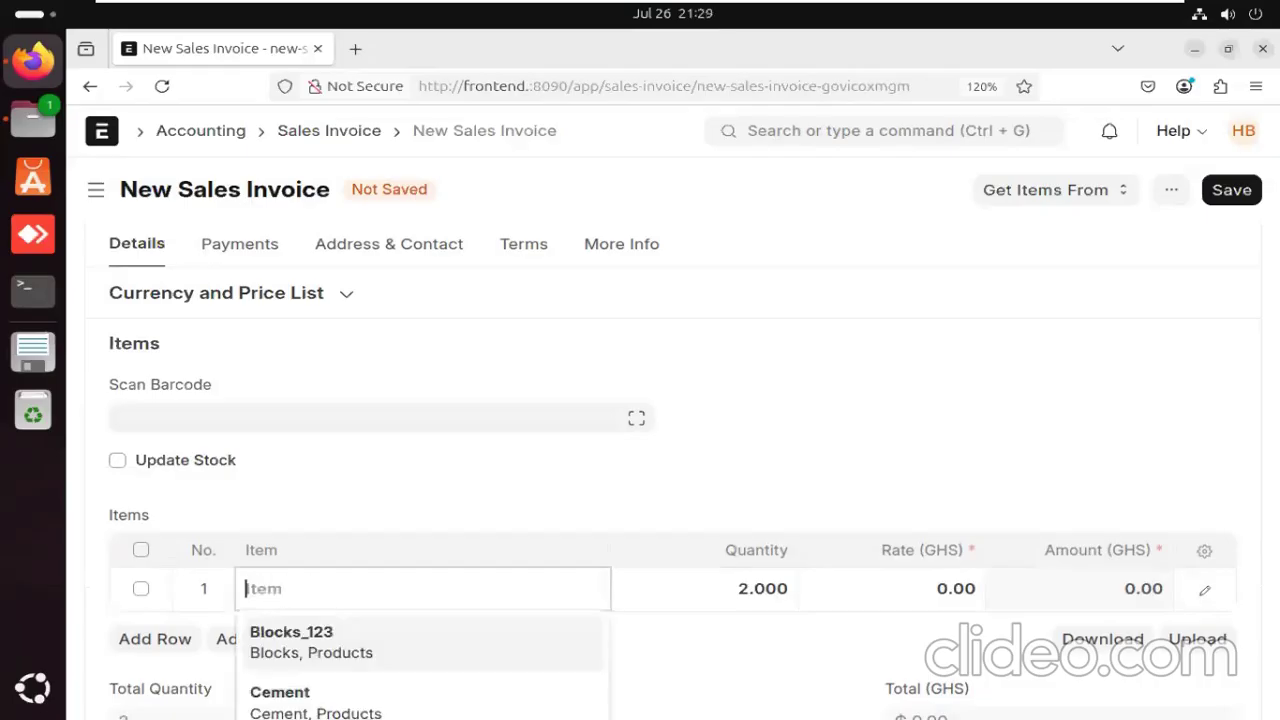
left_click(303, 644)
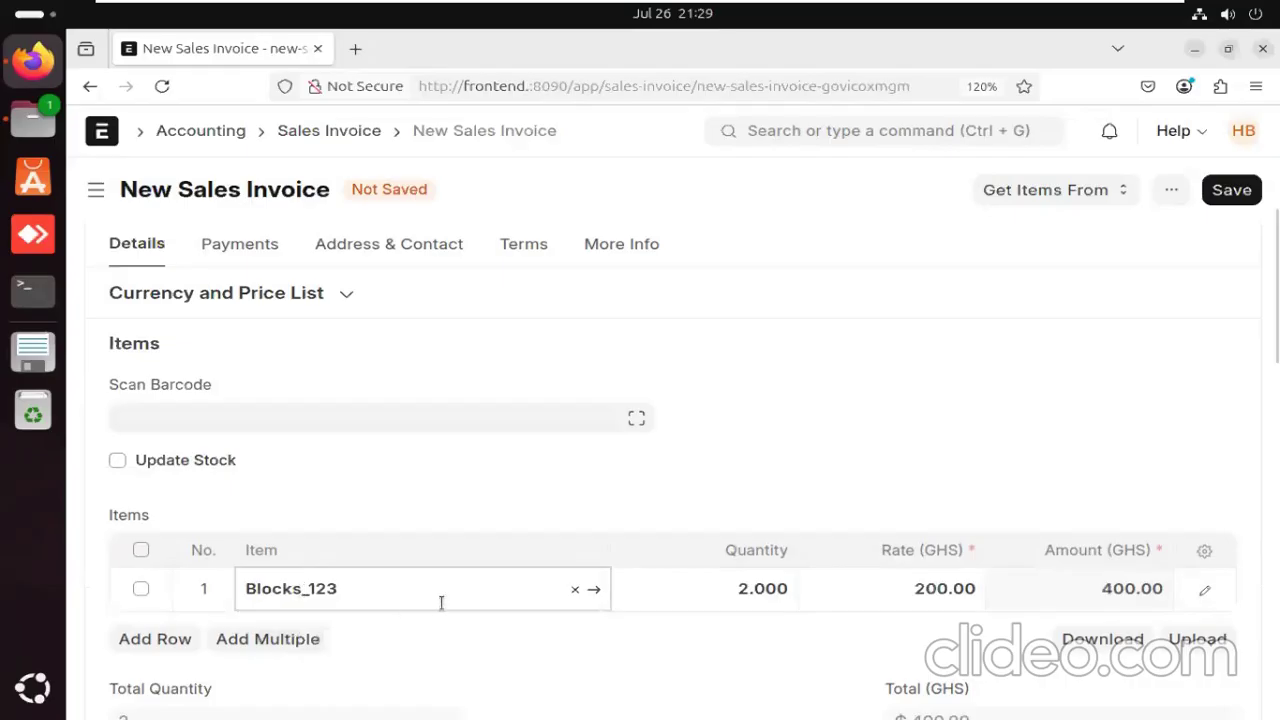
Add a second row to the invoice's items table and choose Cement as its item.
scroll(440, 600, "down", 3)
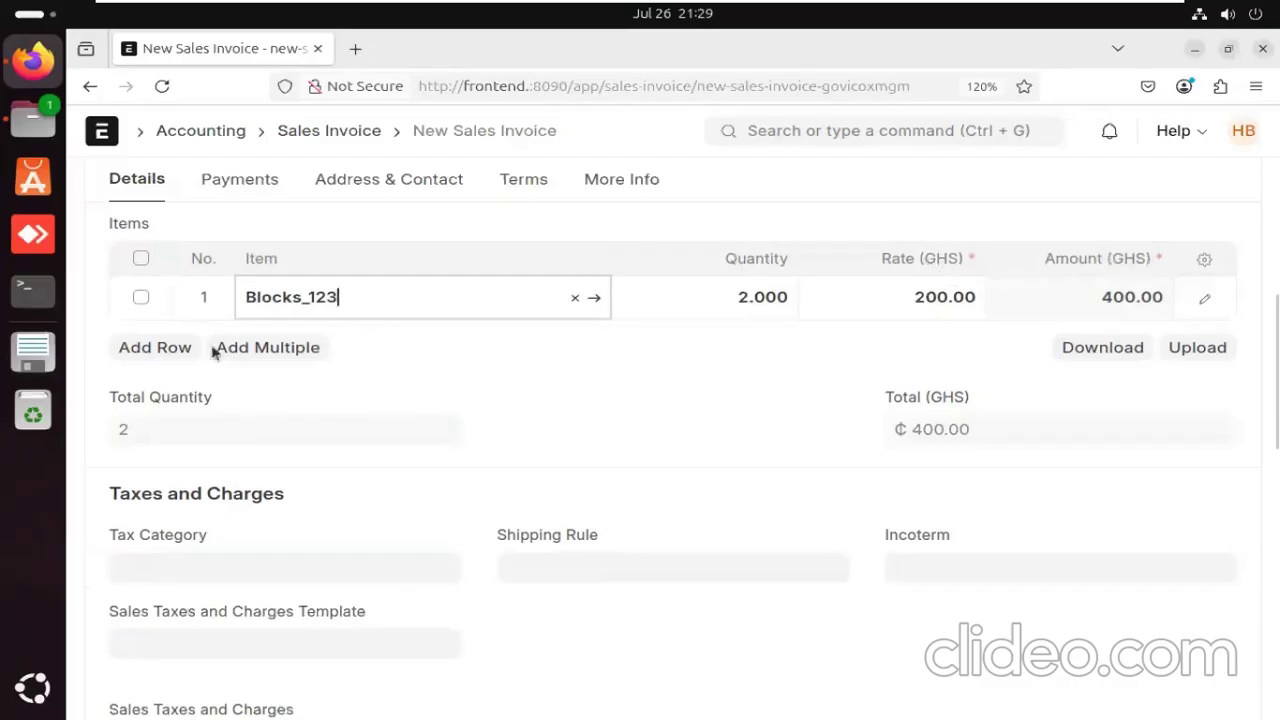
left_click(162, 348)
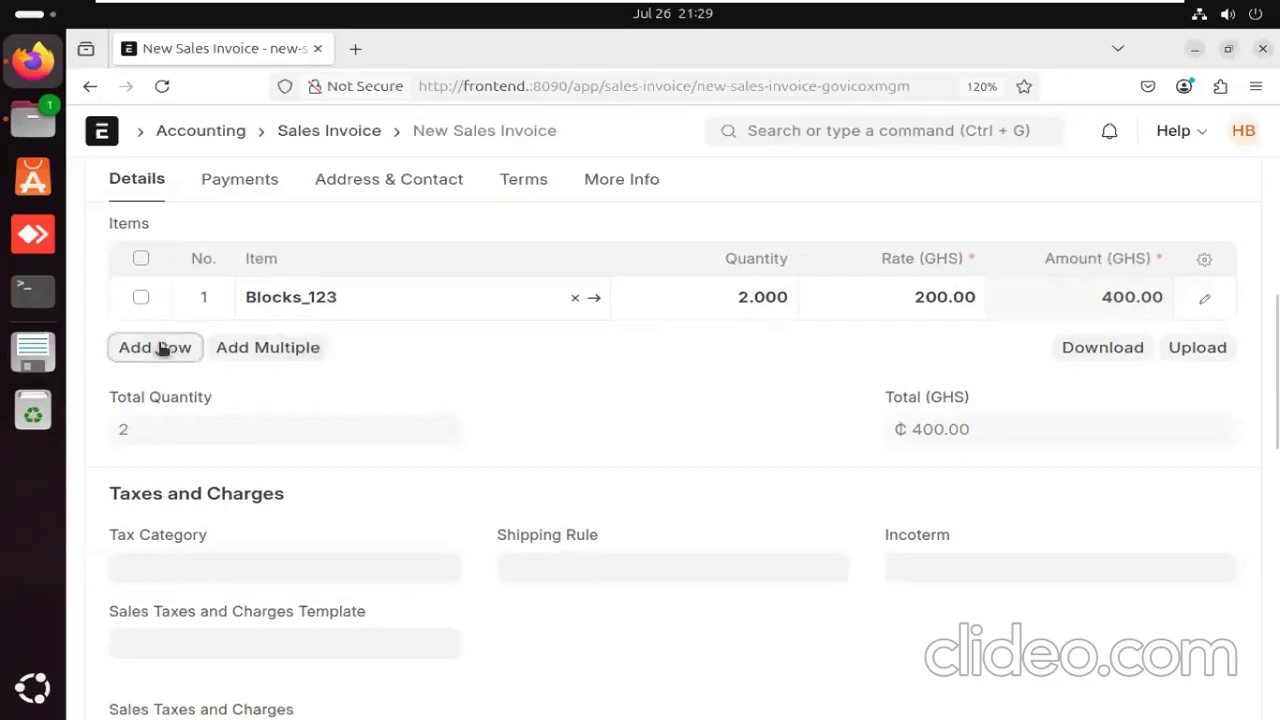
left_click(328, 347)
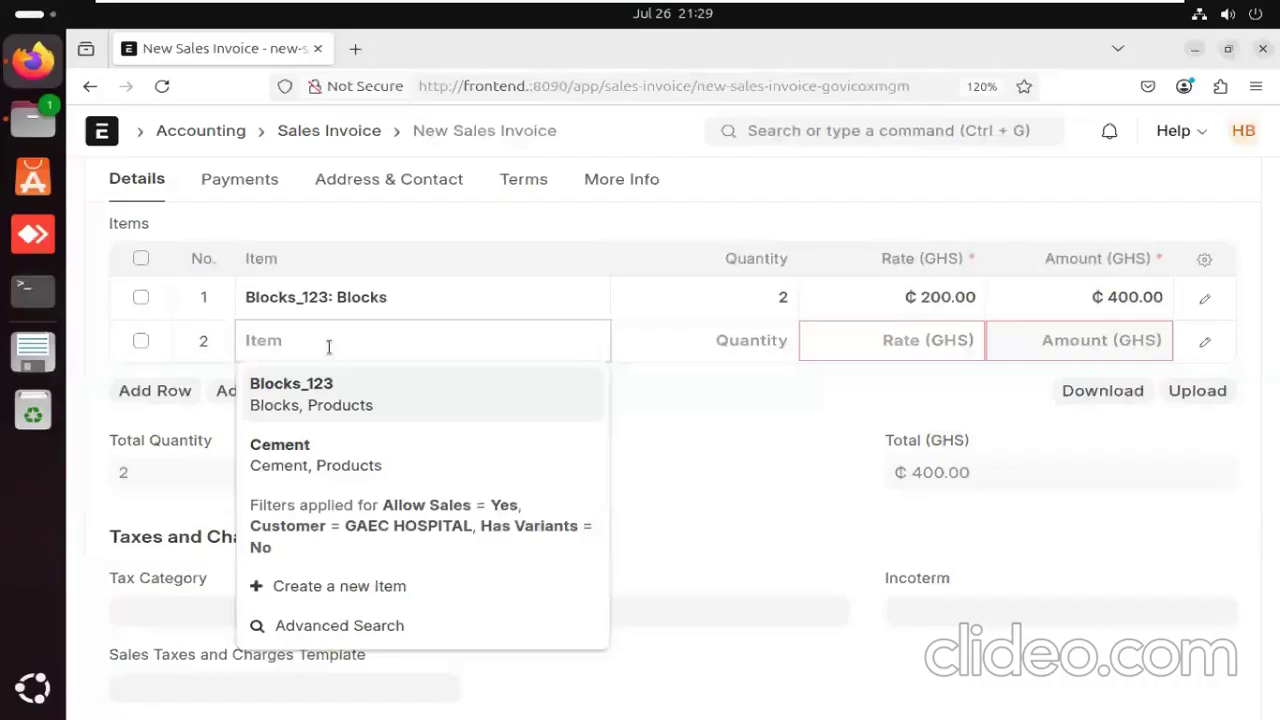
left_click(300, 455)
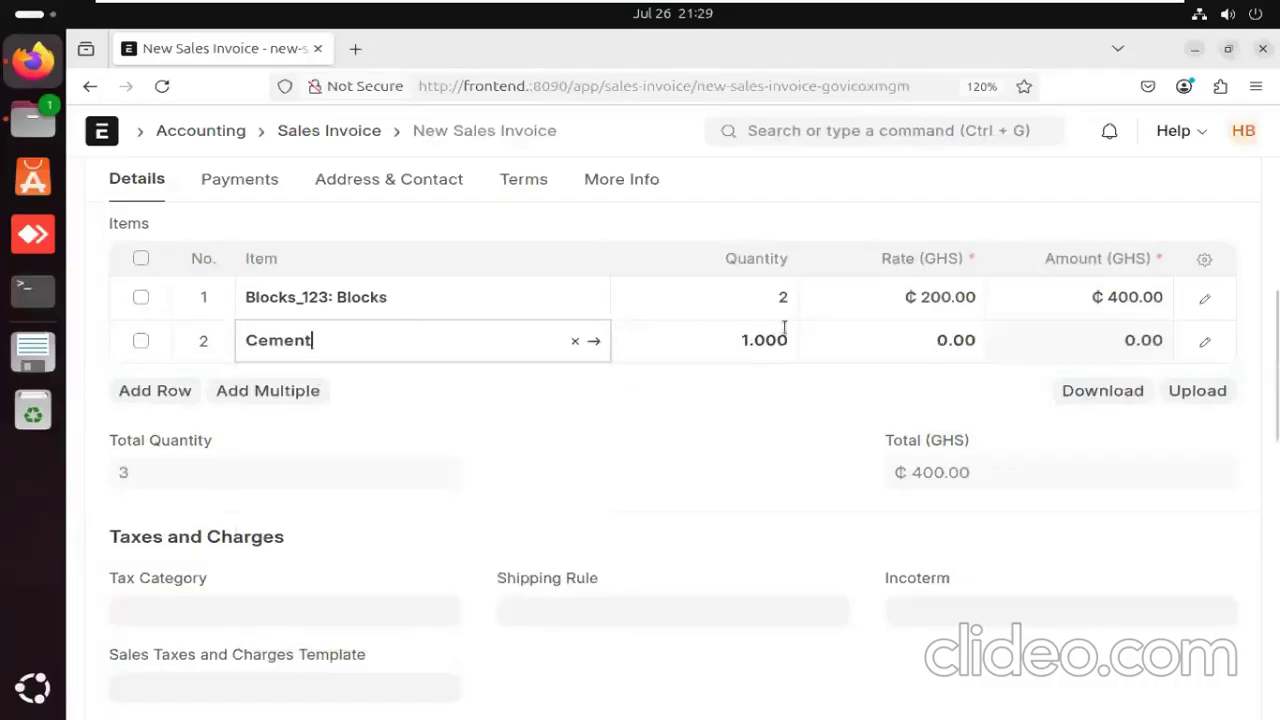
Set the Cement row's rate to 150.00 GHS and its quantity to 3.
left_click(970, 340)
left_click(948, 343)
key("BackSpace")
type("1")
type("50")
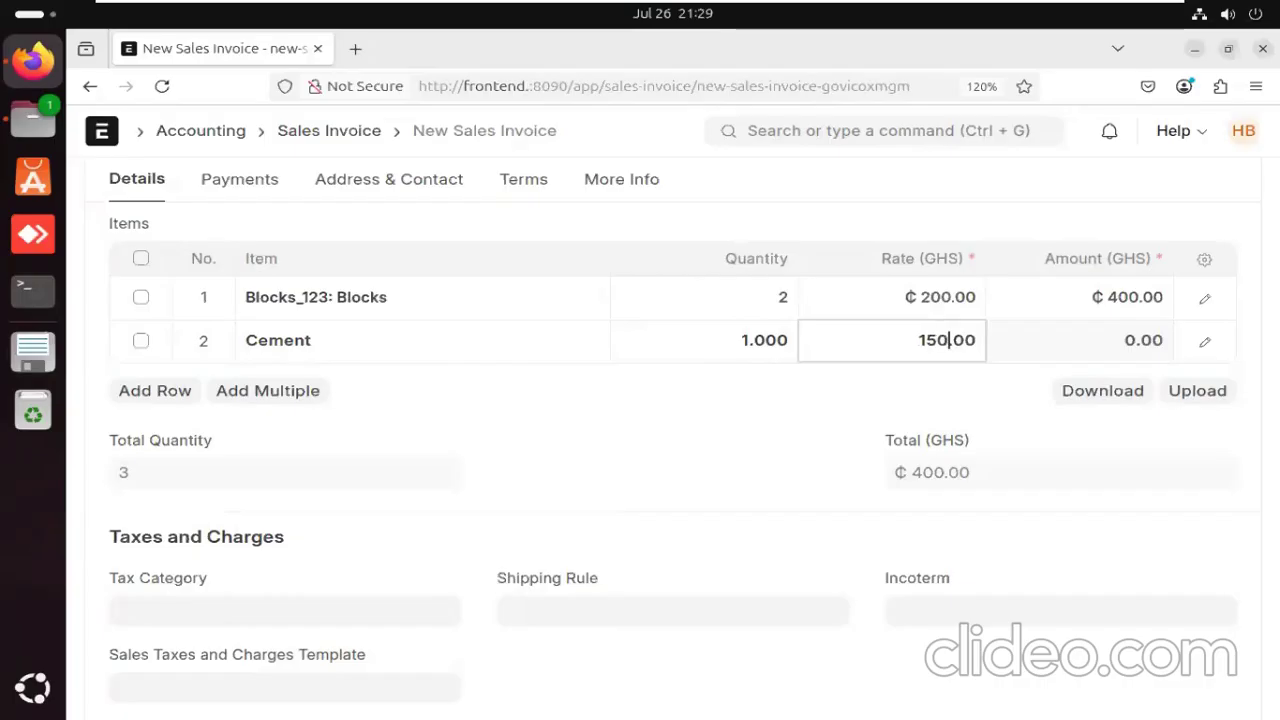
left_click(741, 343)
key("BackSpace")
type("3")
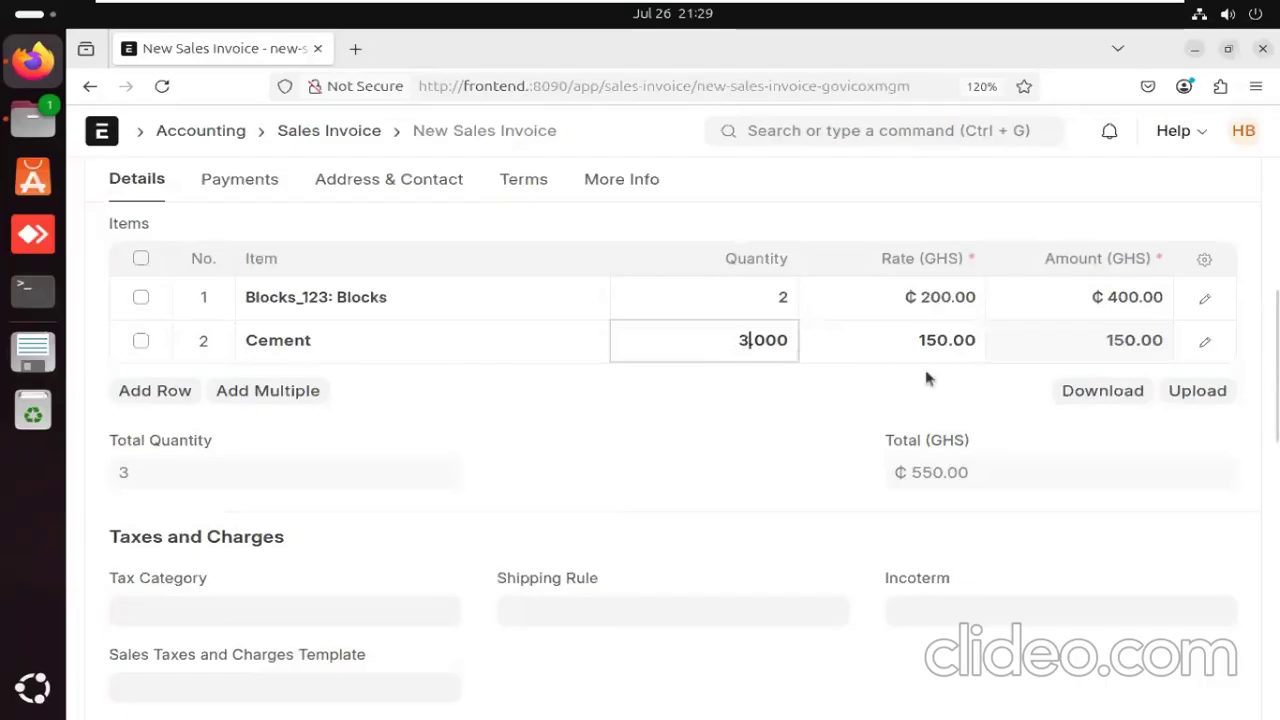
left_click(912, 341)
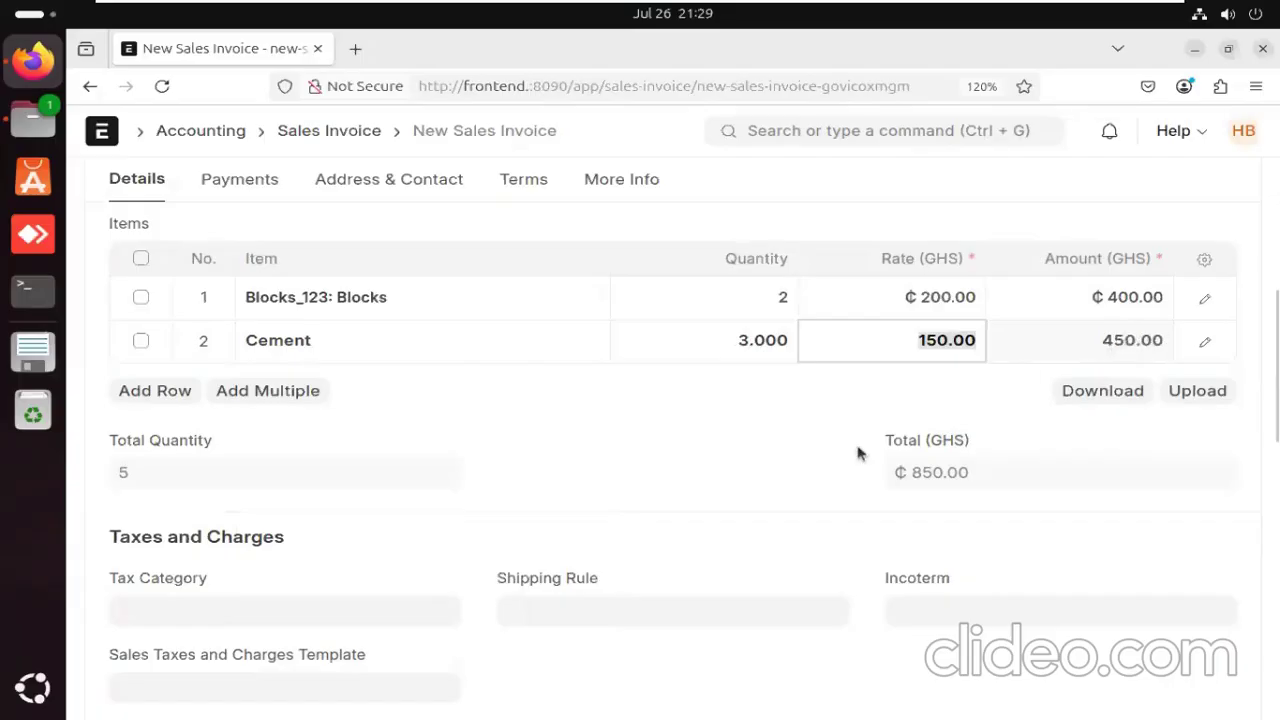
Look at the tax category options without choosing one, and apply the Ghana Tax template as the invoice's sales taxes and charges template.
scroll(605, 503, "down", 3)
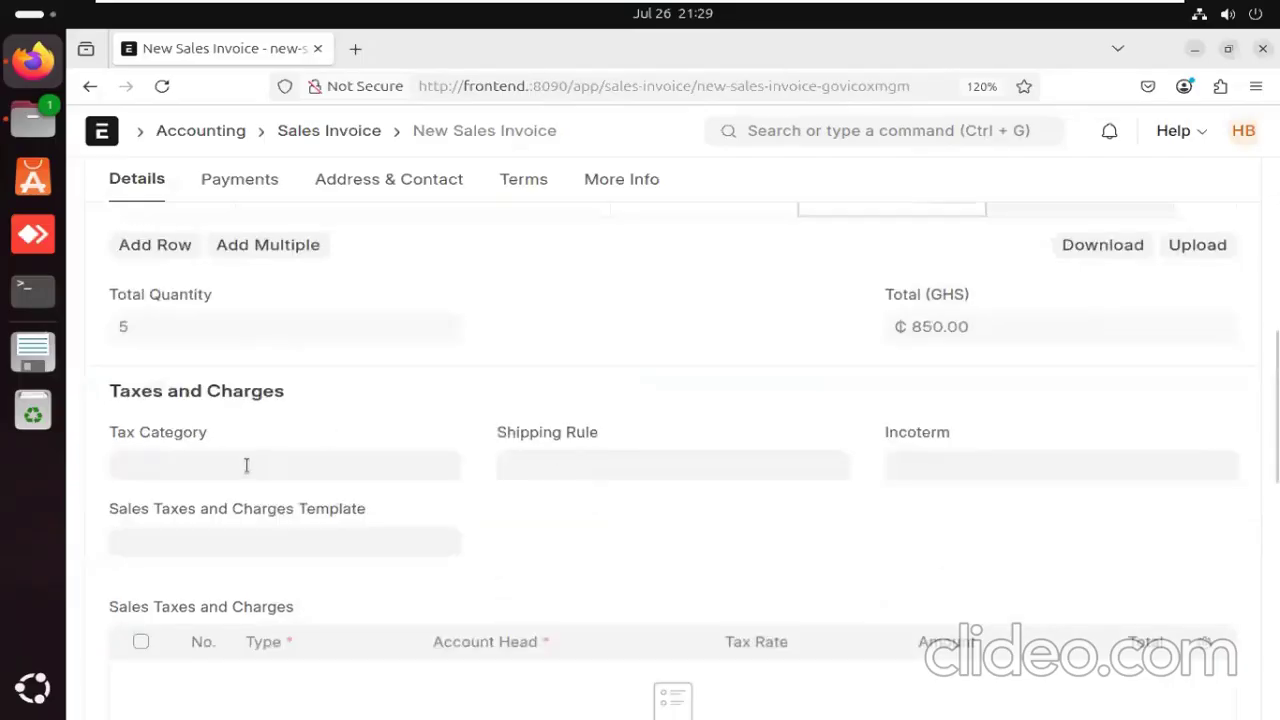
left_click(184, 464)
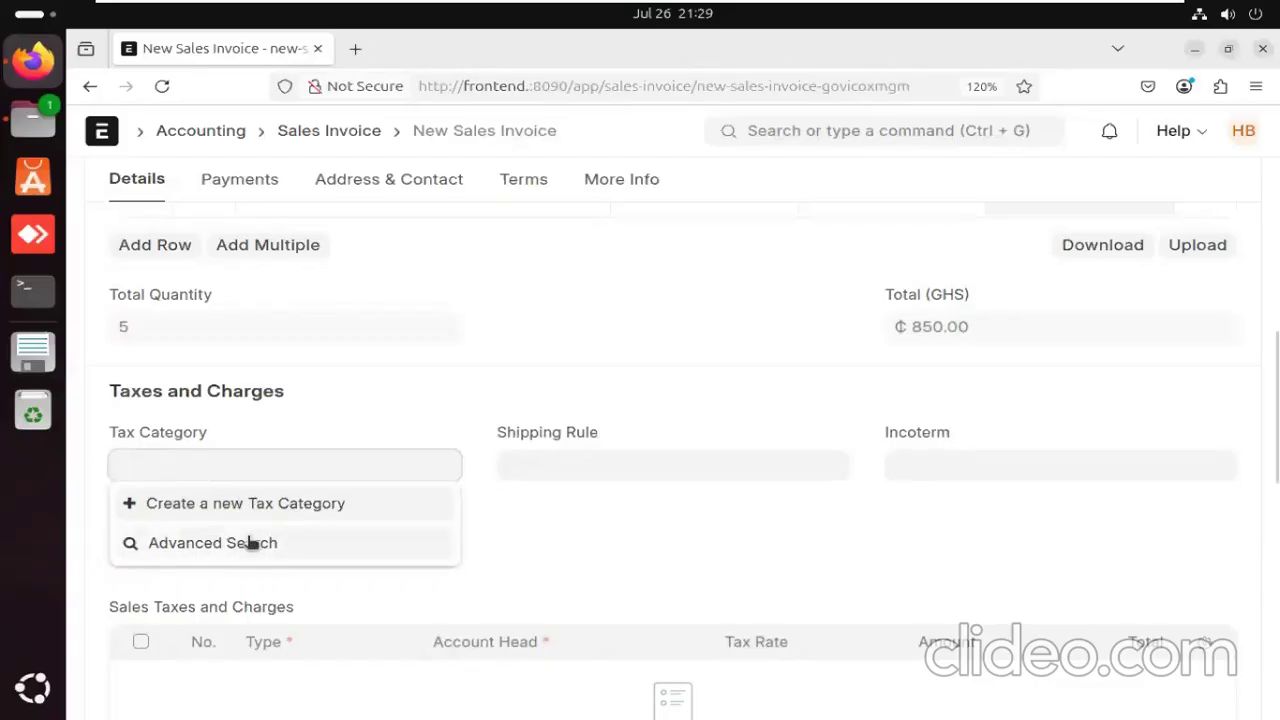
left_click(310, 424)
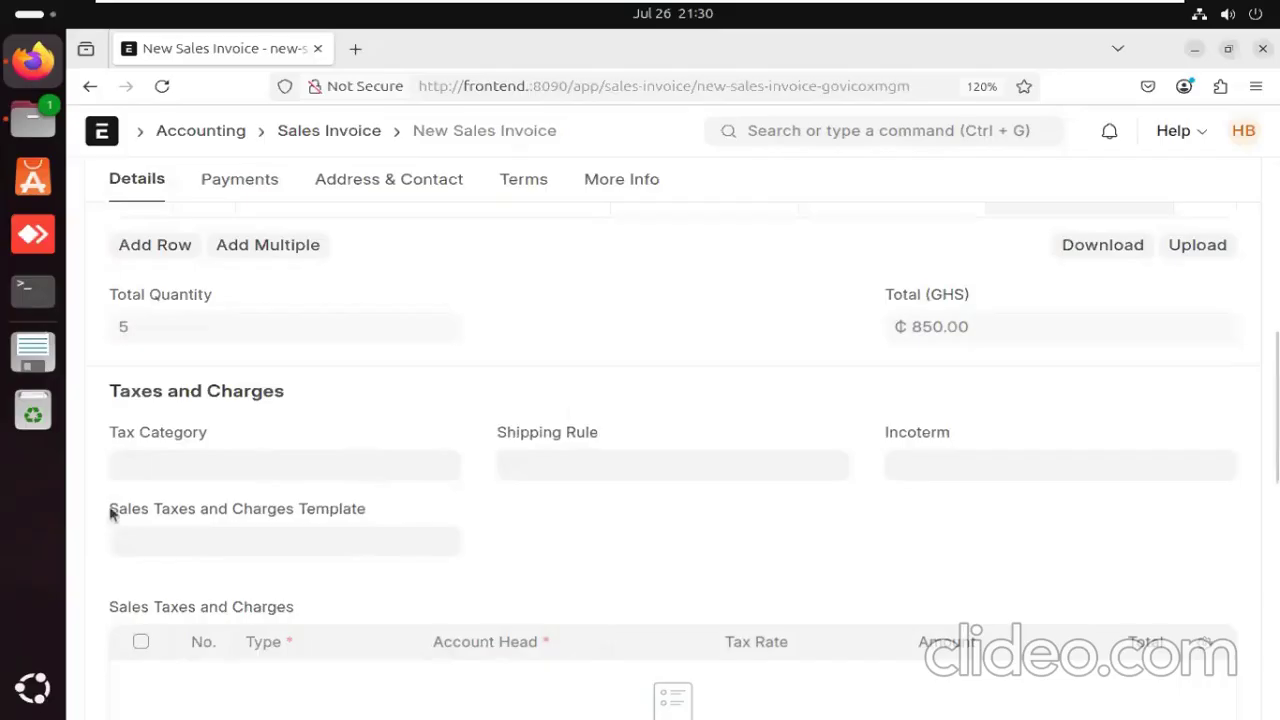
triple_click(252, 514)
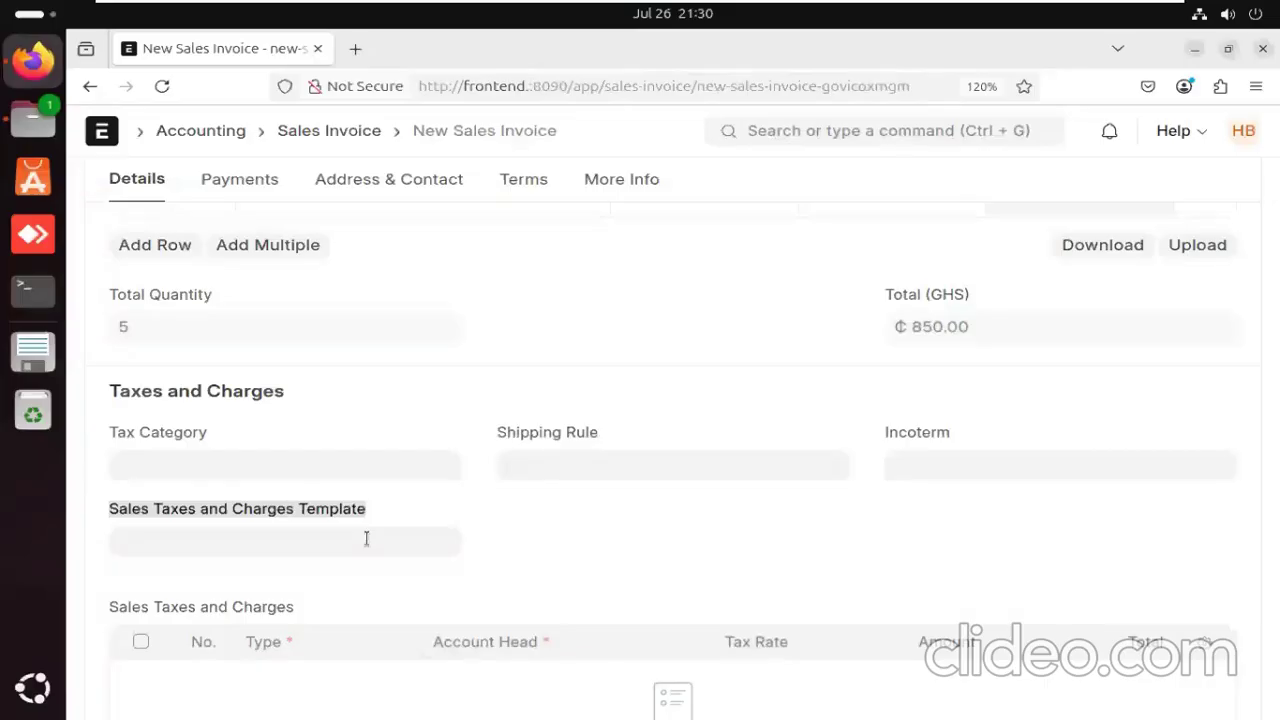
left_click(366, 539)
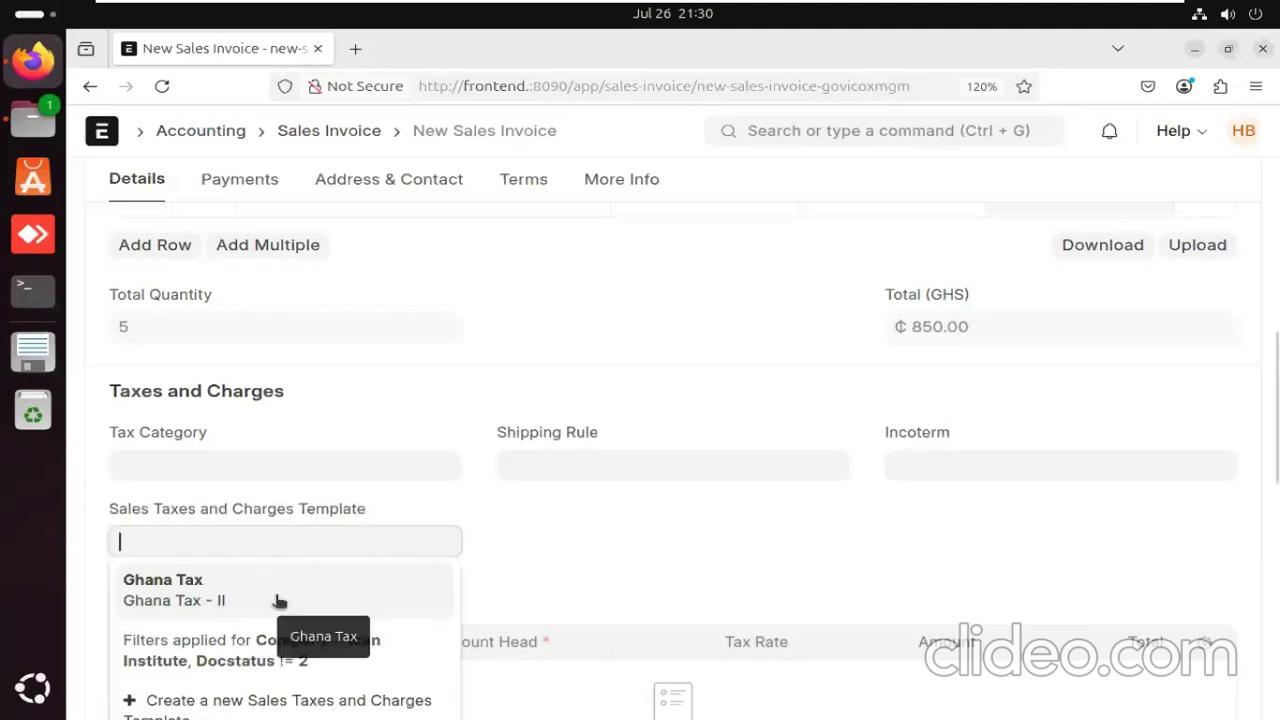
left_click(172, 598)
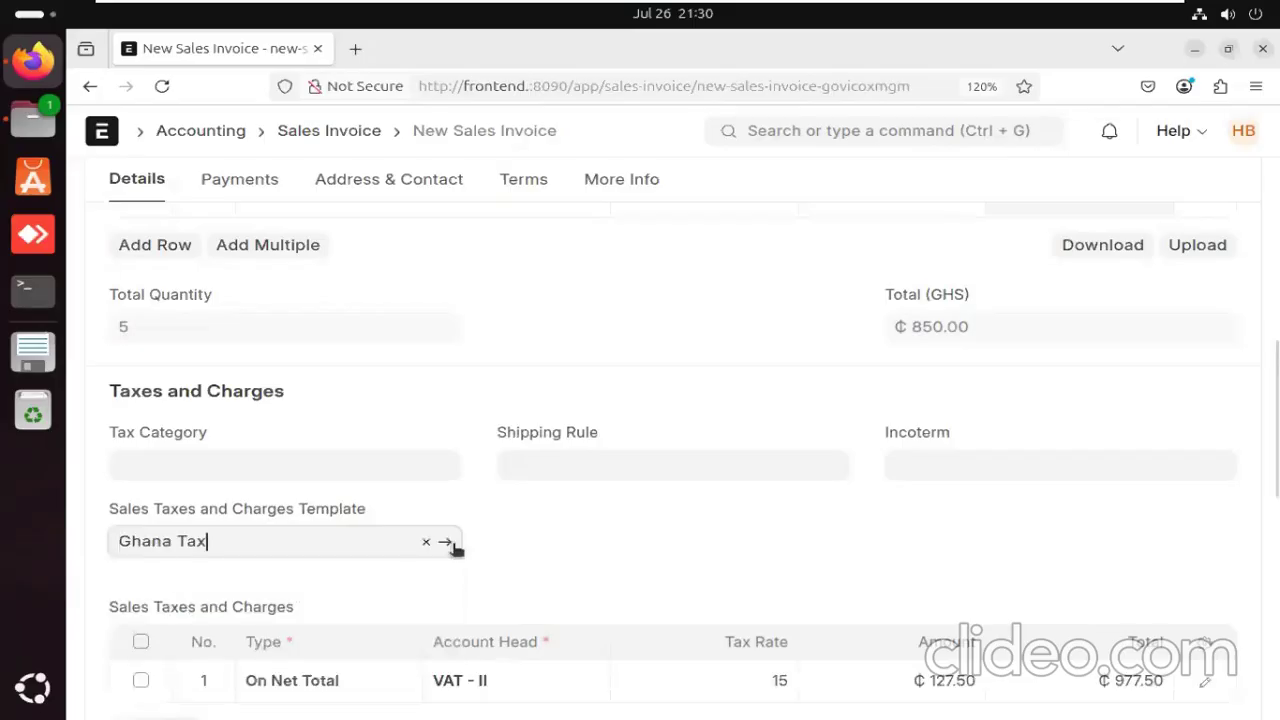
Check the VAT row and the invoice totals against the item amounts, and save the sales invoice.
scroll(455, 547, "down", 3)
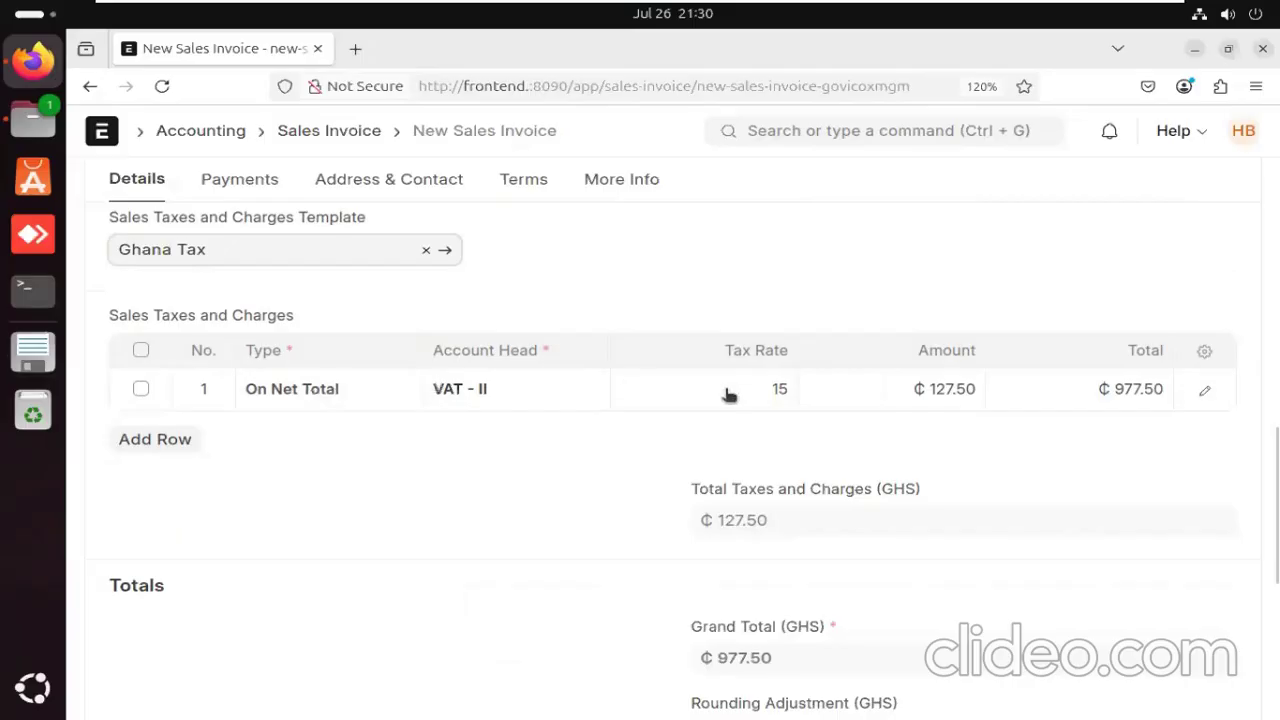
scroll(1118, 396, "up", 5)
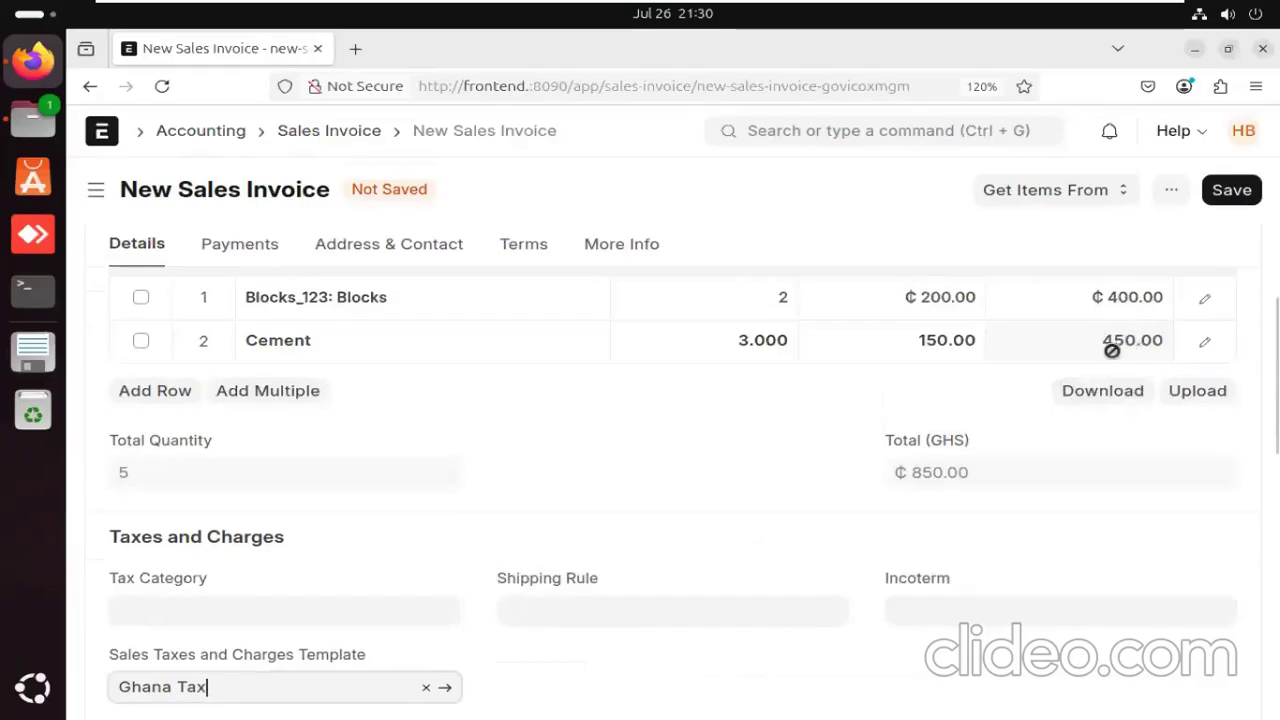
scroll(1111, 365, "down", 4)
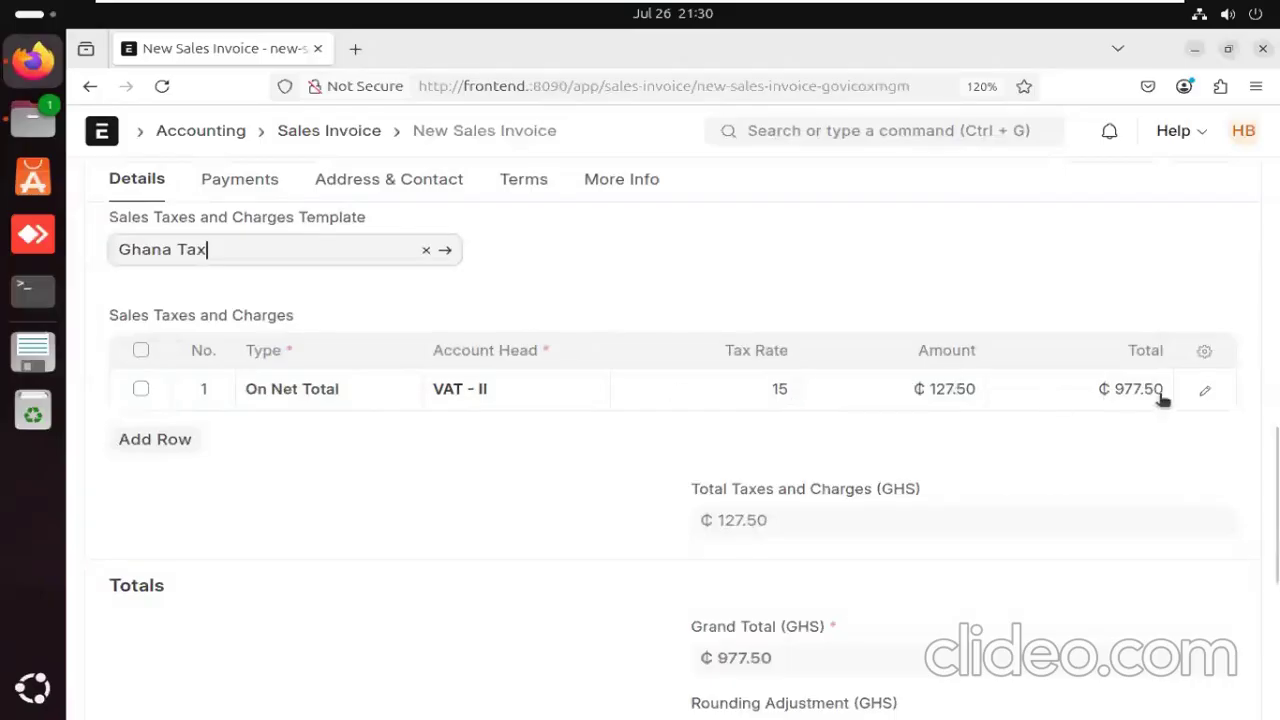
scroll(1162, 400, "down", 1)
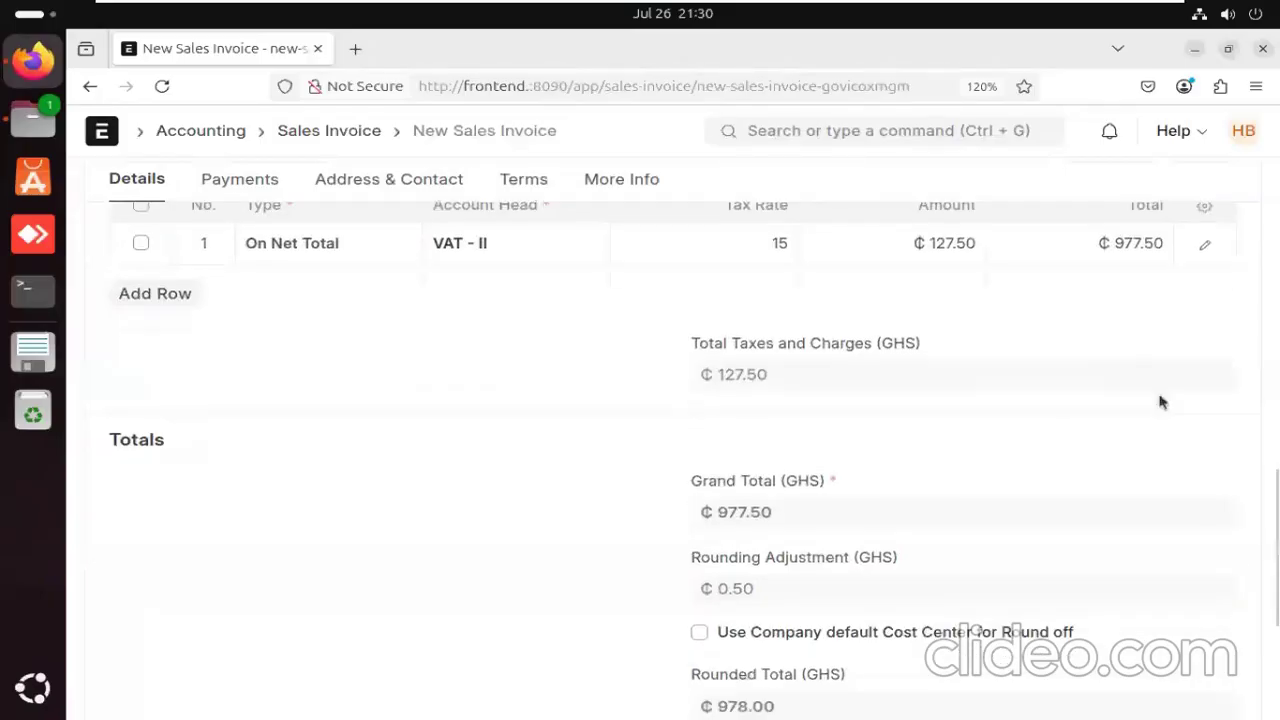
scroll(1160, 401, "down", 2)
scroll(1160, 401, "up", 6)
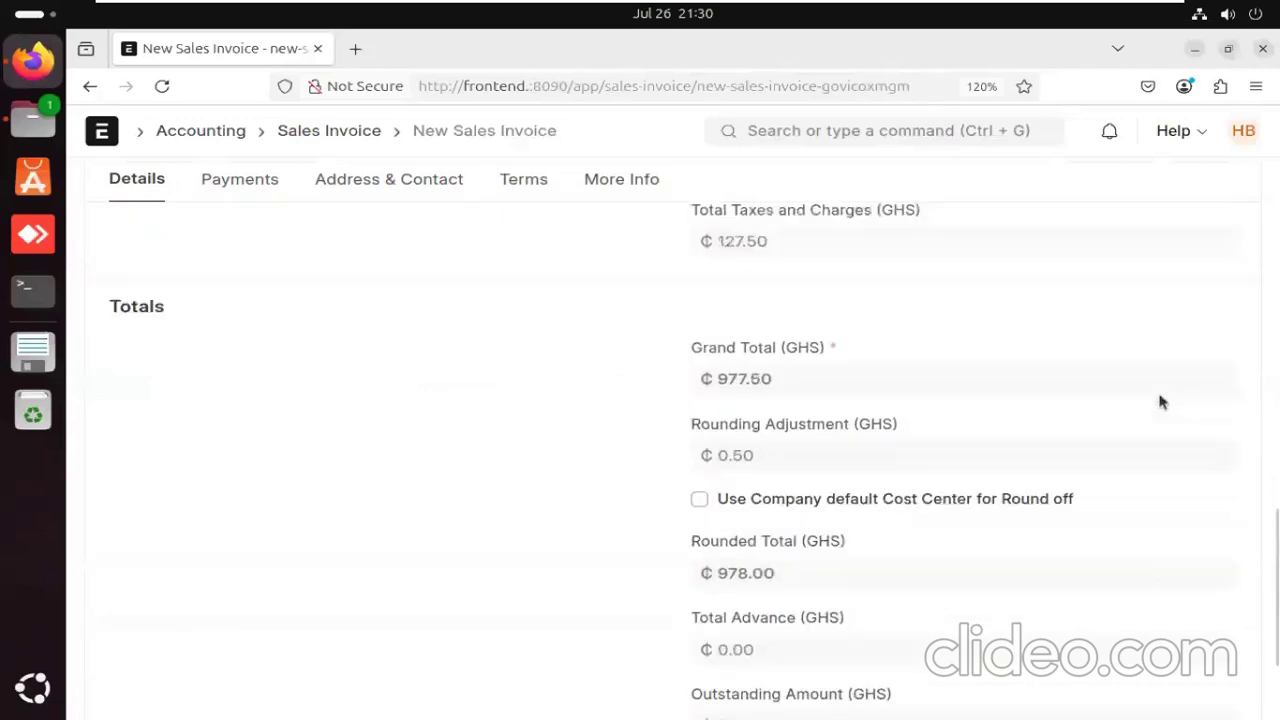
scroll(1160, 401, "up", 2)
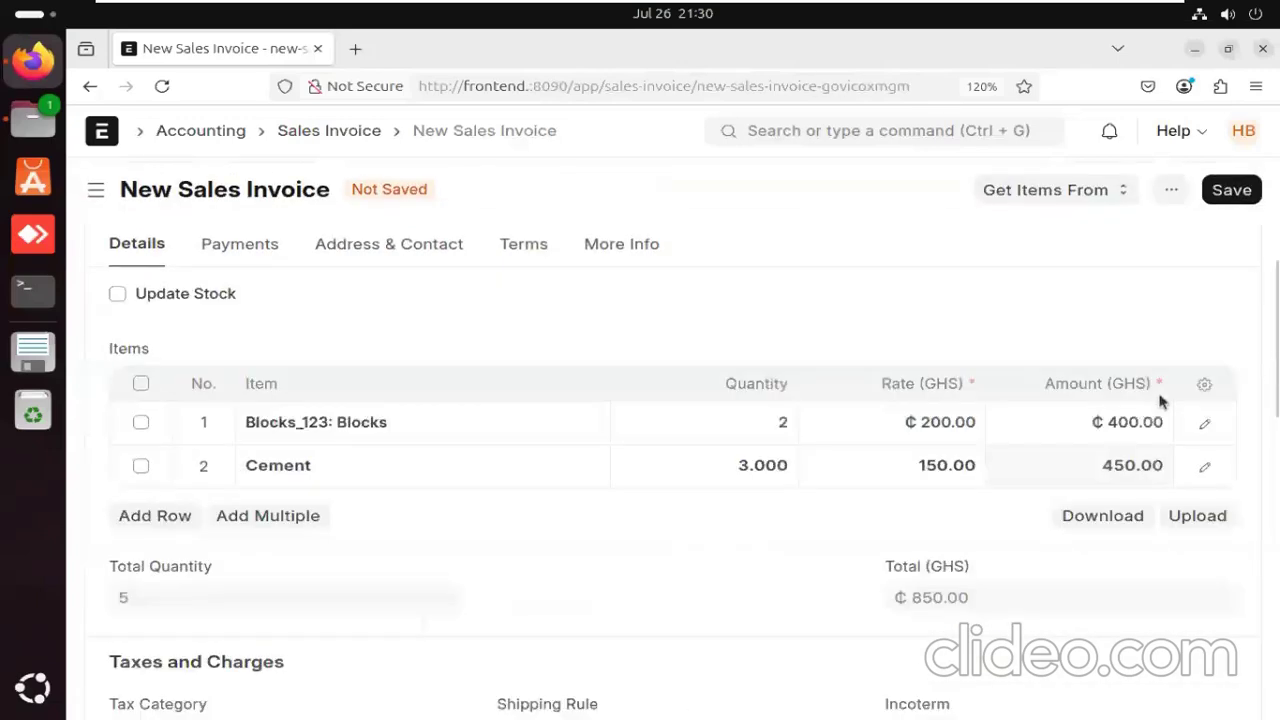
left_click(1229, 194)
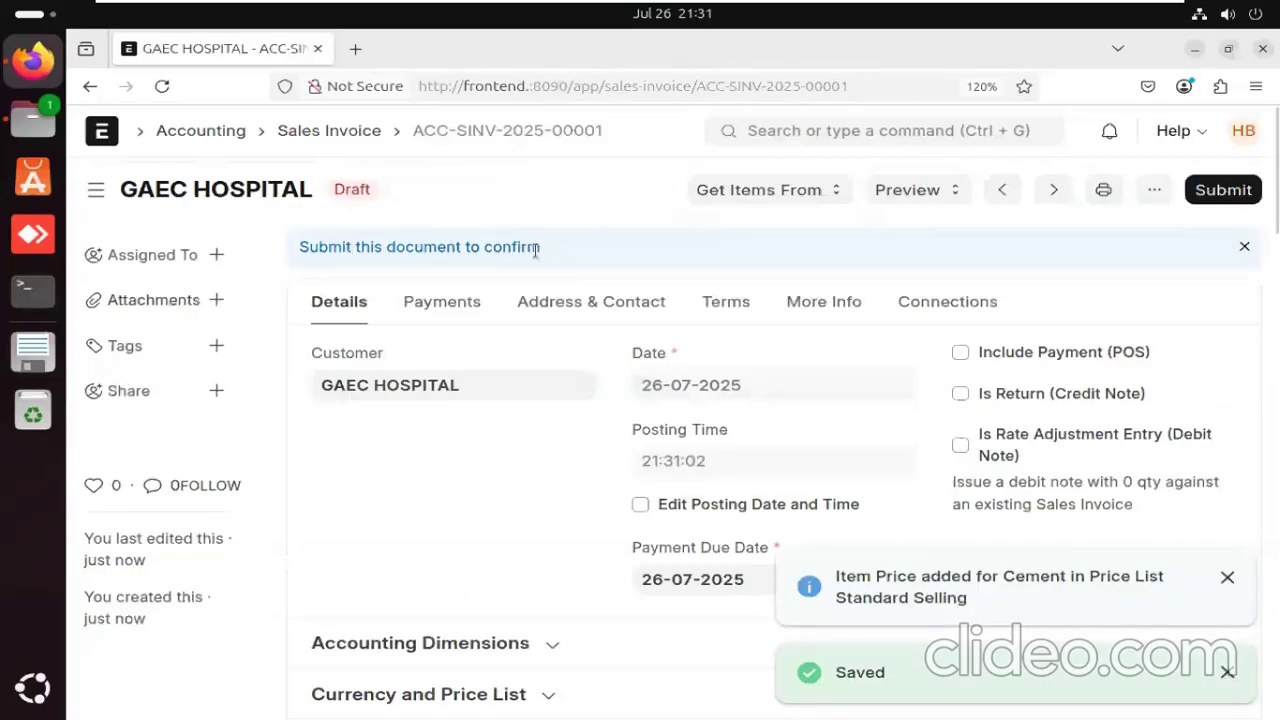
Review the draft sales invoice's items, VAT row and totals, and permanently submit the invoice.
scroll(614, 385, "down", 3)
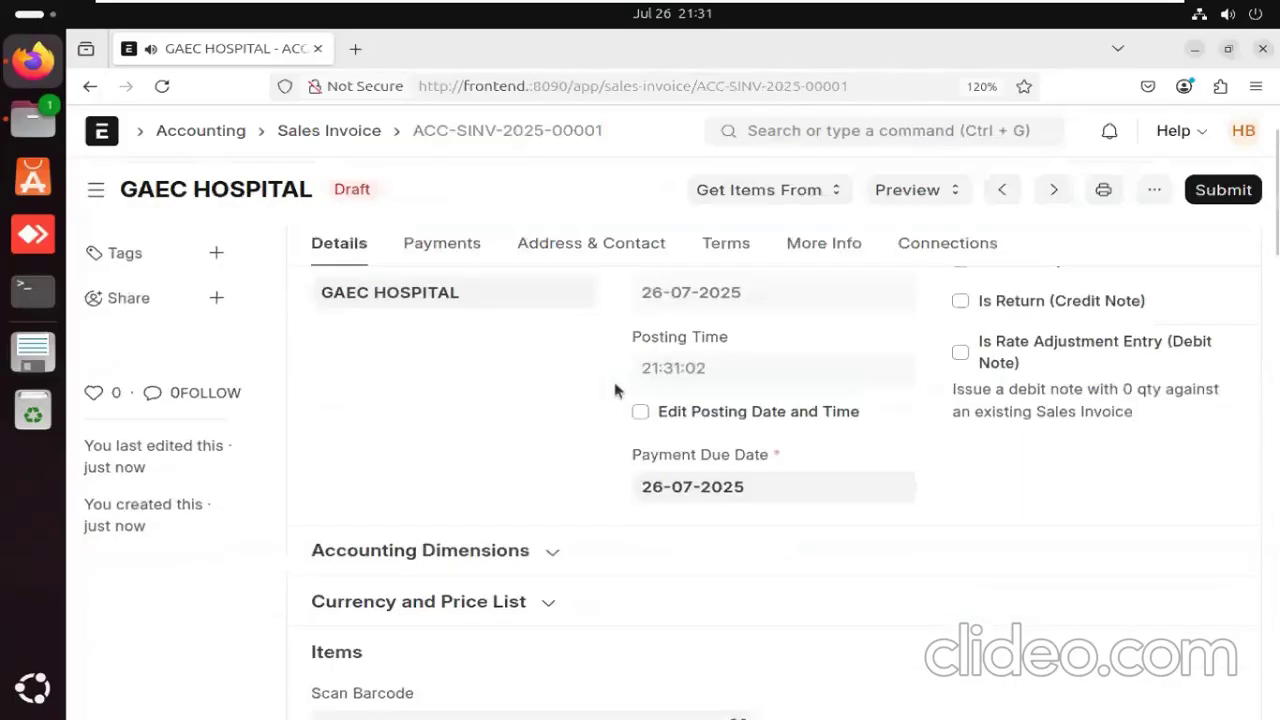
scroll(615, 399, "down", 5)
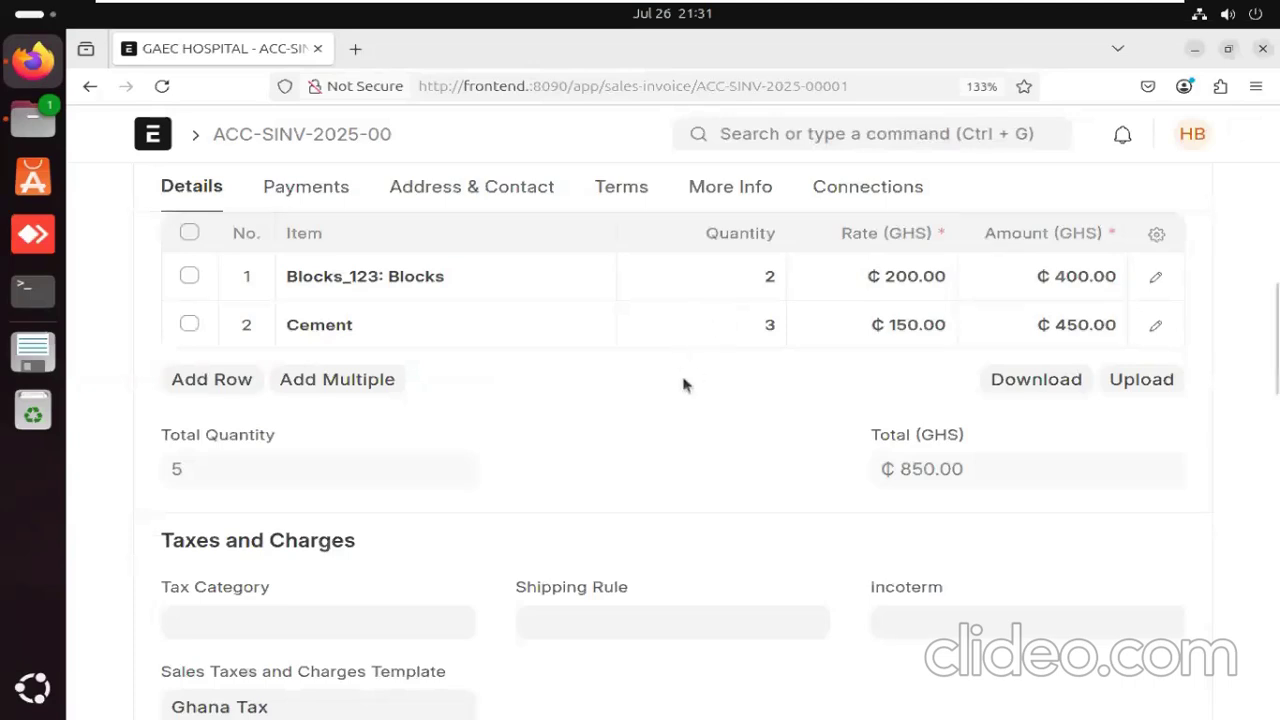
scroll(683, 385, "down", 10)
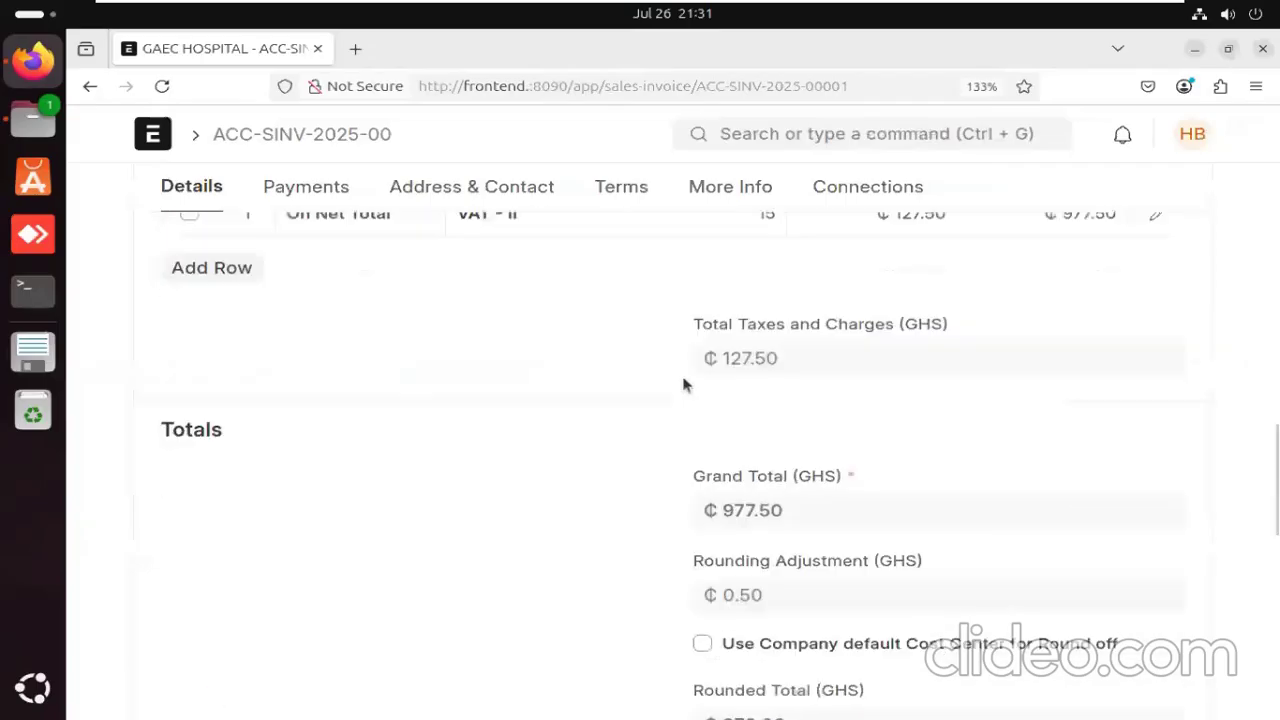
scroll(683, 385, "down", 2)
scroll(686, 380, "up", 10)
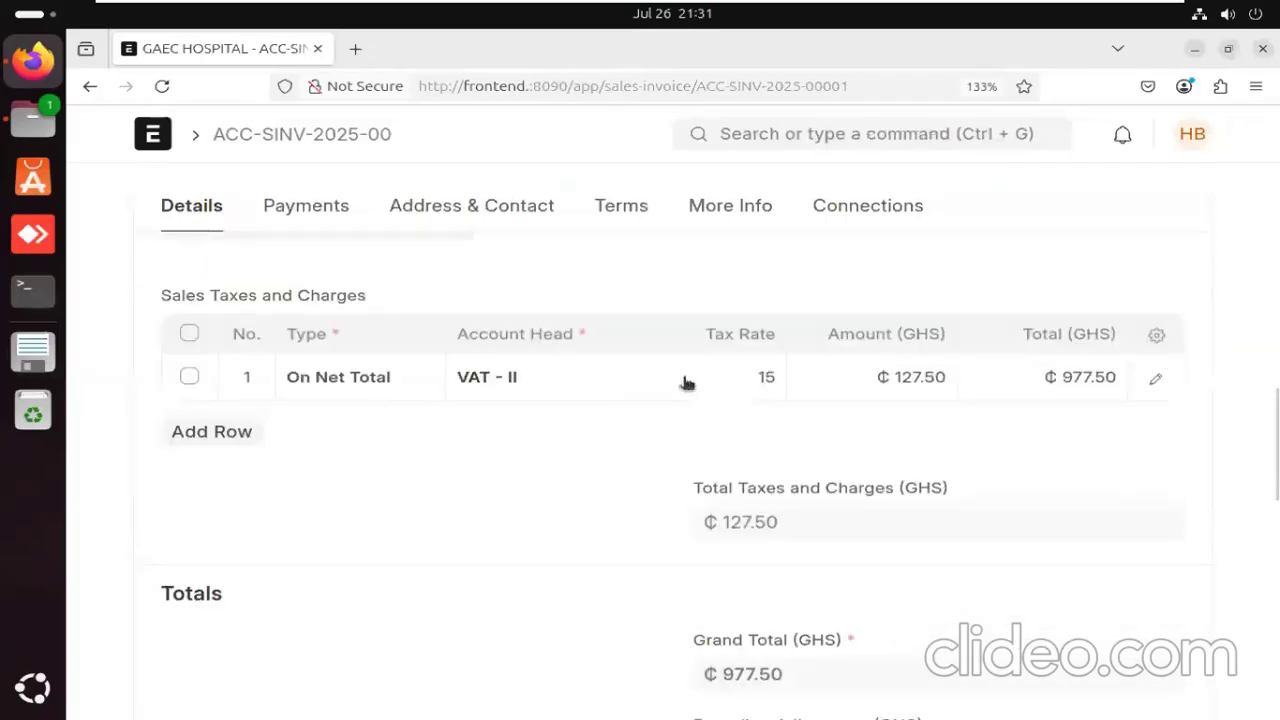
scroll(613, 400, "up", 2)
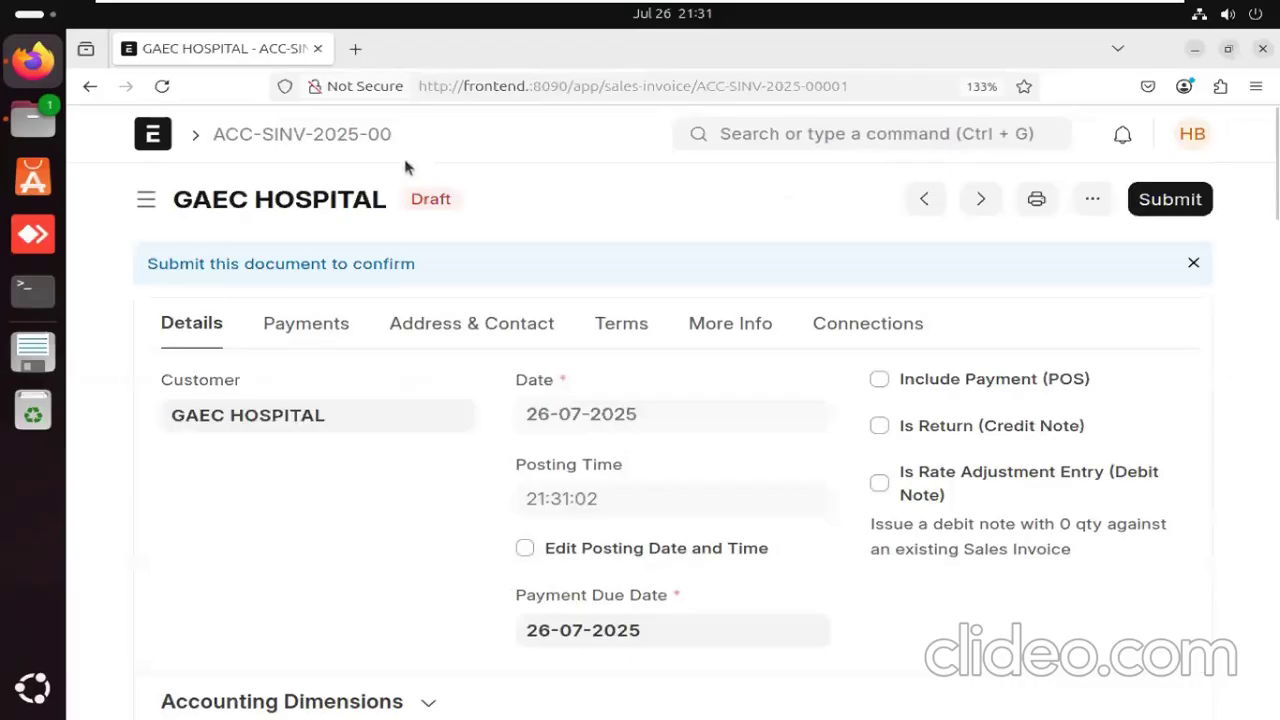
left_click(1175, 201)
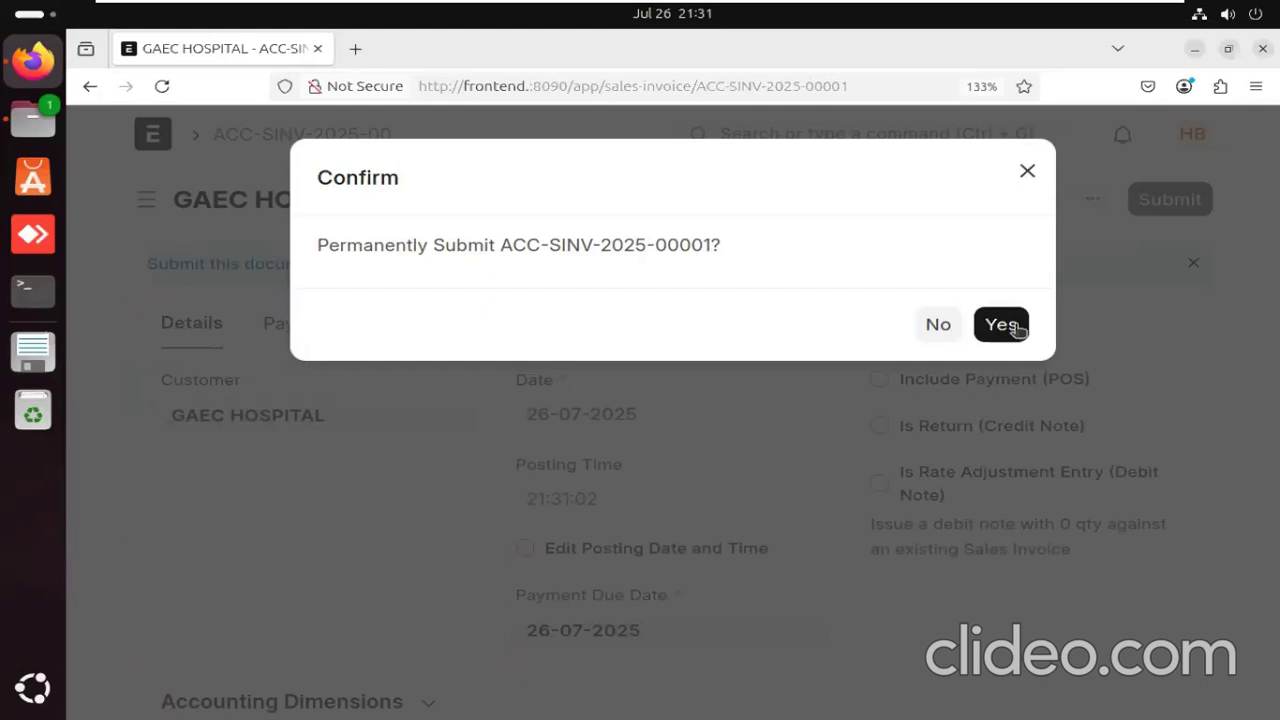
left_click(1013, 334)
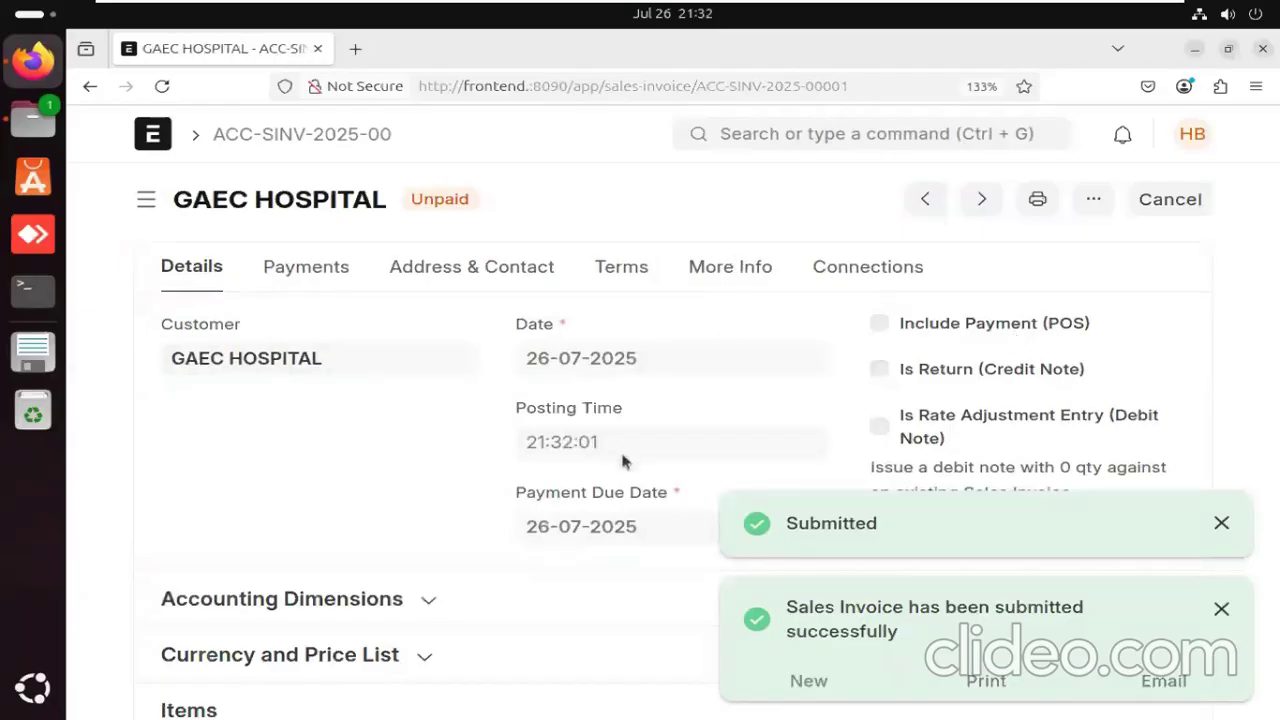
Look through the submitted invoice's details, items and activity log.
scroll(620, 448, "down", 3)
scroll(680, 510, "up", 3)
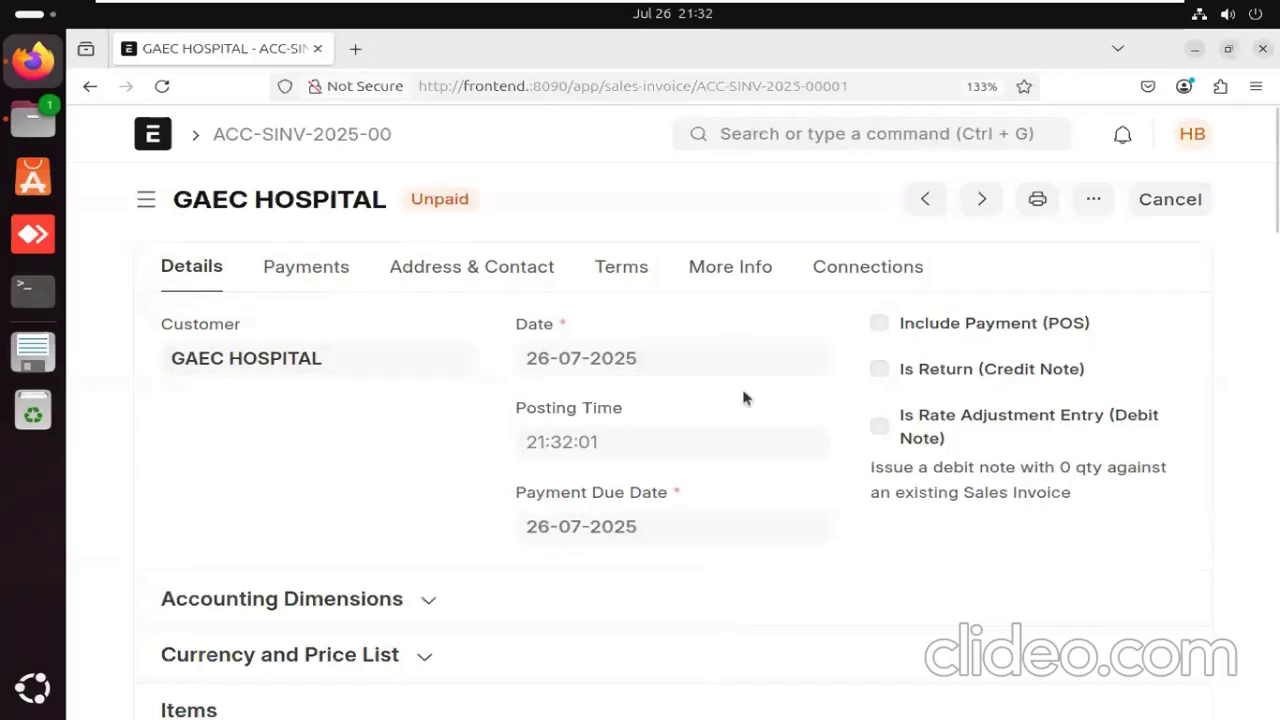
scroll(641, 393, "down", 12)
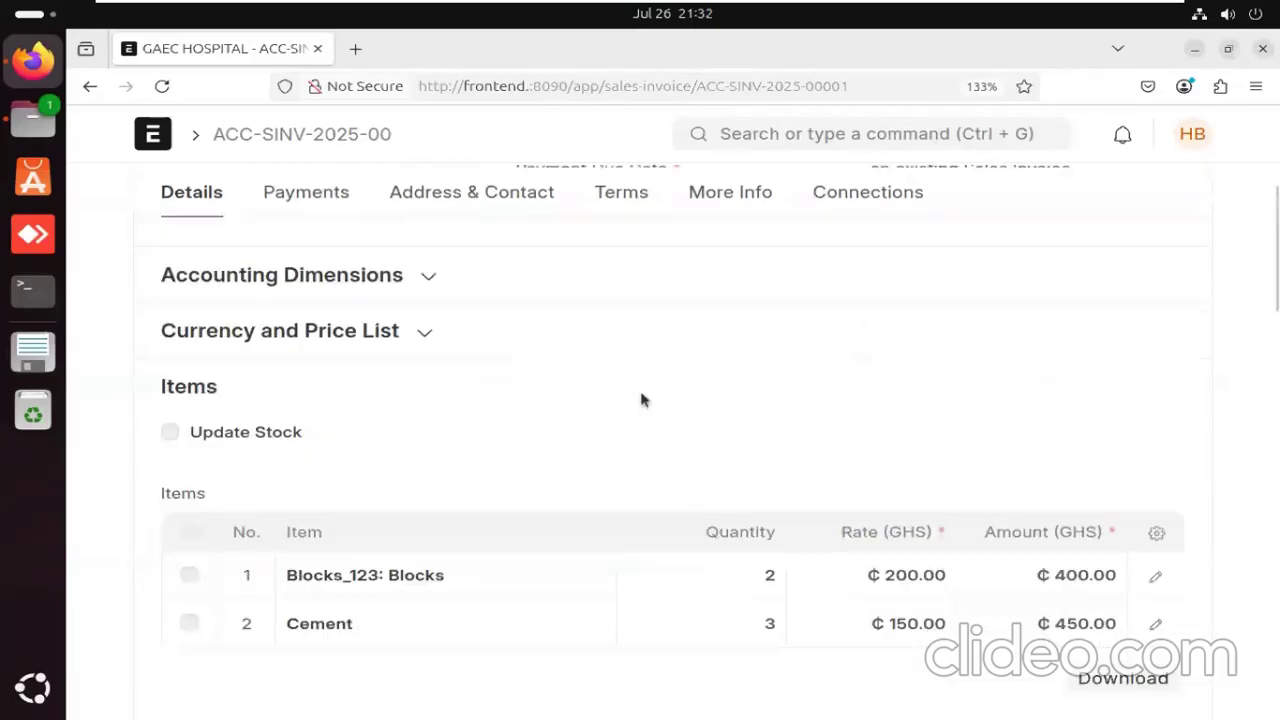
scroll(643, 403, "down", 10)
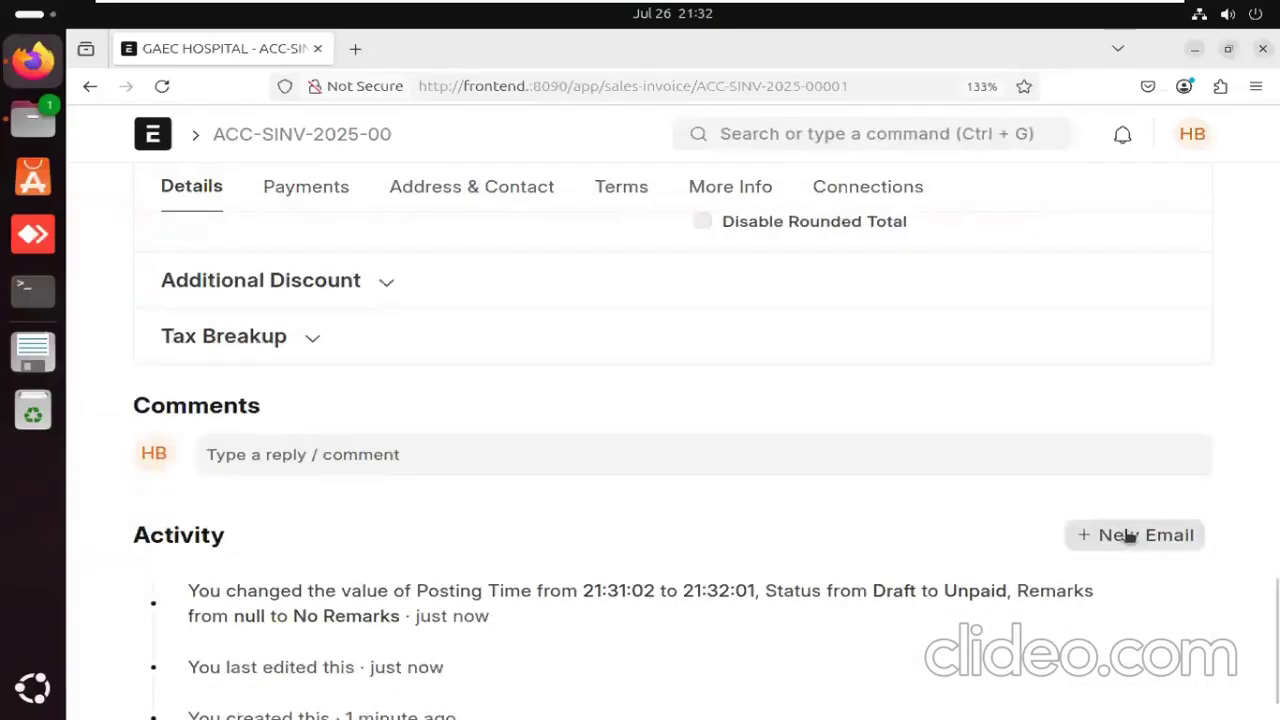
scroll(1118, 540, "down", 2)
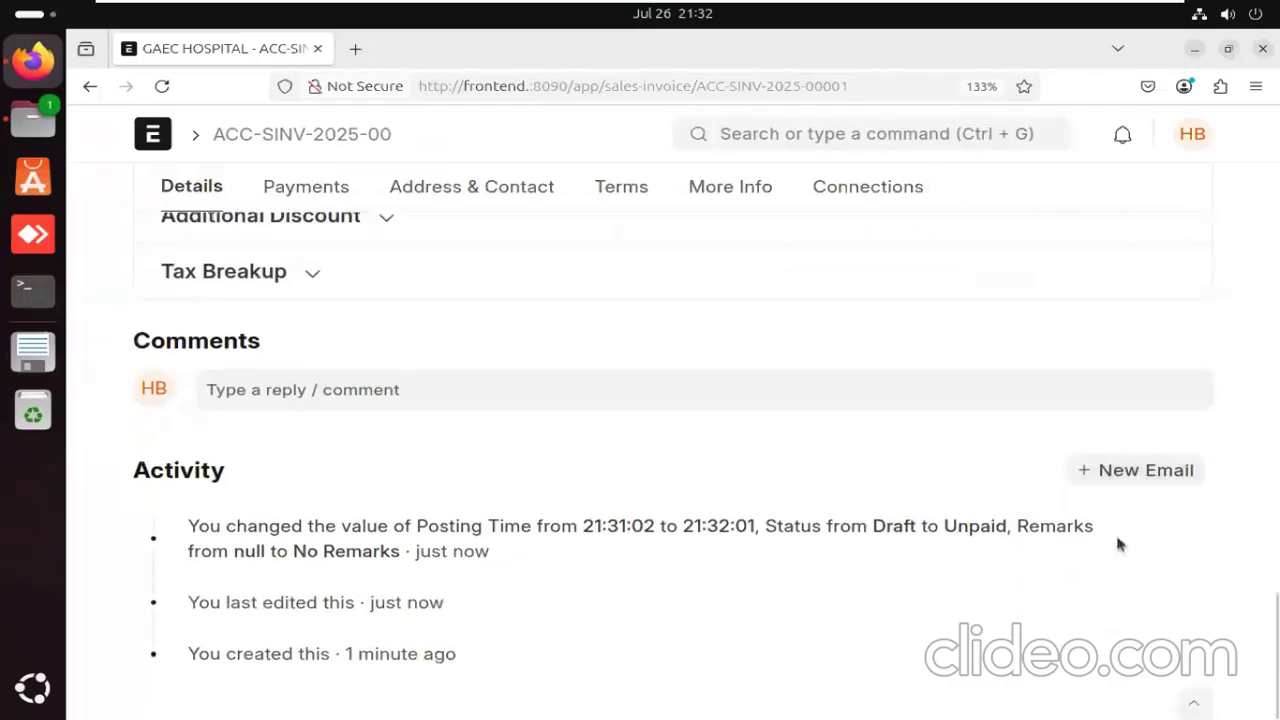
scroll(860, 450, "up", 10)
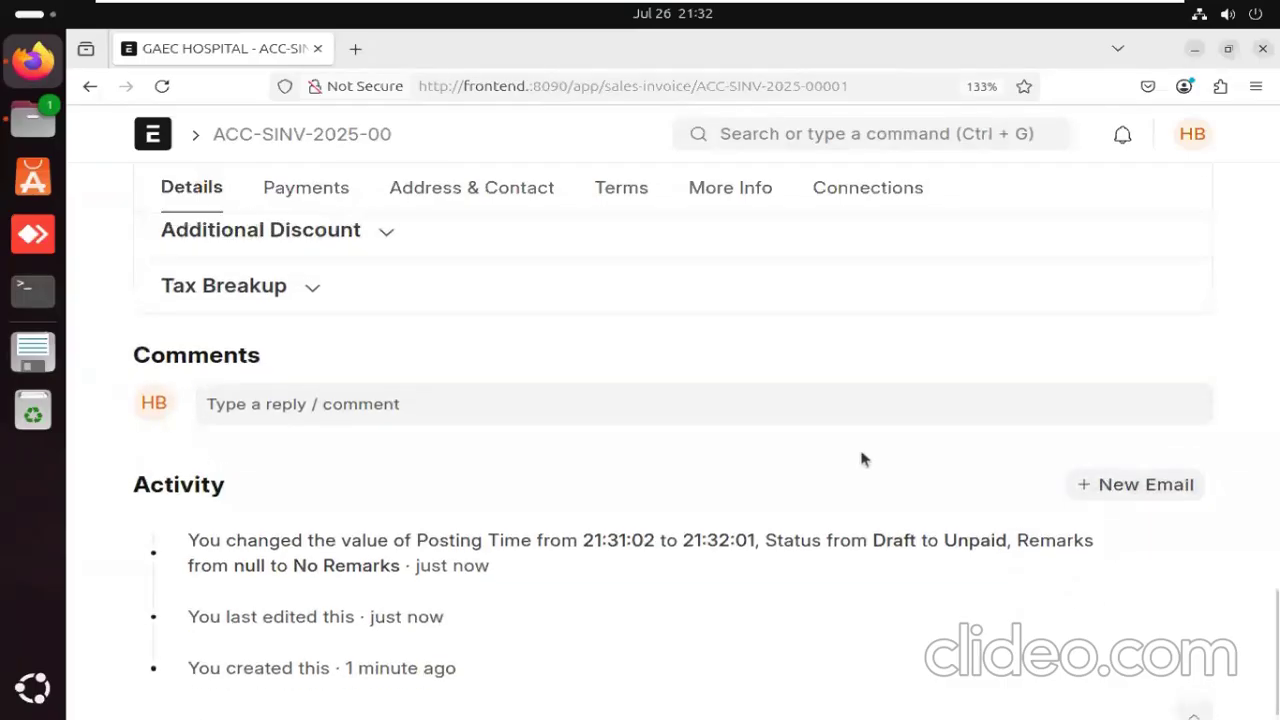
scroll(797, 480, "up", 8)
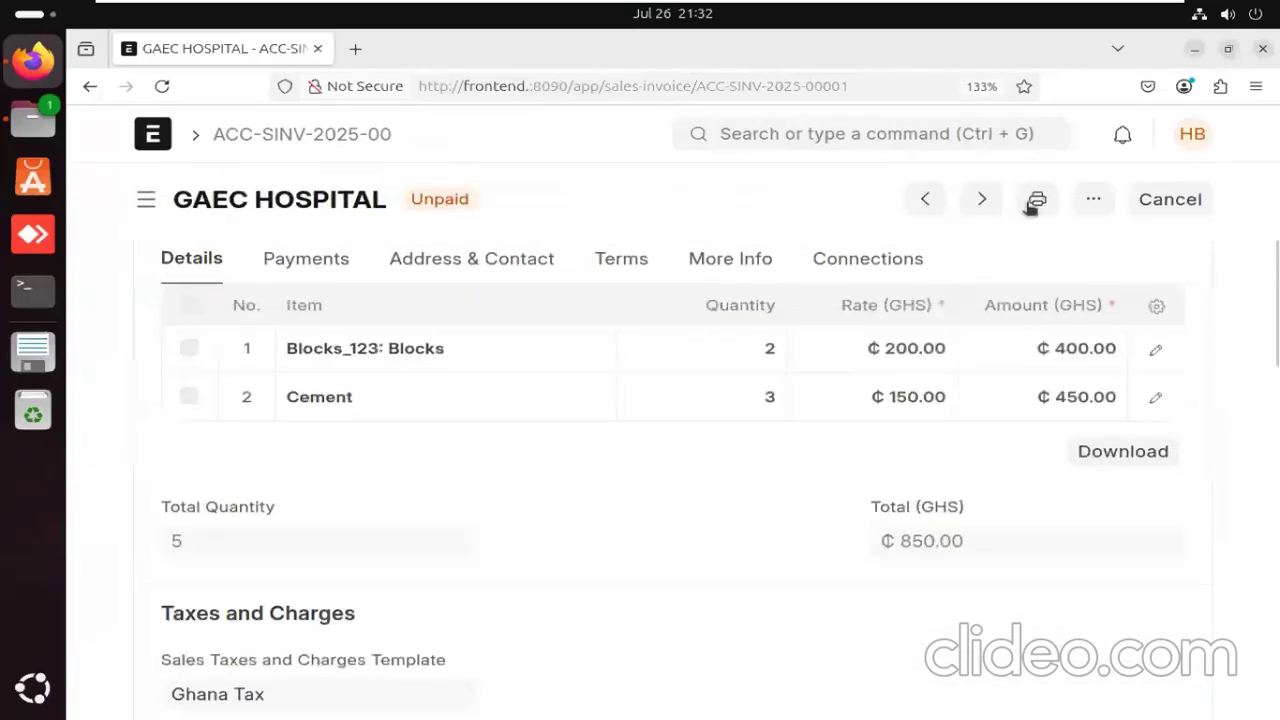
Open the invoice's print preview, examine its customer details, item lines, VAT and totals, and return to the invoice.
left_click(1037, 201)
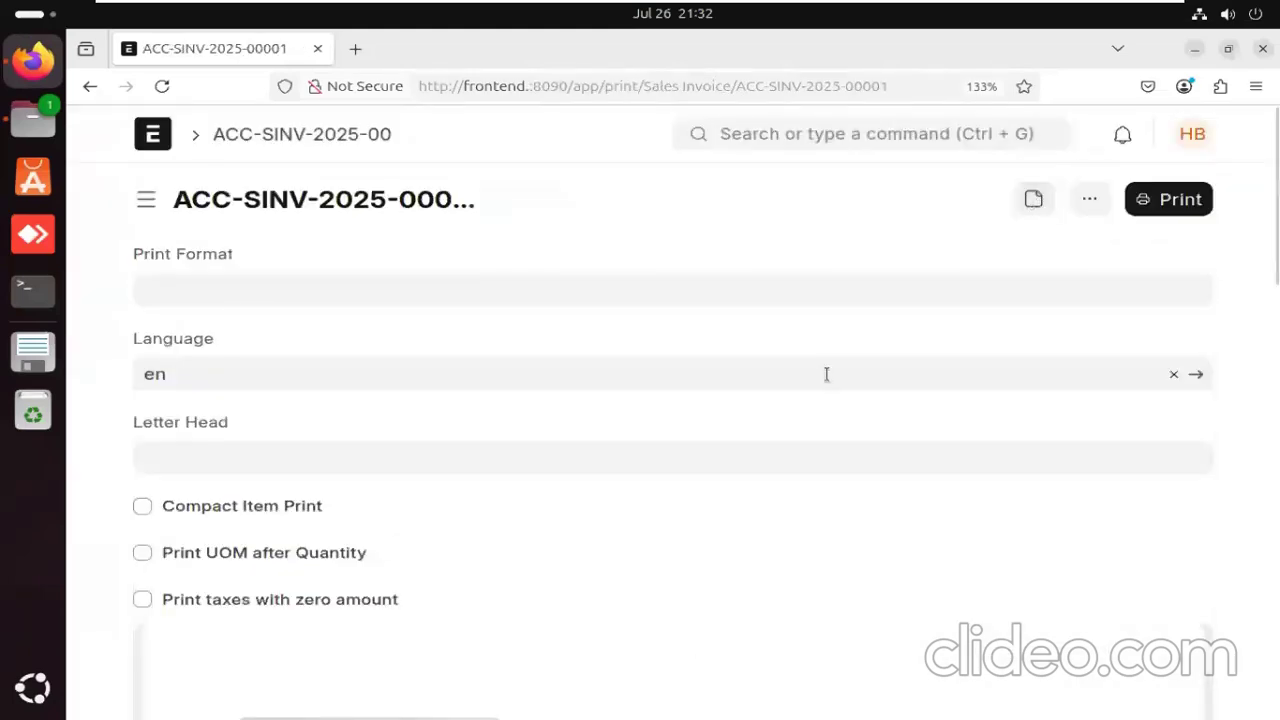
scroll(829, 371, "down", 5)
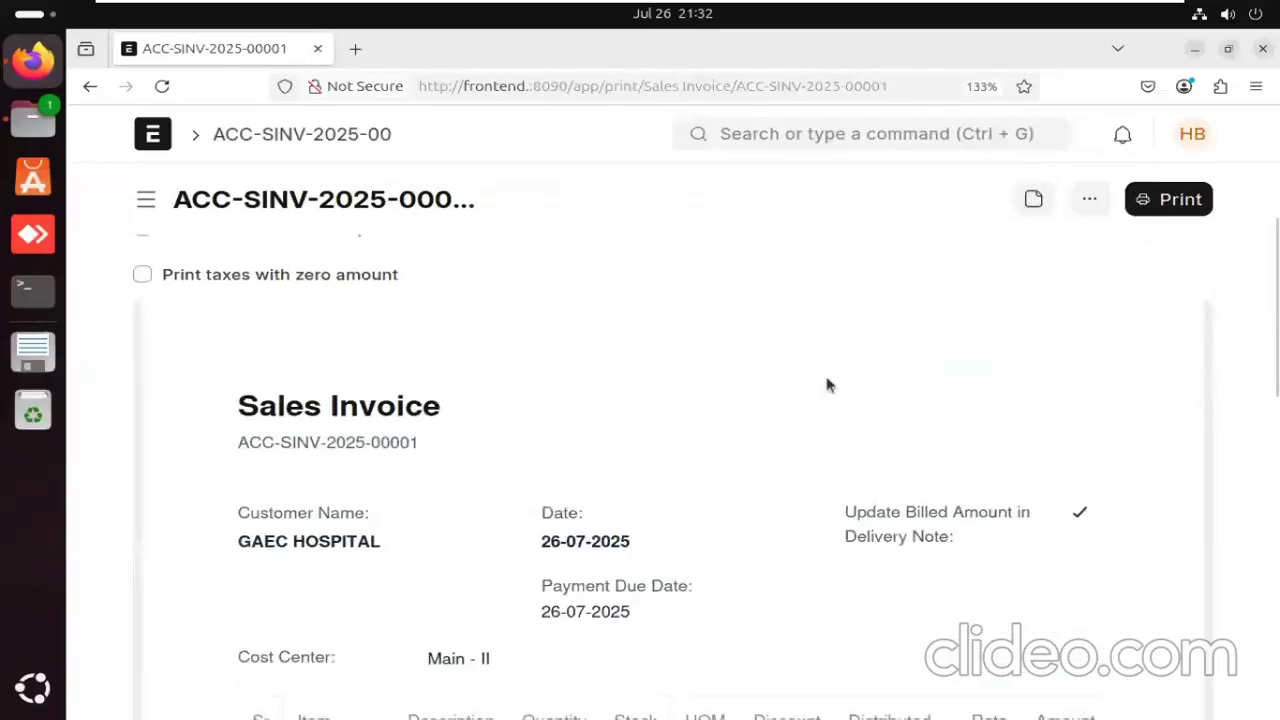
scroll(826, 384, "down", 3)
scroll(826, 384, "down", 2)
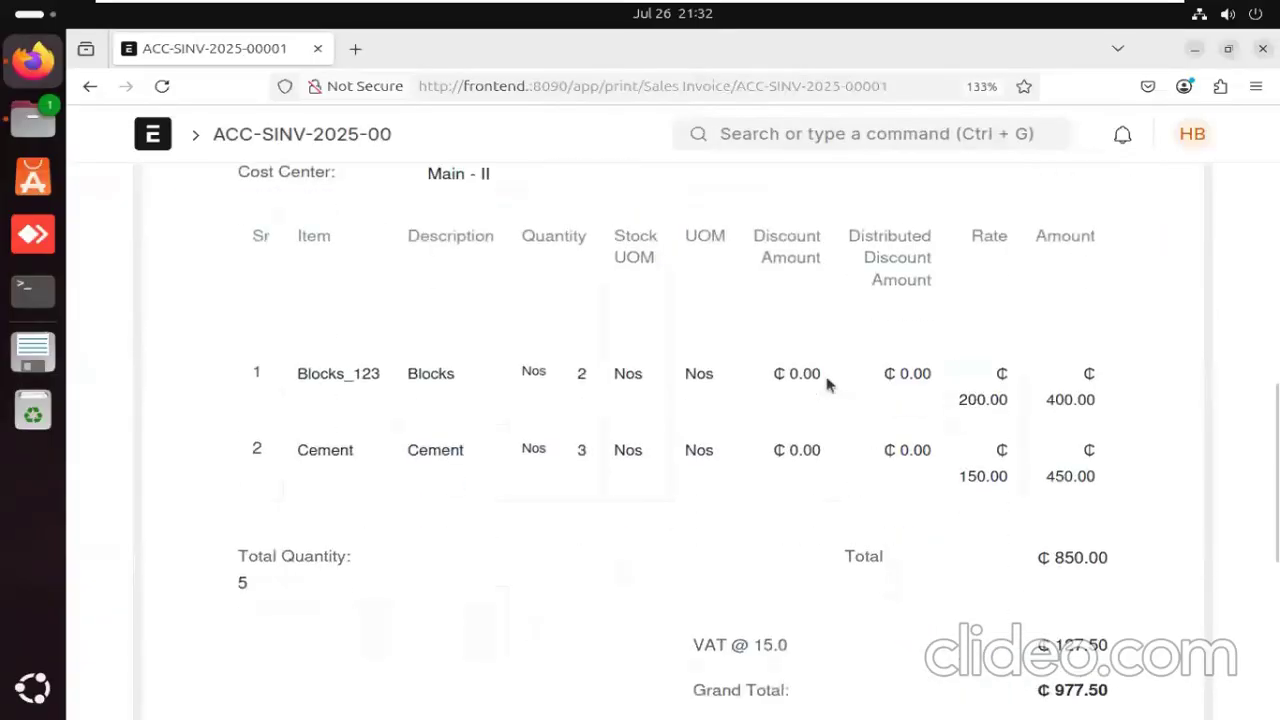
scroll(833, 462, "down", 2)
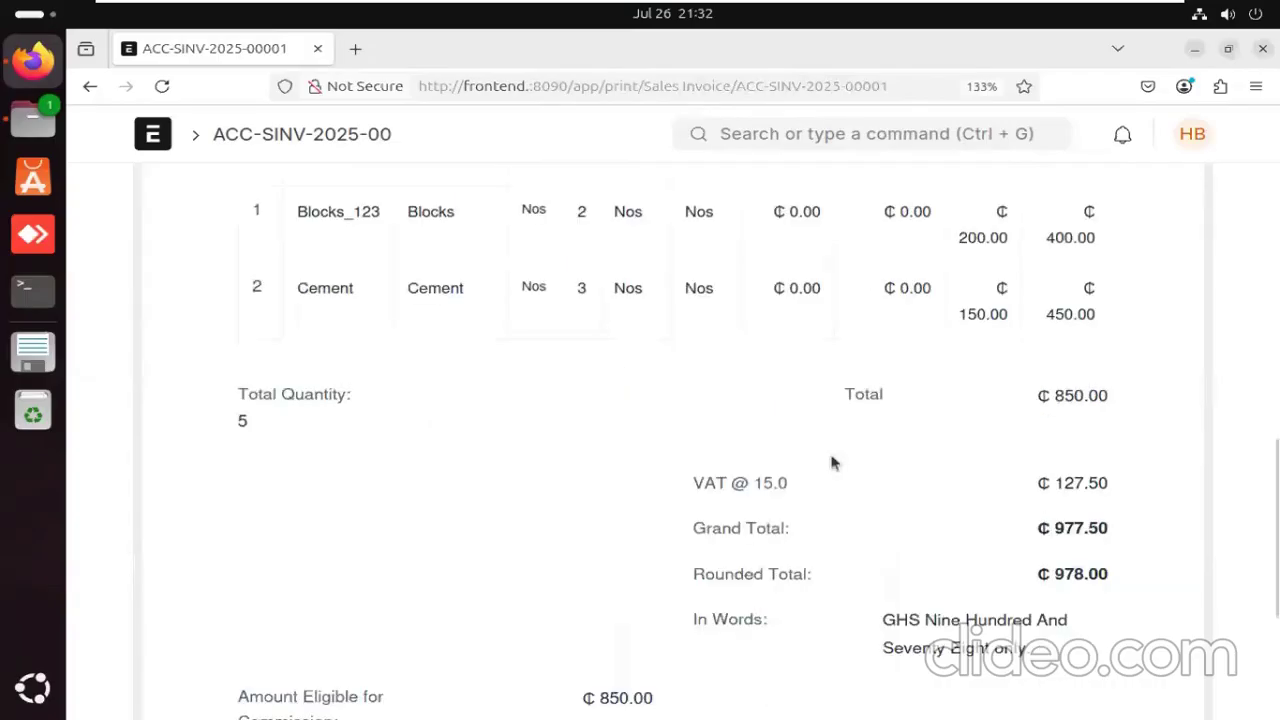
scroll(833, 462, "down", 4)
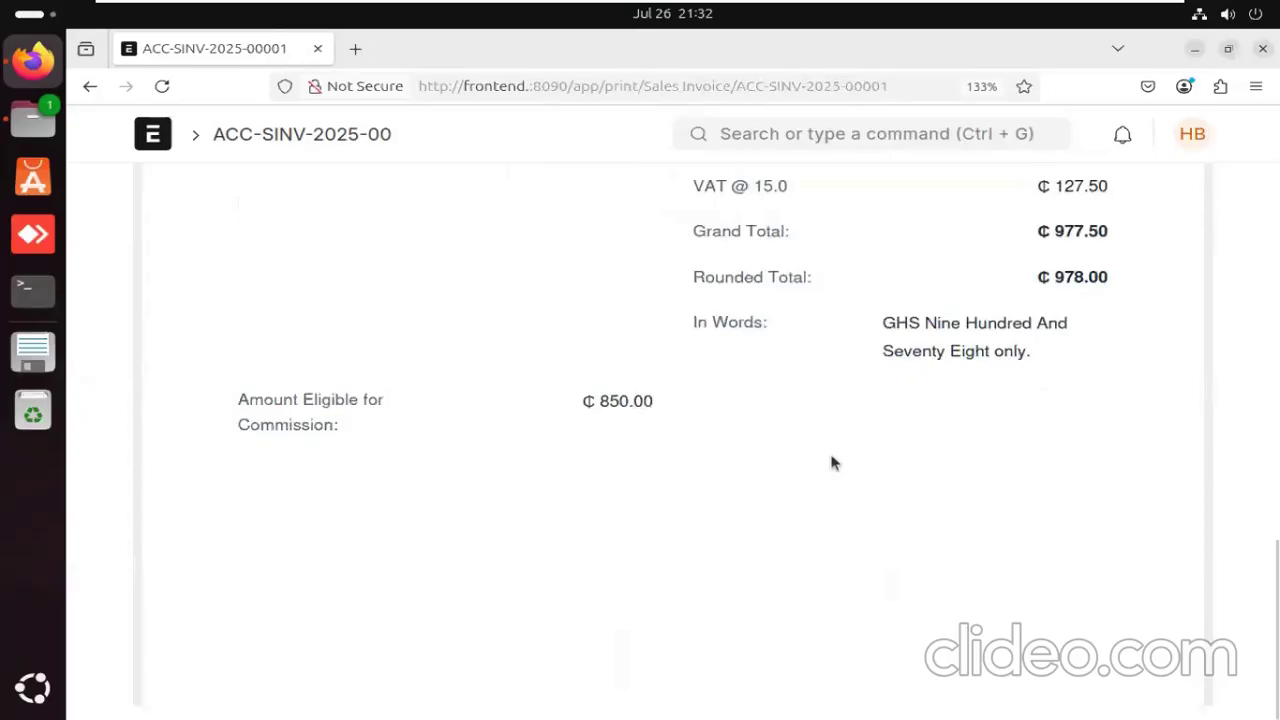
scroll(833, 462, "up", 15)
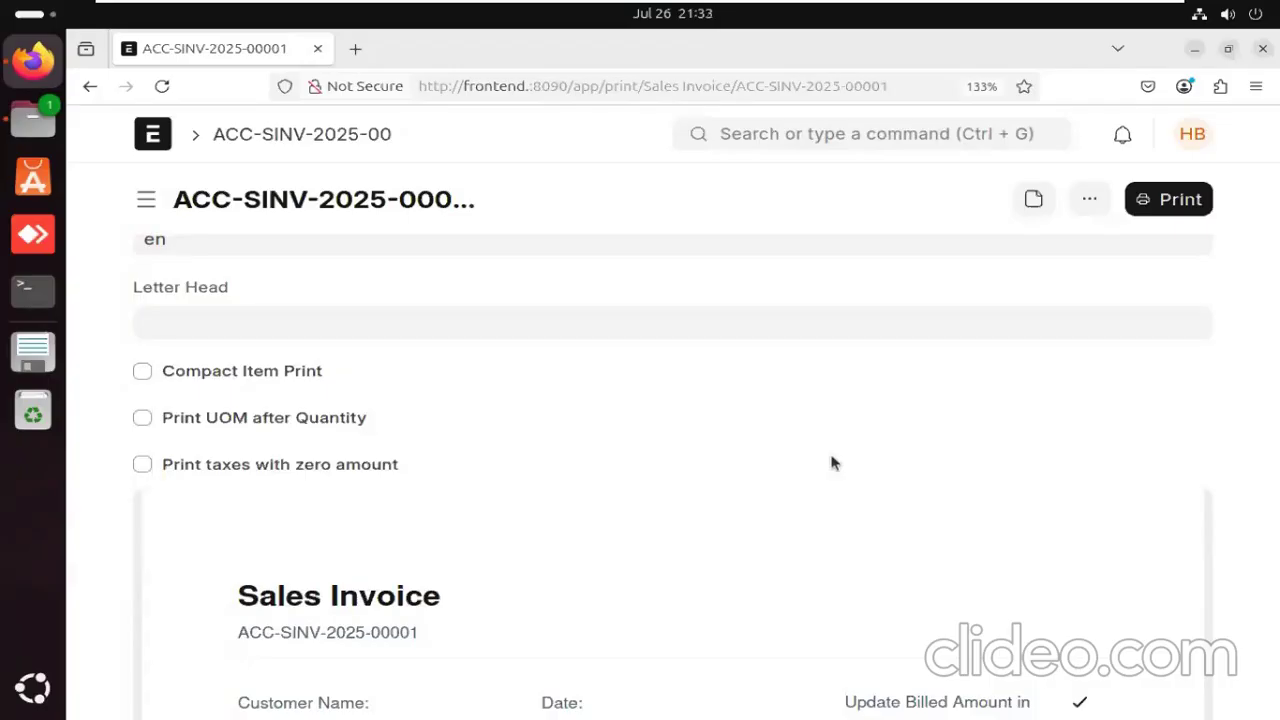
scroll(831, 460, "up", 3)
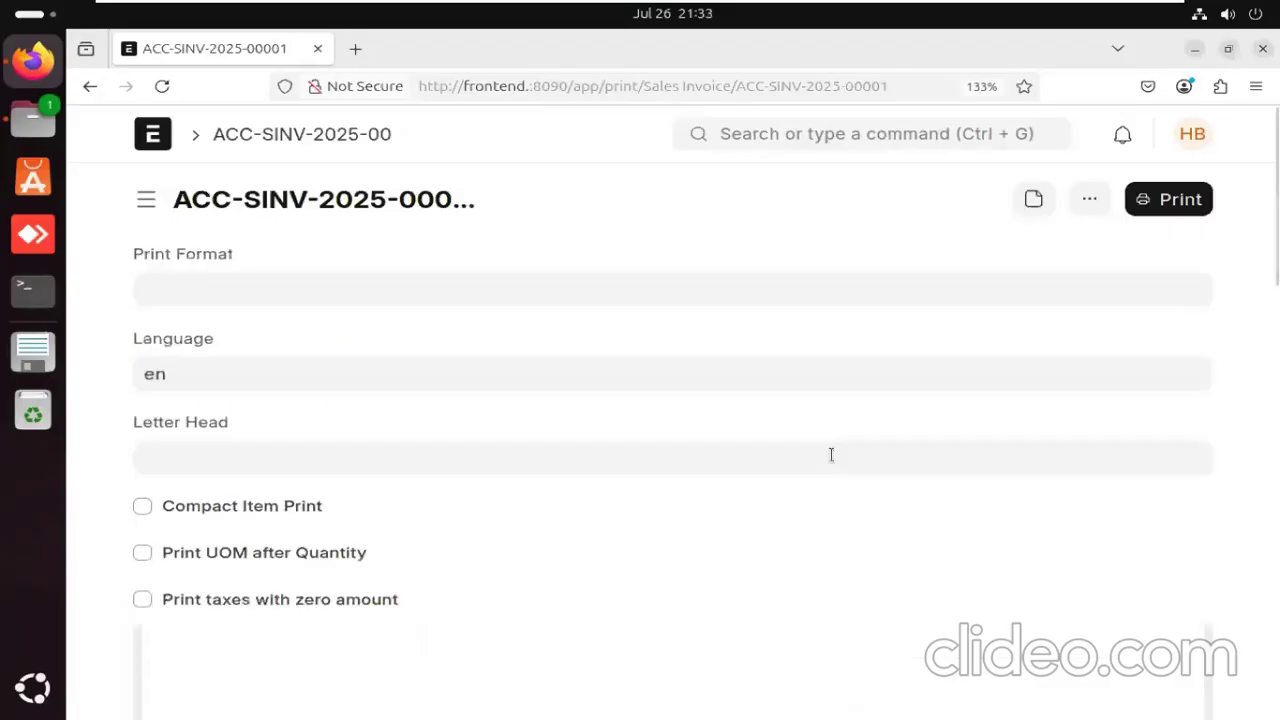
left_click(88, 90)
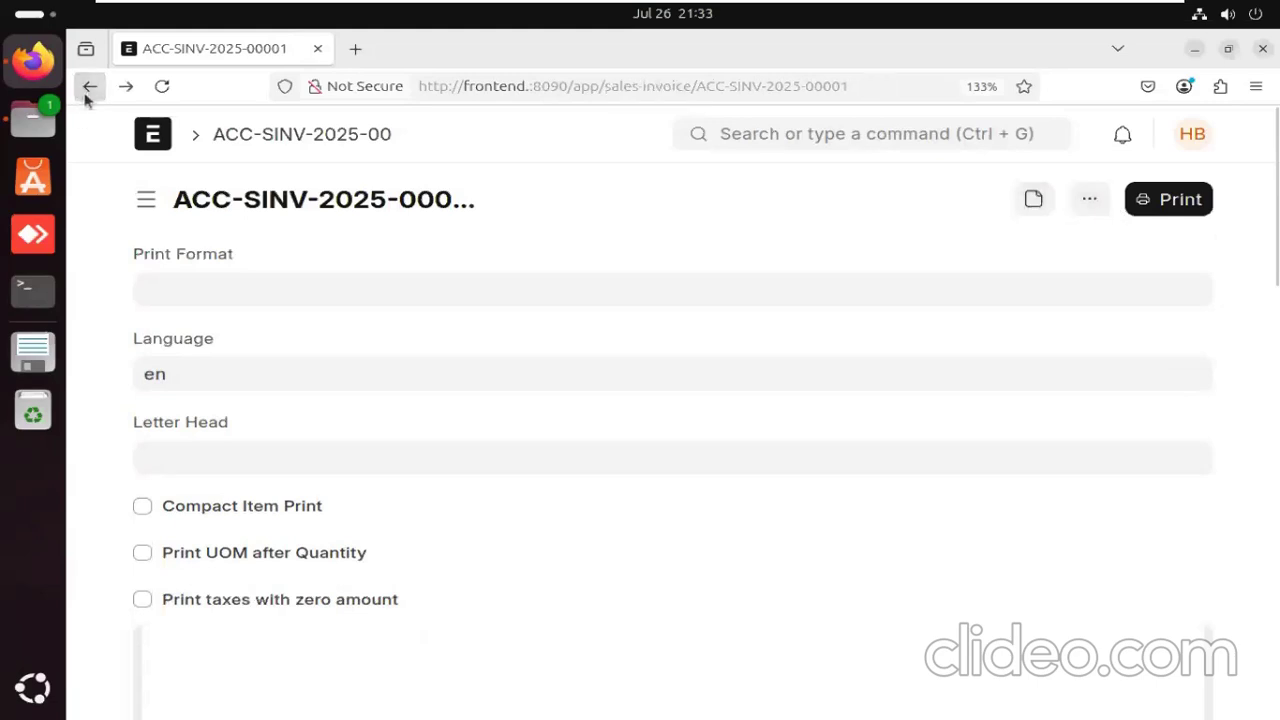
scroll(444, 514, "up", 5)
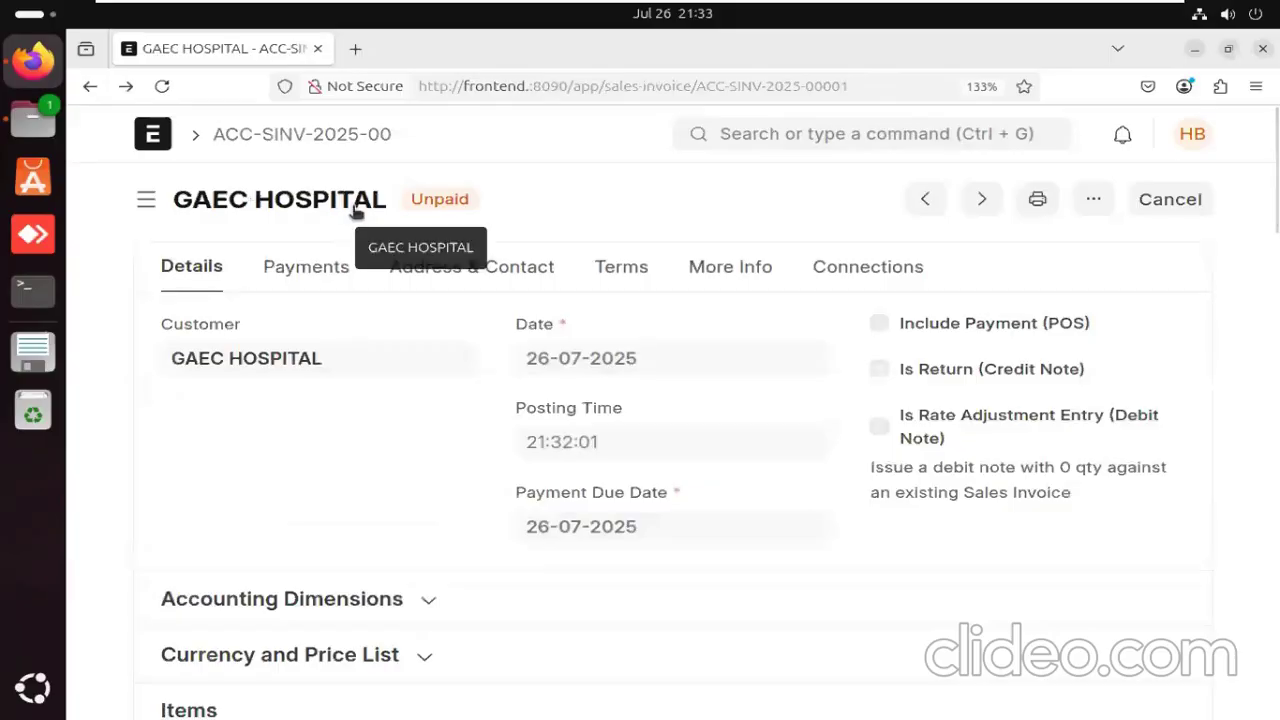
Search for payment, open the Payment Entry list and start a new payment entry.
left_click(825, 133)
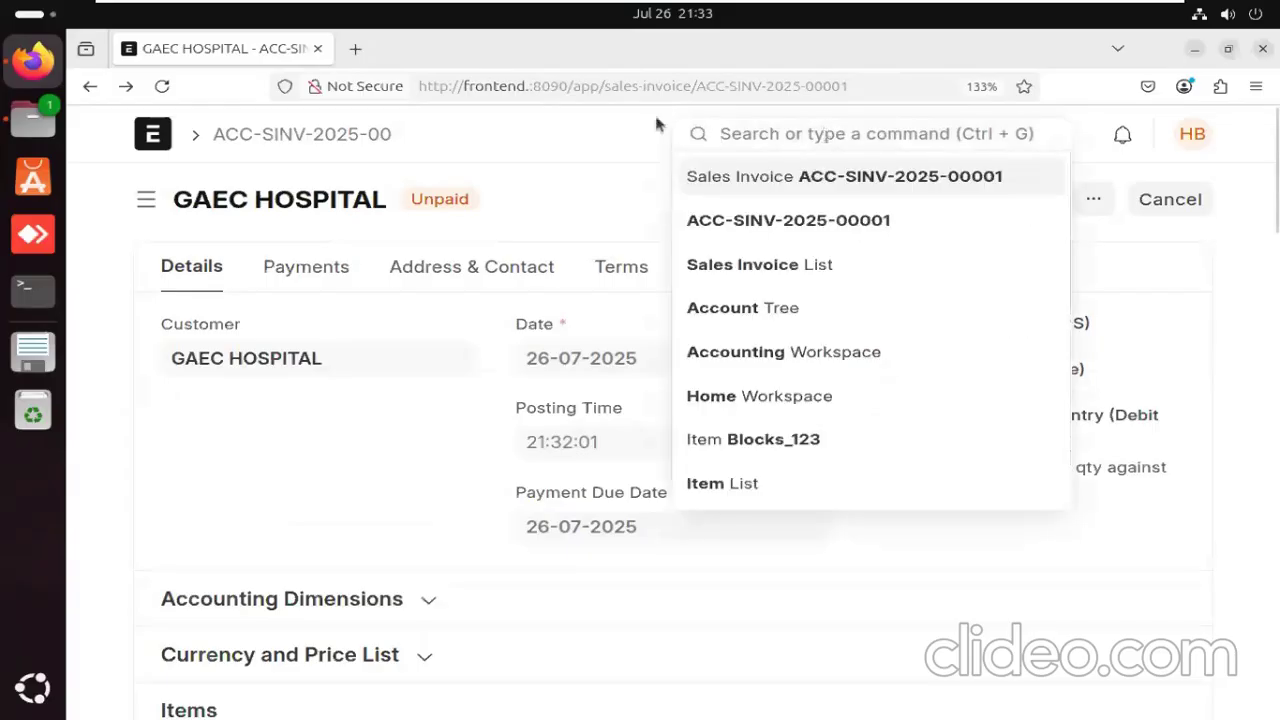
type("payment")
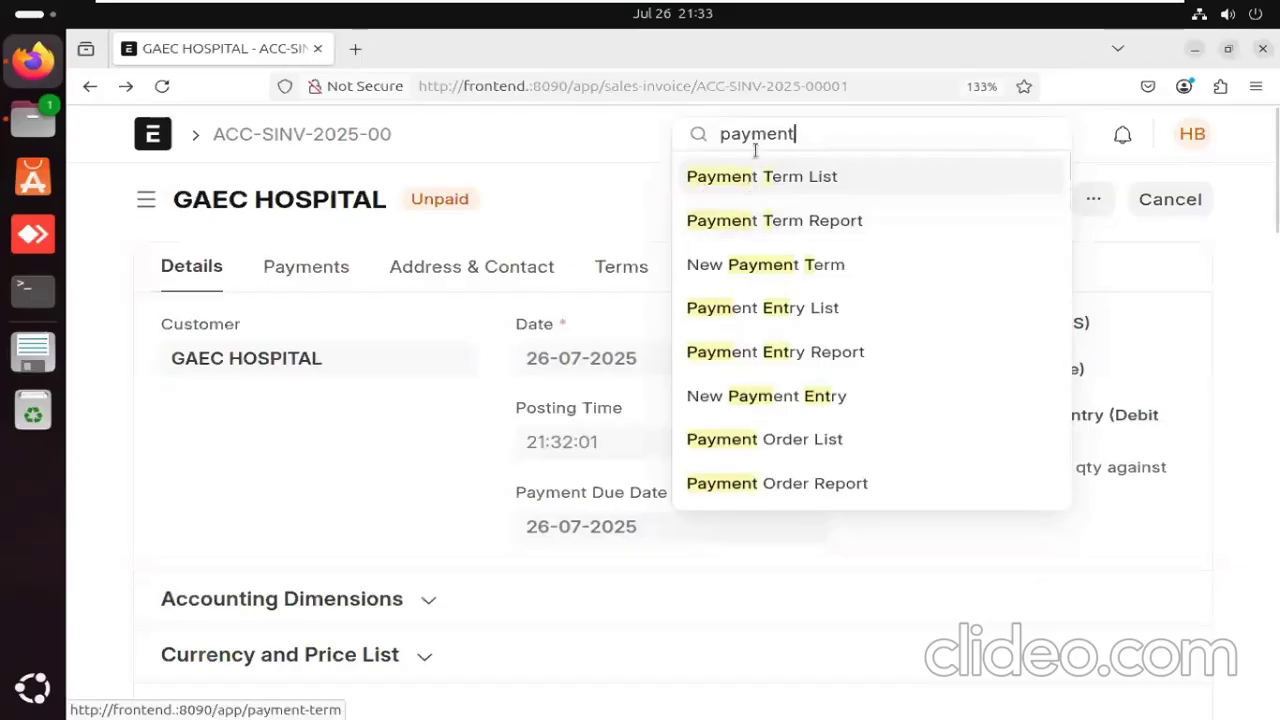
left_click(798, 318)
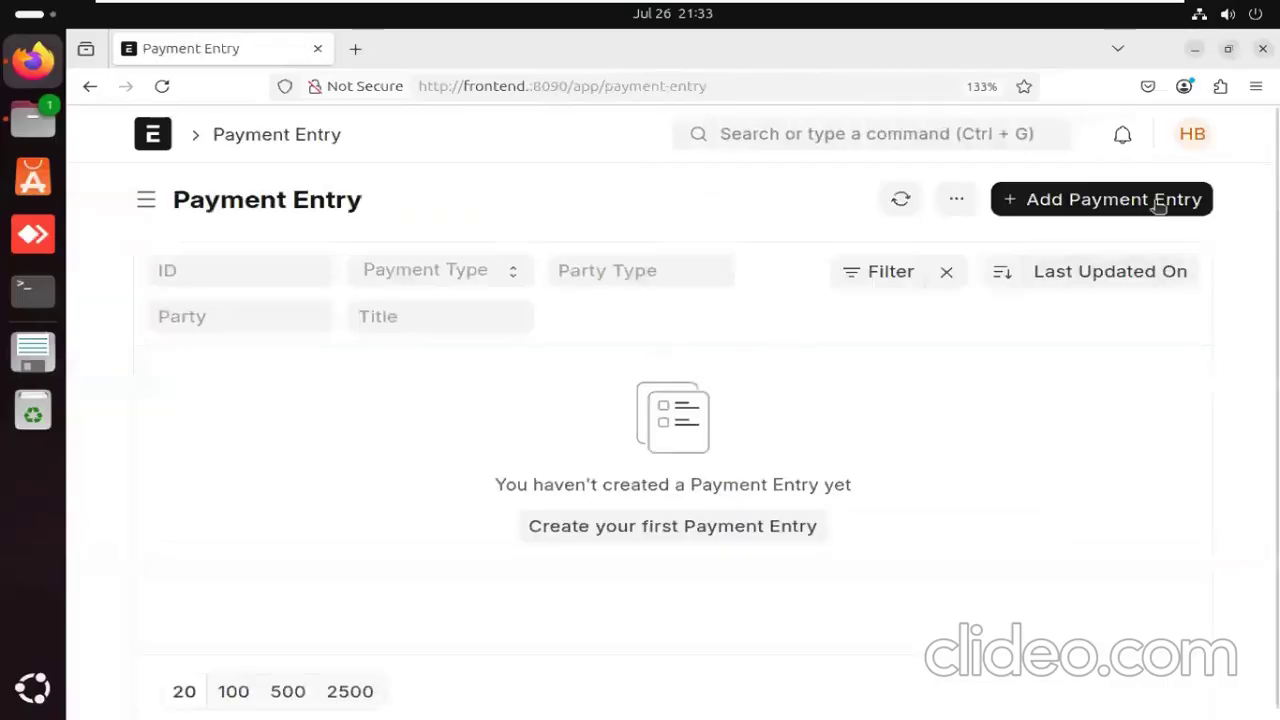
left_click(1090, 204)
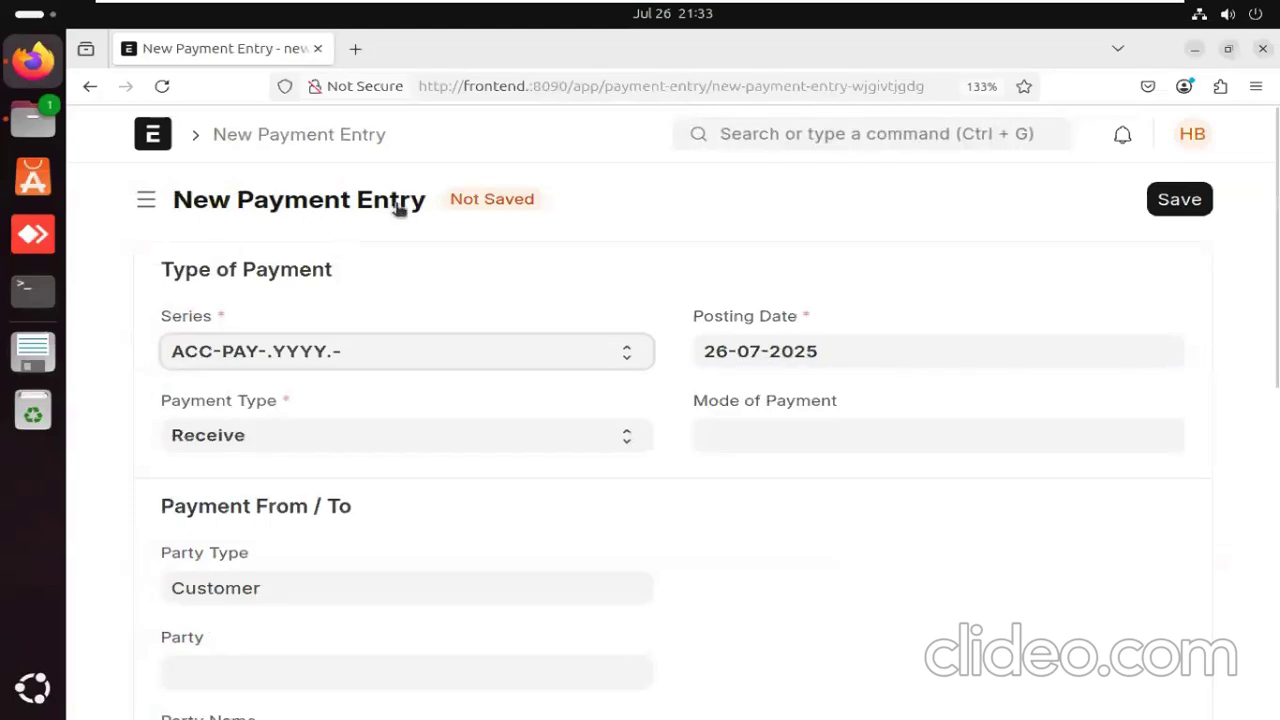
Set the payment entry's type to Receive and its mode of payment to Cash.
left_click(229, 440)
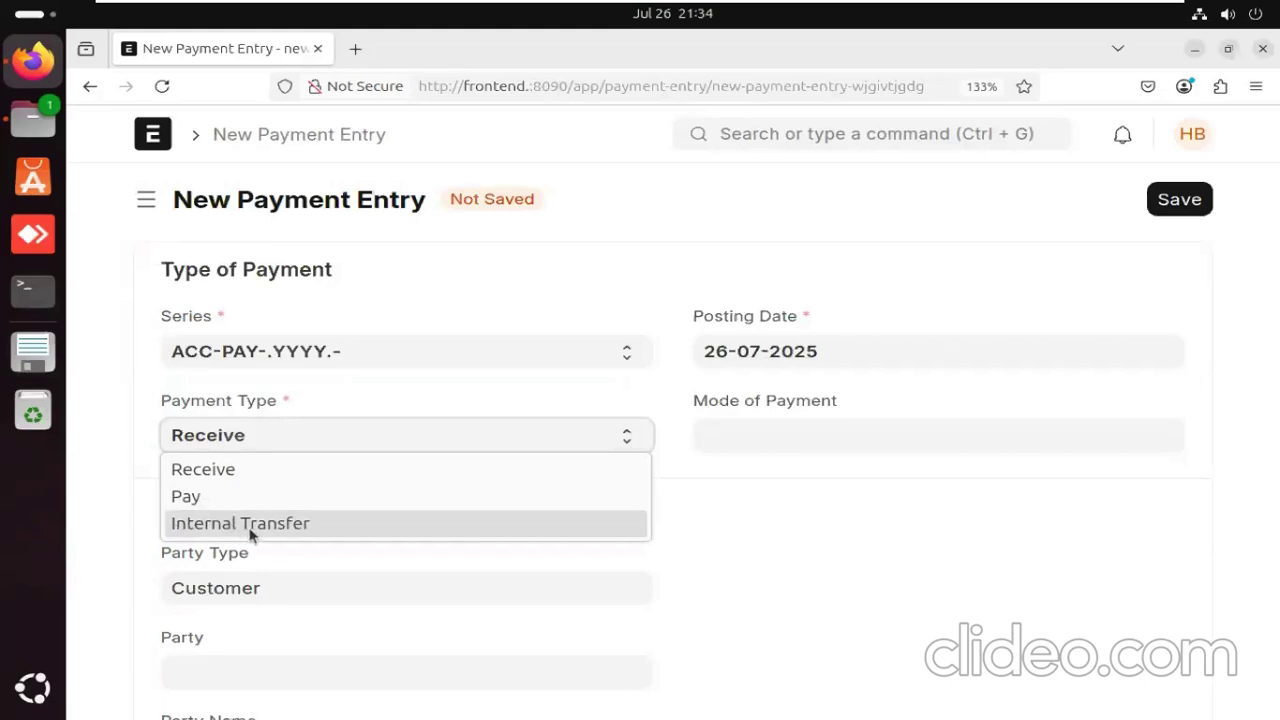
left_click(243, 476)
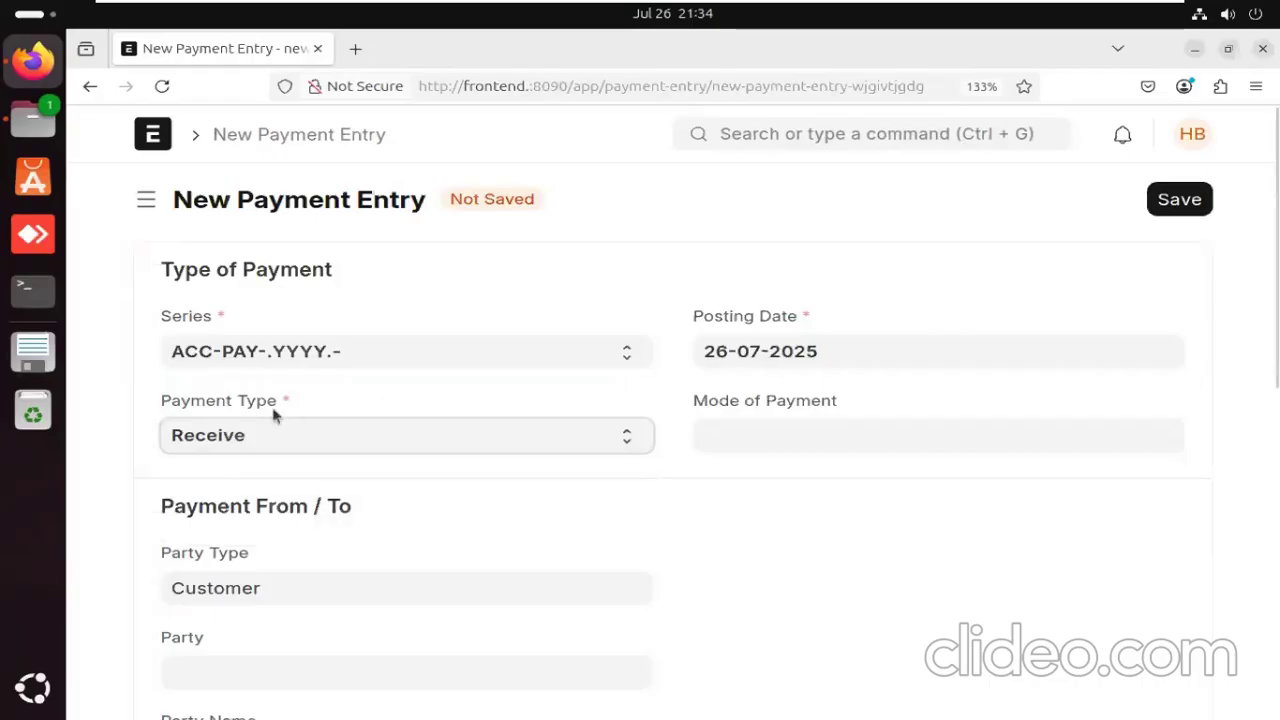
left_click(772, 445)
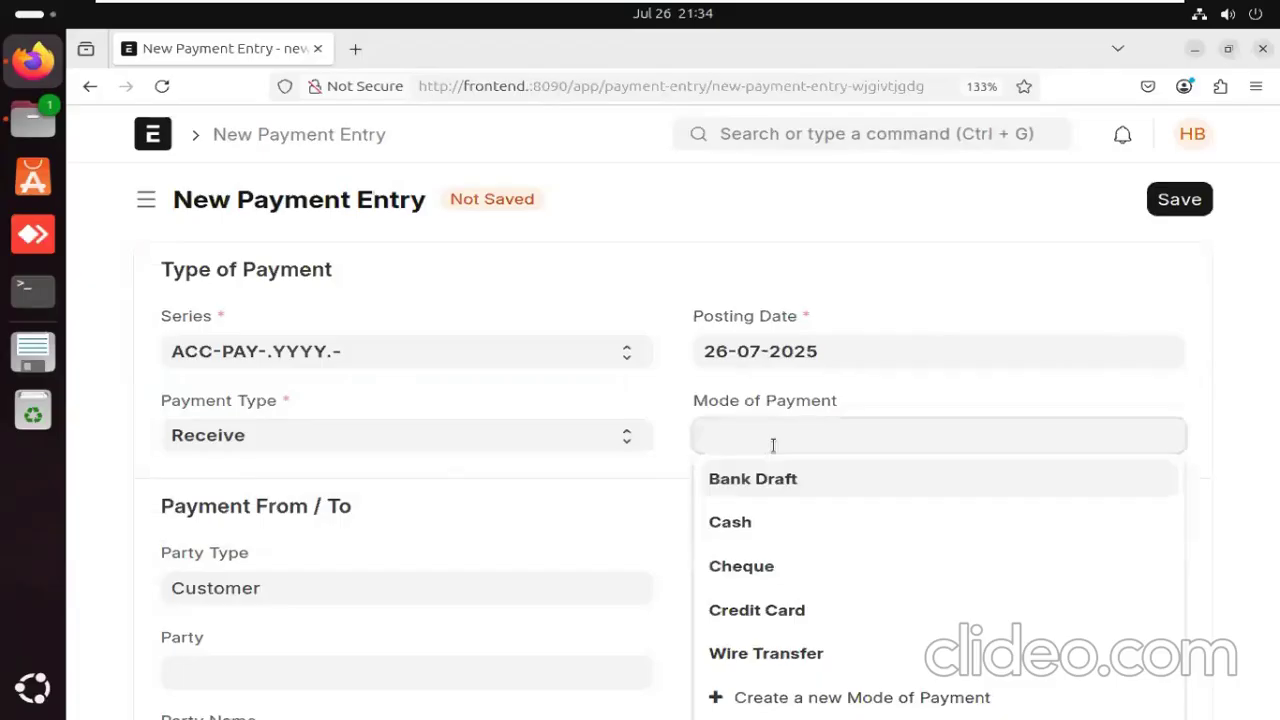
left_click(746, 524)
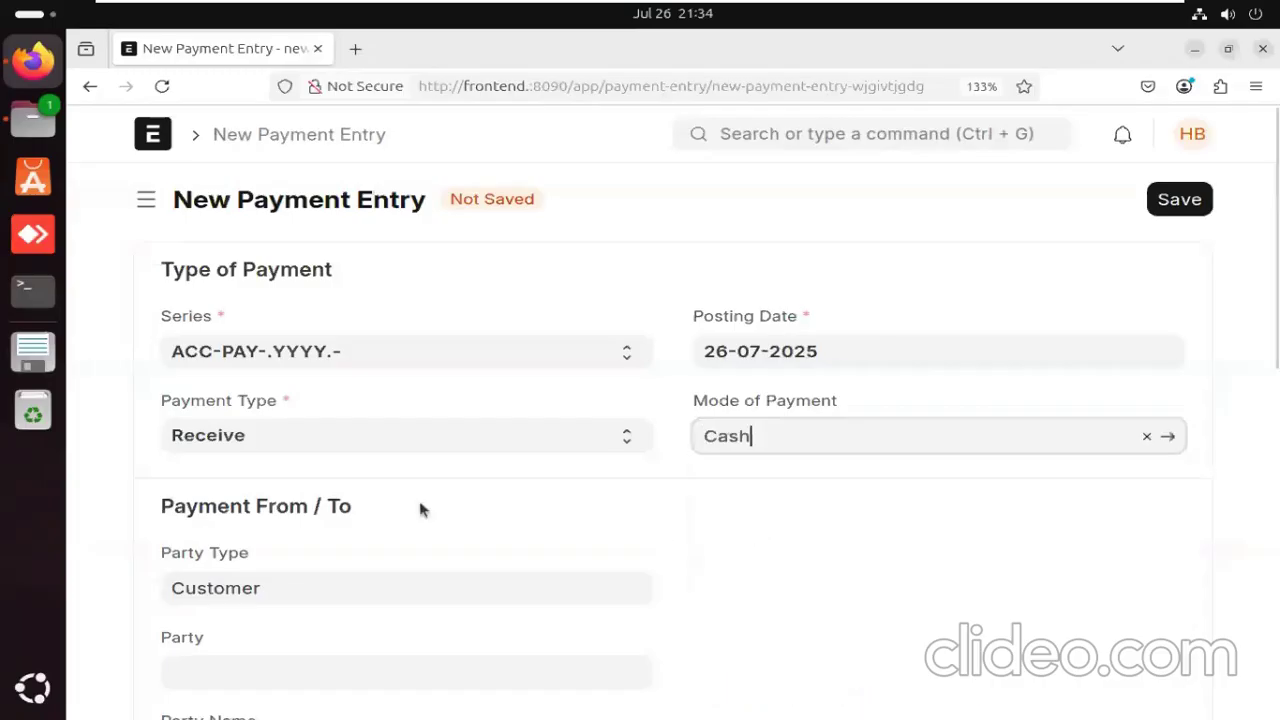
Choose GAEC HOSPITAL as the customer party of the payment entry.
scroll(333, 543, "down", 5)
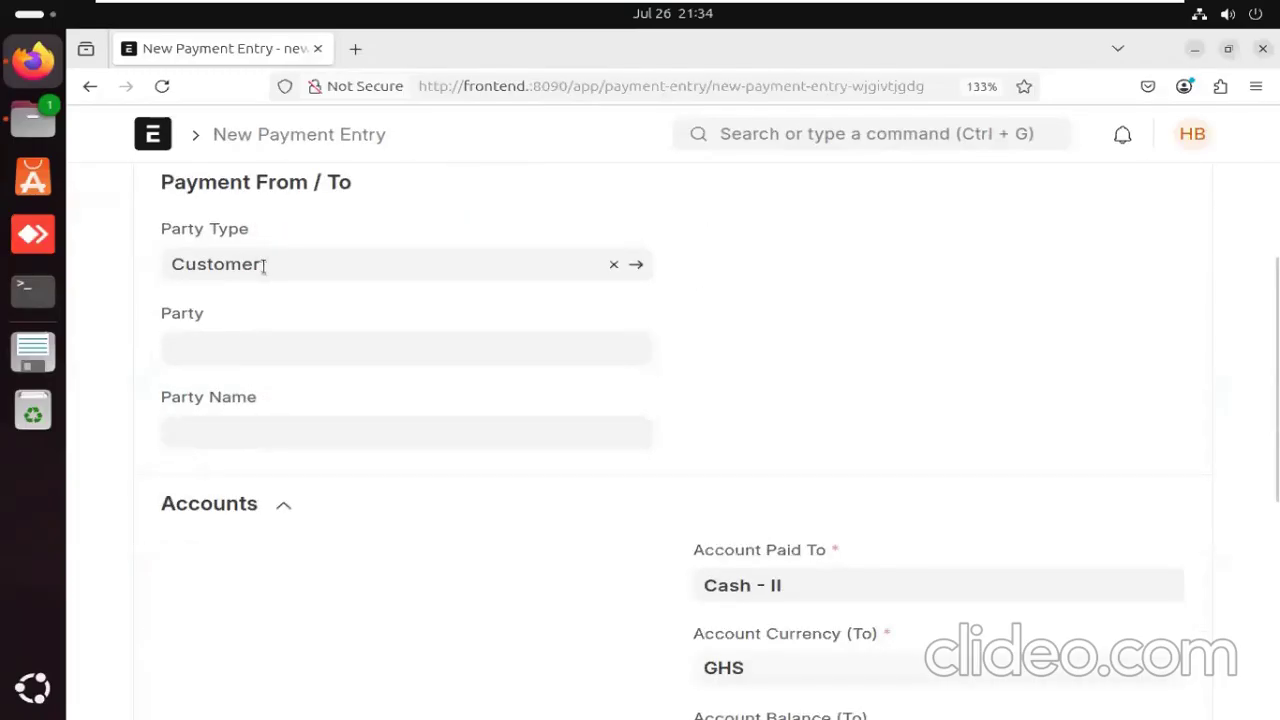
left_click(236, 352)
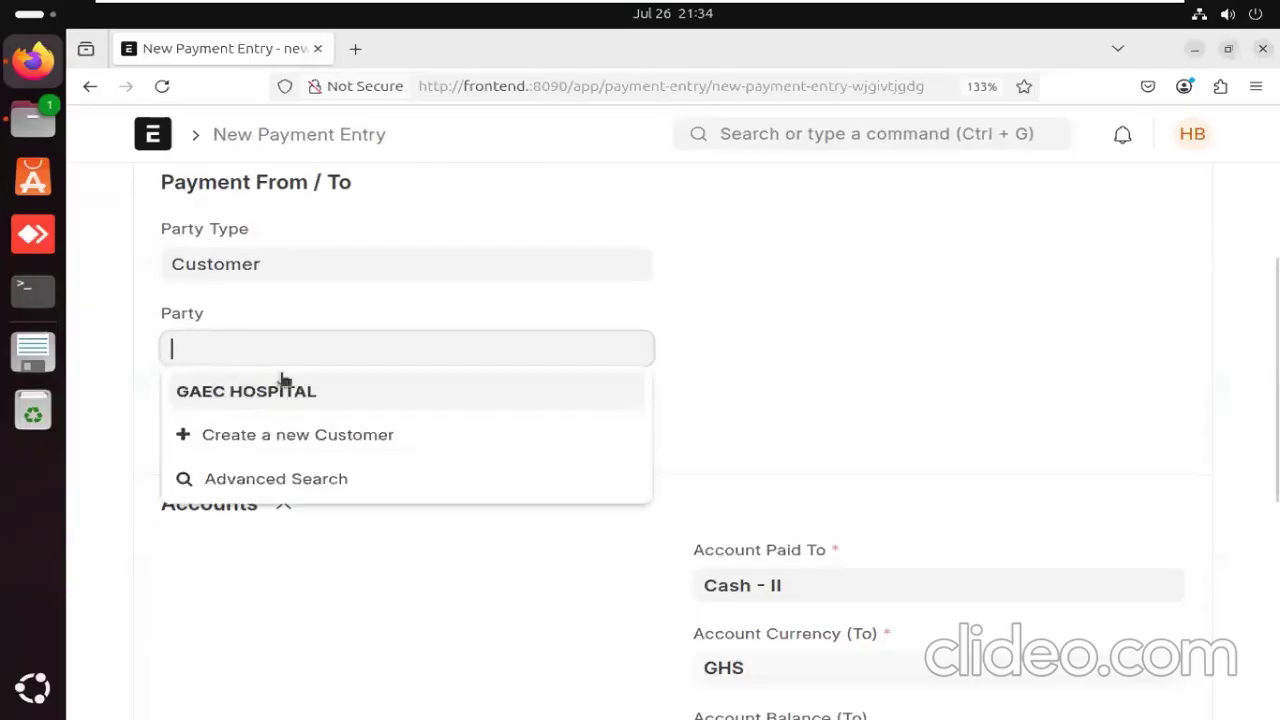
left_click(222, 395)
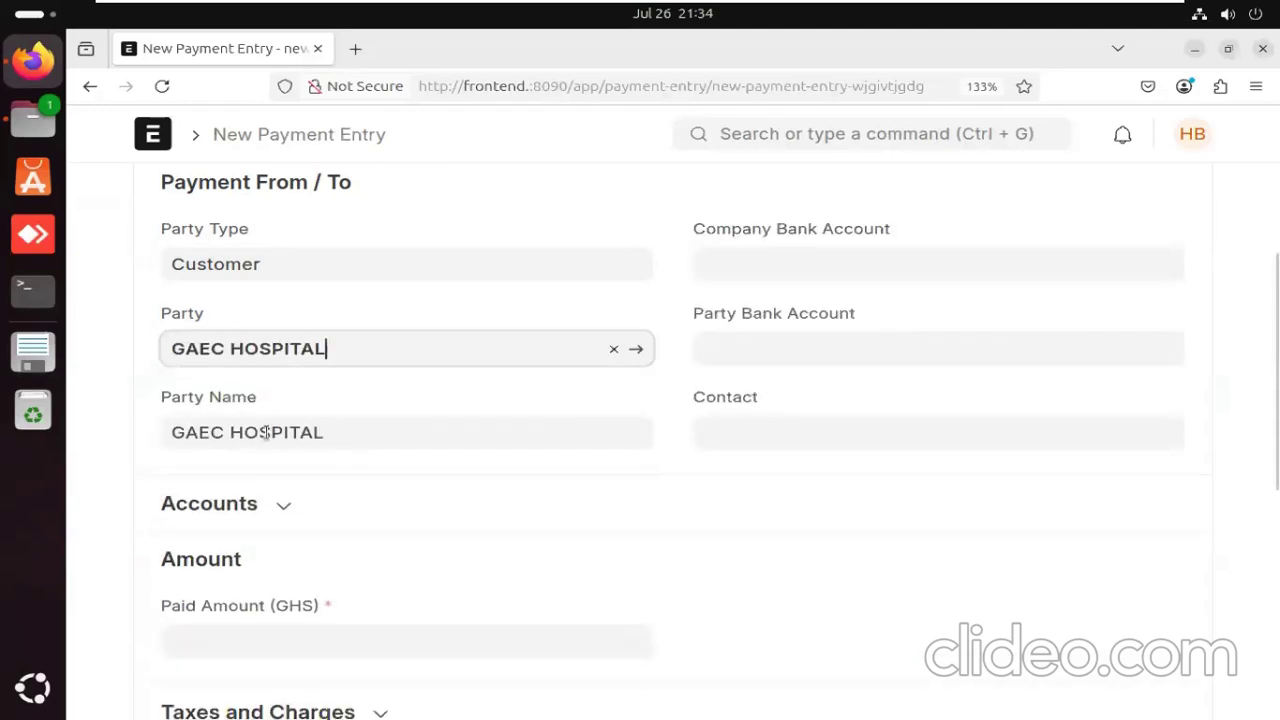
Enter 1000 GHS as the paid amount of the payment entry.
scroll(266, 440, "down", 3)
scroll(278, 360, "down", 3)
left_click(282, 320)
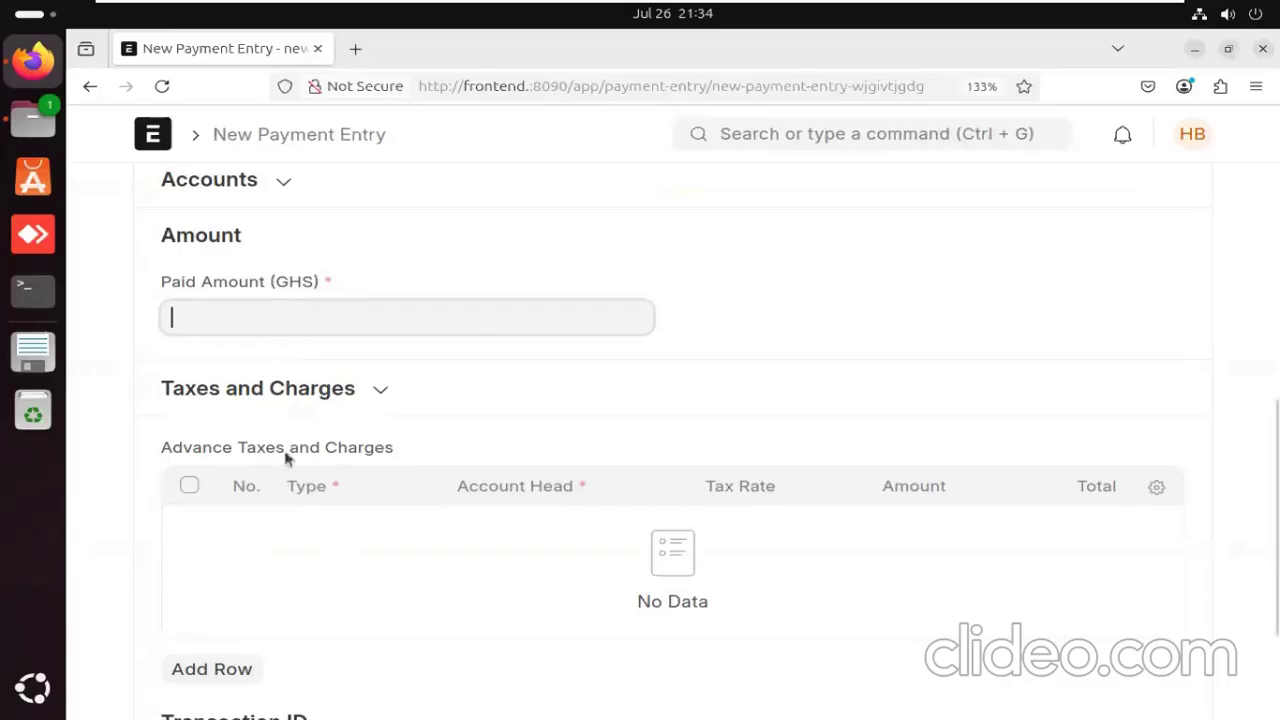
scroll(315, 388, "down", 3)
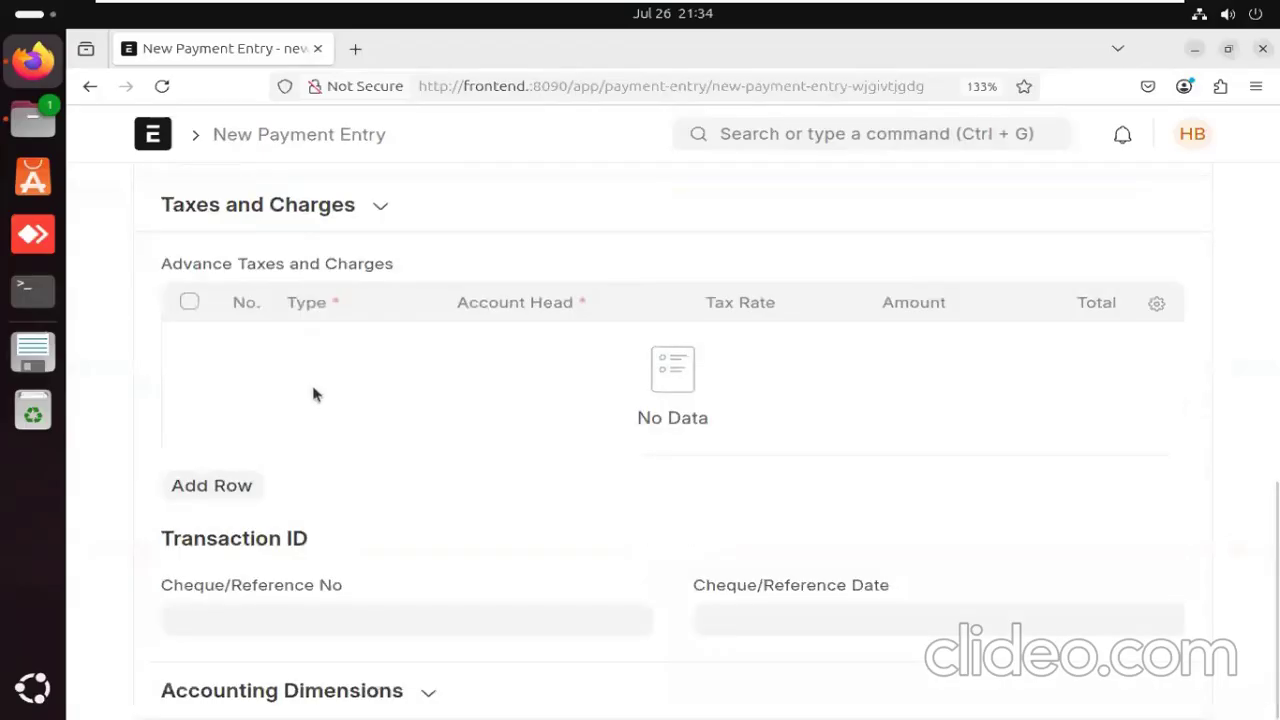
scroll(313, 393, "up", 10)
scroll(313, 395, "up", 2)
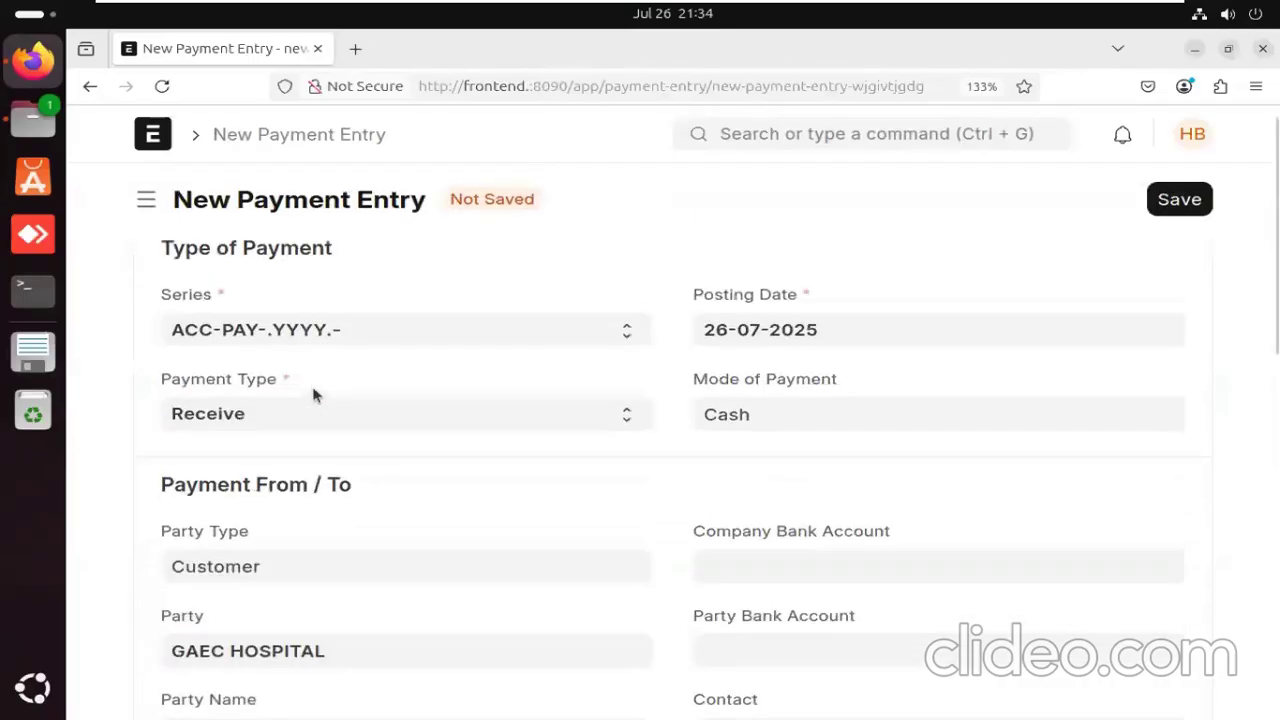
scroll(313, 395, "down", 9)
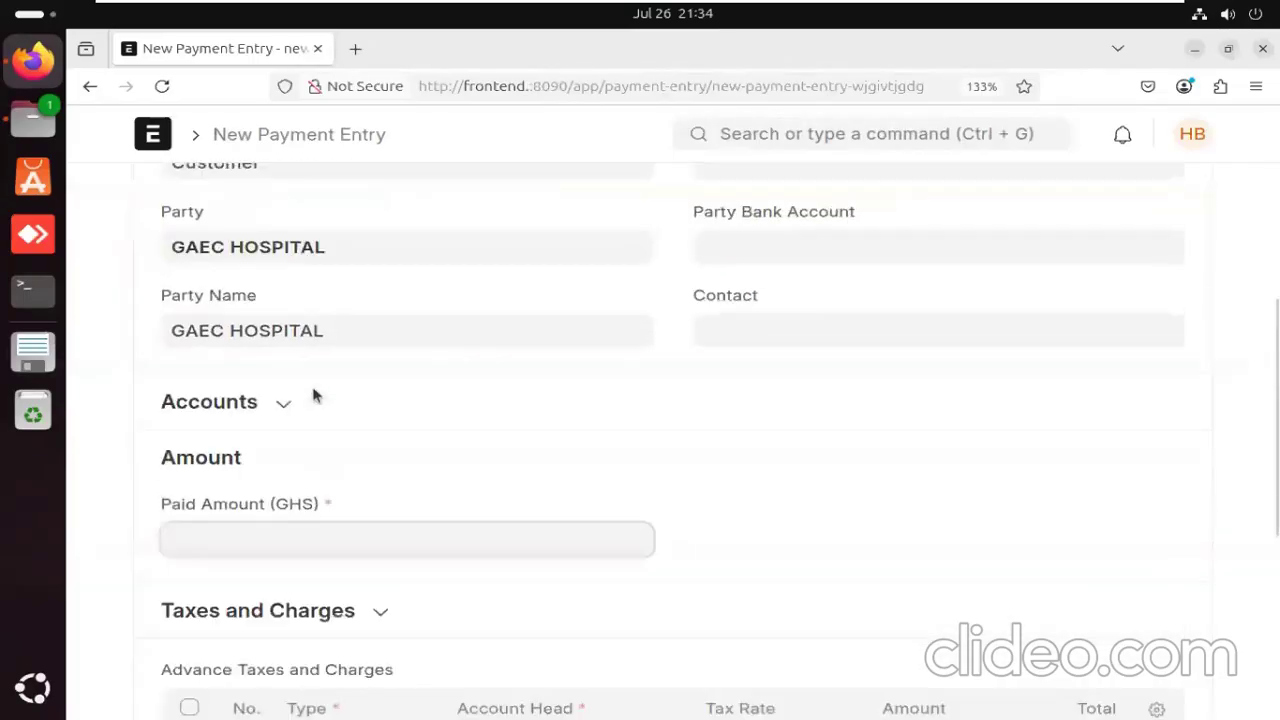
left_click(289, 302)
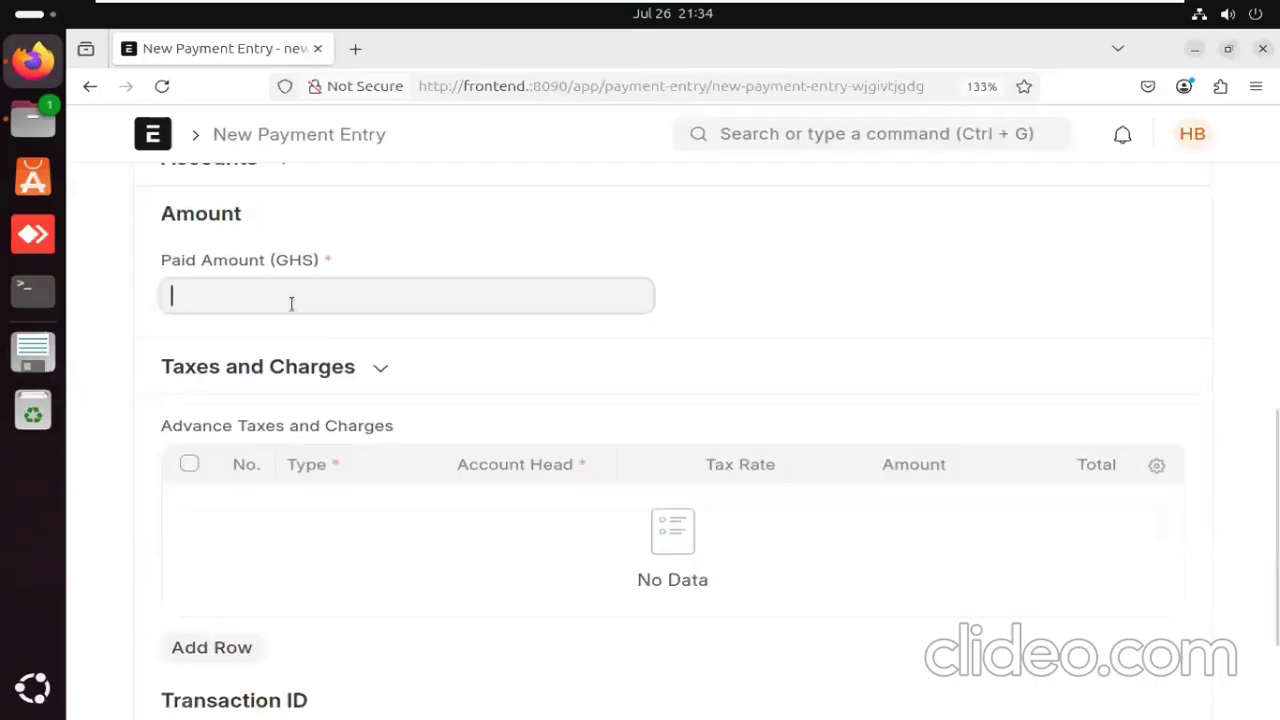
type("1000")
Review the payment entry's payment type, party, paid amount, reference, writeoff and tax sections.
scroll(293, 541, "down", 1)
scroll(293, 541, "down", 3)
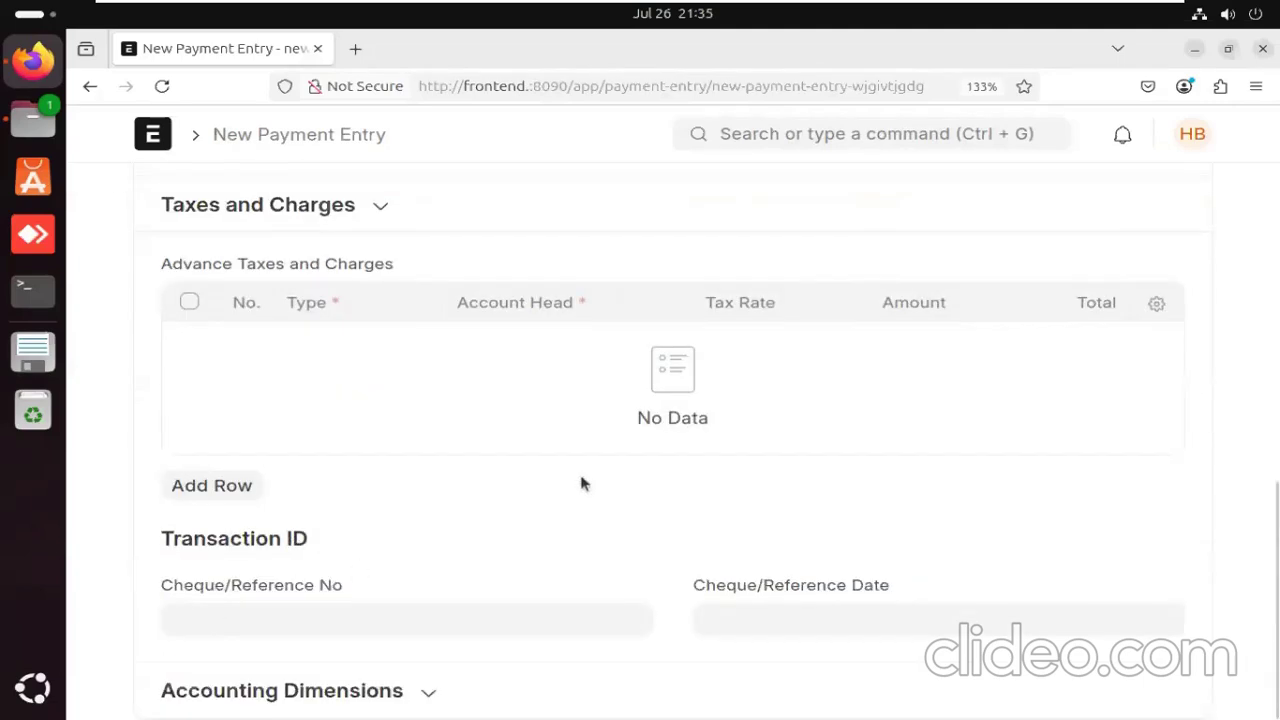
scroll(581, 484, "up", 15)
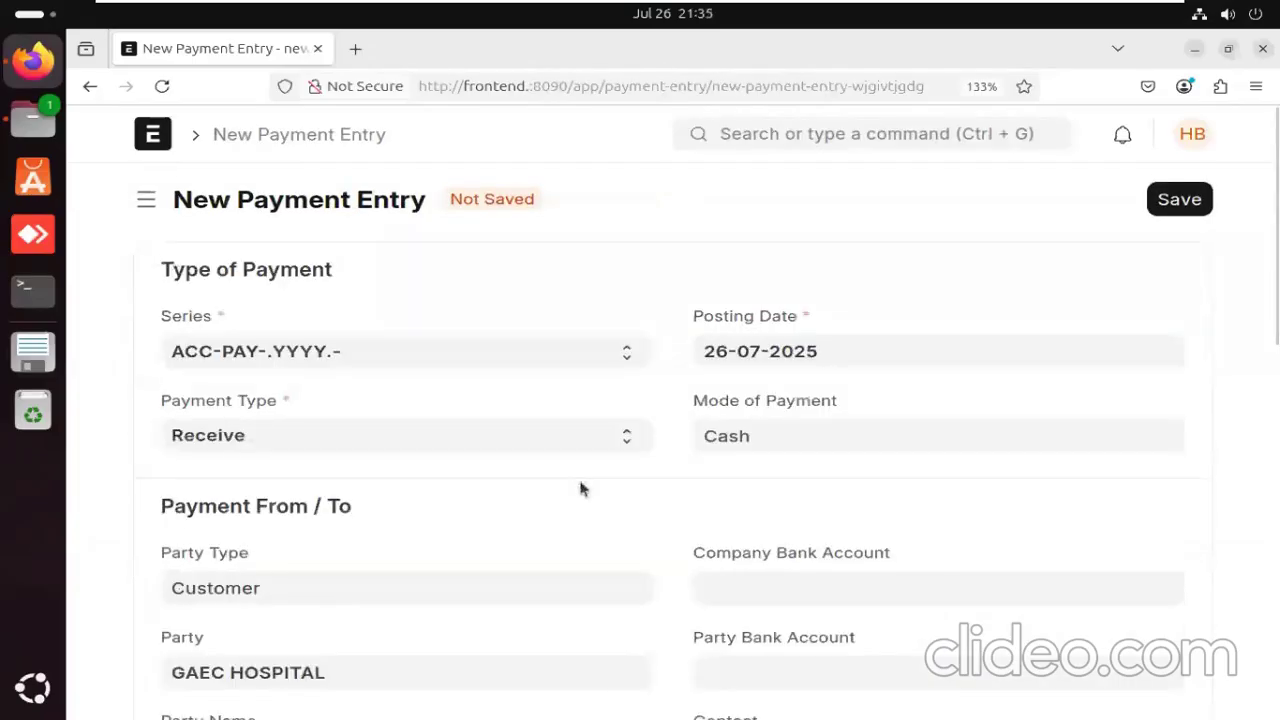
scroll(613, 481, "down", 5)
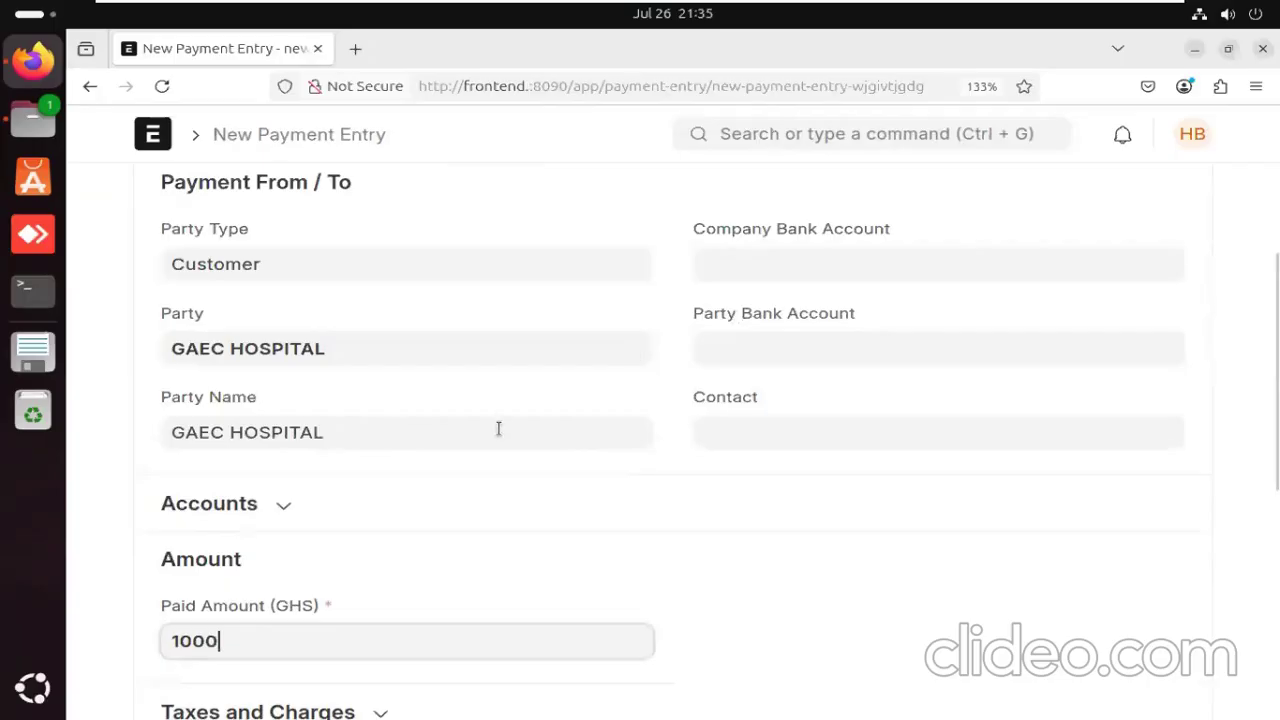
scroll(498, 433, "down", 8)
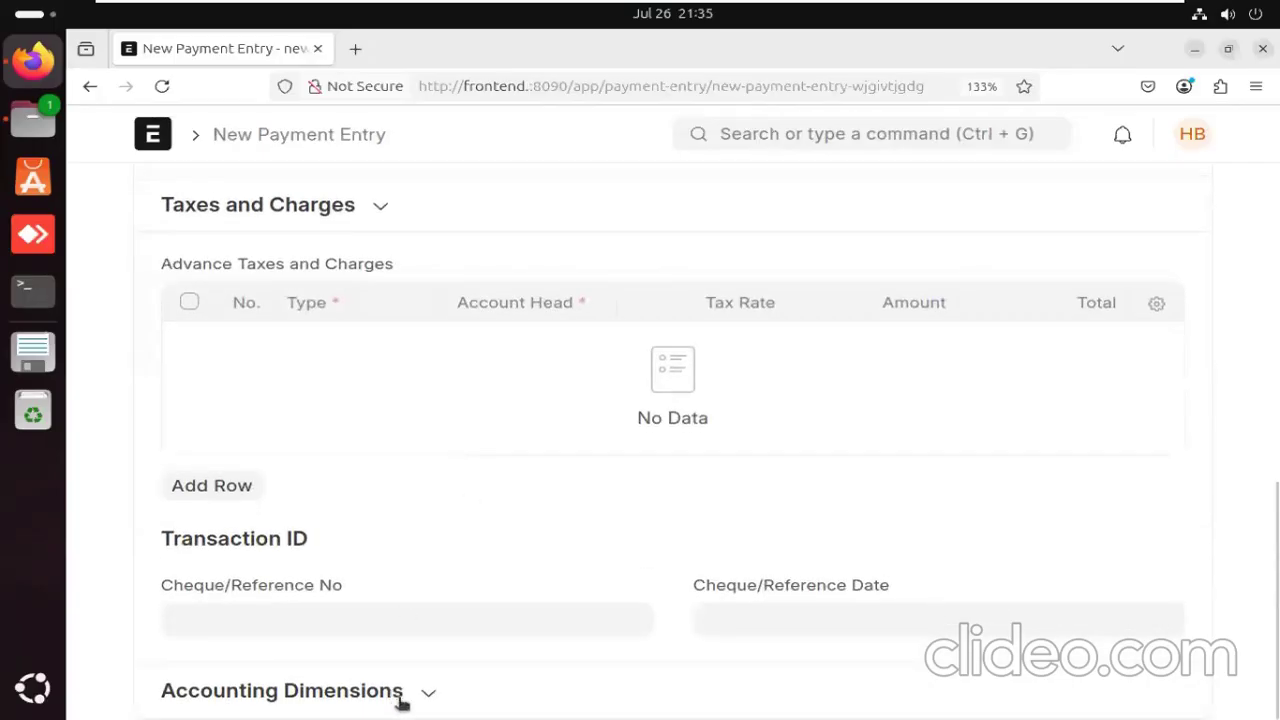
scroll(427, 695, "up", 5)
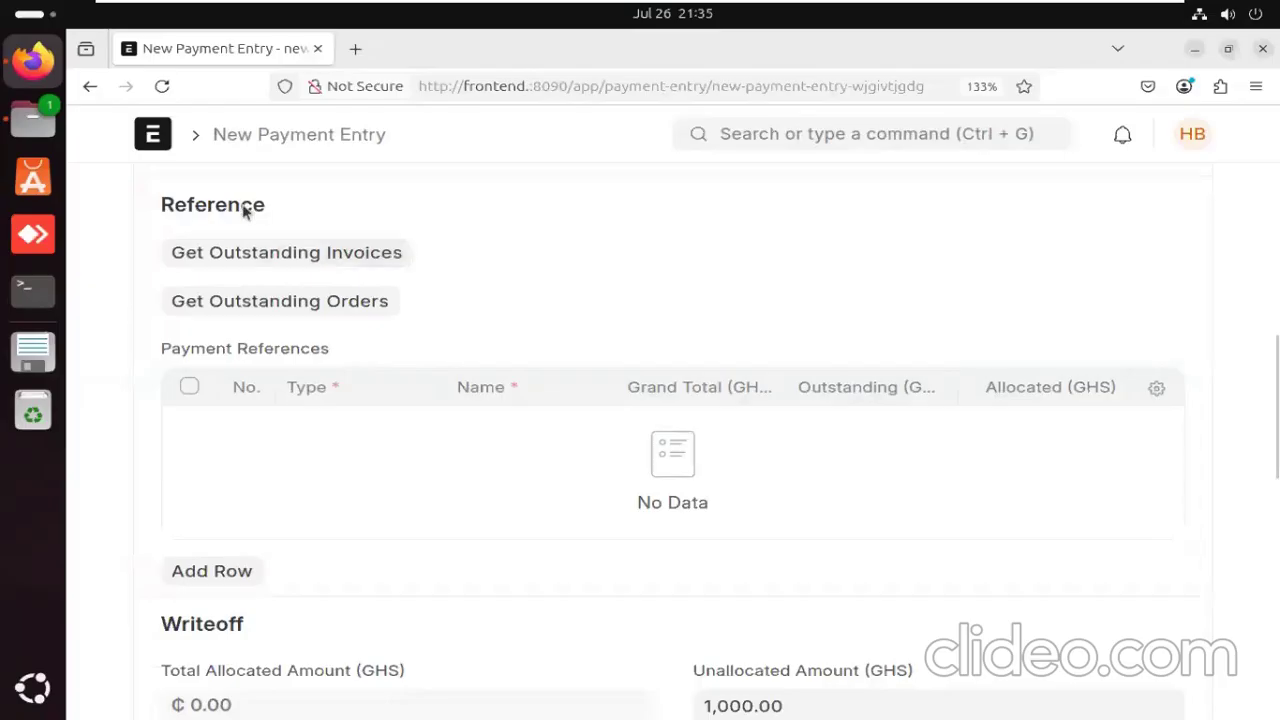
scroll(277, 591, "down", 5)
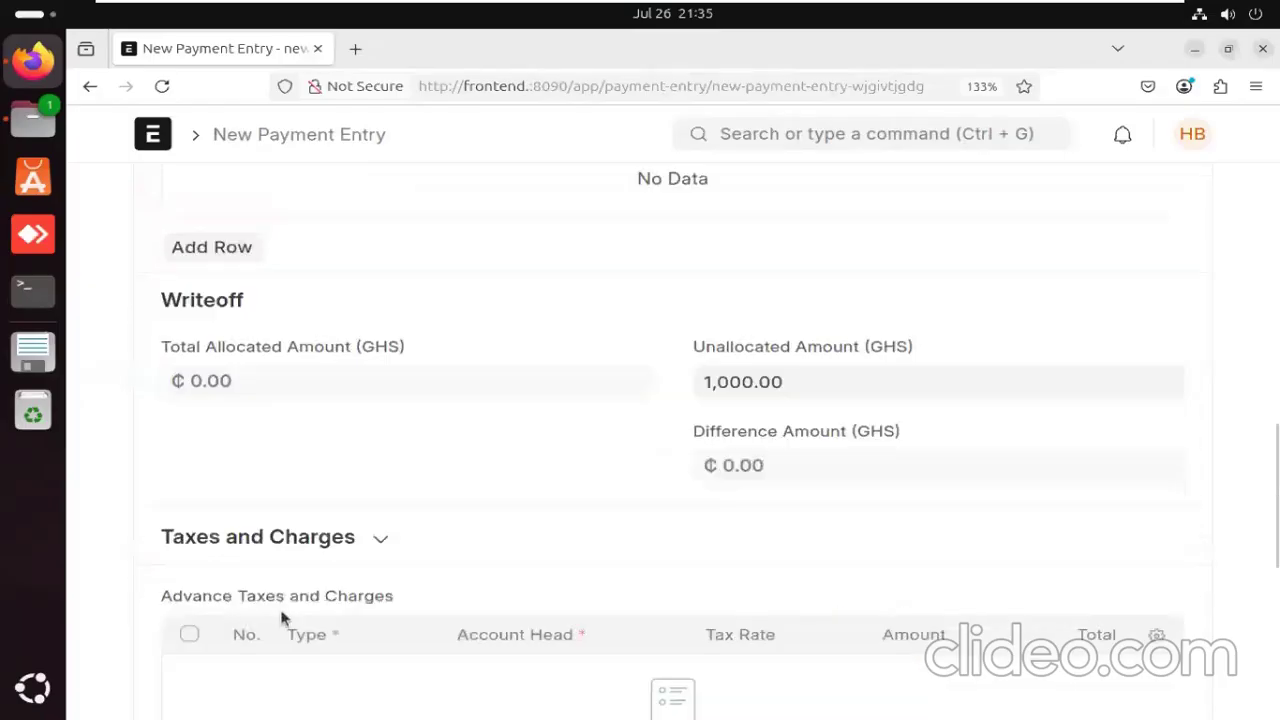
scroll(287, 610, "up", 5)
scroll(277, 565, "up", 3)
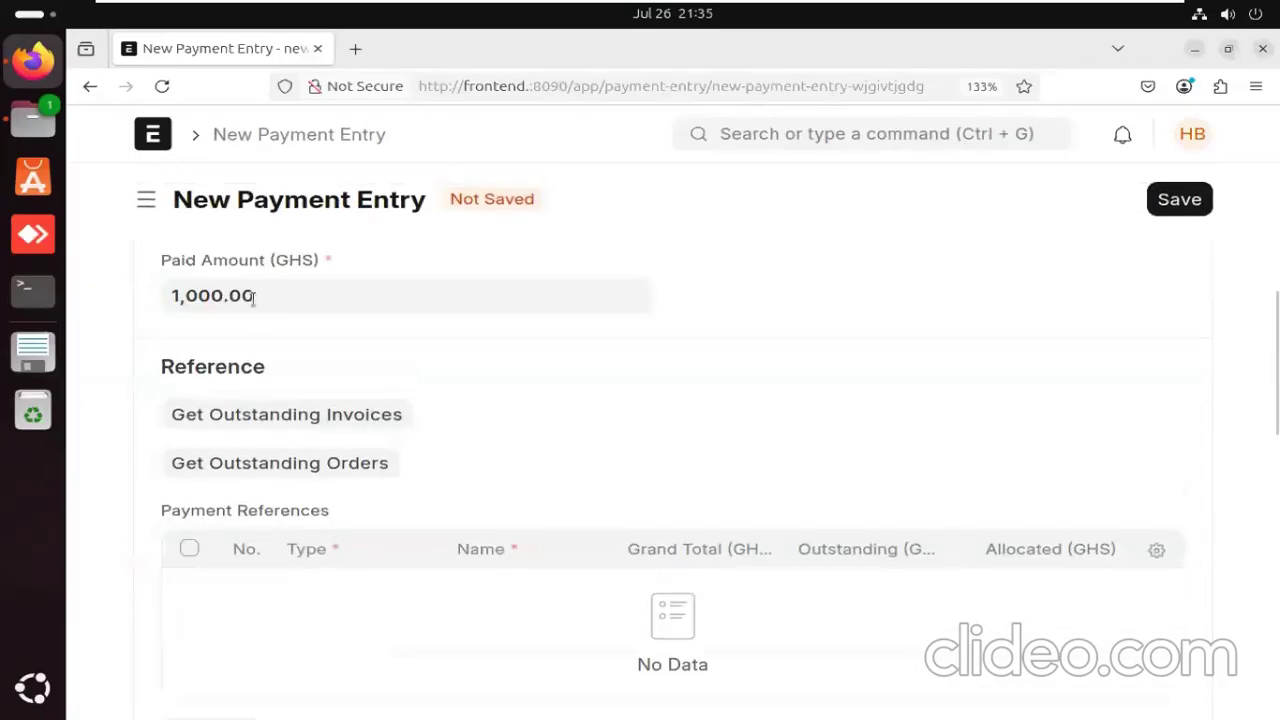
Fetch the customer's outstanding invoices posted from 26-06-2025 to 26-07-2025 into the payment references, with payment amount allocation enabled.
left_click(289, 417)
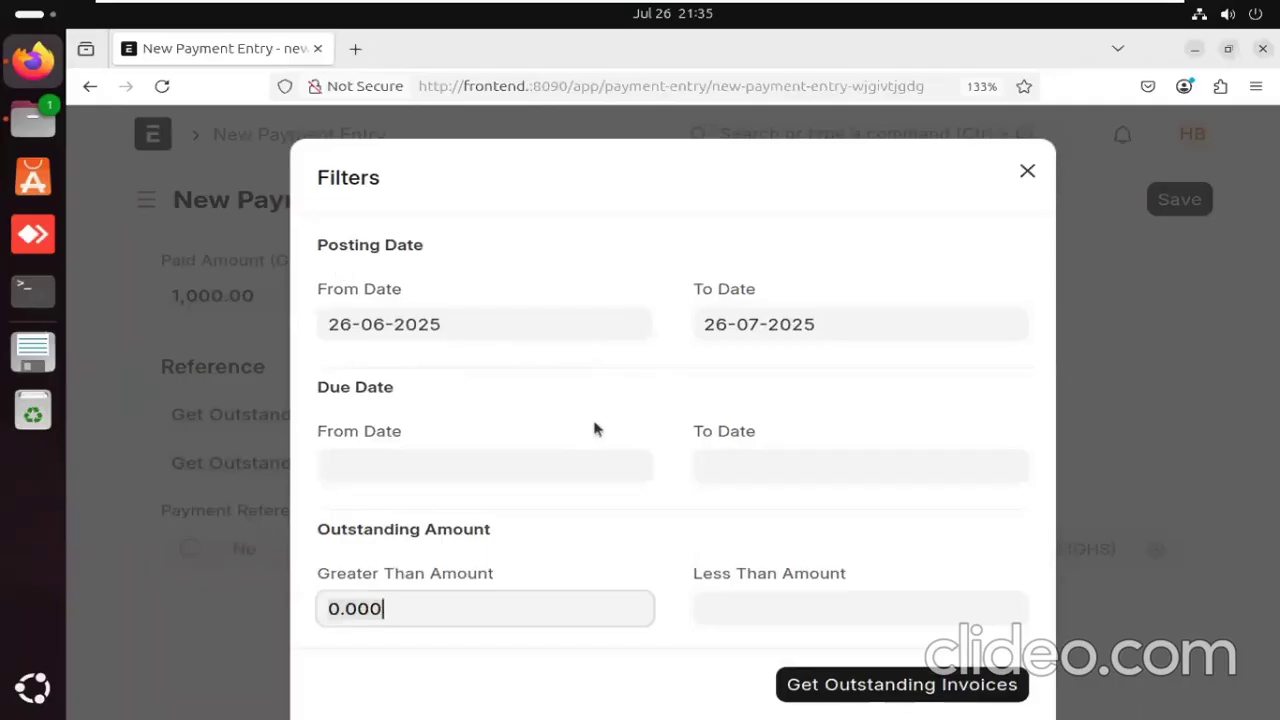
scroll(572, 483, "down", 2)
scroll(573, 490, "down", 2)
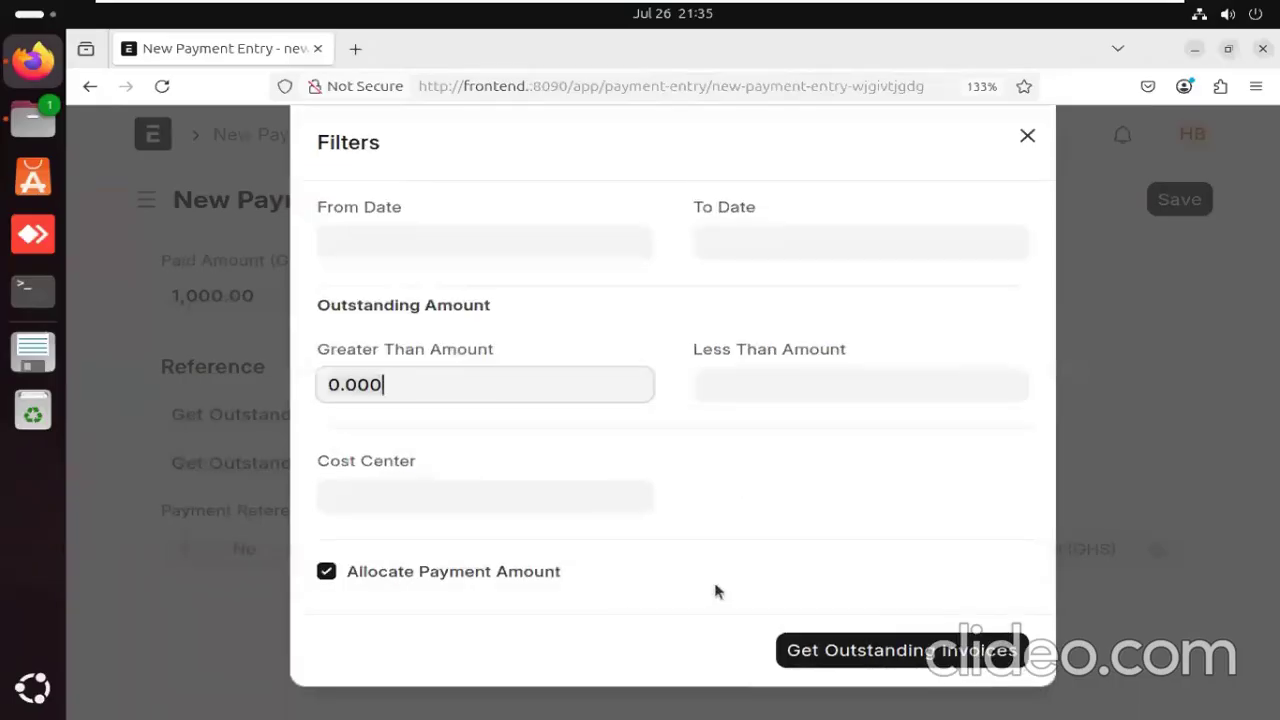
left_click(850, 652)
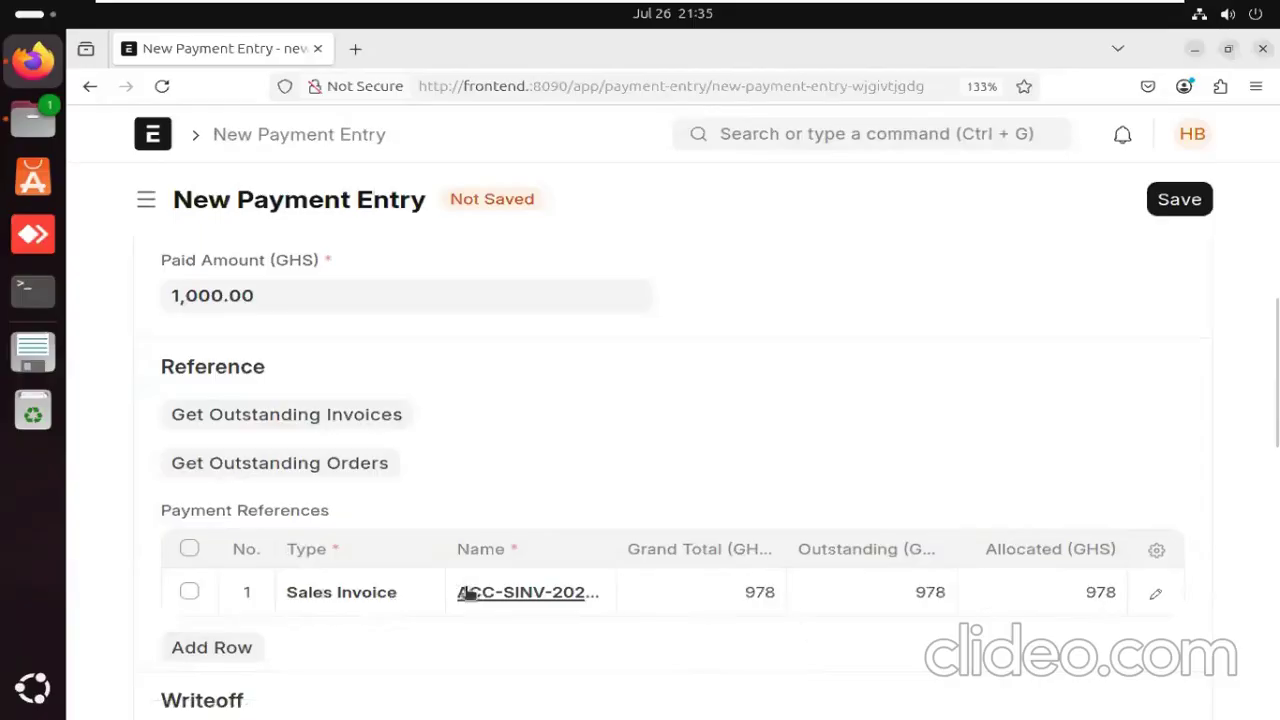
Open the Sales Invoice type link of the payment reference in a new browser tab and return to the payment entry.
right_click(357, 597)
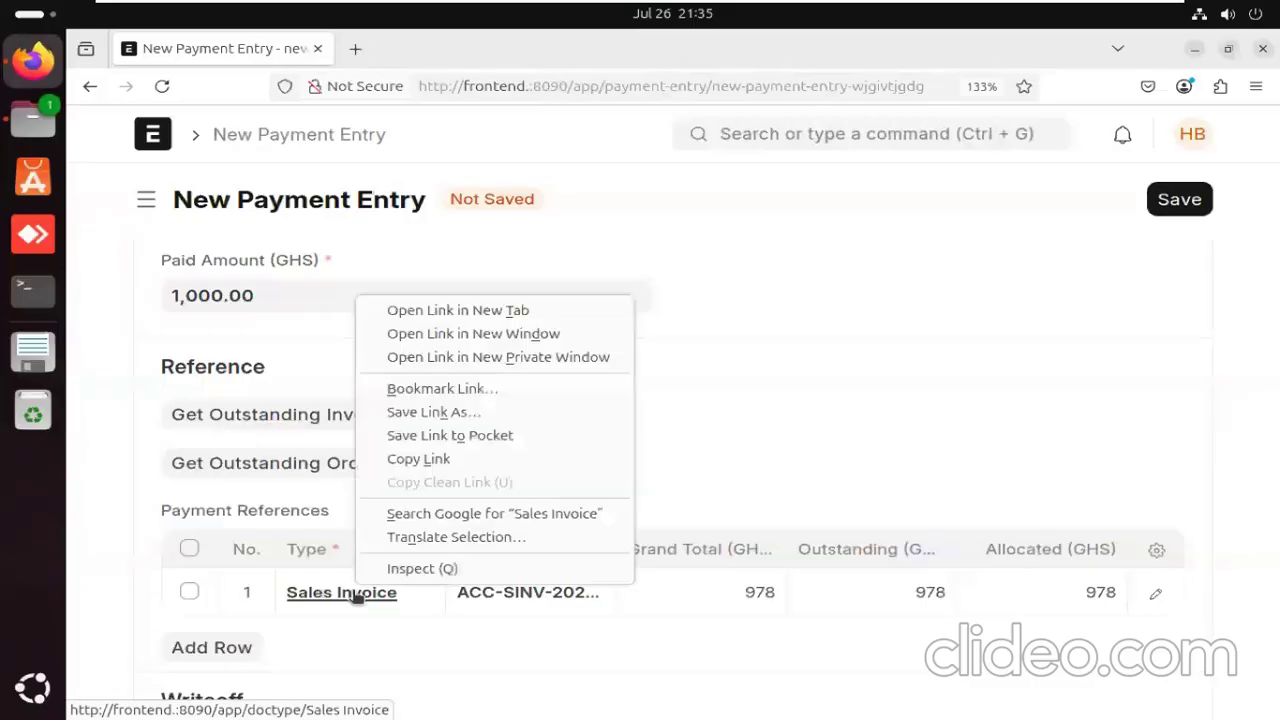
left_click(420, 312)
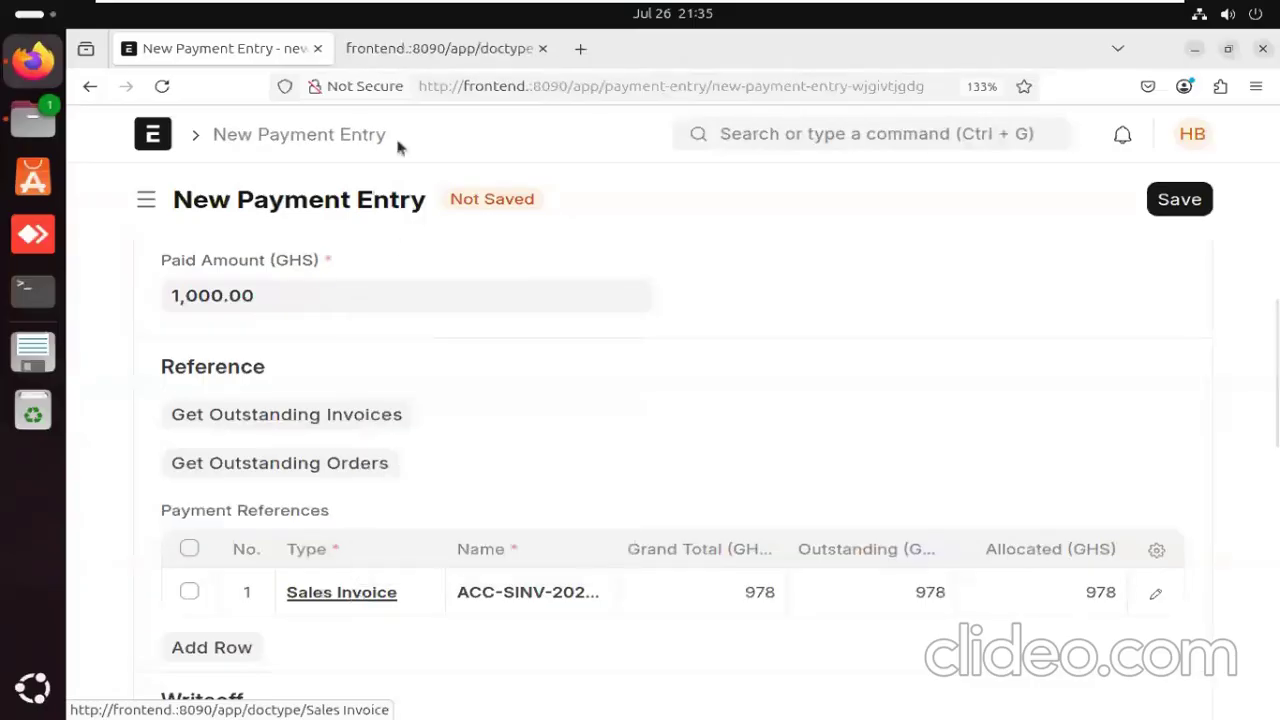
left_click(425, 49)
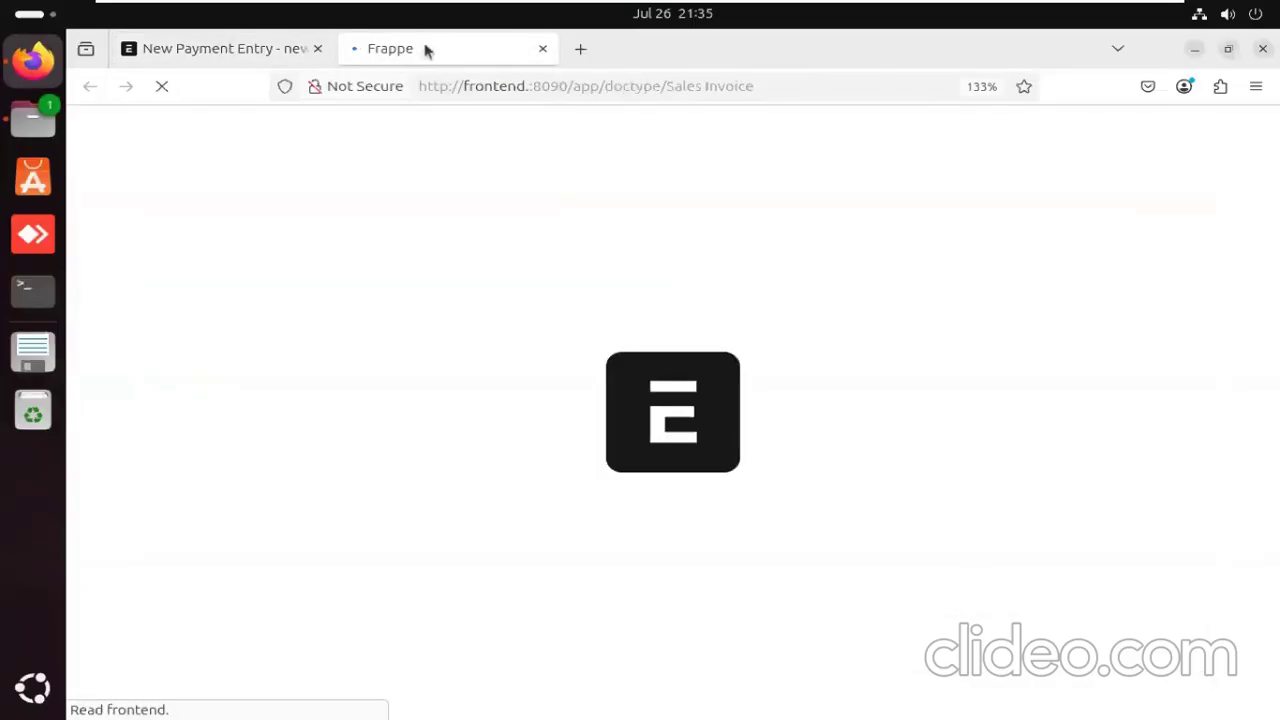
left_click(245, 50)
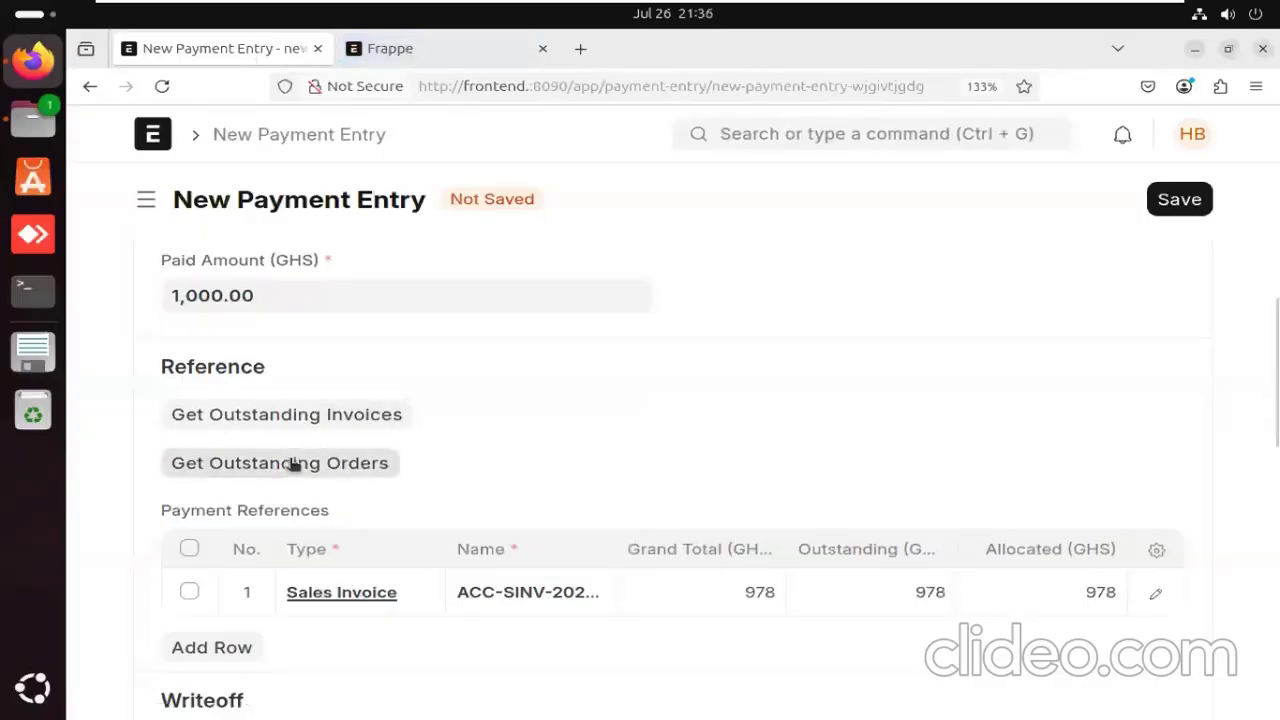
Select the sales invoice row in the payment references, and check and close the separate Sales Invoice tab.
scroll(297, 503, "down", 3)
left_click(189, 430)
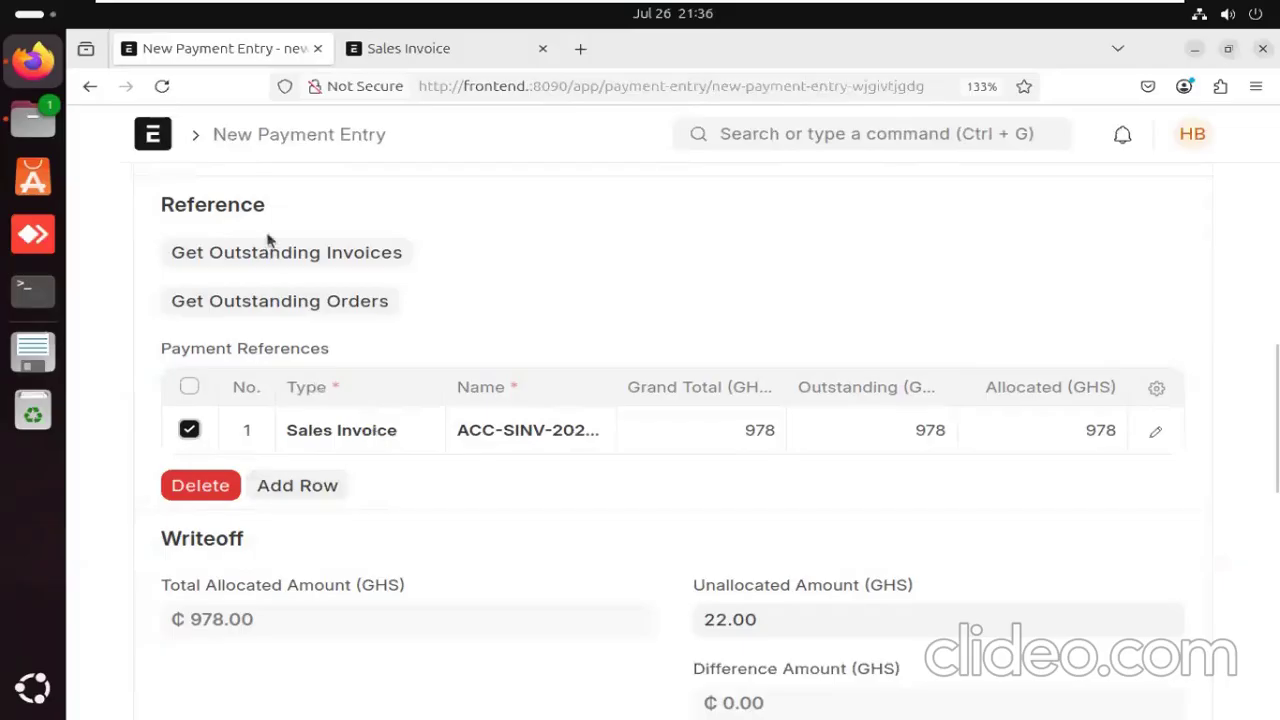
scroll(469, 466, "up", 4)
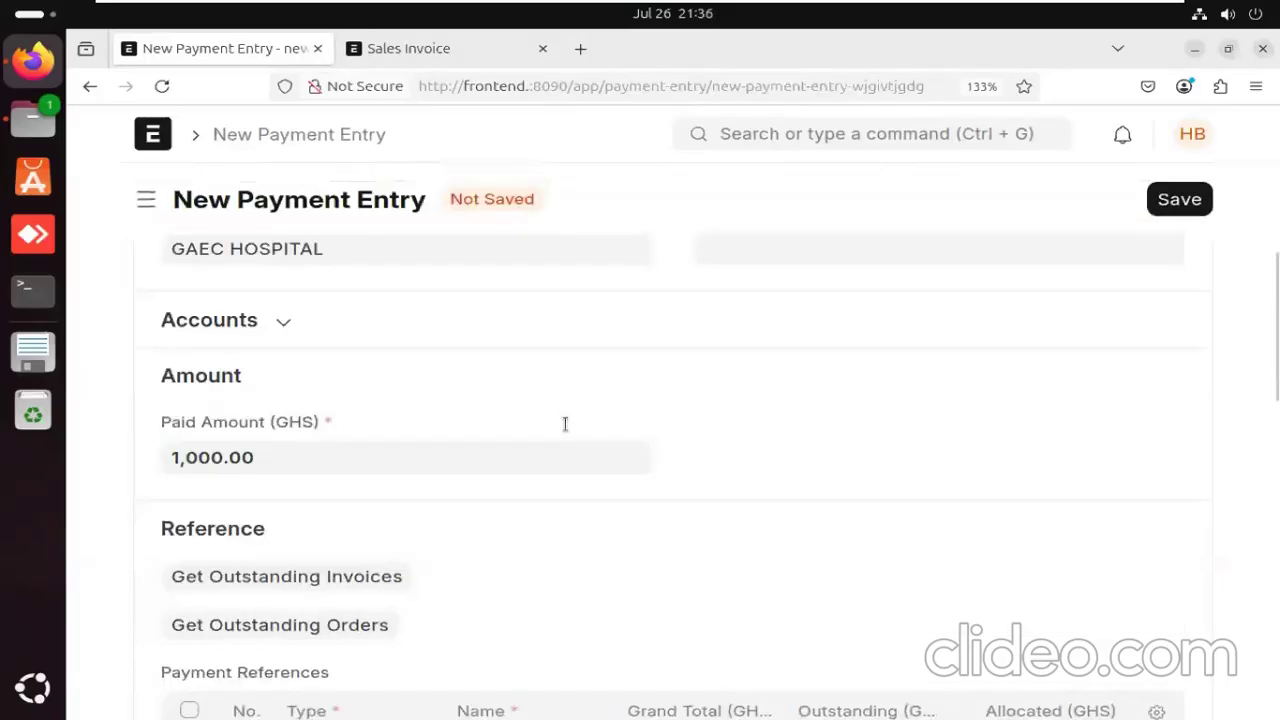
scroll(565, 430, "up", 3)
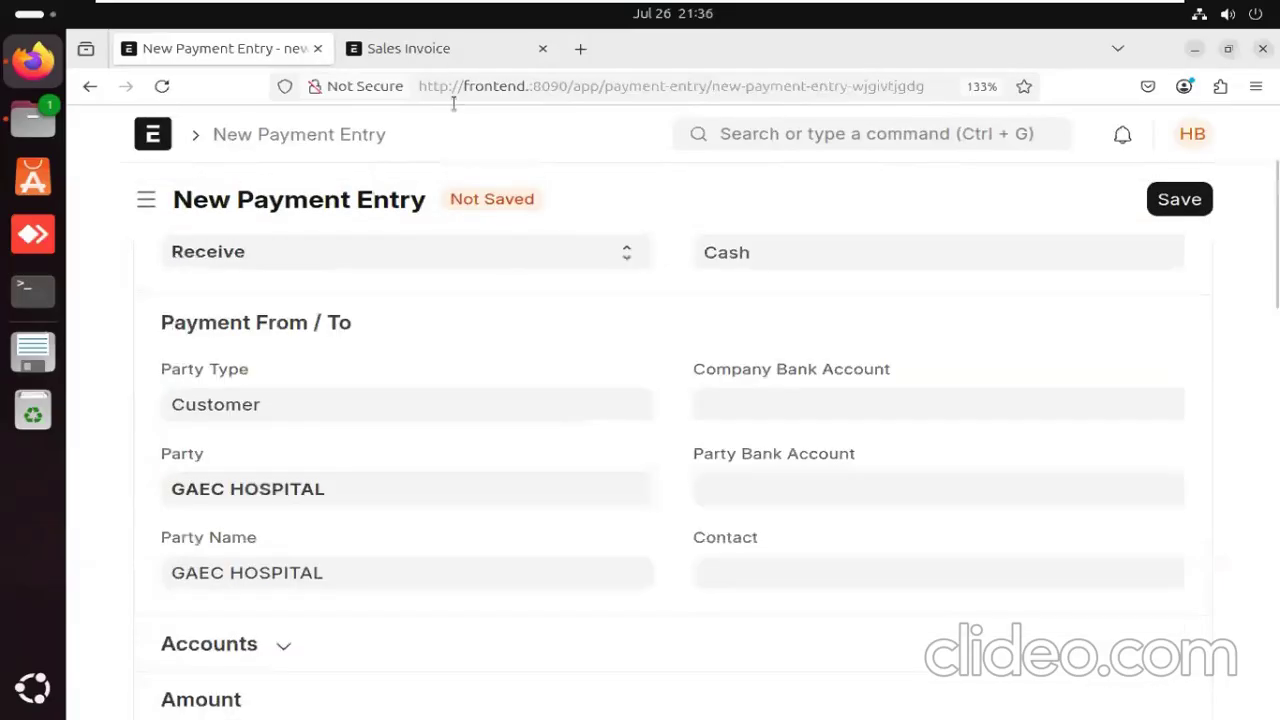
left_click(450, 49)
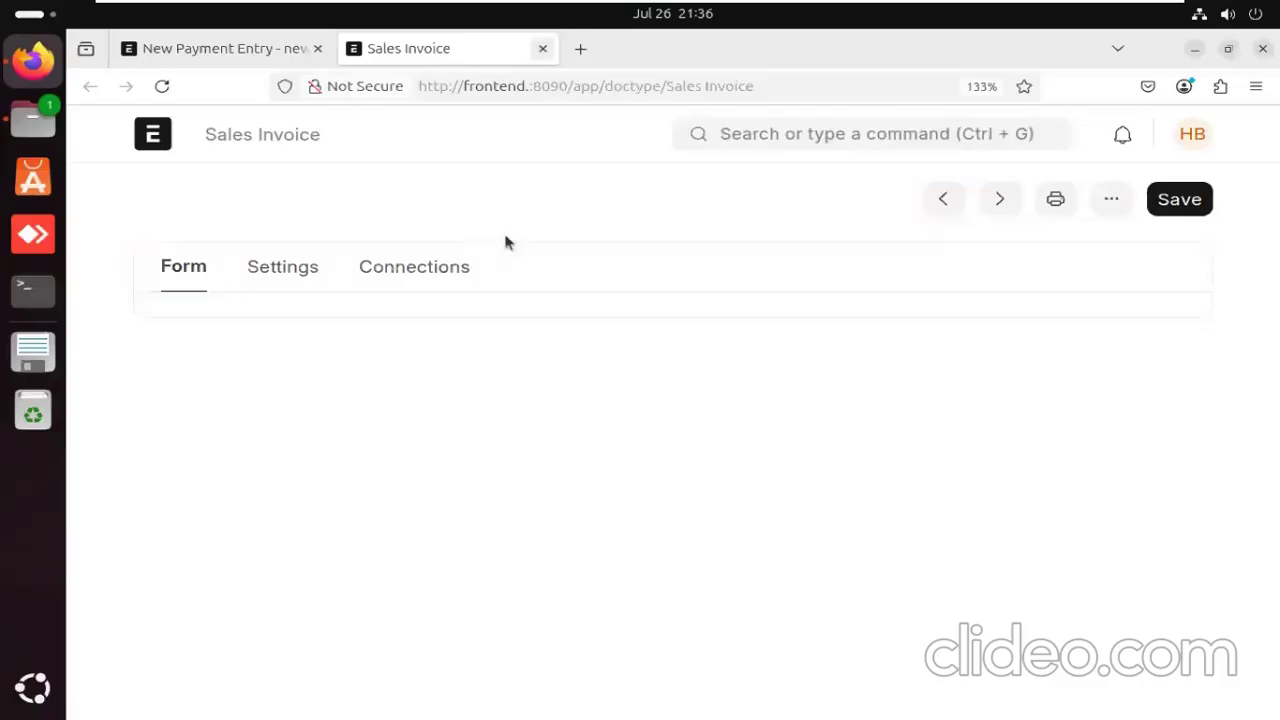
key("ctrl+w")
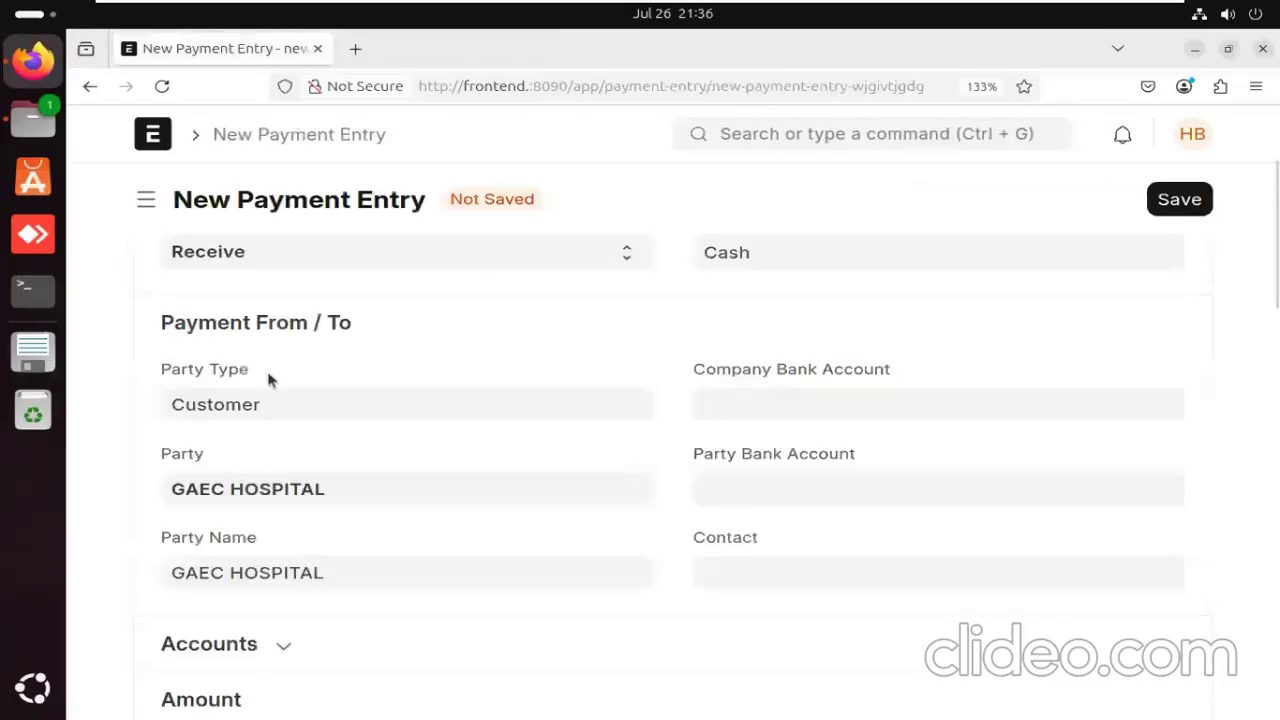
Change the paid amount to 978 GHS to match the invoice's outstanding amount and save the payment entry.
scroll(339, 493, "down", 2)
scroll(339, 493, "down", 8)
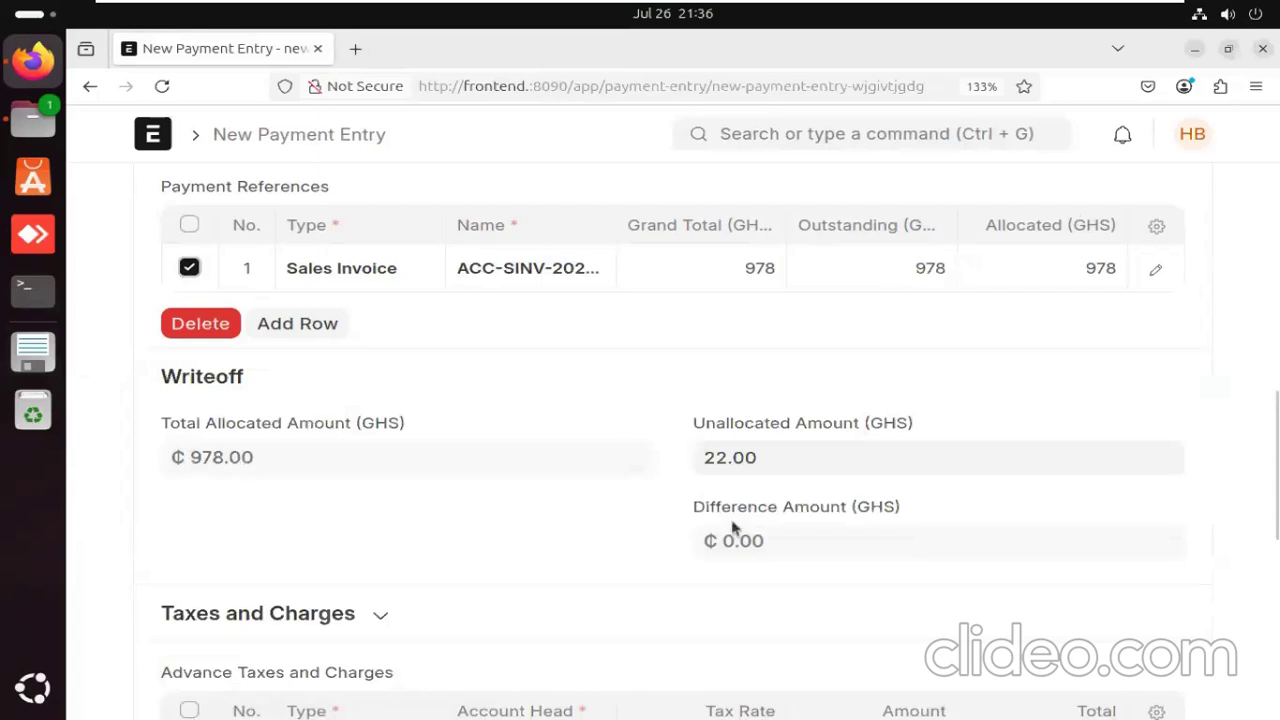
scroll(733, 528, "down", 3)
scroll(731, 528, "up", 4)
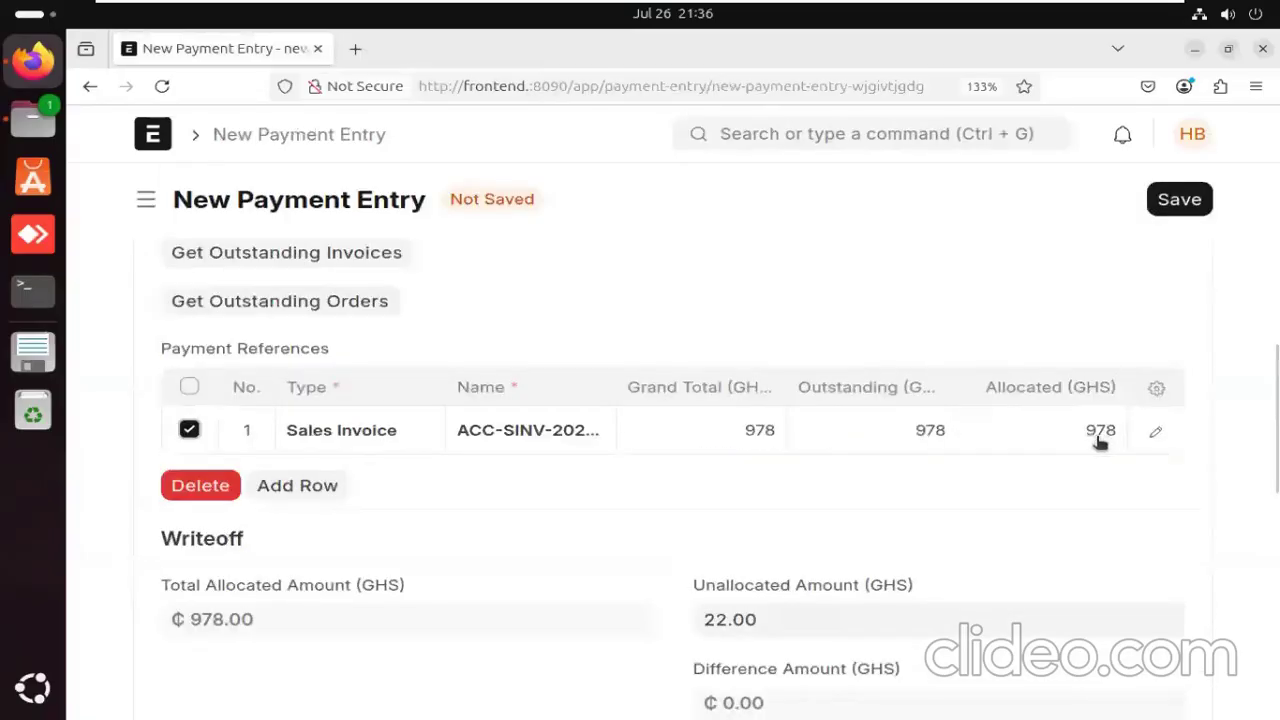
scroll(370, 425, "up", 3)
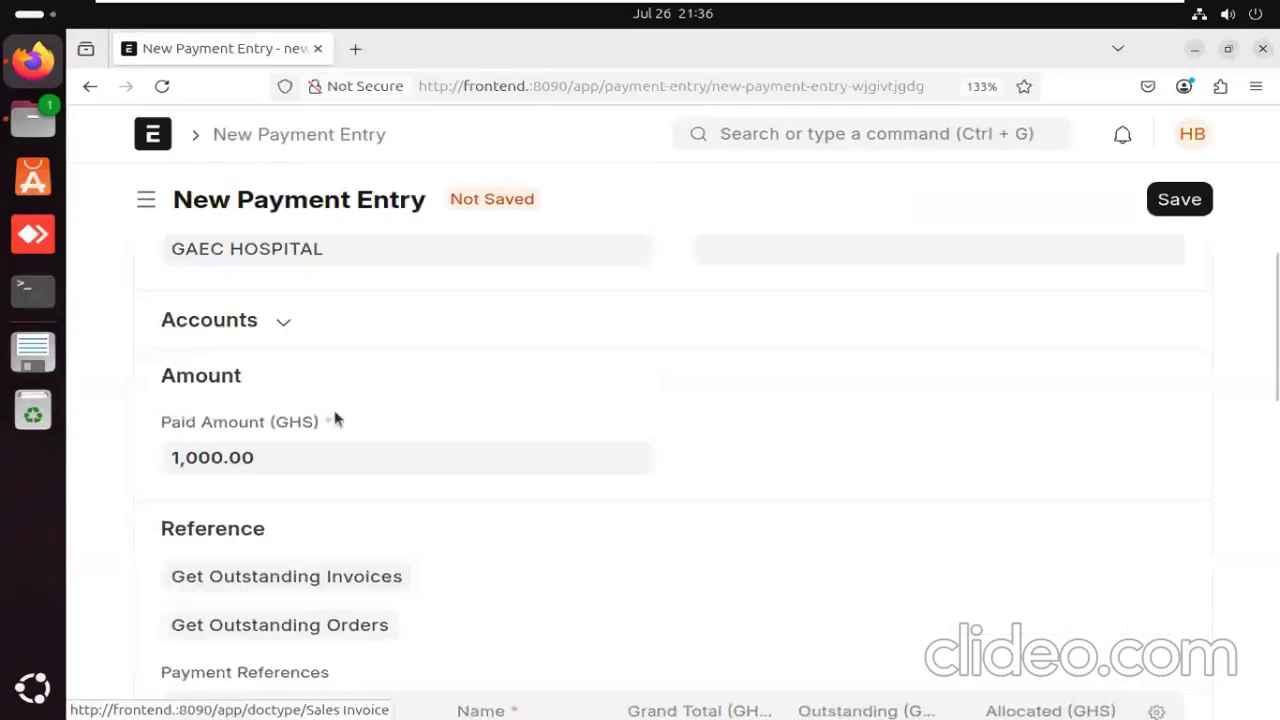
left_click(264, 457)
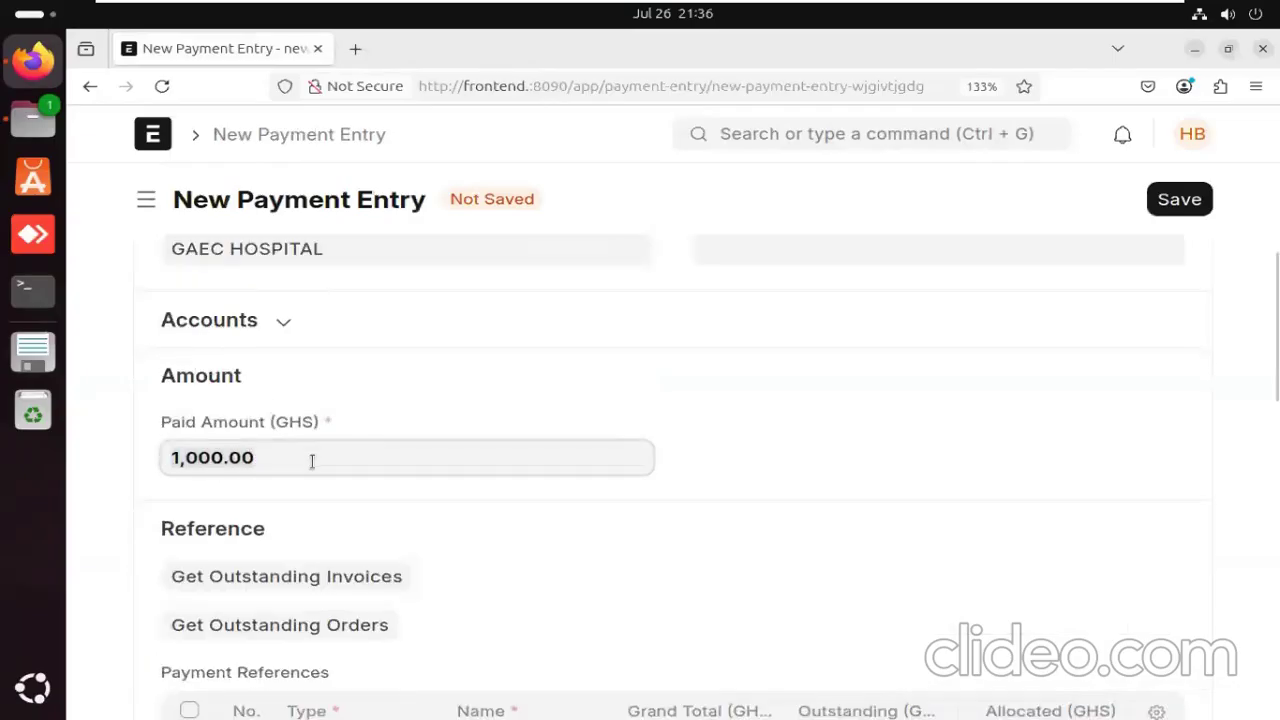
key("ctrl+a")
type("978")
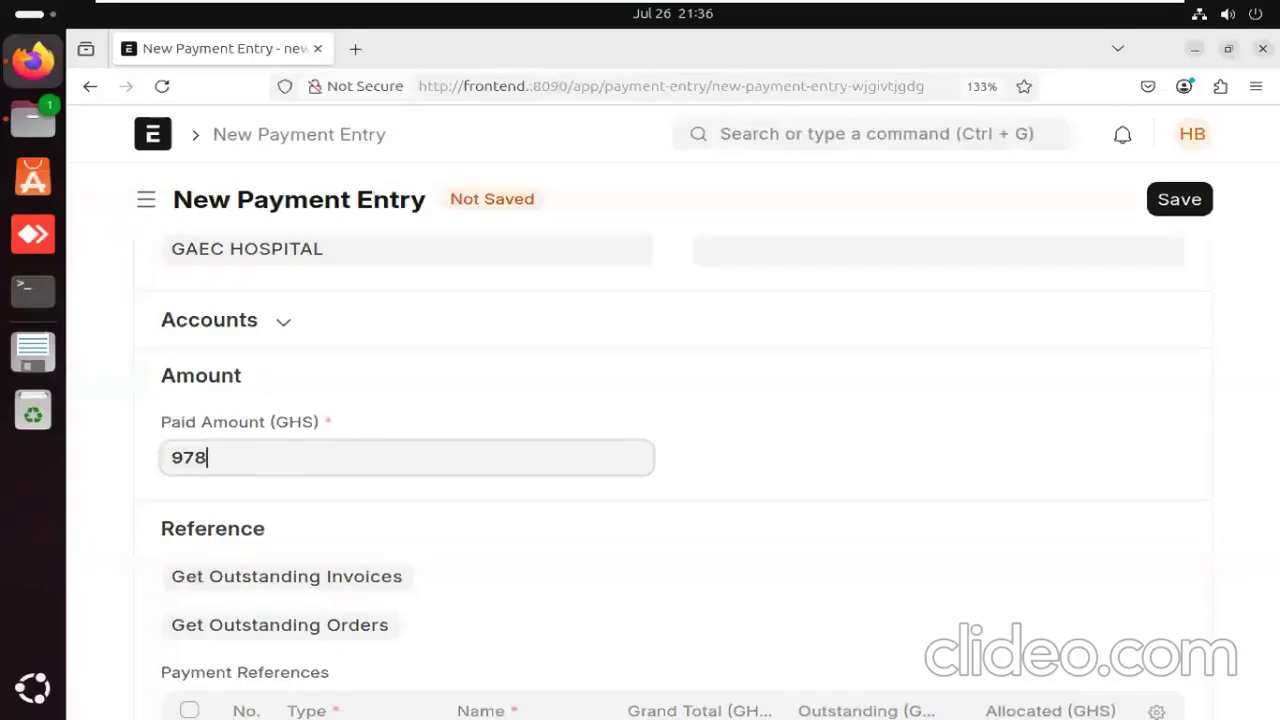
left_click(1177, 205)
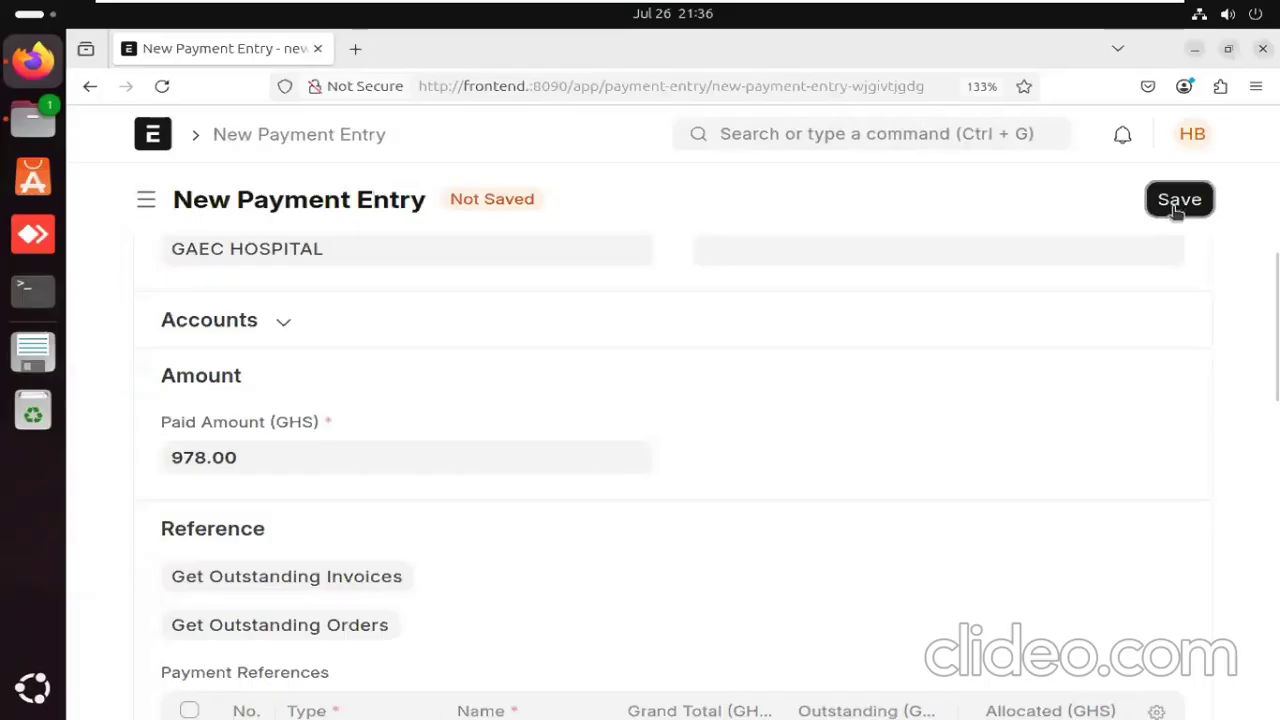
left_click(1177, 205)
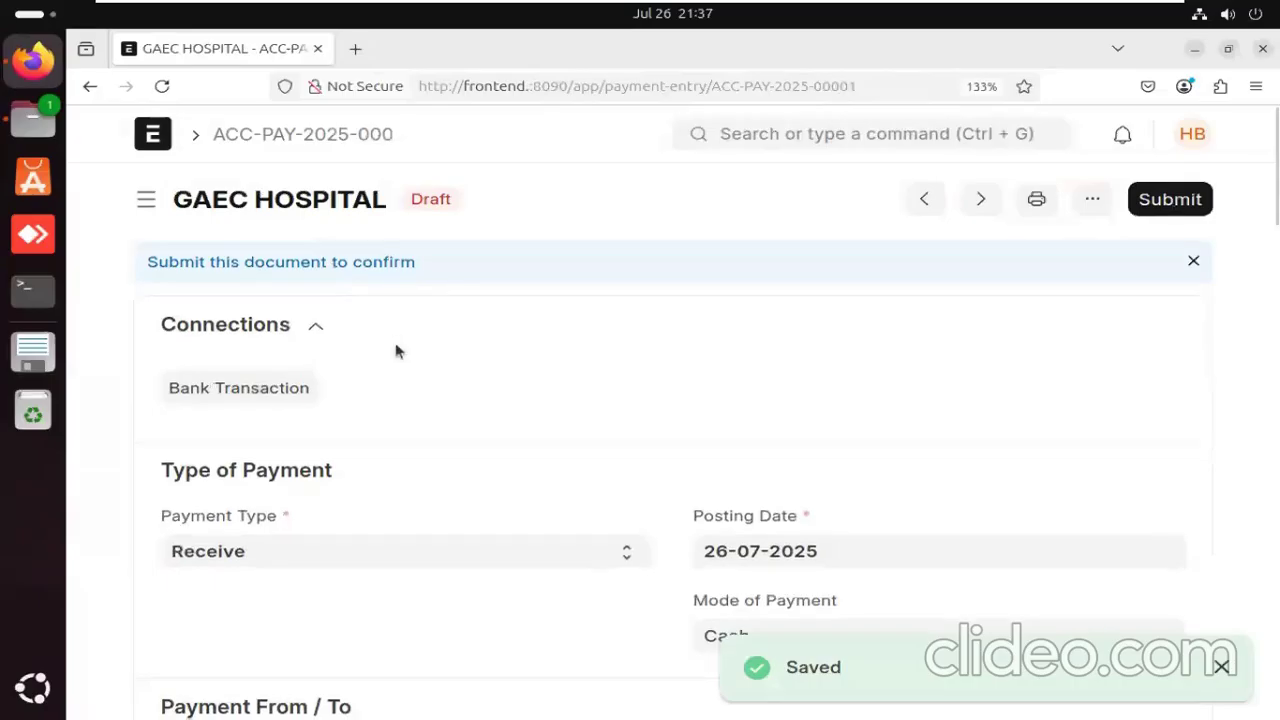
Examine the saved payment entry's party, expanded account details, paid amount, invoice reference and writeoff amounts.
scroll(395, 350, "down", 3)
scroll(398, 349, "down", 2)
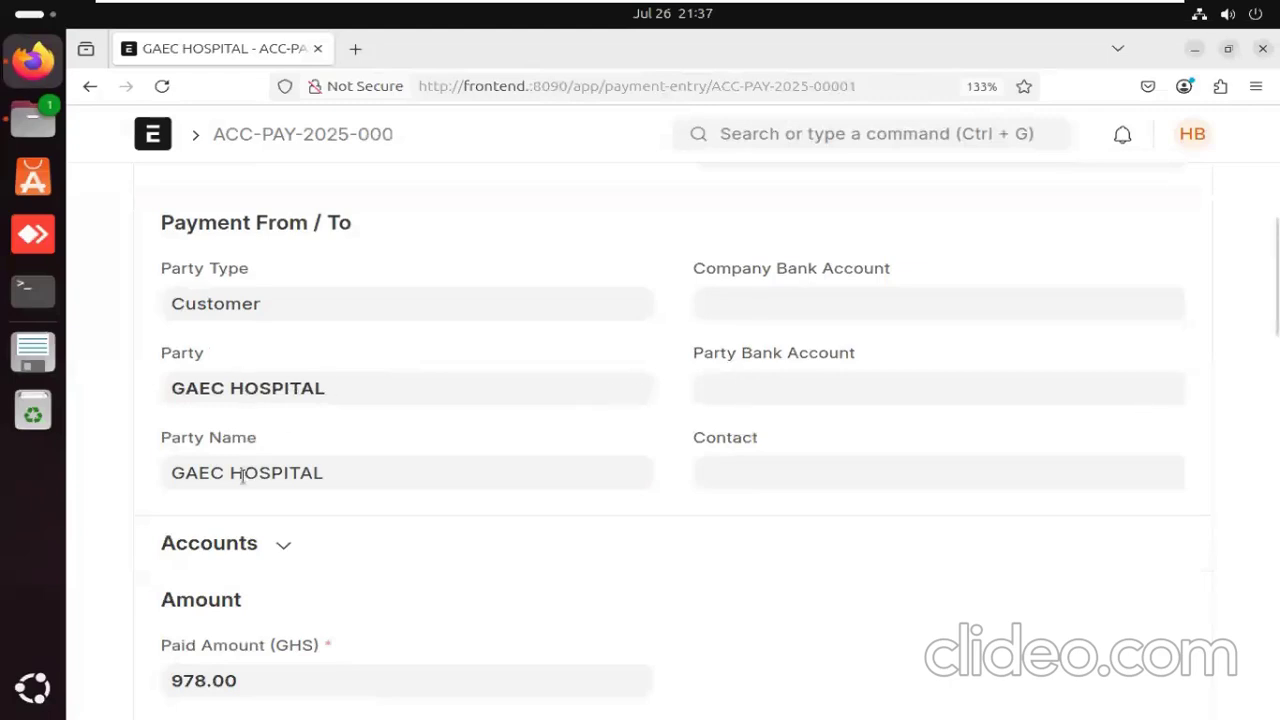
scroll(240, 475, "down", 2)
left_click(278, 384)
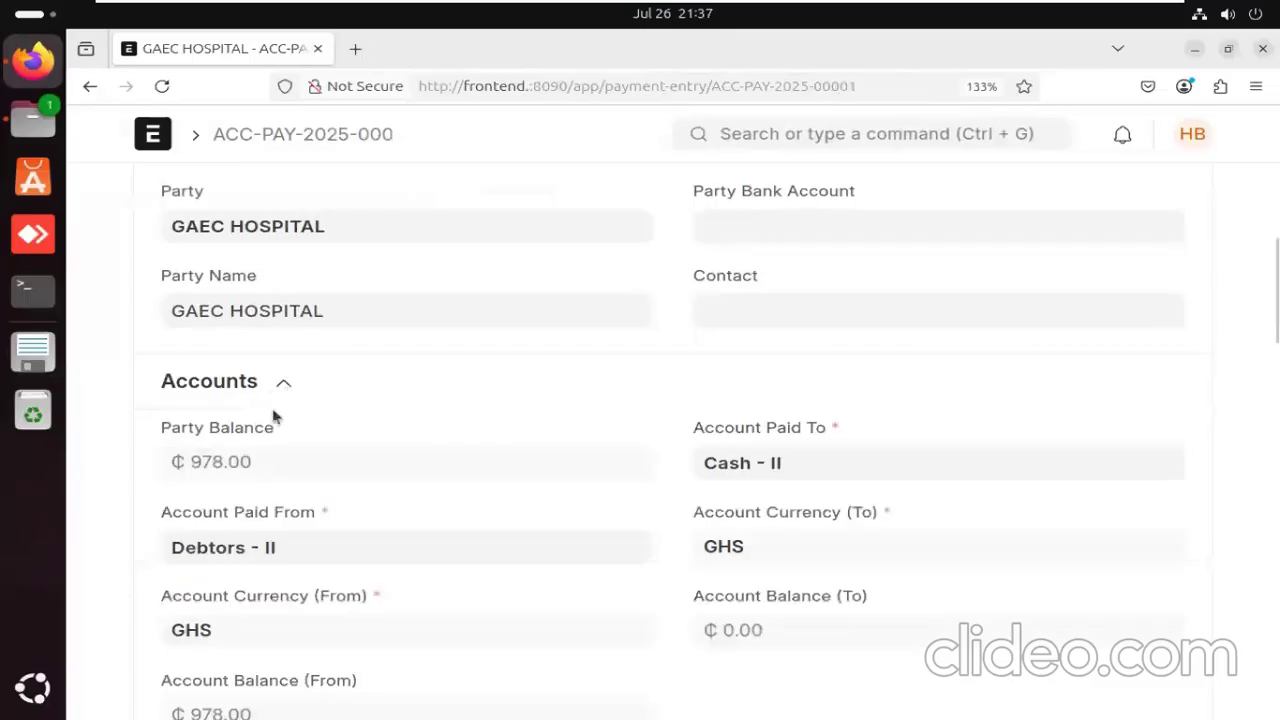
scroll(286, 430, "down", 1)
scroll(286, 430, "down", 1)
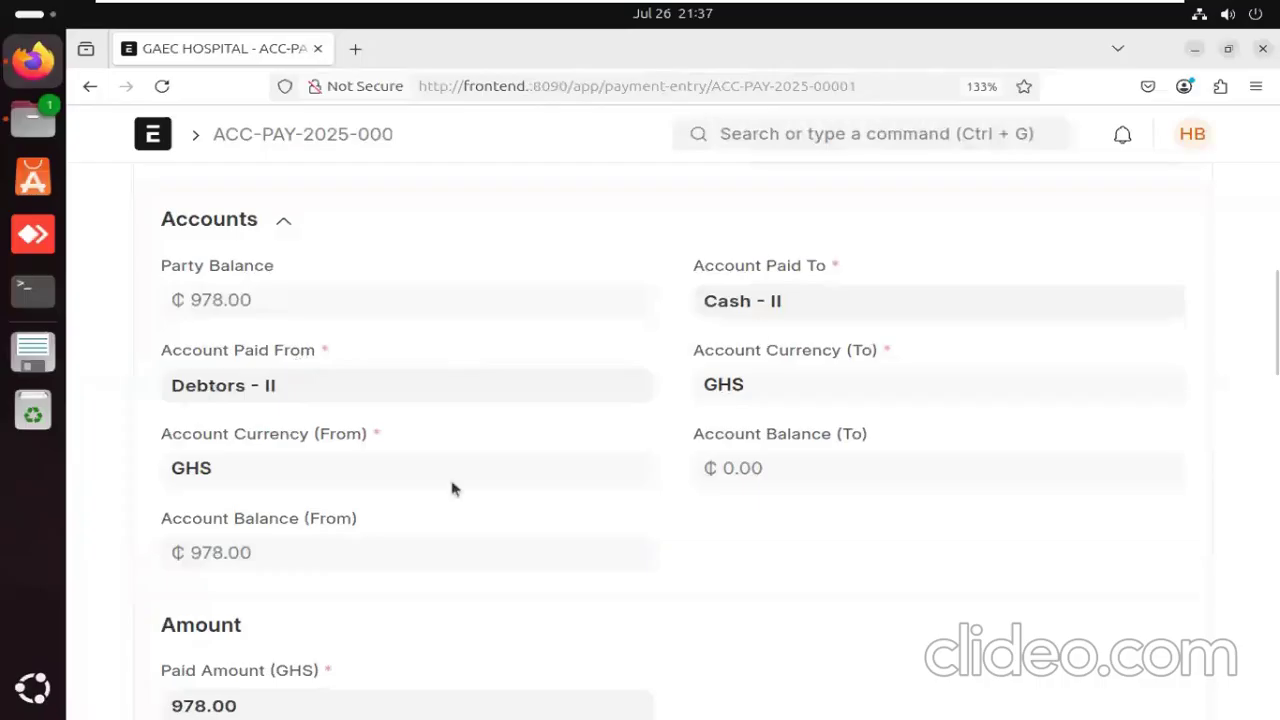
scroll(449, 486, "down", 5)
scroll(449, 486, "down", 6)
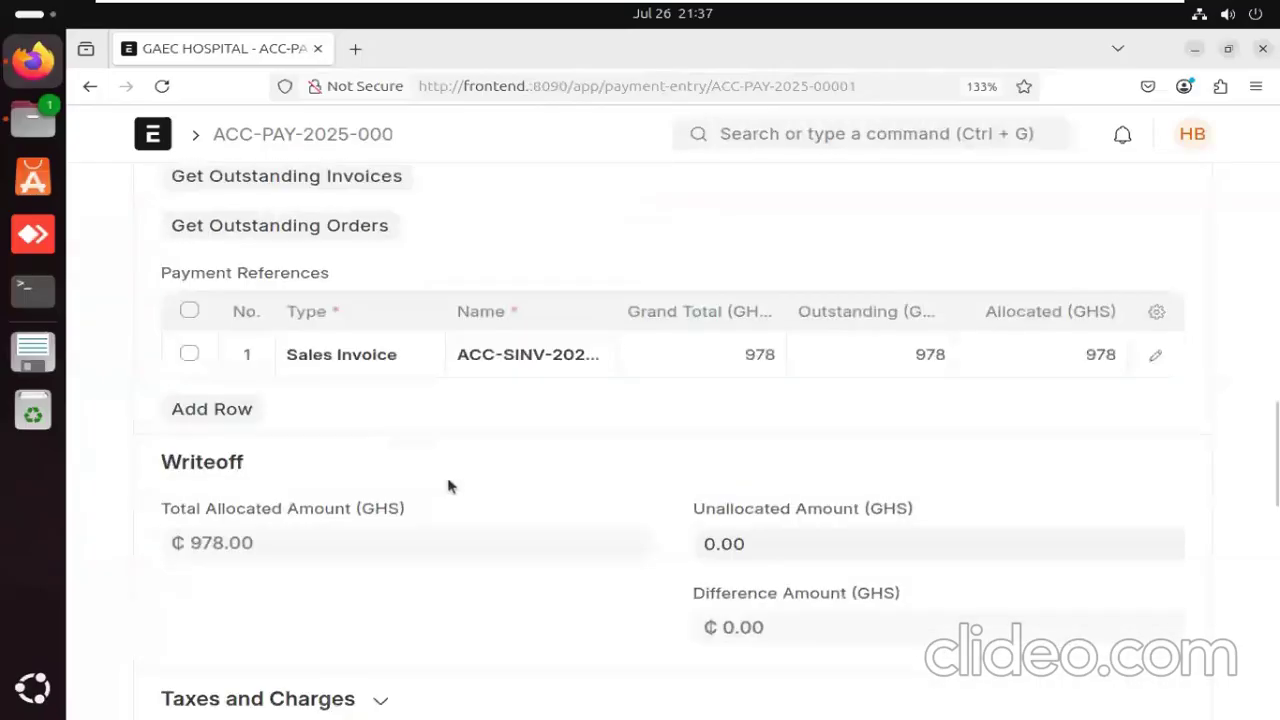
Review the payment entry's taxes and charges, deductions, cheque/reference, accounting dimensions and more information sections.
scroll(448, 484, "down", 4)
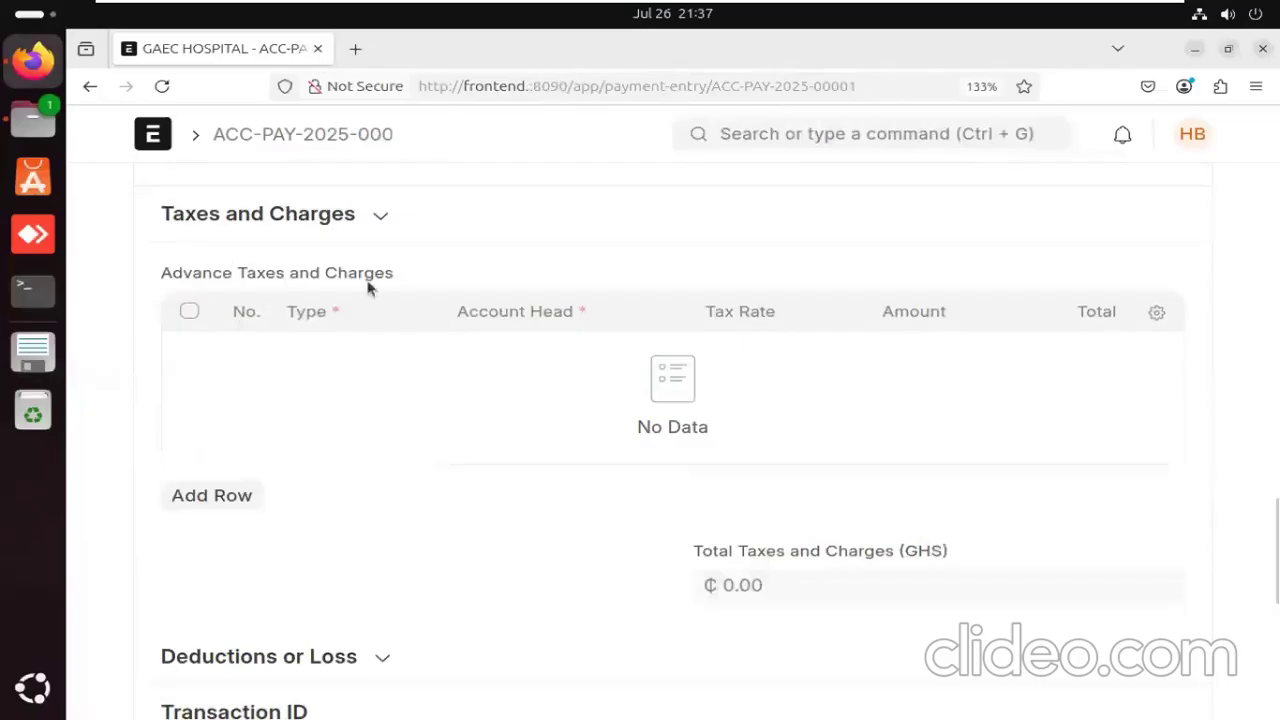
scroll(433, 340, "down", 1)
scroll(433, 347, "down", 7)
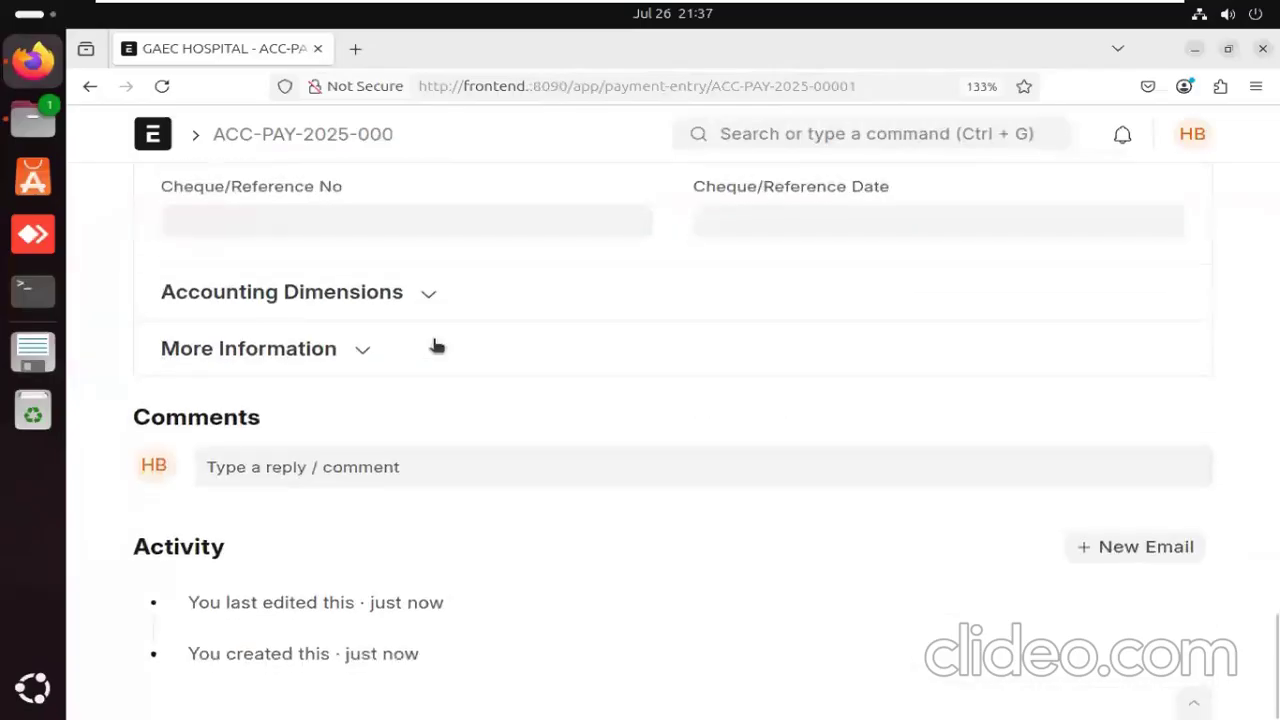
scroll(434, 346, "up", 2)
left_click(252, 383)
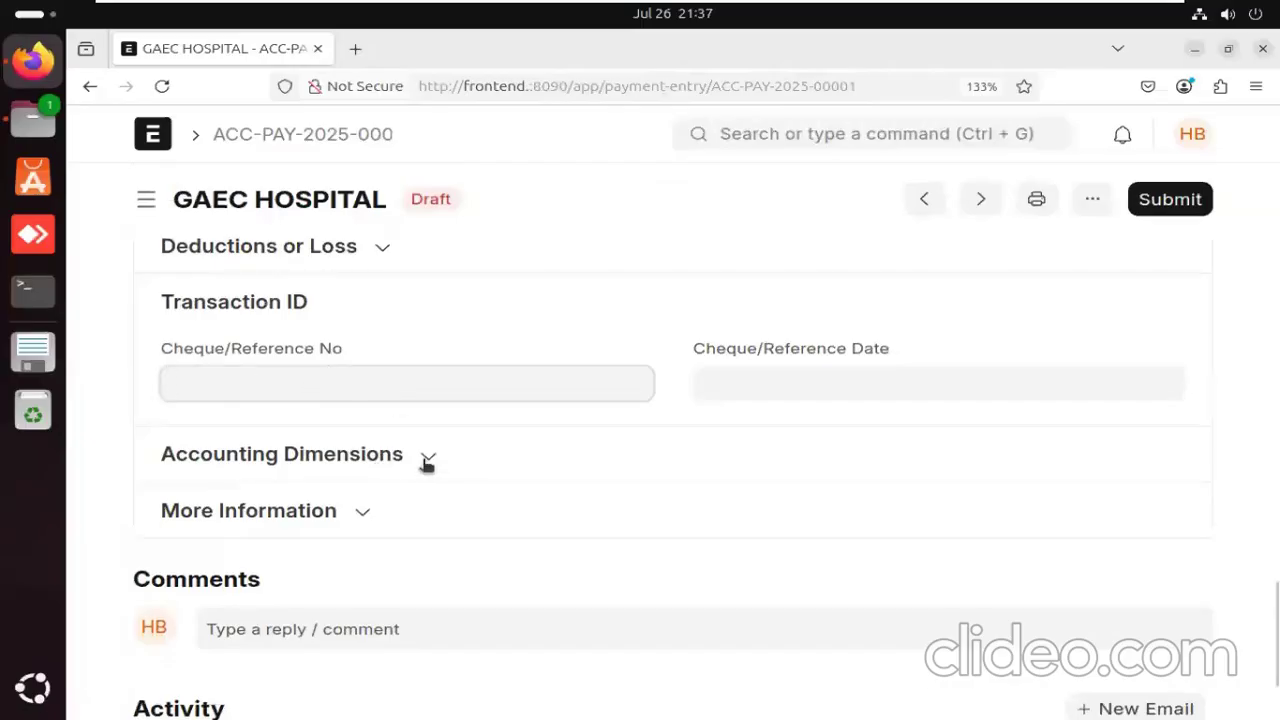
scroll(600, 455, "down", 2)
scroll(860, 446, "up", 15)
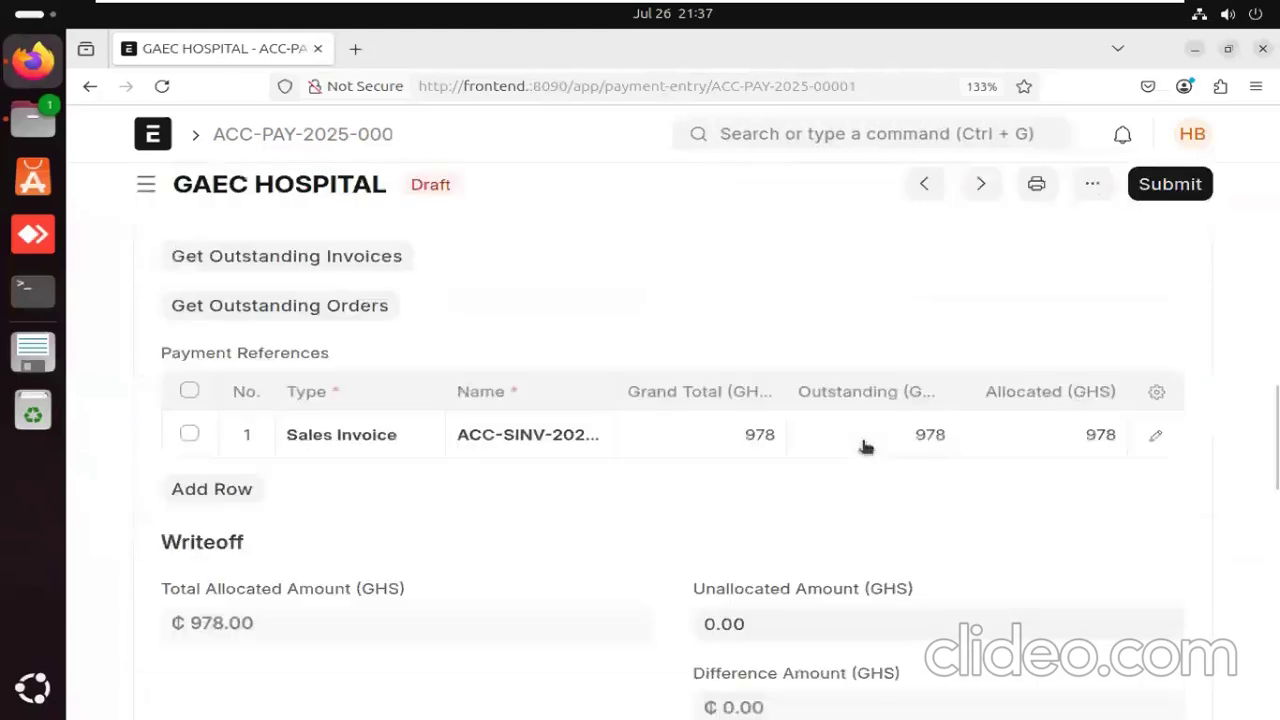
Submit the GAEC HOSPITAL payment entry permanently and check its paid amount and payment references.
left_click(1170, 200)
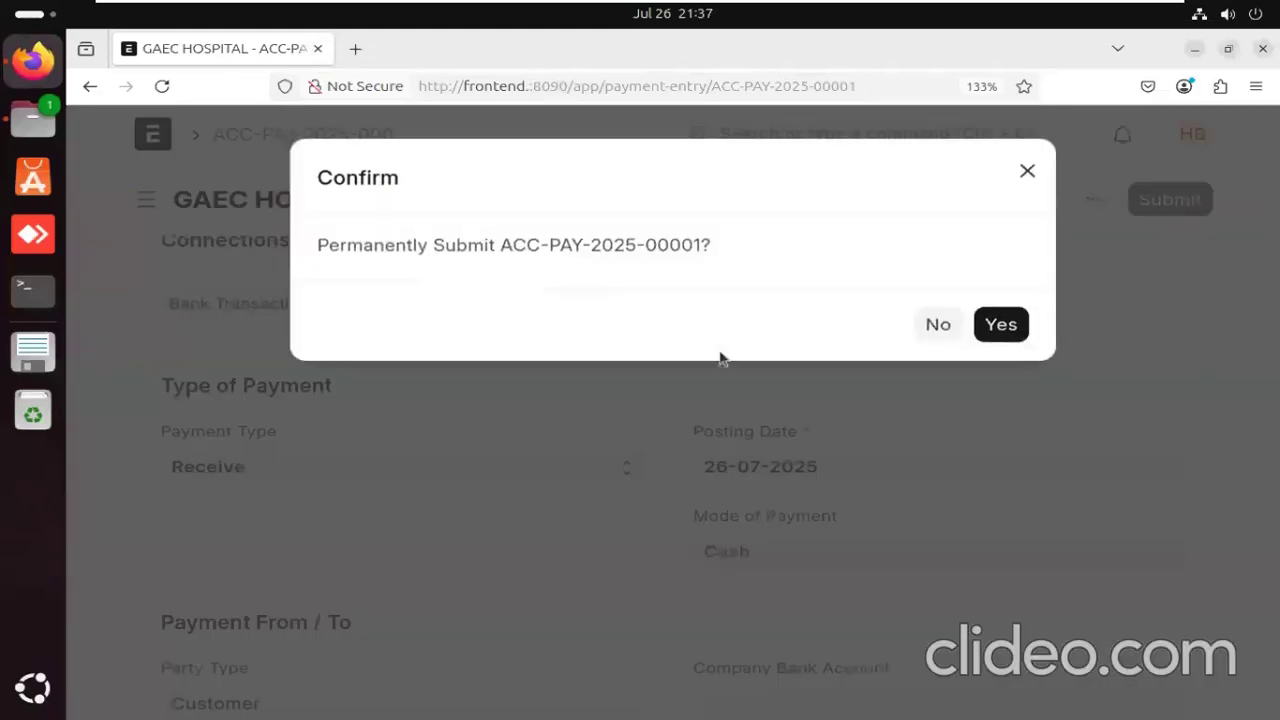
left_click(1000, 322)
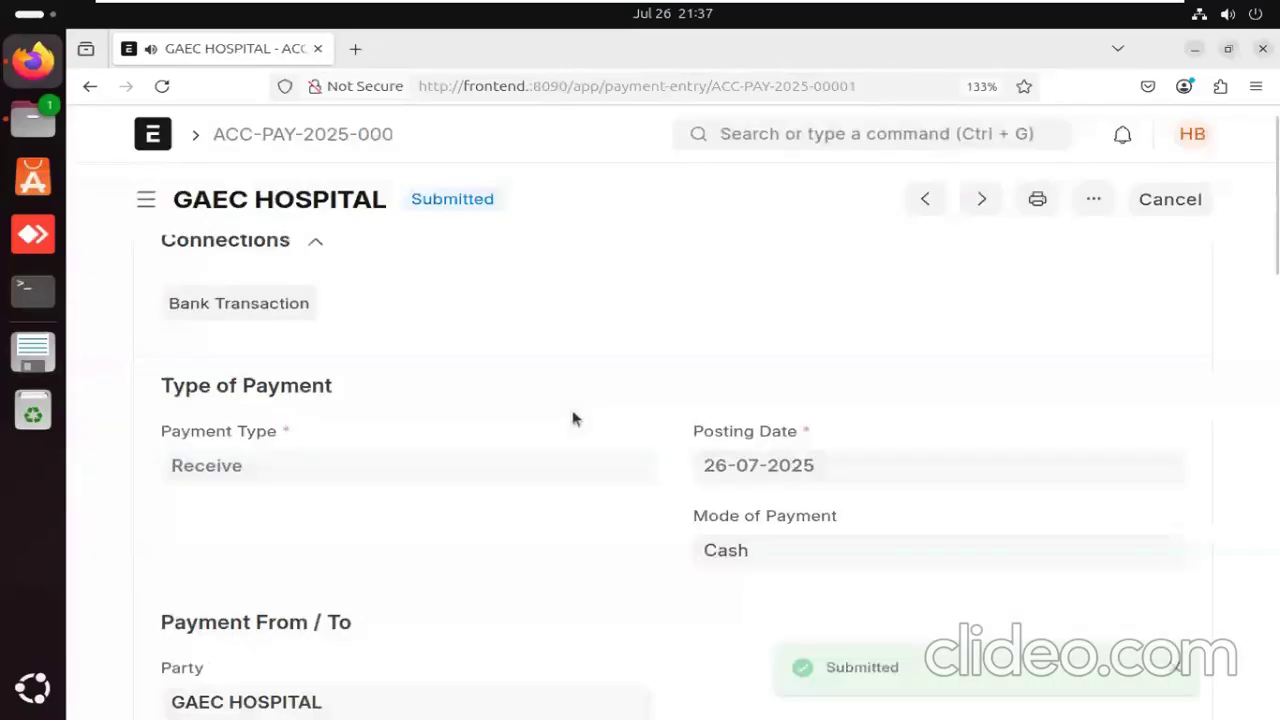
scroll(455, 240, "down", 7)
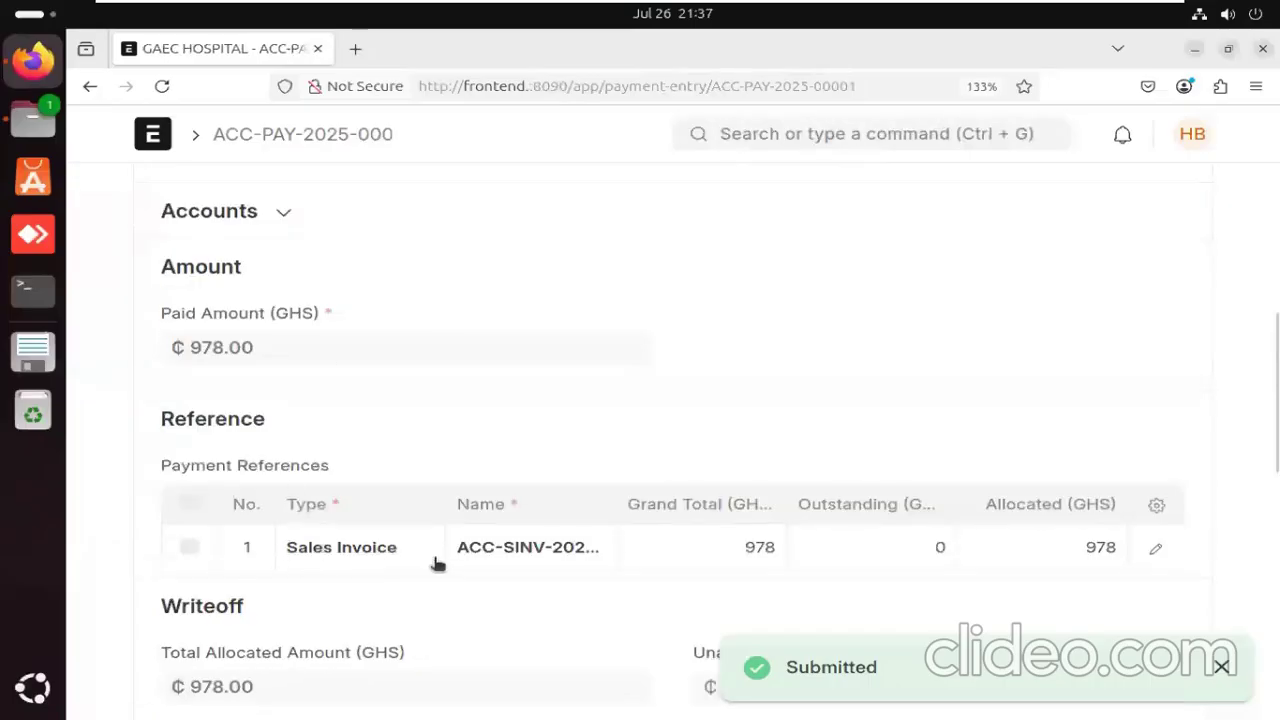
scroll(575, 387, "up", 1)
scroll(575, 387, "up", 8)
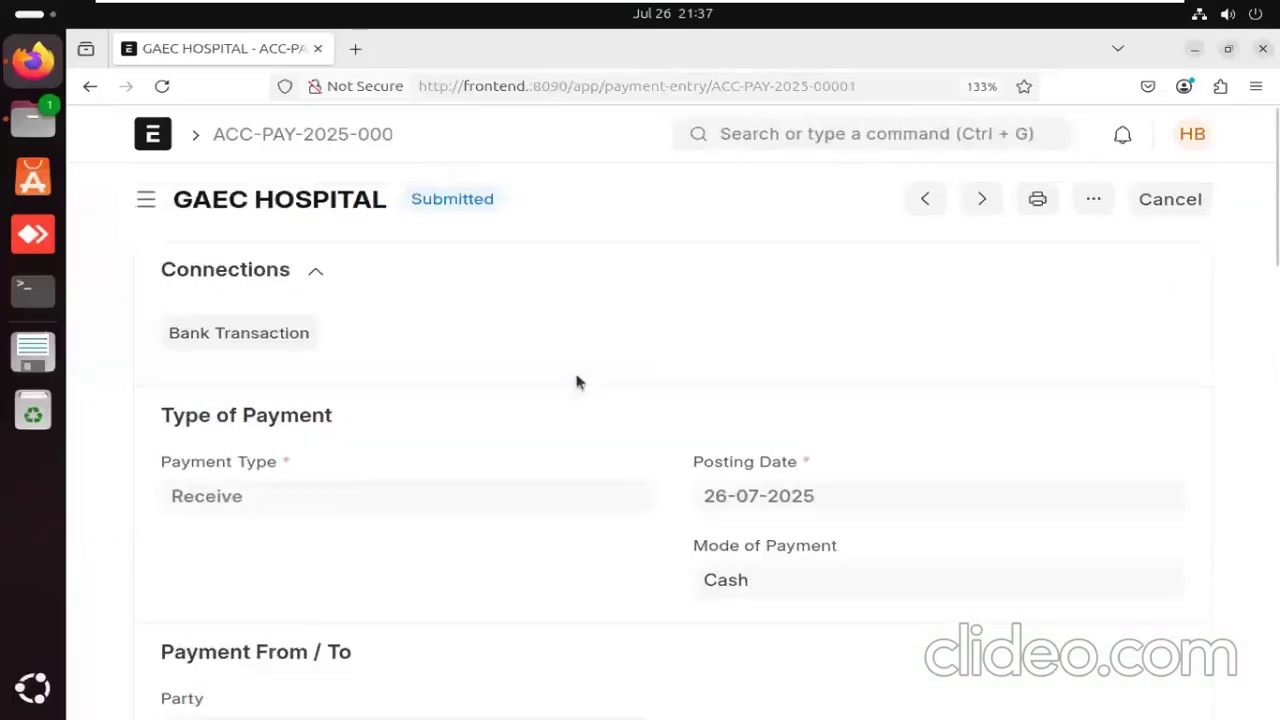
Search for "sales in", open the Sales Invoice list and check the GAEC HOSPITAL invoice's status.
left_click(763, 134)
type("sla")
key("BackSpace")
key("BackSpace")
type("s")
key("BackSpace")
type("ale")
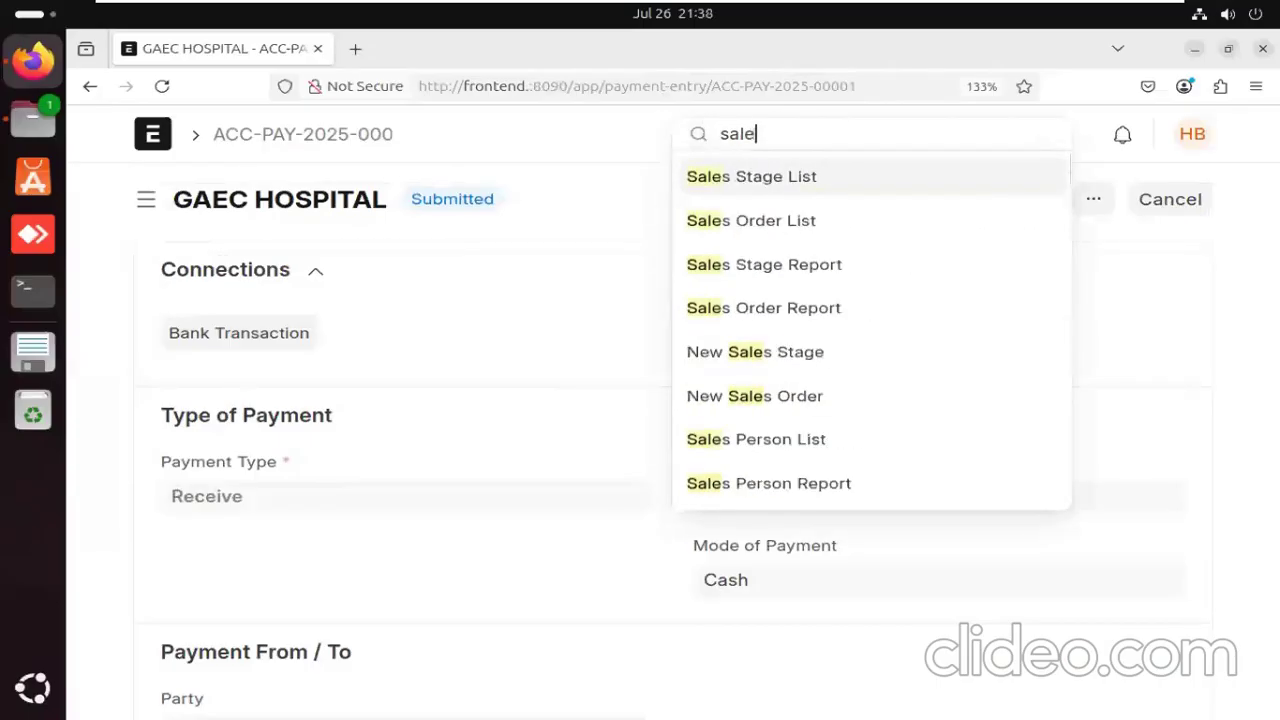
type("s in")
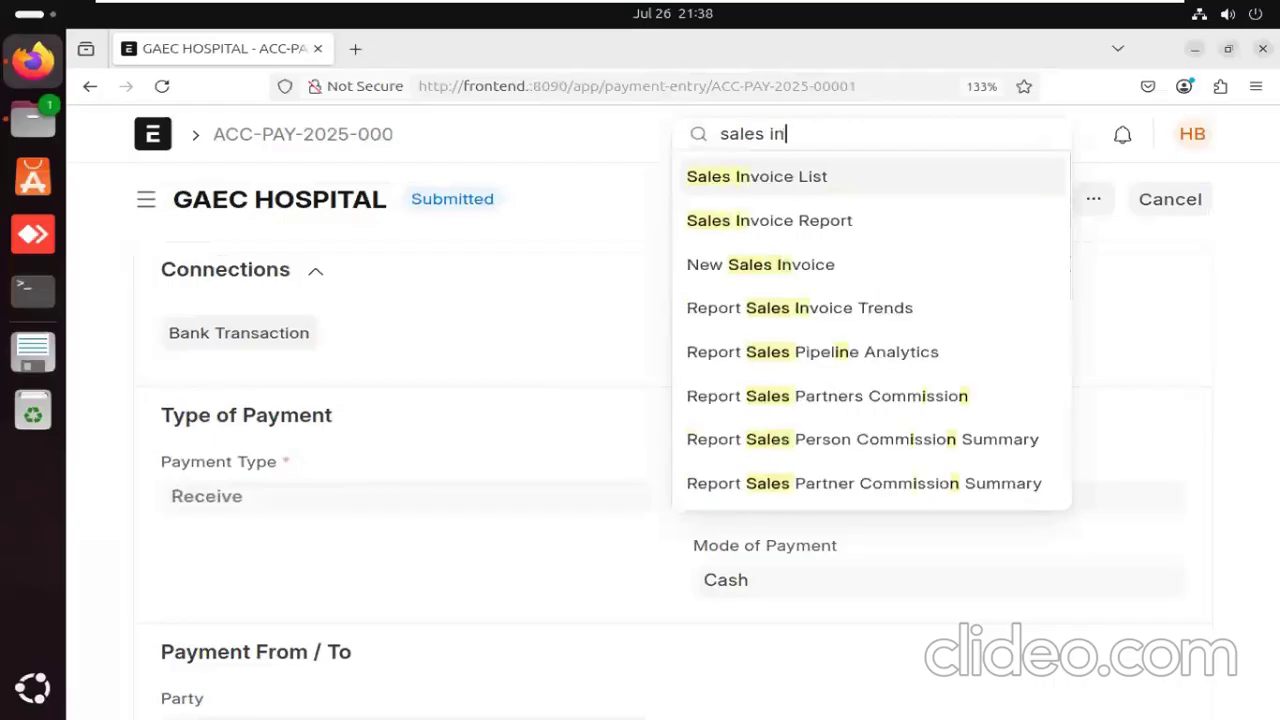
left_click(751, 188)
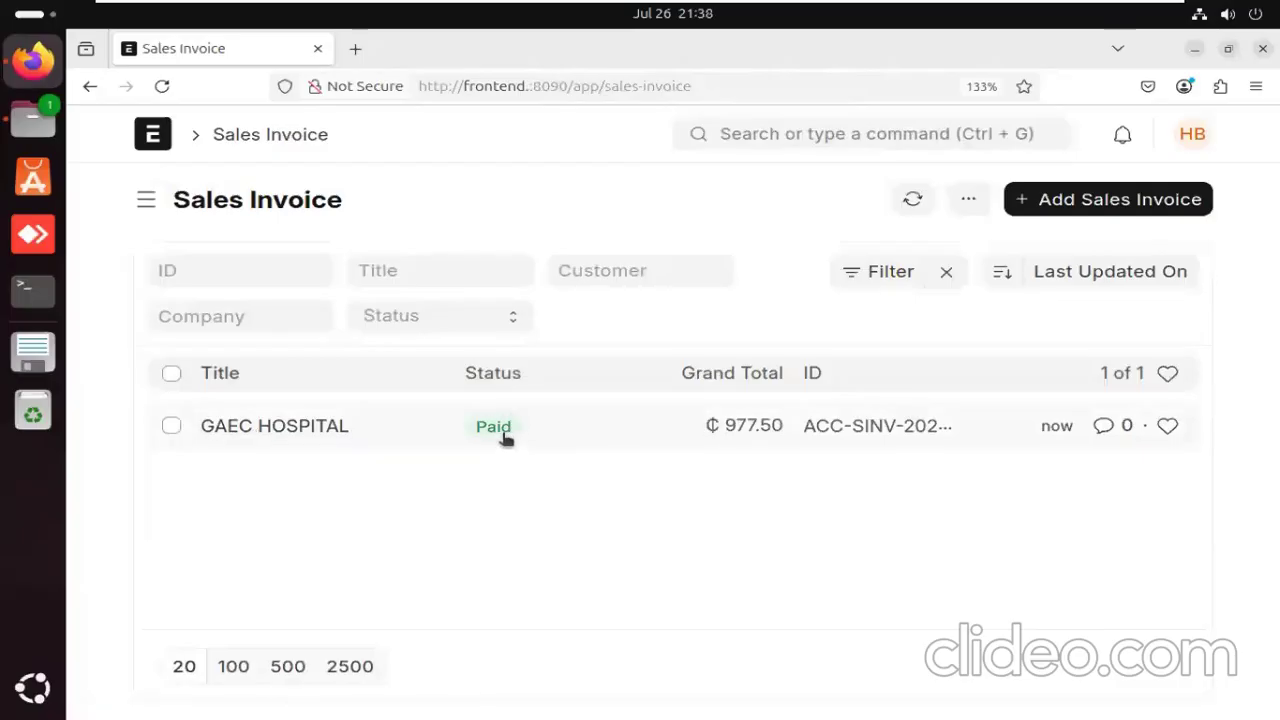
mouse_move(496, 430)
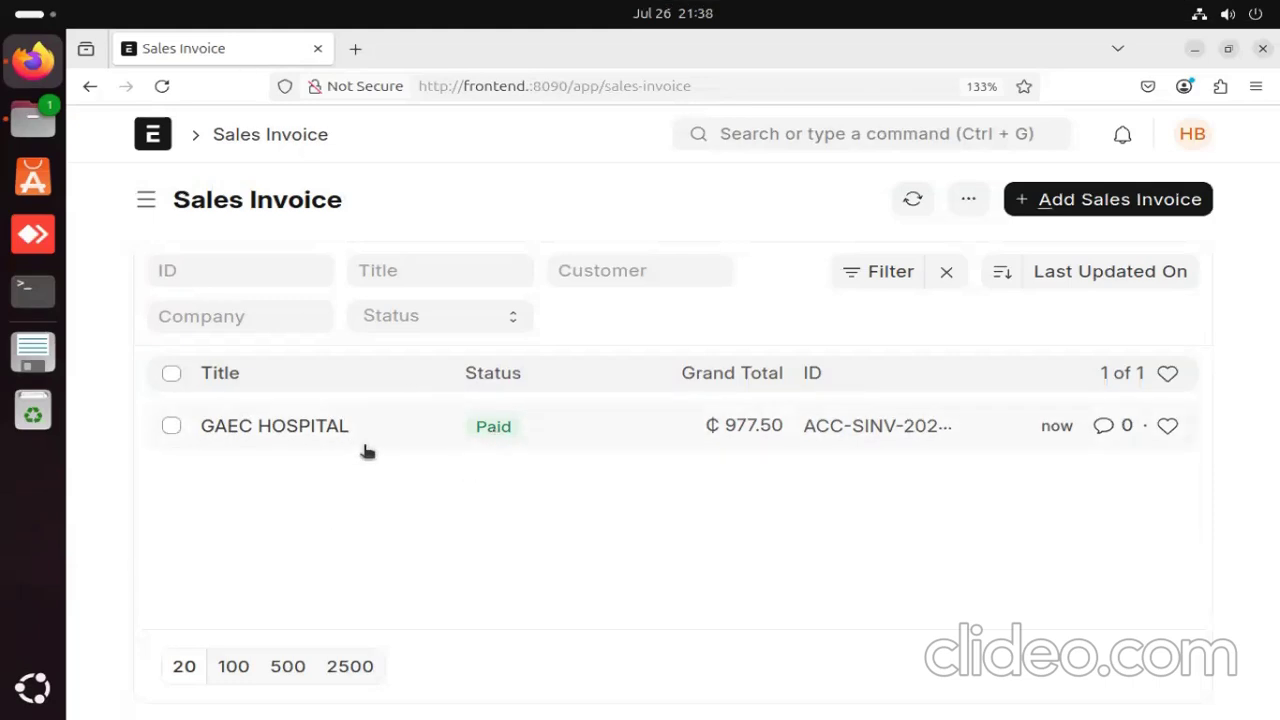
Leave the virtual machine's full screen, switch to the GitHub Main Outline in Chrome and highlight "Recurring Invoices" under Invoicing & Billing.
key("ctrl+alt+Return")
mouse_move(665, 706)
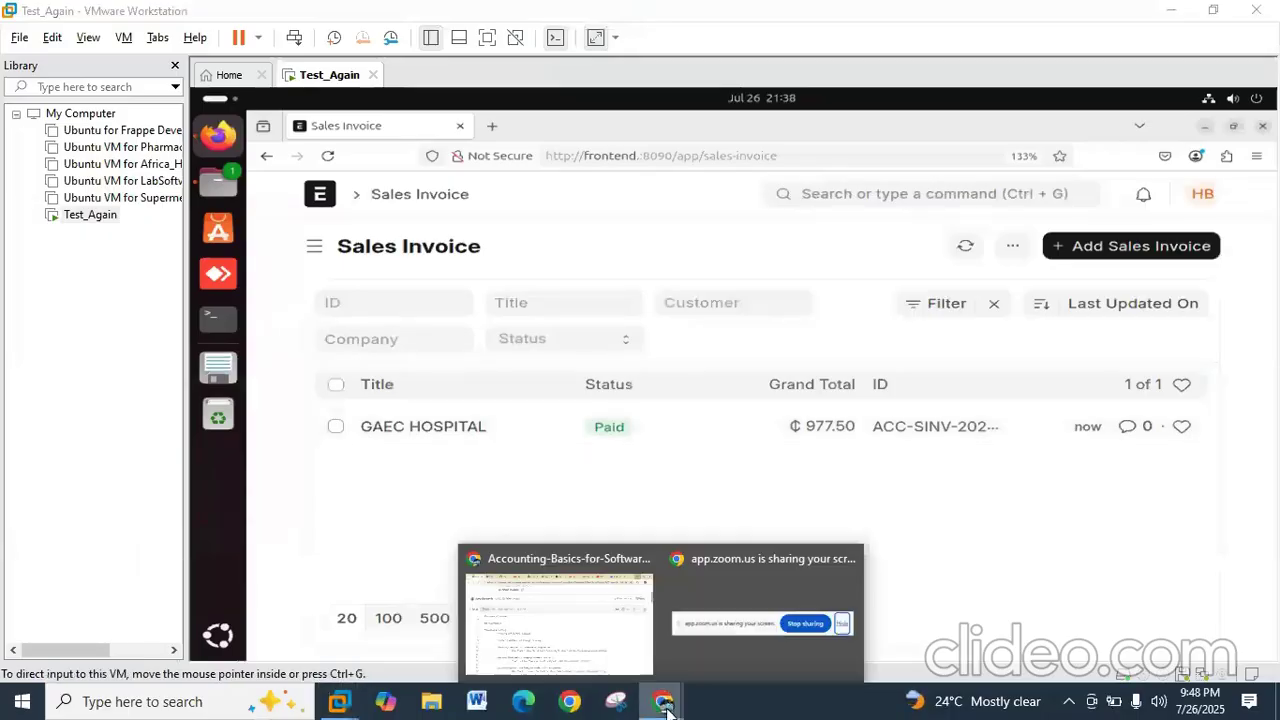
left_click(595, 617)
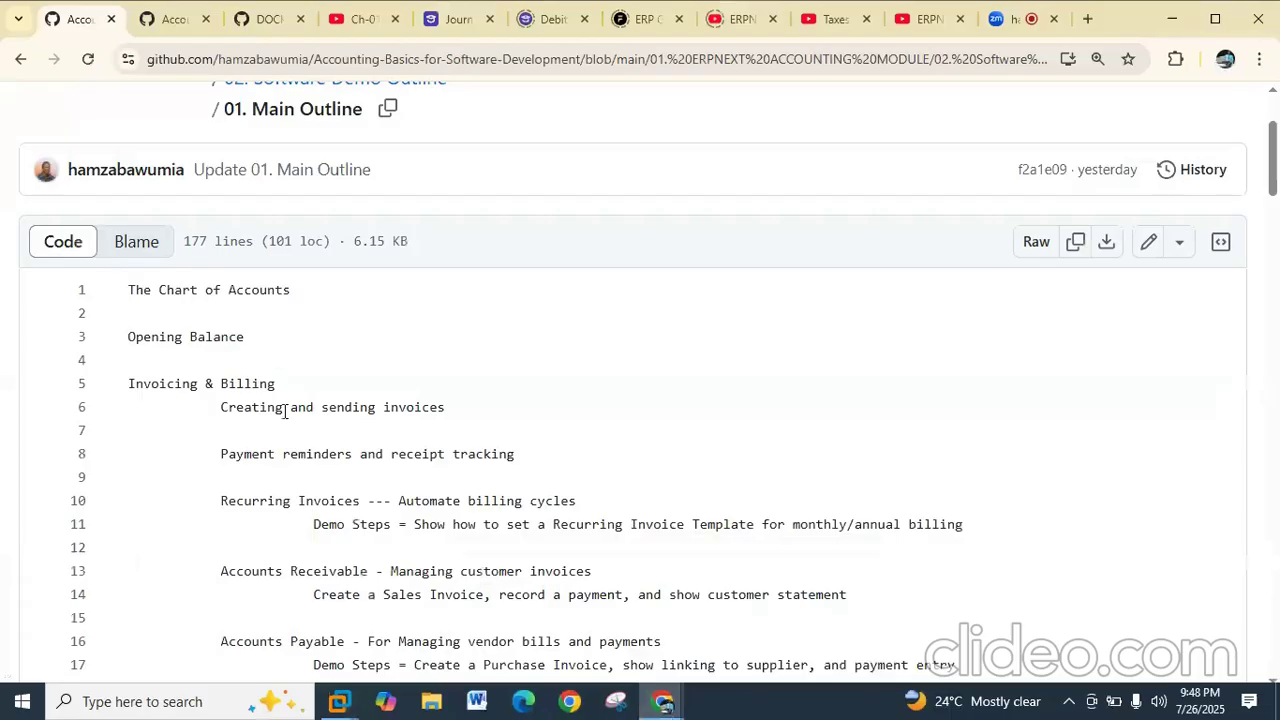
scroll(285, 410, "down", 1)
scroll(240, 386, "down", 1)
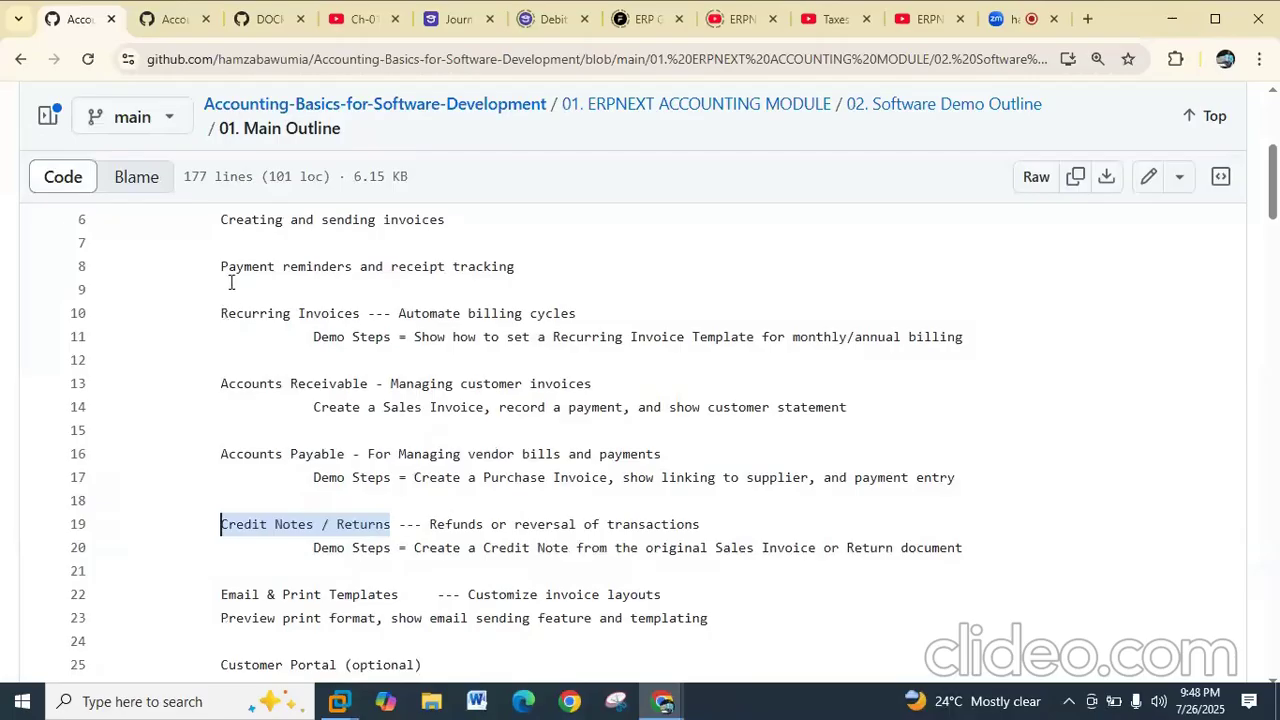
left_click_drag(221, 313, 359, 316)
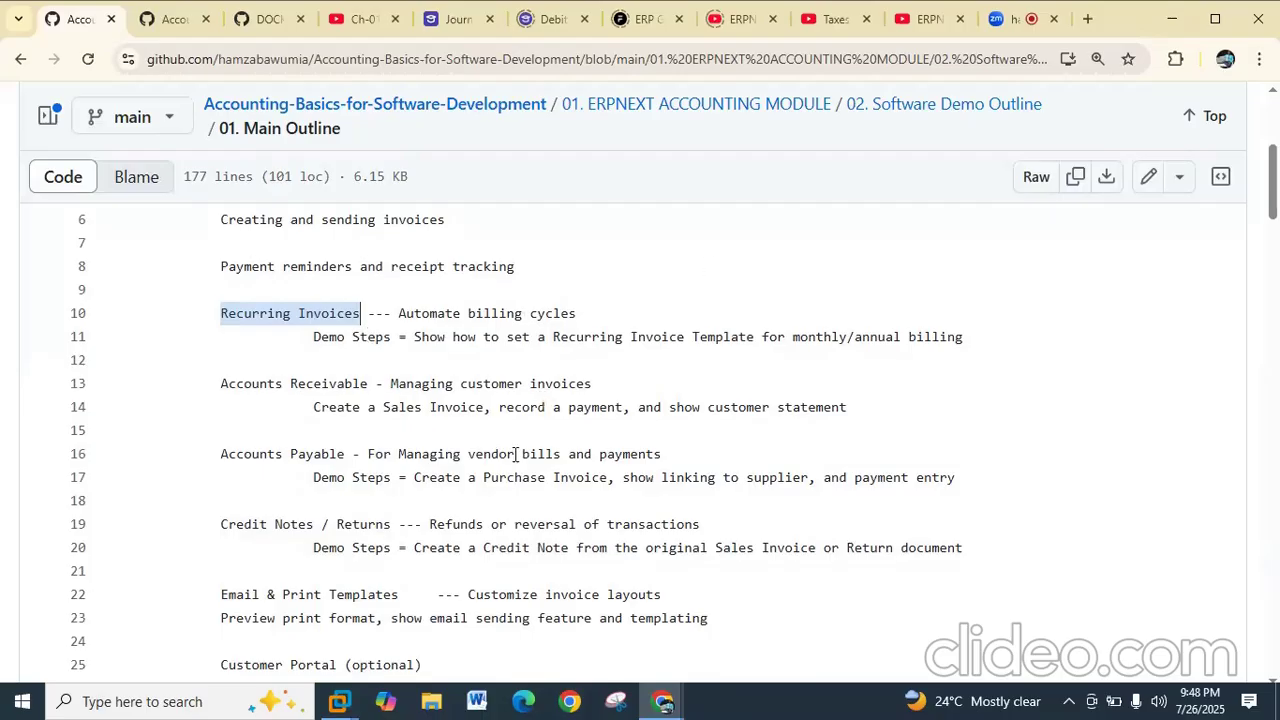
Read through the outline's Taxes section, highlighting its passages on tax collection, purchase tax templates and Item Tax Templates.
scroll(511, 452, "down", 5)
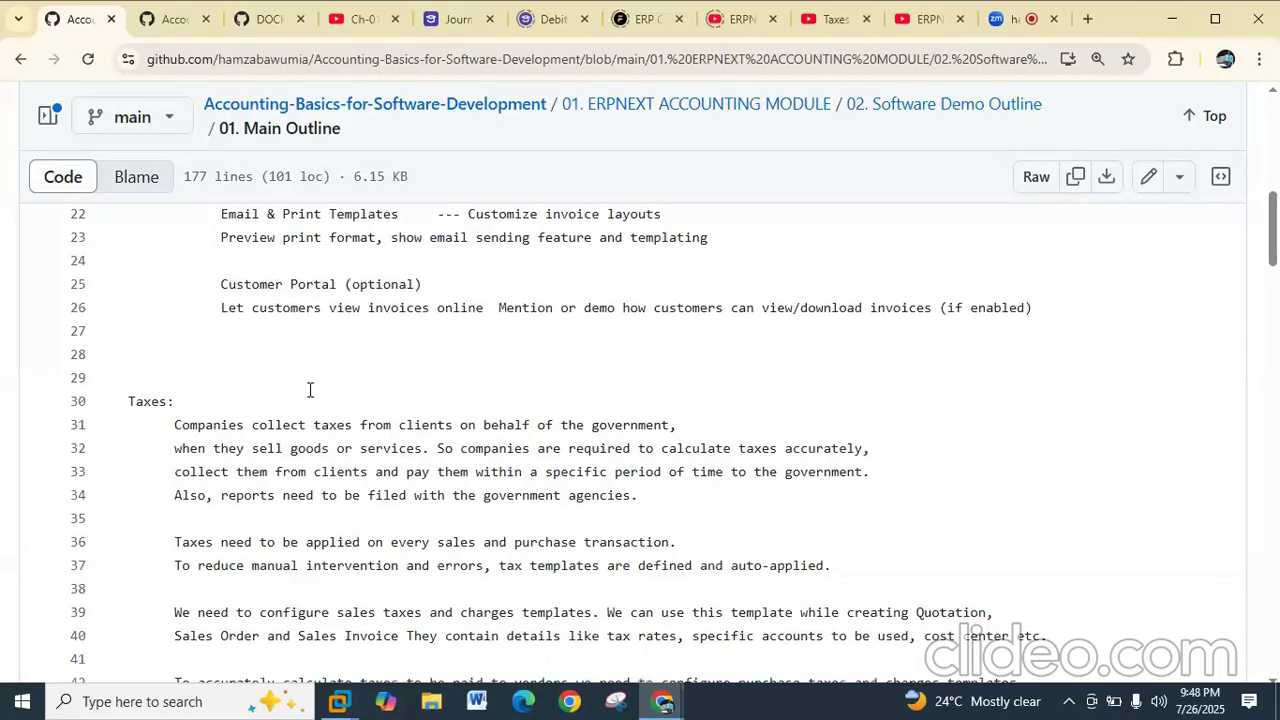
scroll(309, 389, "down", 1)
scroll(192, 340, "down", 1)
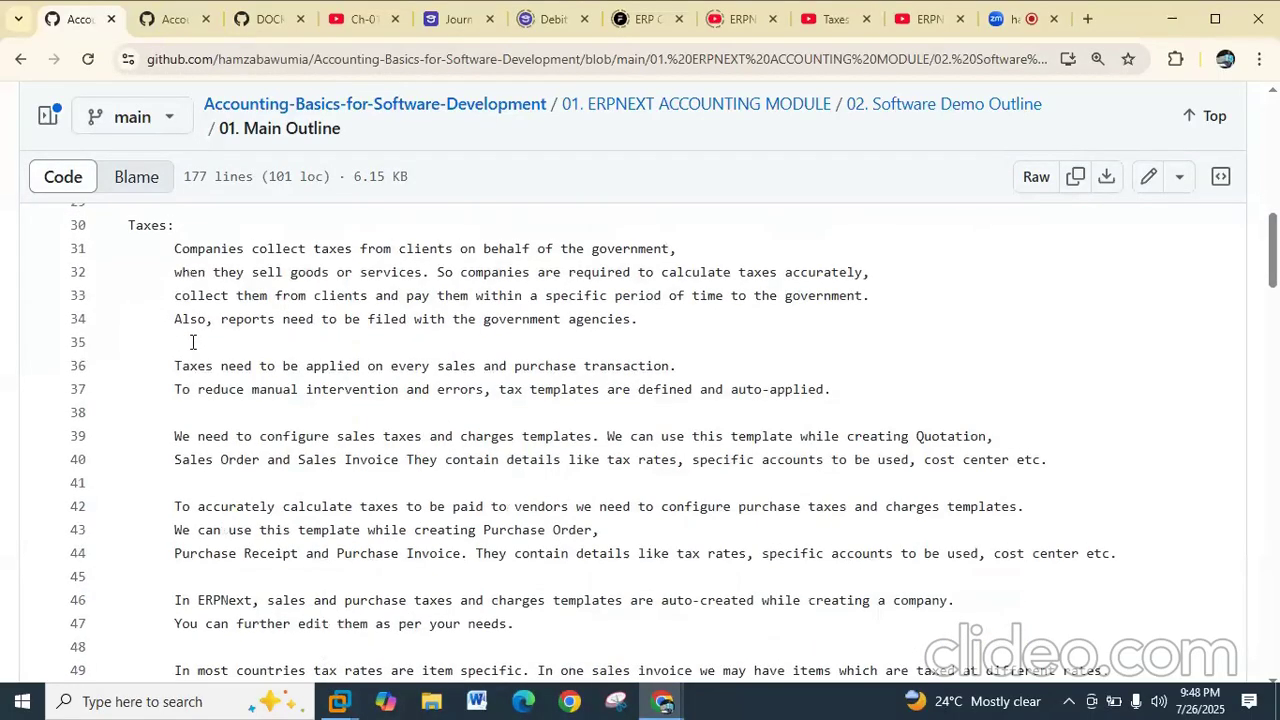
scroll(162, 322, "up", 1)
scroll(251, 400, "down", 1)
scroll(252, 400, "down", 1)
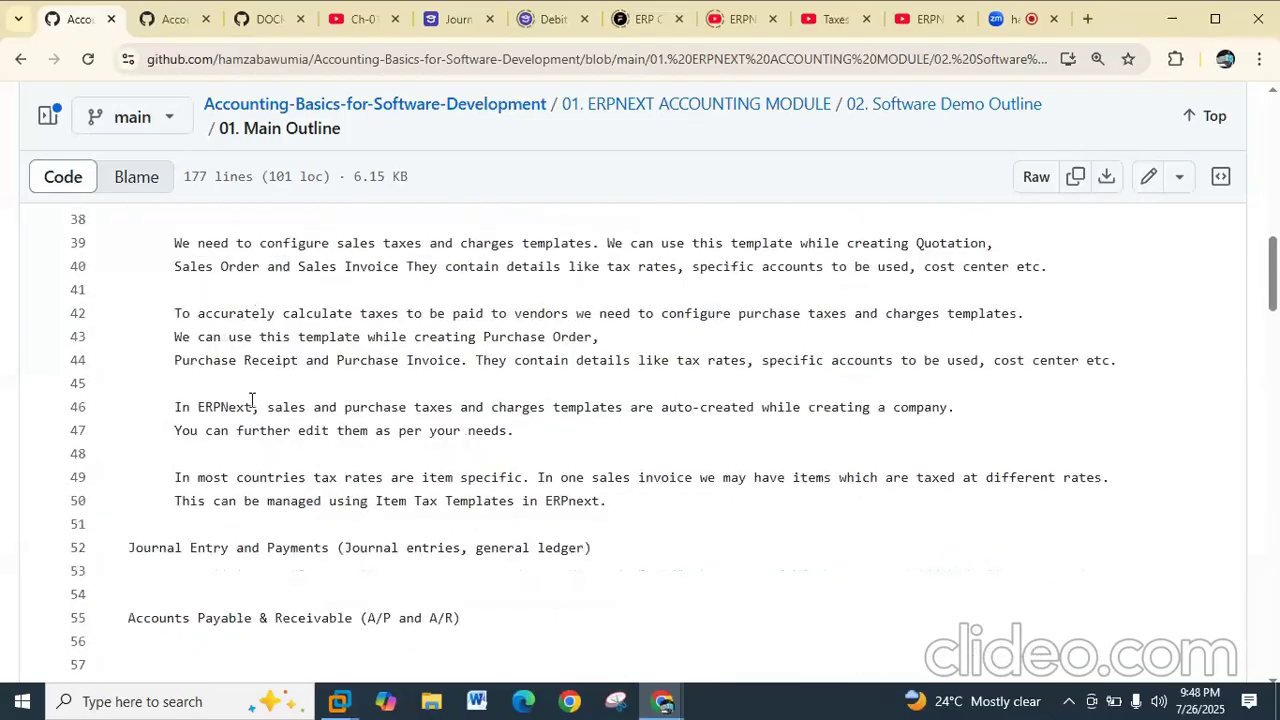
scroll(246, 409, "up", 2)
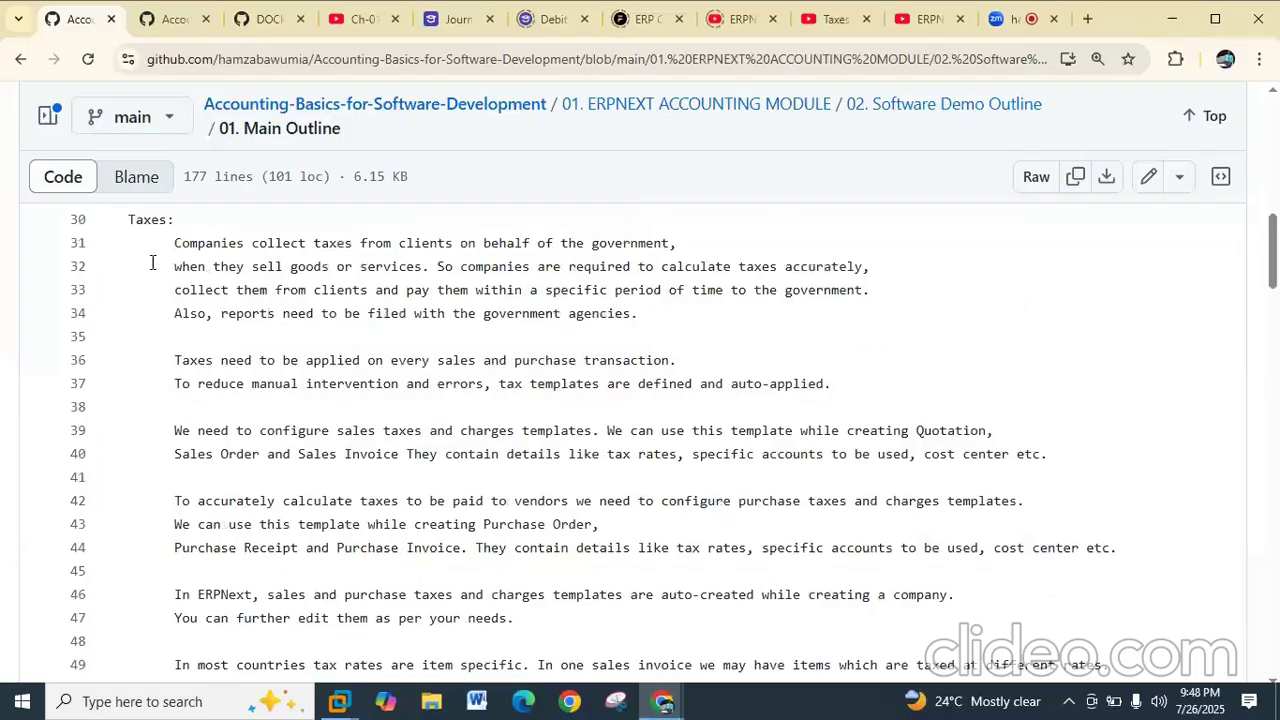
left_click_drag(178, 231, 420, 577)
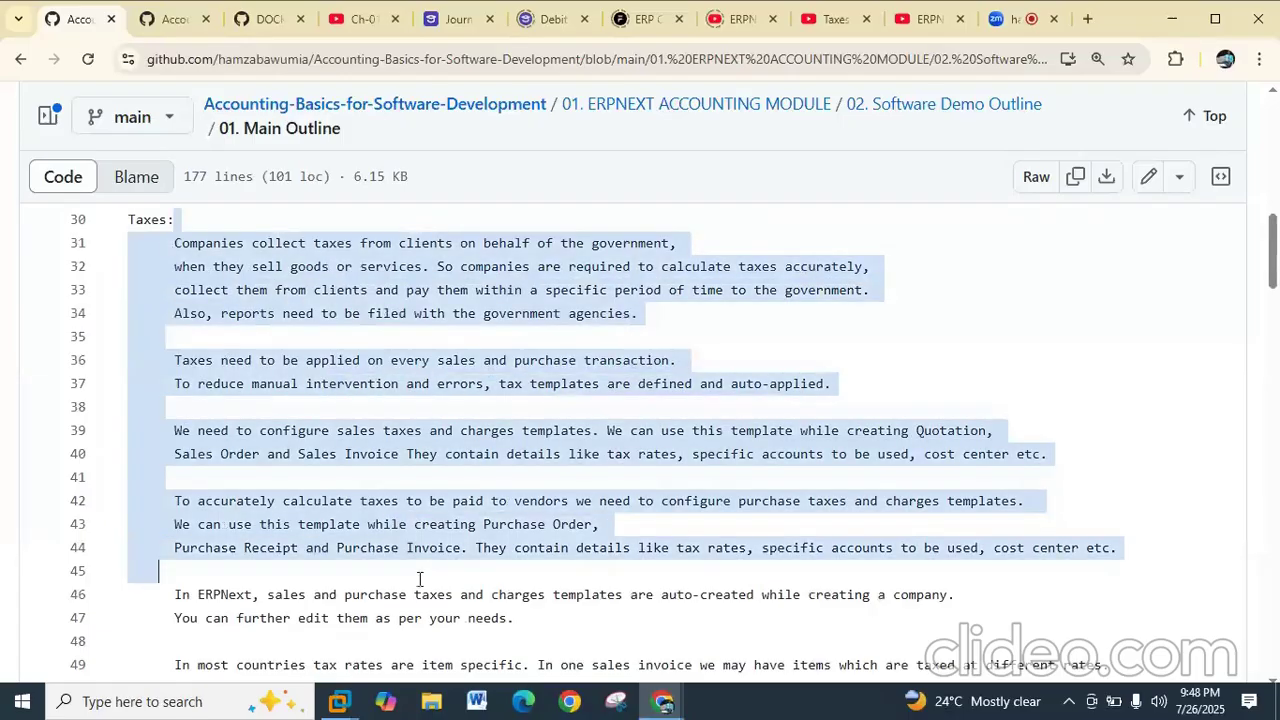
scroll(420, 577, "down", 2)
left_click_drag(612, 503, 130, 311)
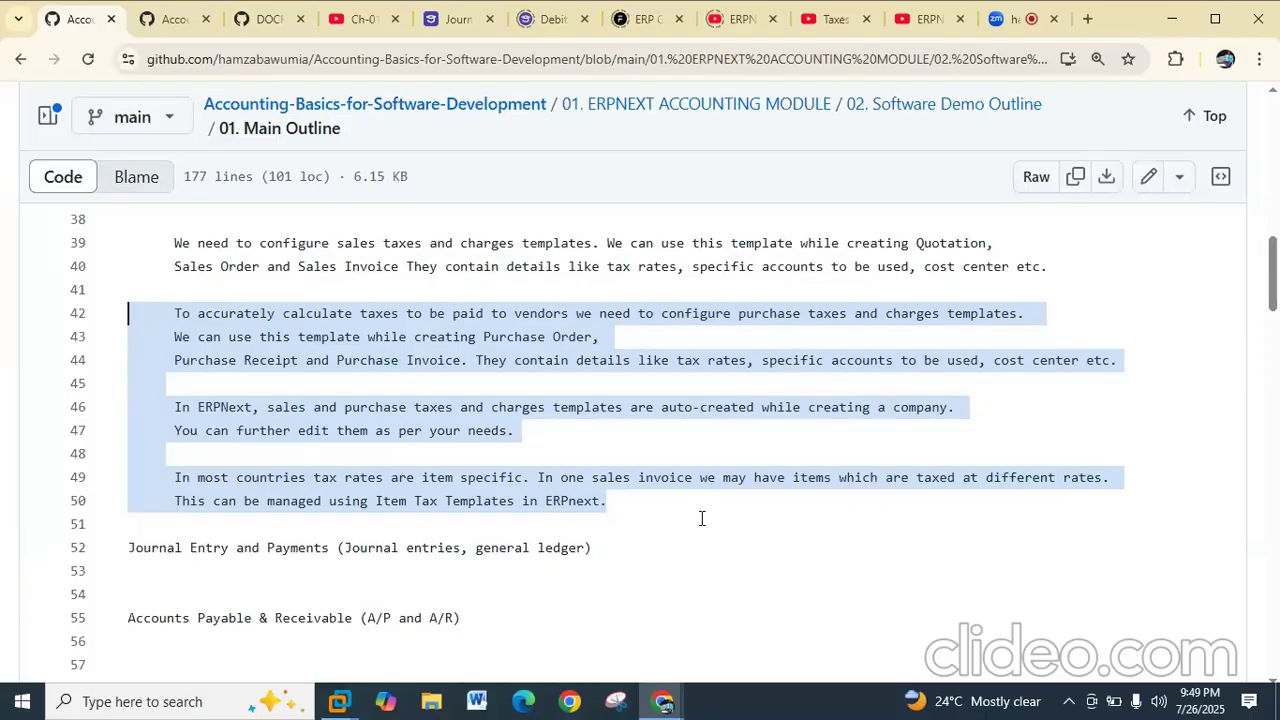
Highlight the outline heading "Journal Entry and Payments" and look over the Reports topics below it.
scroll(700, 517, "down", 1)
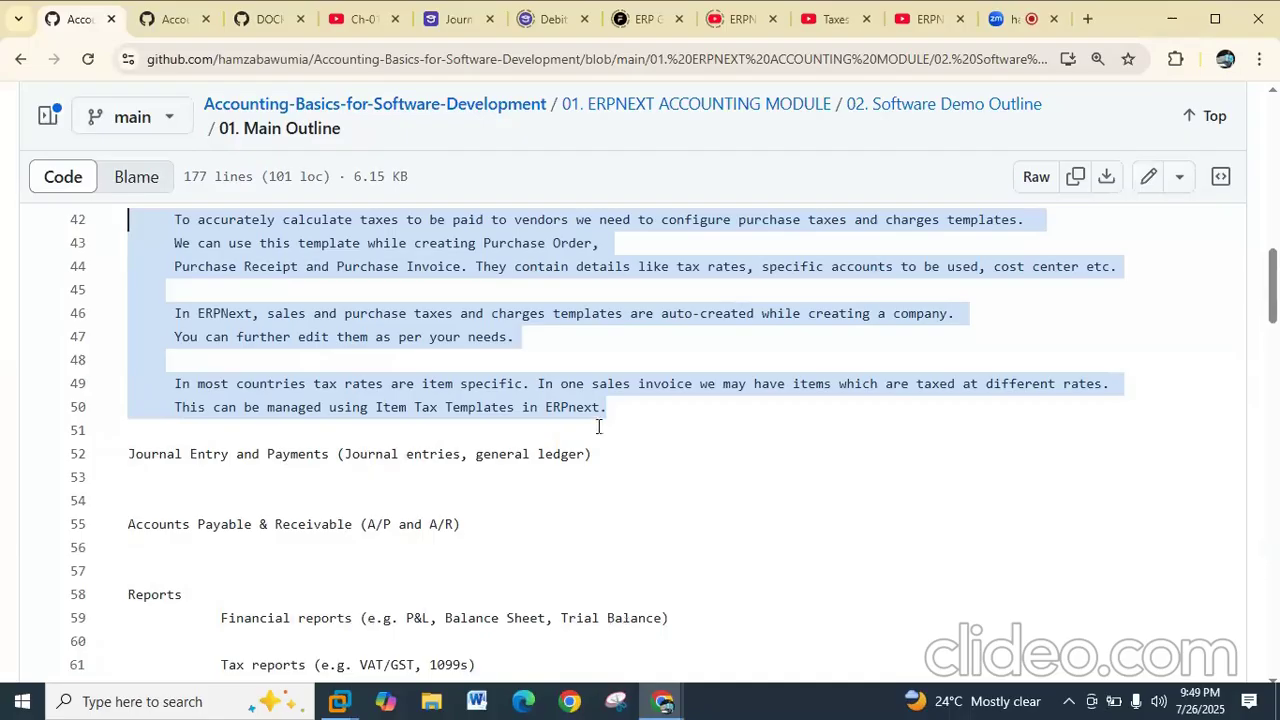
left_click_drag(330, 458, 124, 452)
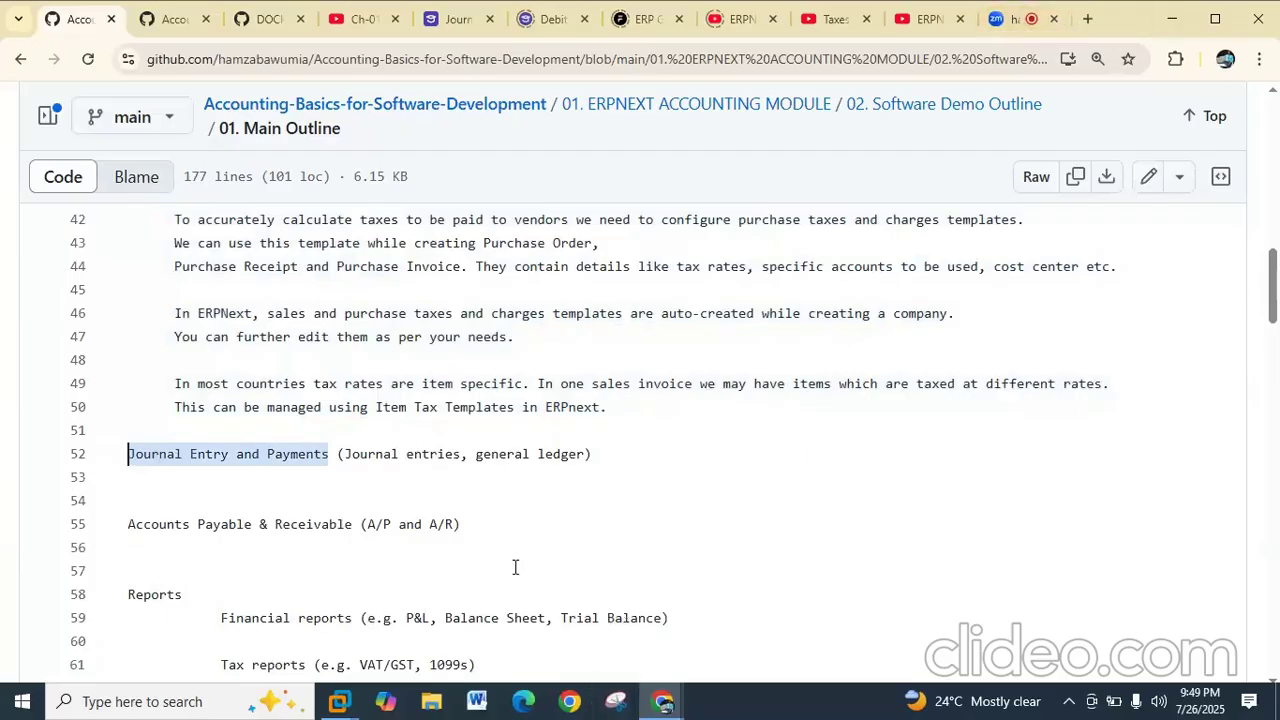
scroll(515, 567, "down", 2)
scroll(515, 567, "down", 2)
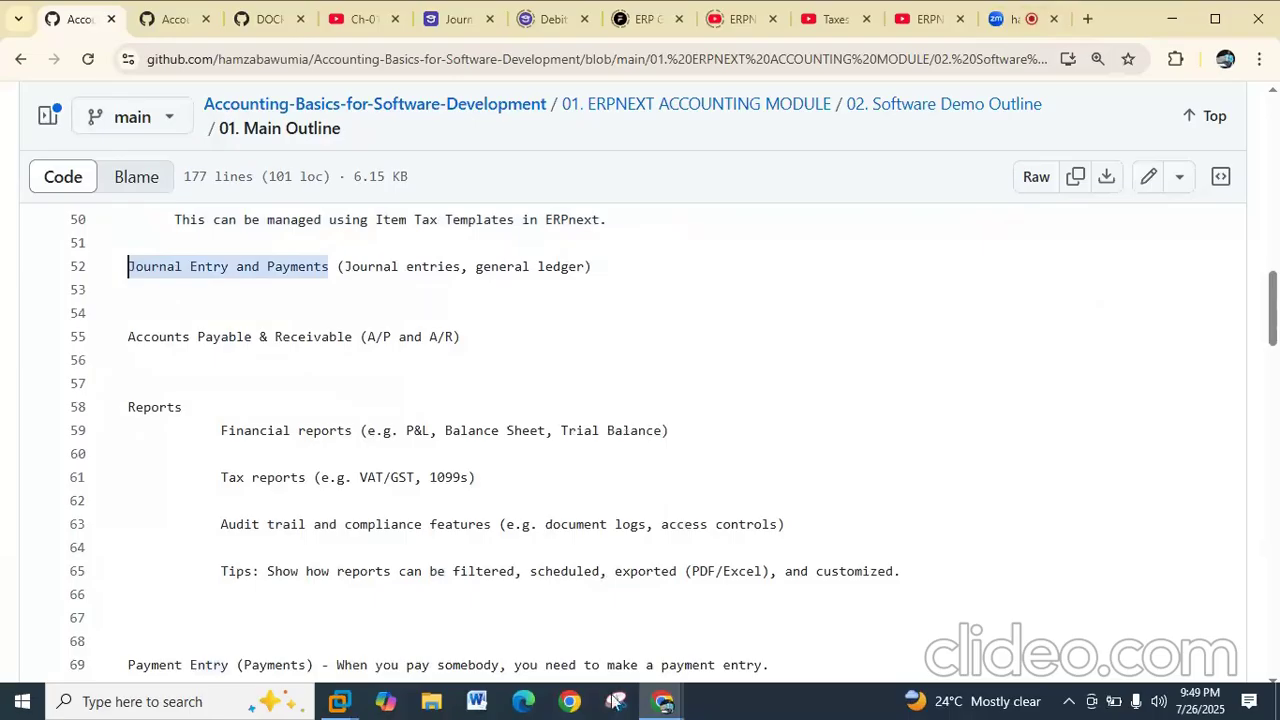
Switch back to the Test_Again virtual machine running ERPNext and show it in full screen.
mouse_move(340, 701)
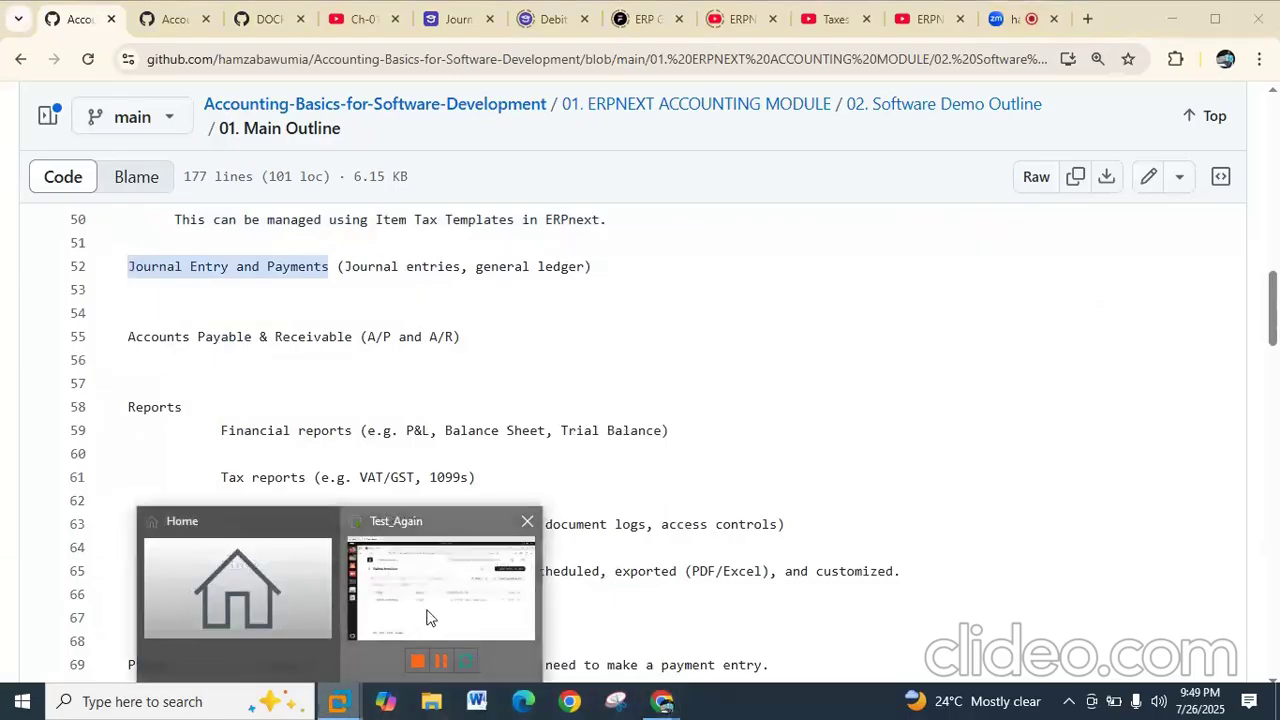
left_click(428, 617)
key("ctrl+alt+Return")
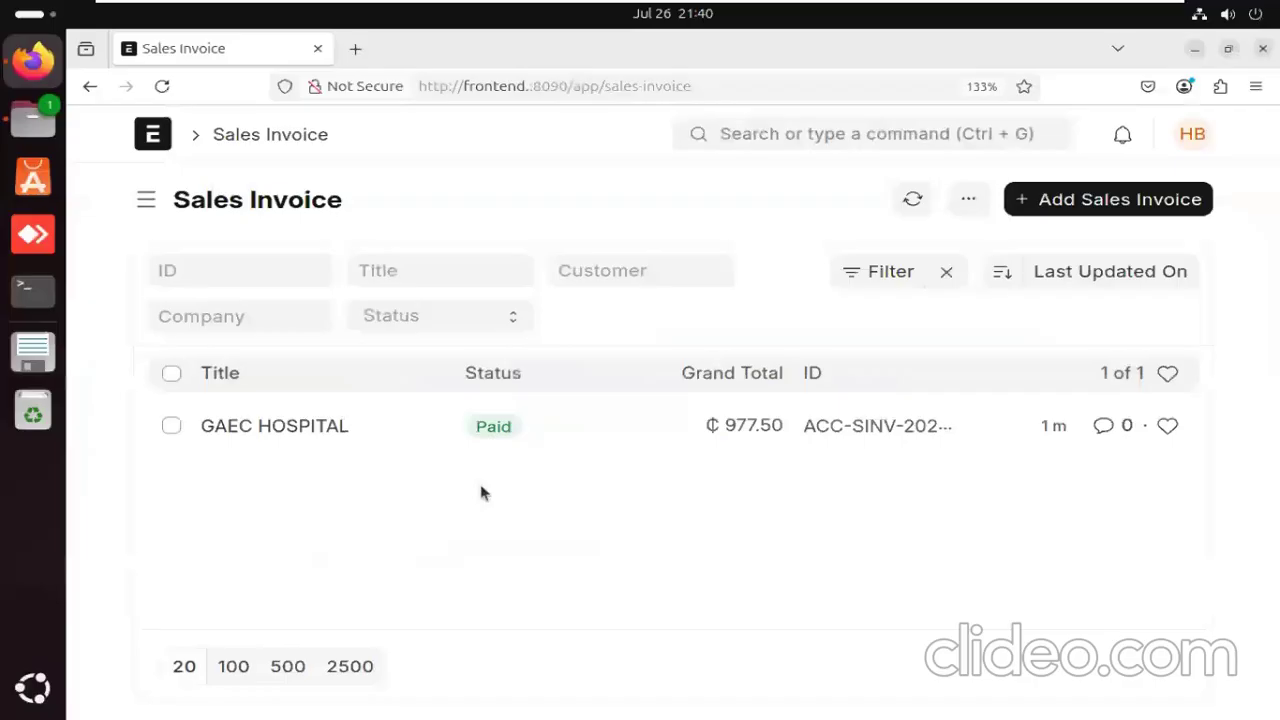
Search for "jour", open the Journal Entry list and start a new journal entry.
left_click(759, 141)
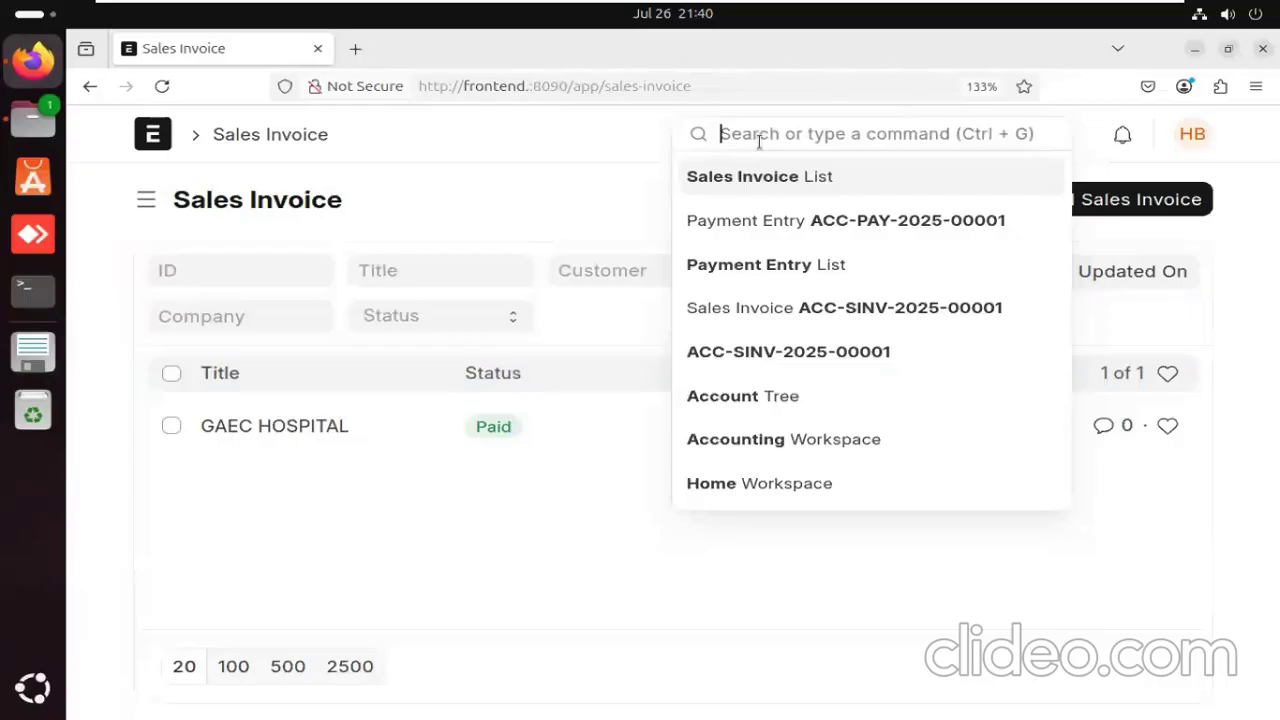
type("jour")
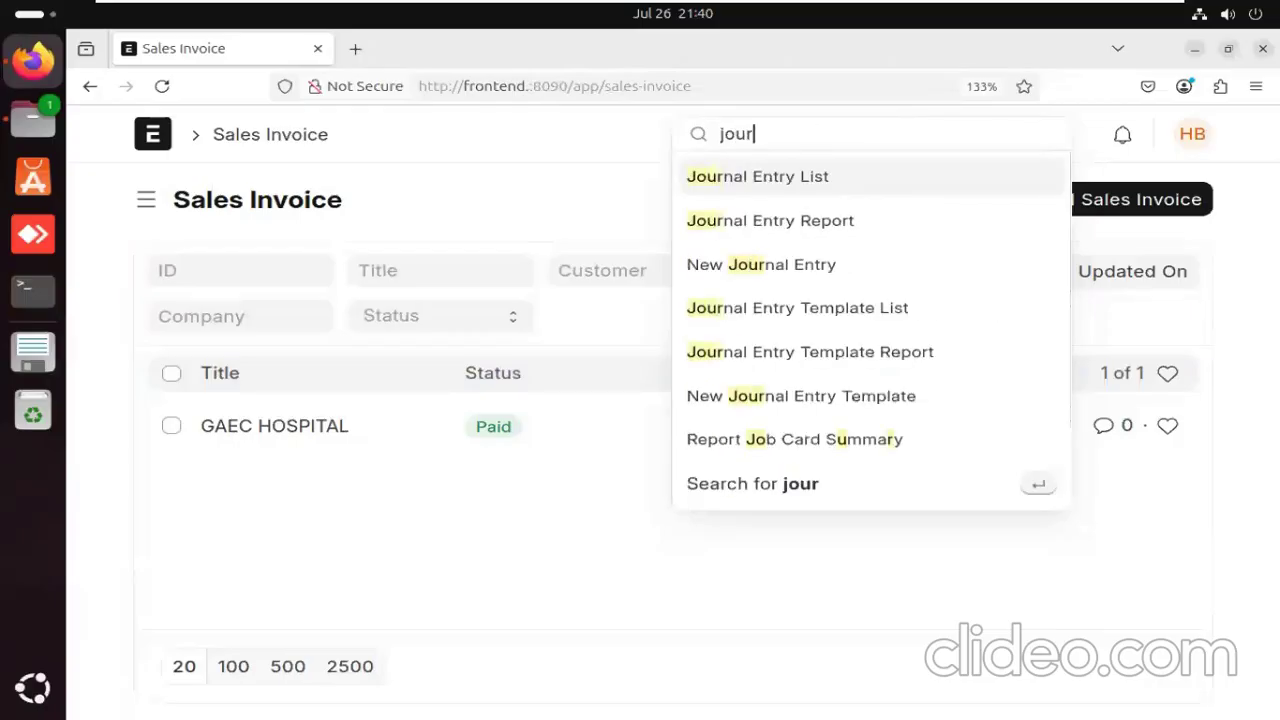
left_click(824, 179)
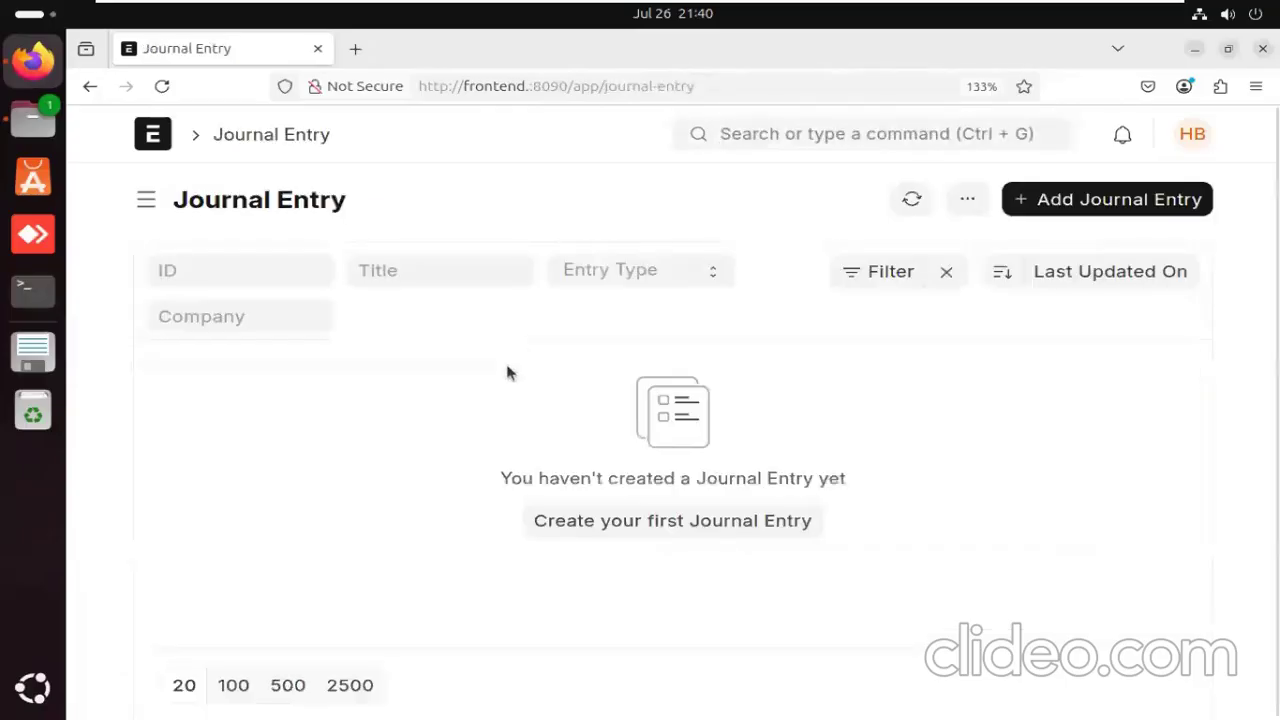
left_click(1097, 203)
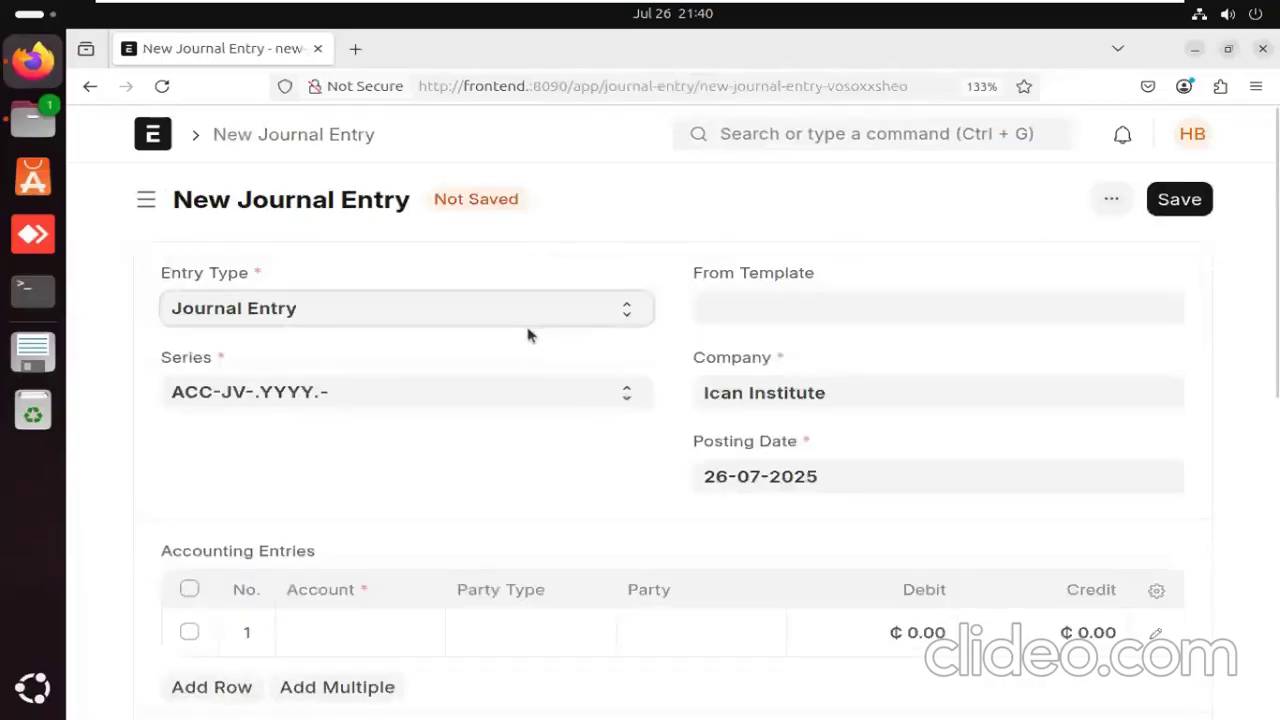
Examine the new journal entry form's header fields, accounting entries table, reference fields and user remark area.
scroll(543, 351, "down", 3)
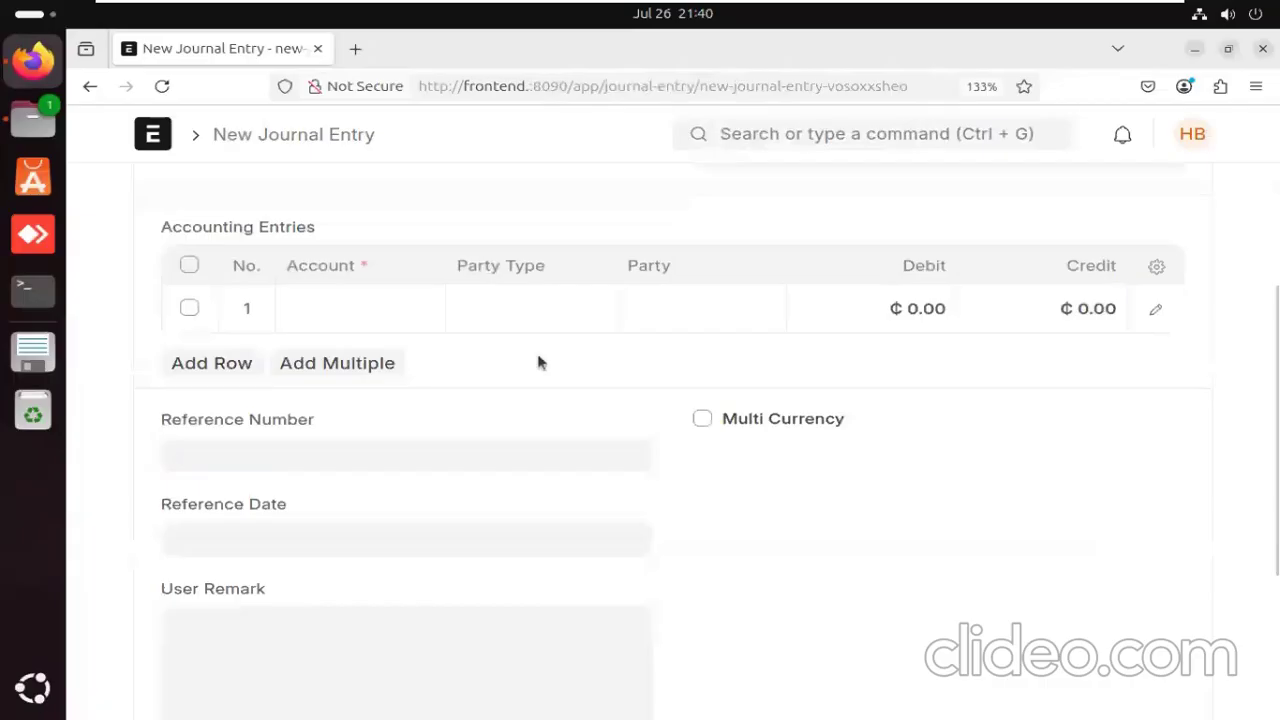
scroll(538, 362, "up", 3)
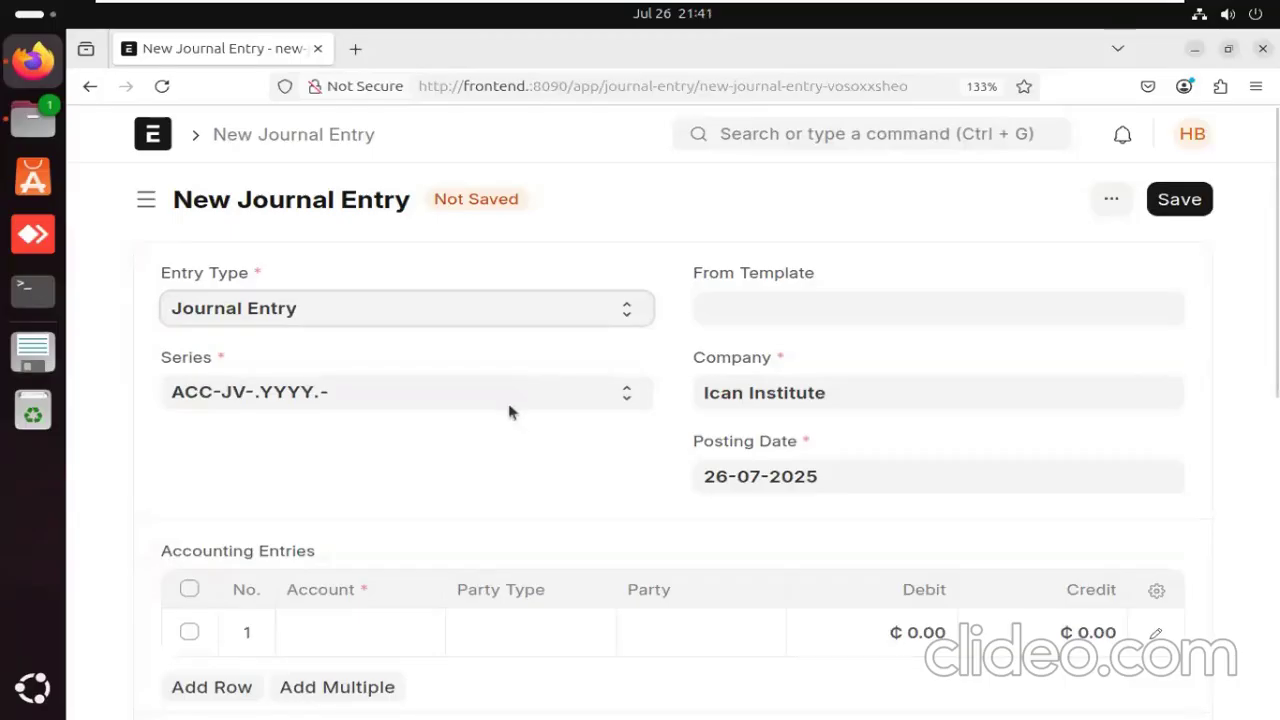
scroll(572, 364, "down", 3)
scroll(572, 364, "down", 3)
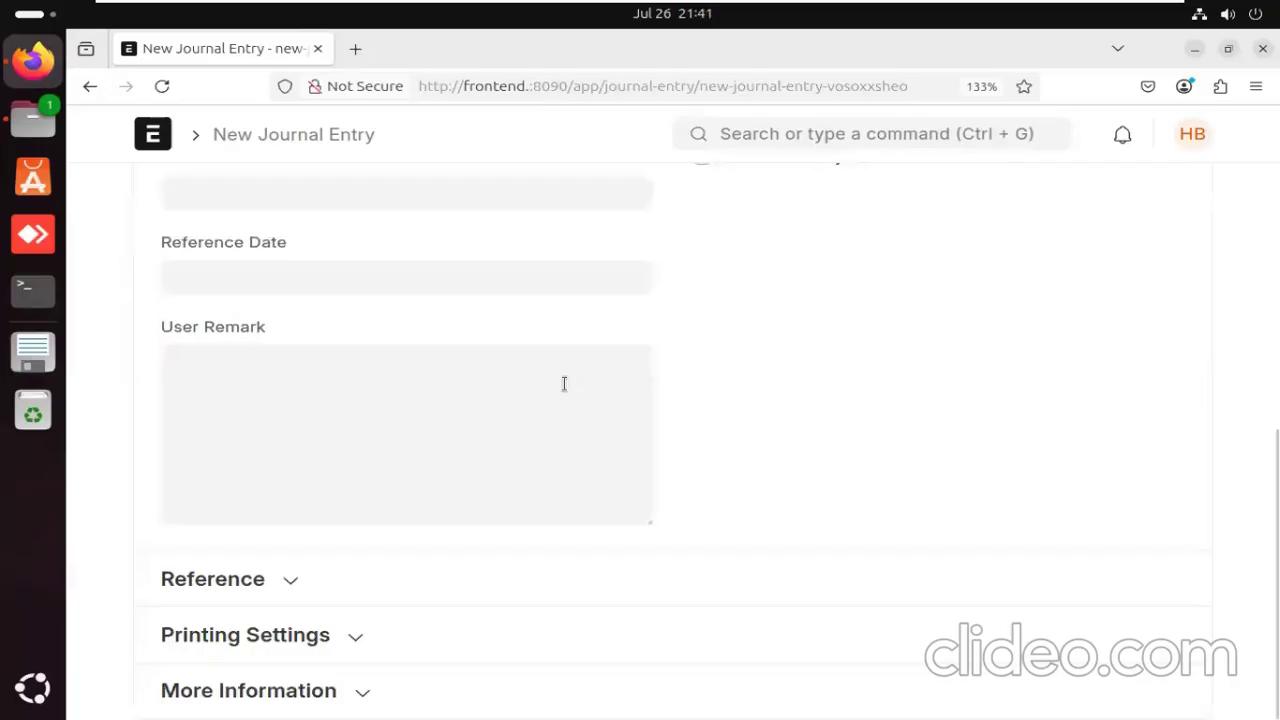
scroll(564, 384, "up", 3)
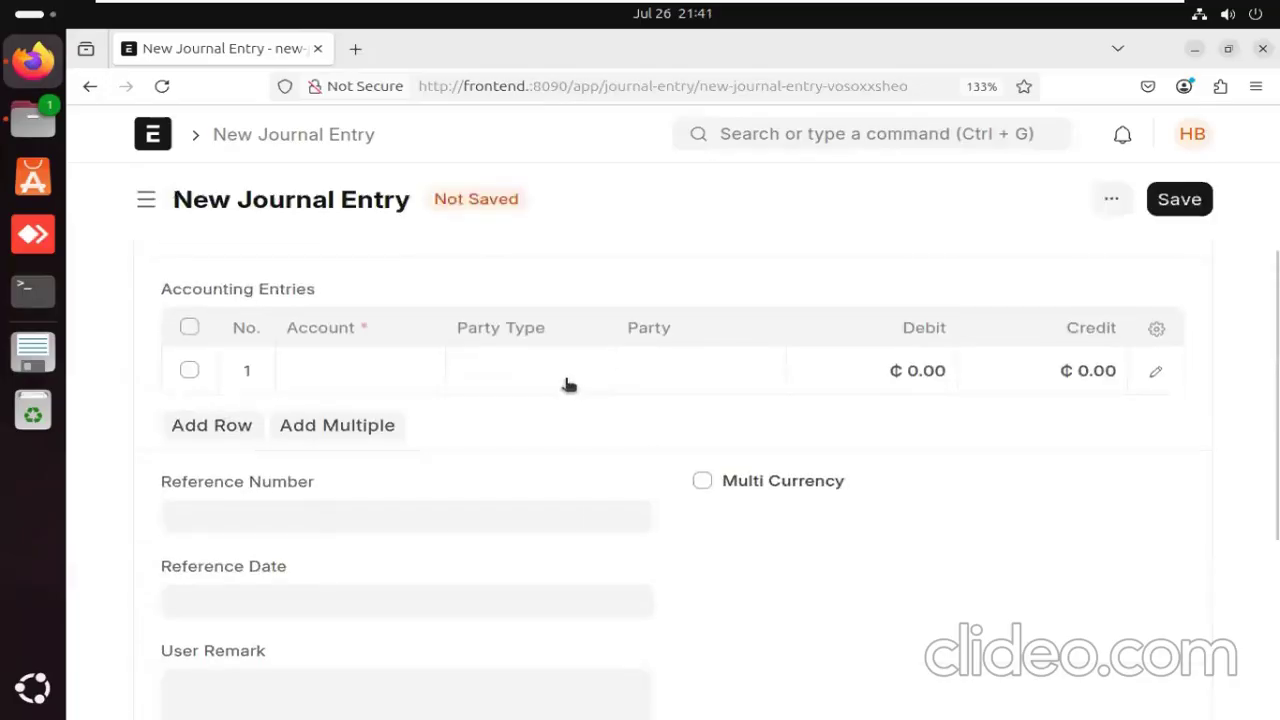
Set the first accounting entry's account to Office Equipments - II and look over its party, debit and credit fields.
left_click(352, 372)
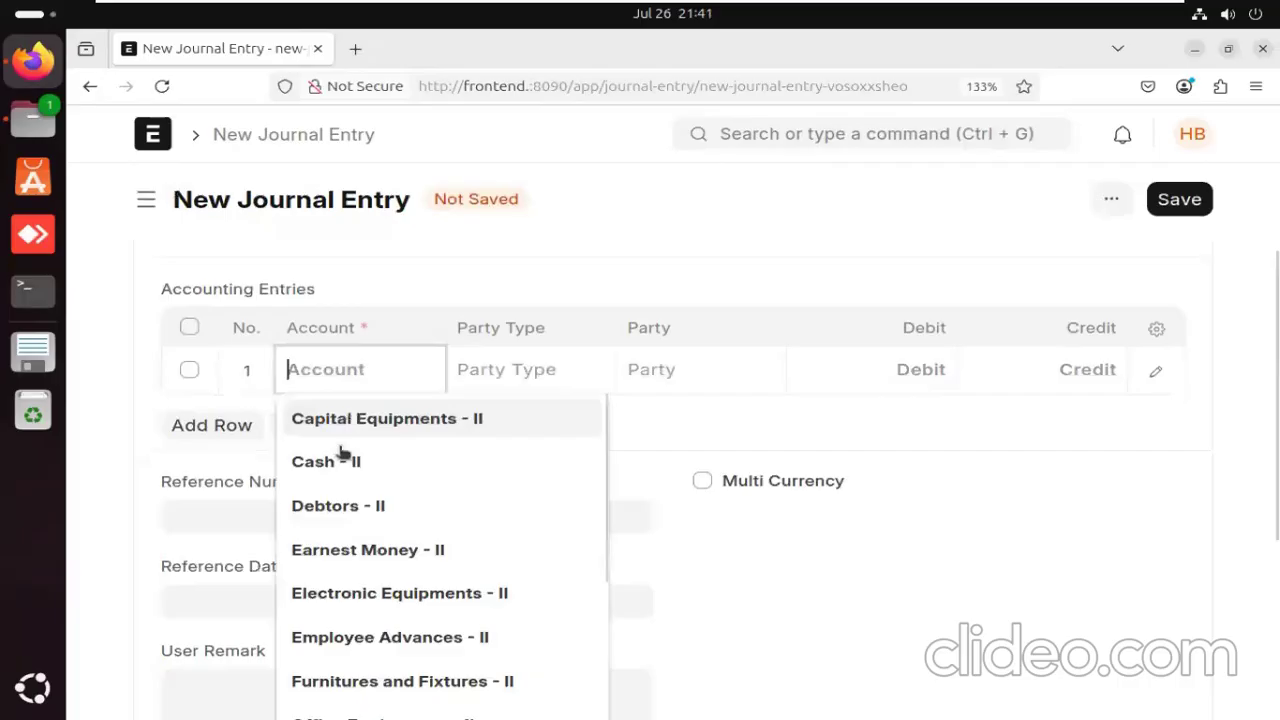
scroll(334, 540, "down", 5)
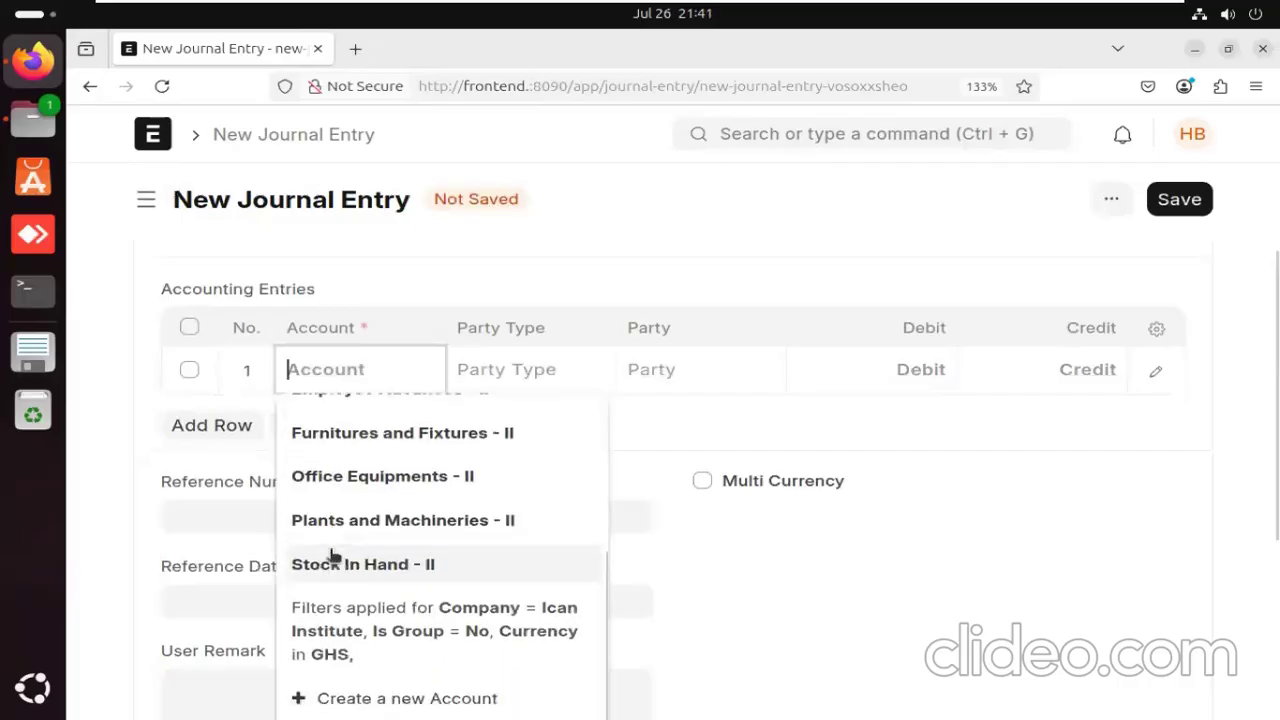
left_click(342, 479)
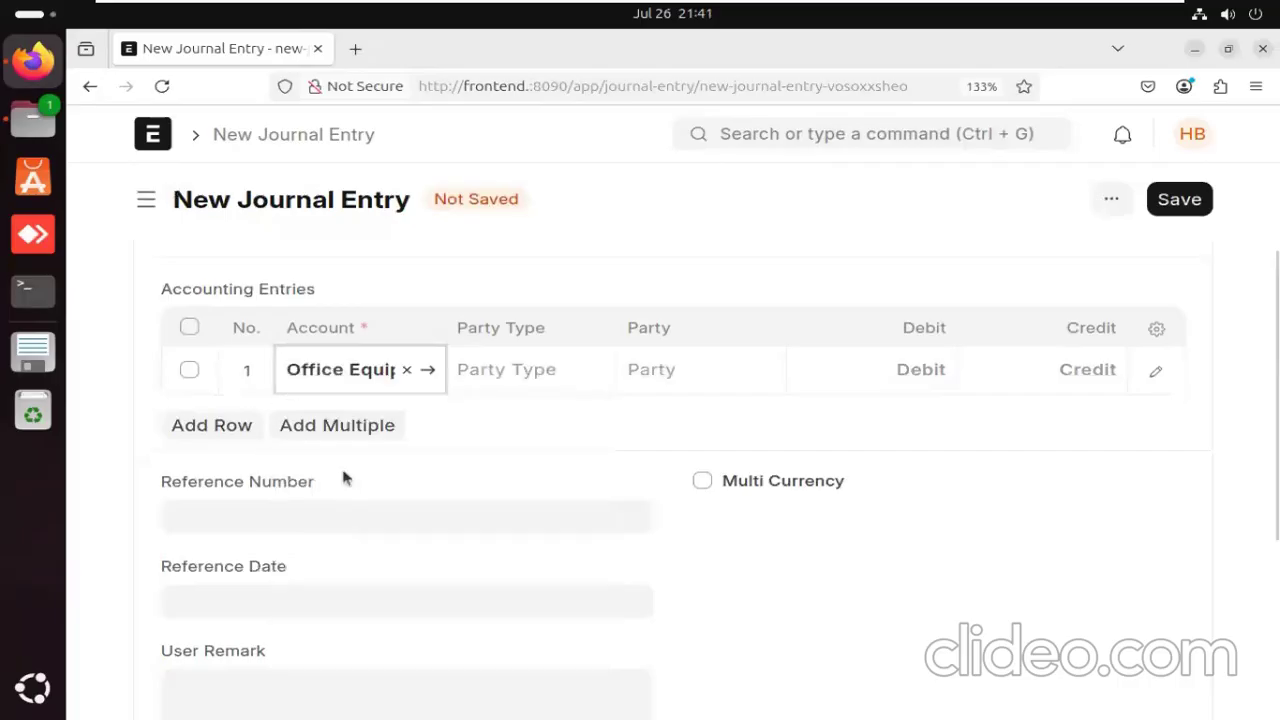
left_click(484, 369)
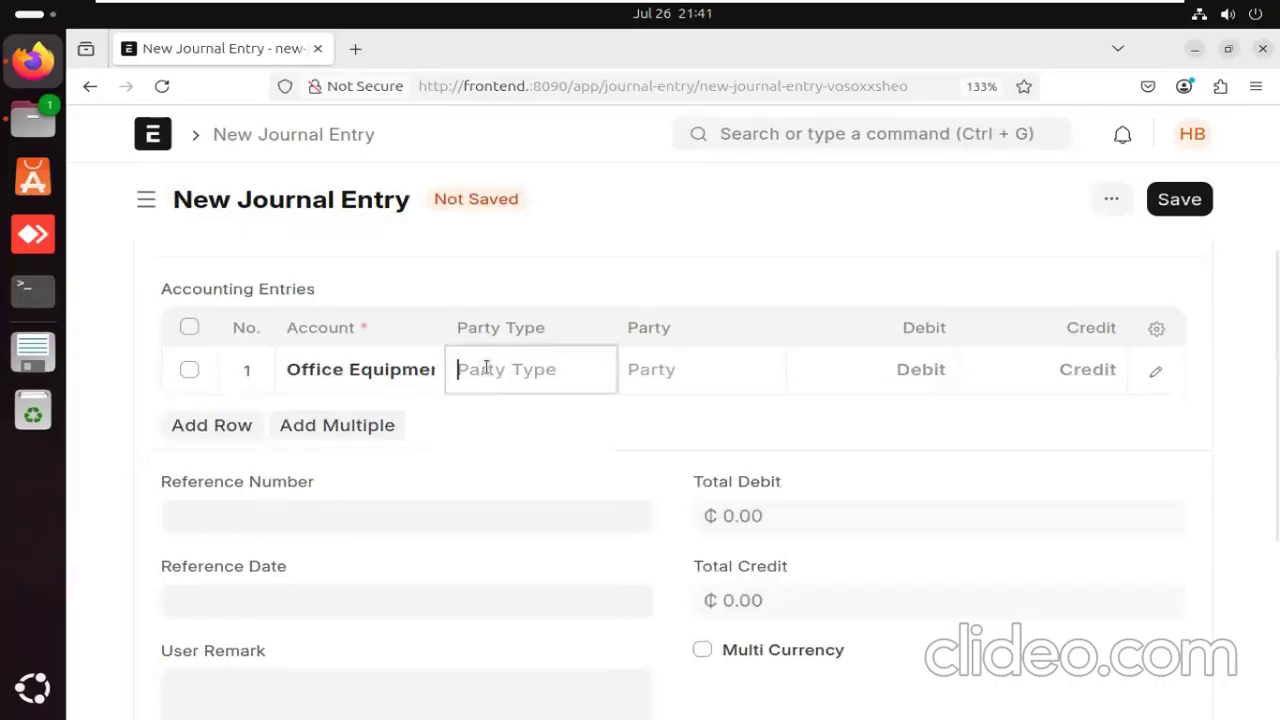
left_click(704, 374)
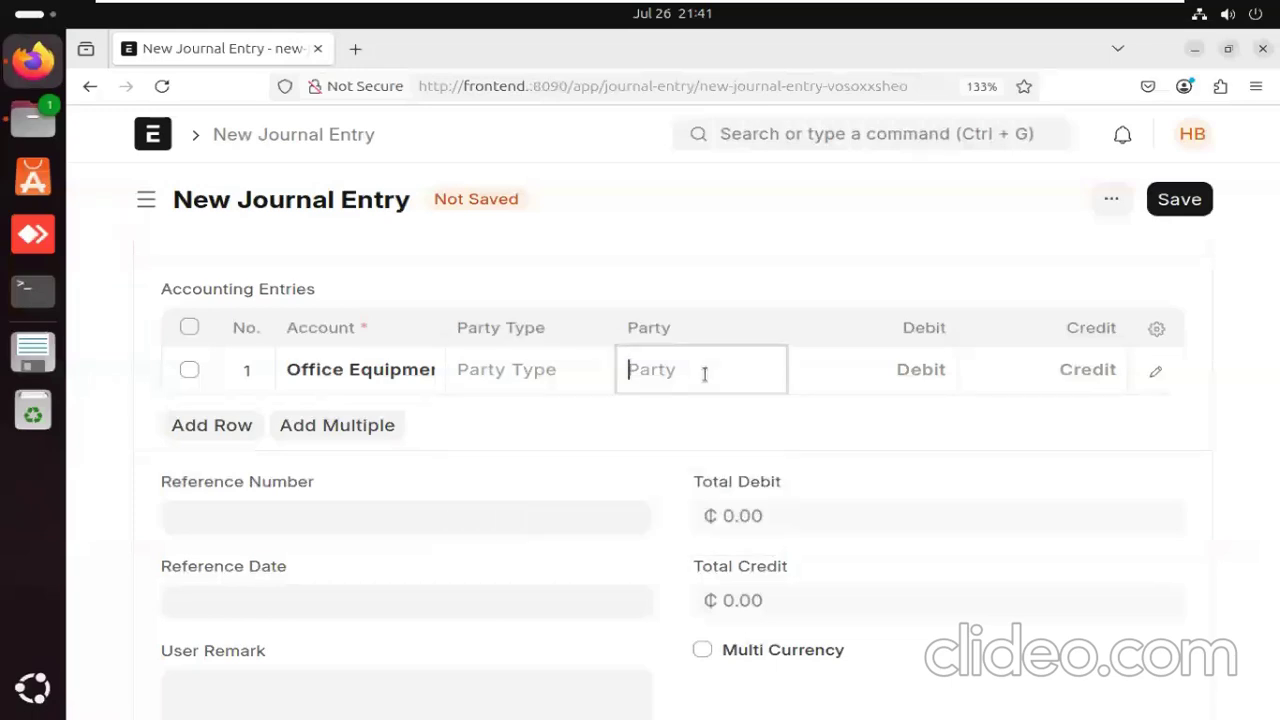
left_click(926, 380)
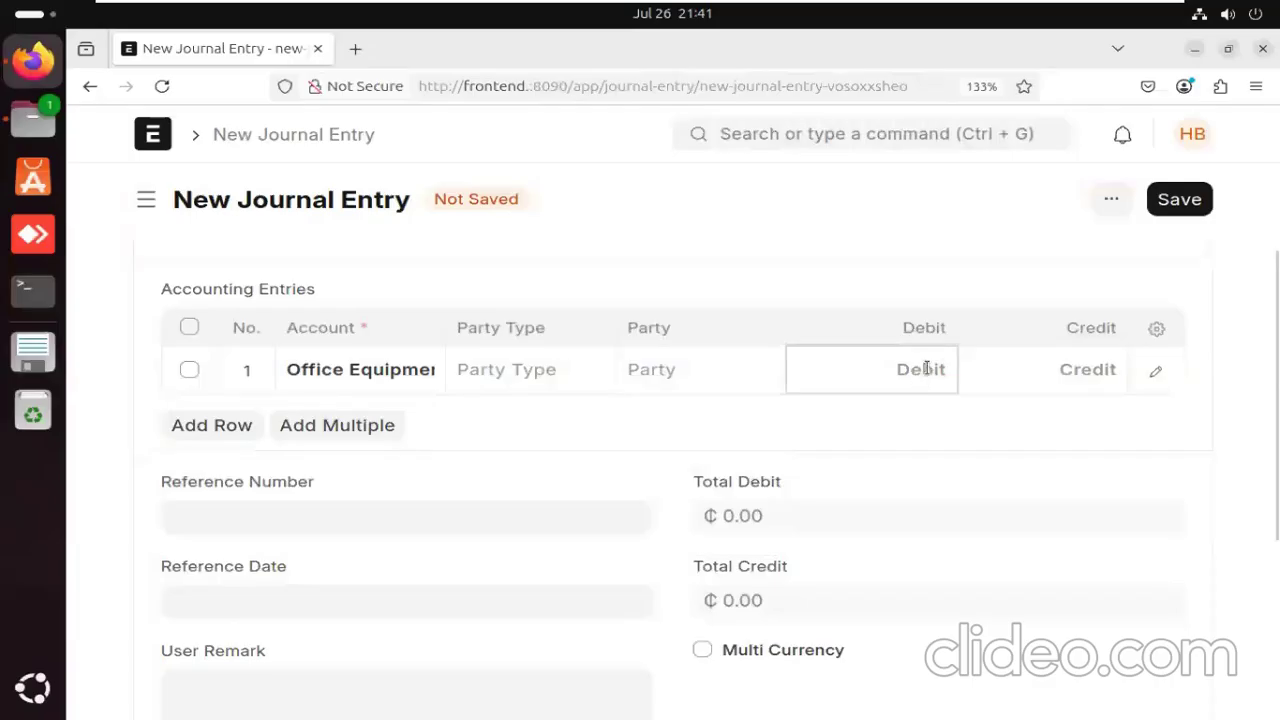
left_click(1097, 372)
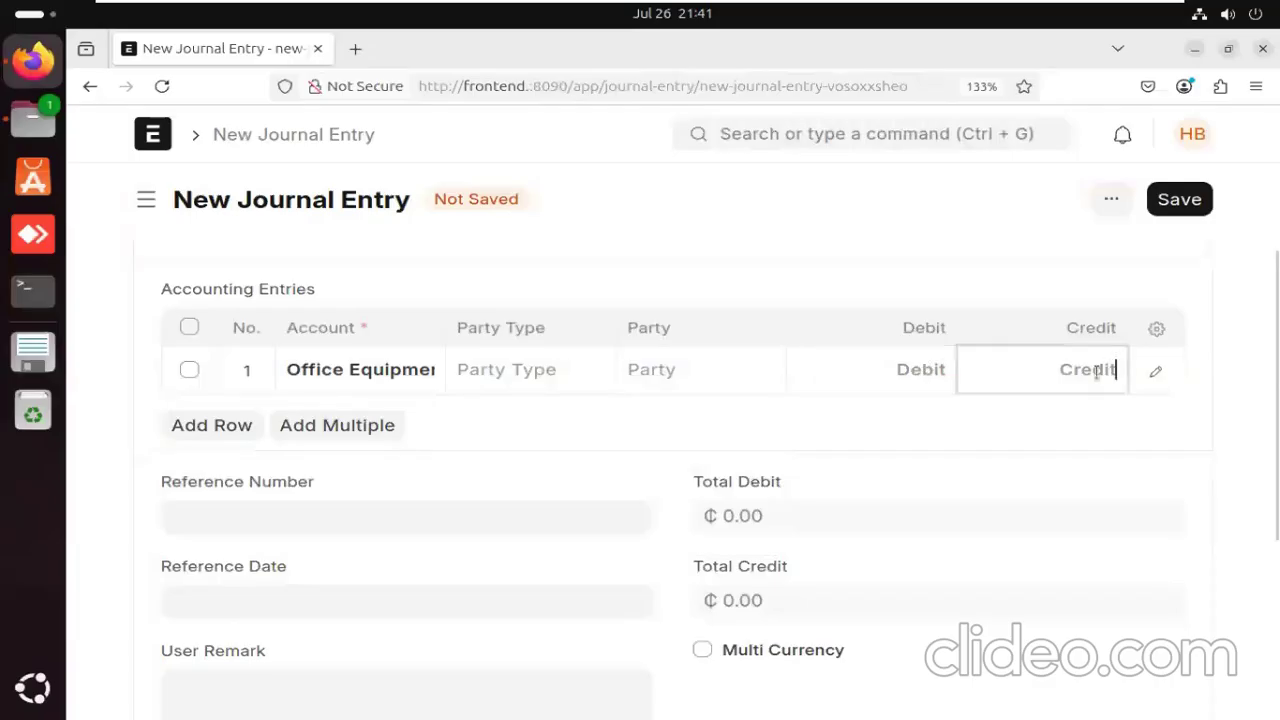
Add a second accounting entry row with the account Debtors - II.
left_click(251, 427)
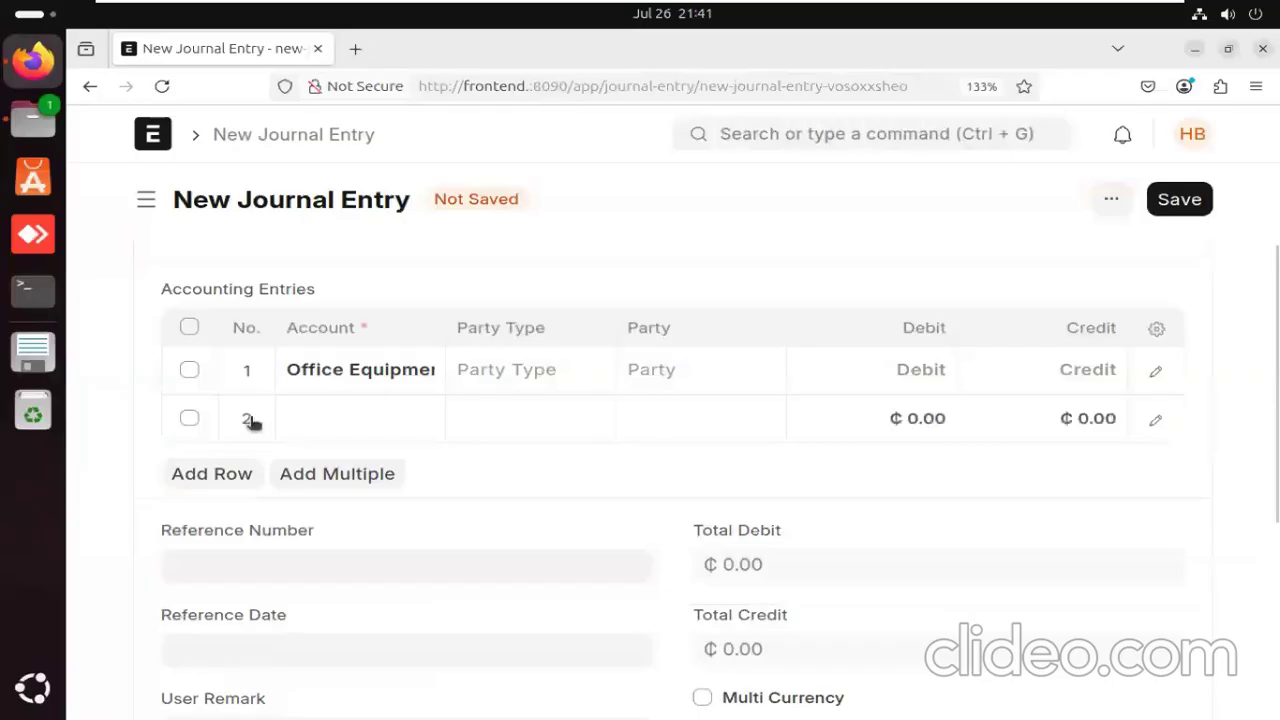
left_click(360, 414)
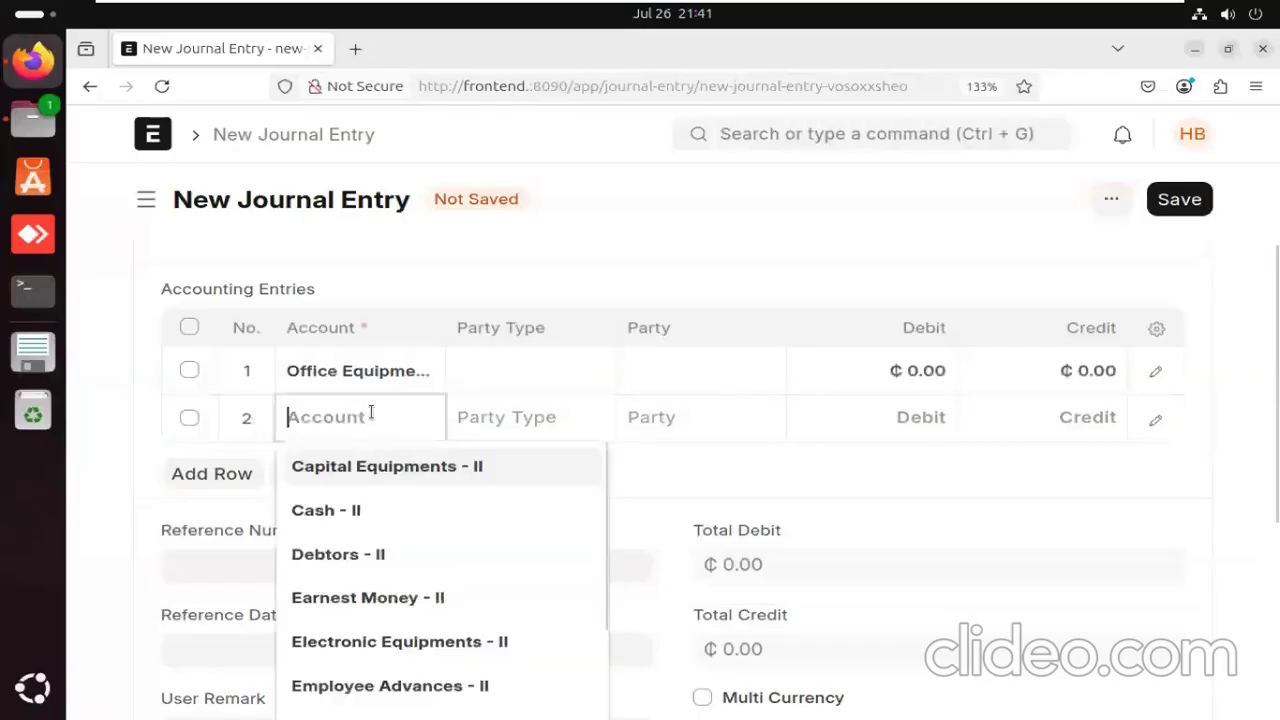
left_click(376, 554)
left_click(921, 416)
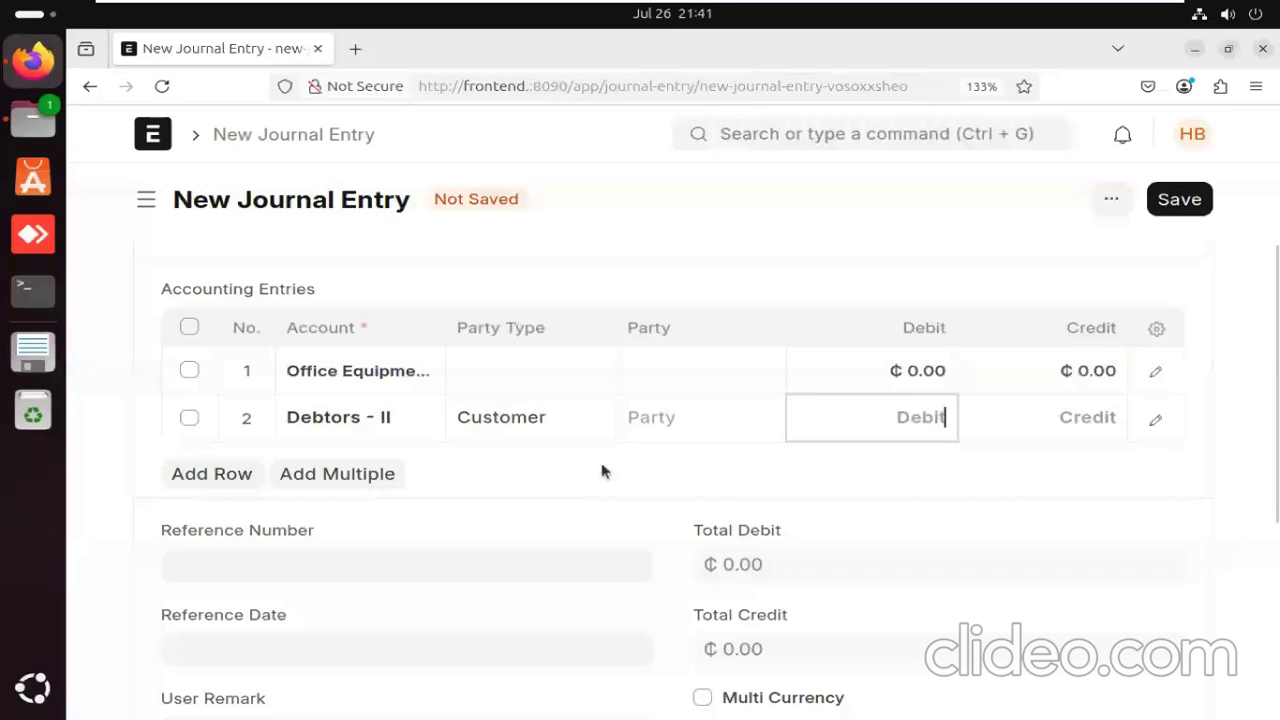
Expand the journal entry's Reference and More Information sections and review the form's remark, bill, payment mode and opening fields.
scroll(600, 468, "down", 5)
left_click(217, 424)
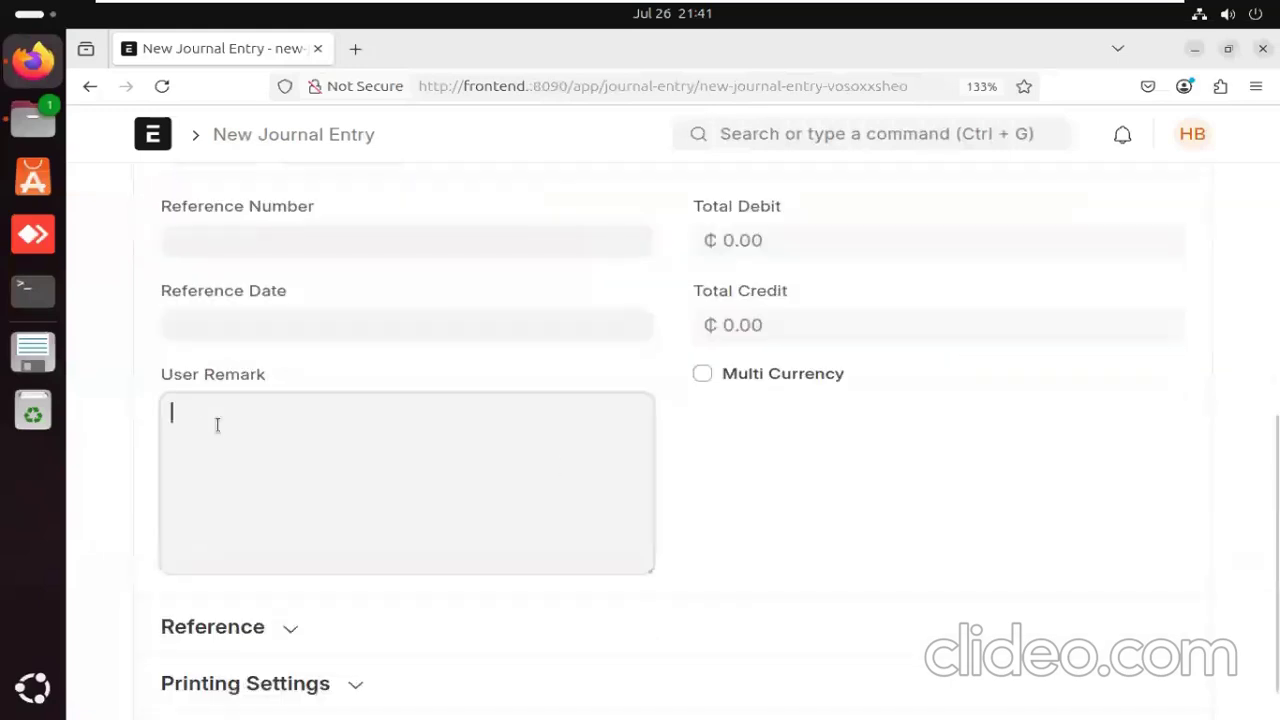
scroll(217, 424, "down", 1)
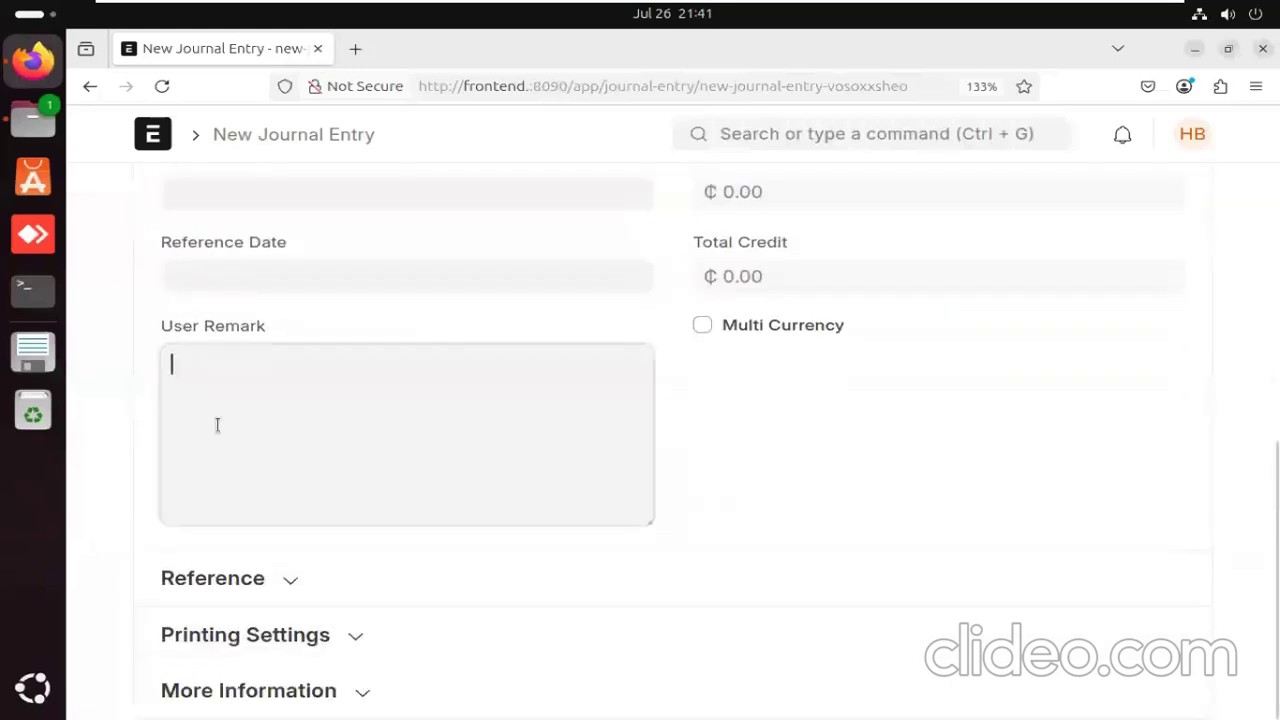
left_click(250, 580)
scroll(243, 580, "down", 5)
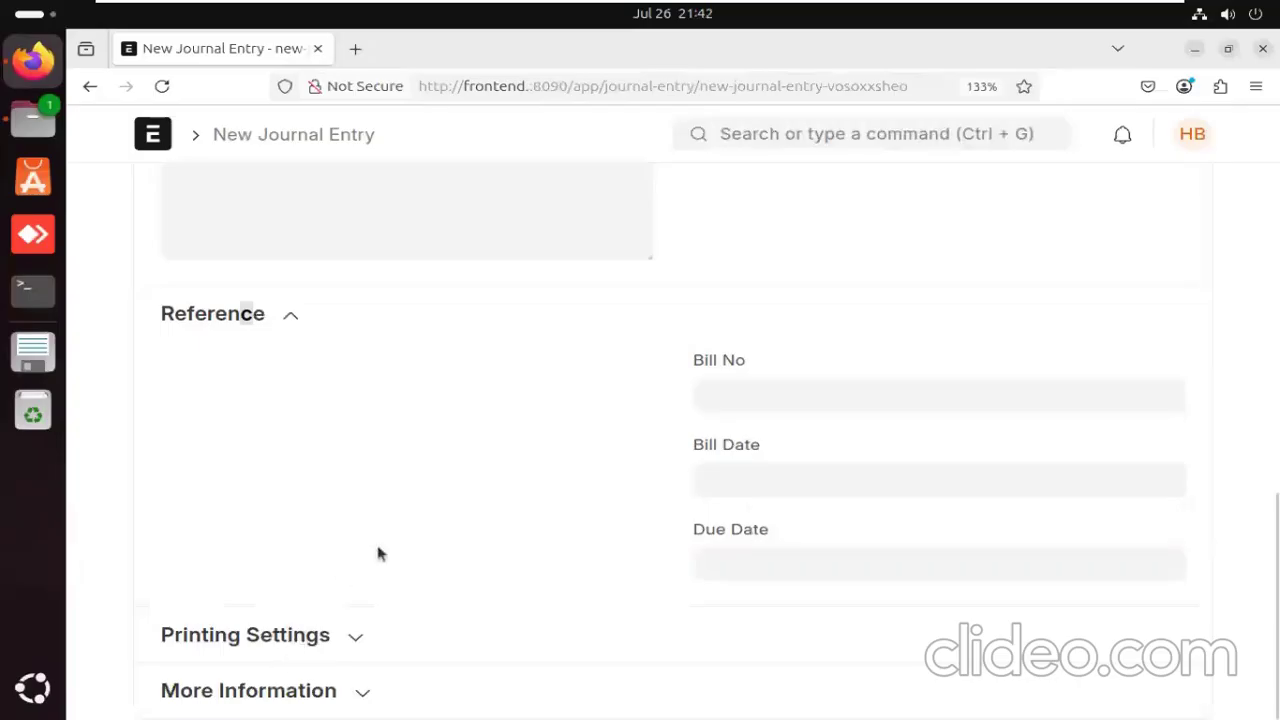
scroll(378, 553, "up", 4)
scroll(378, 553, "down", 4)
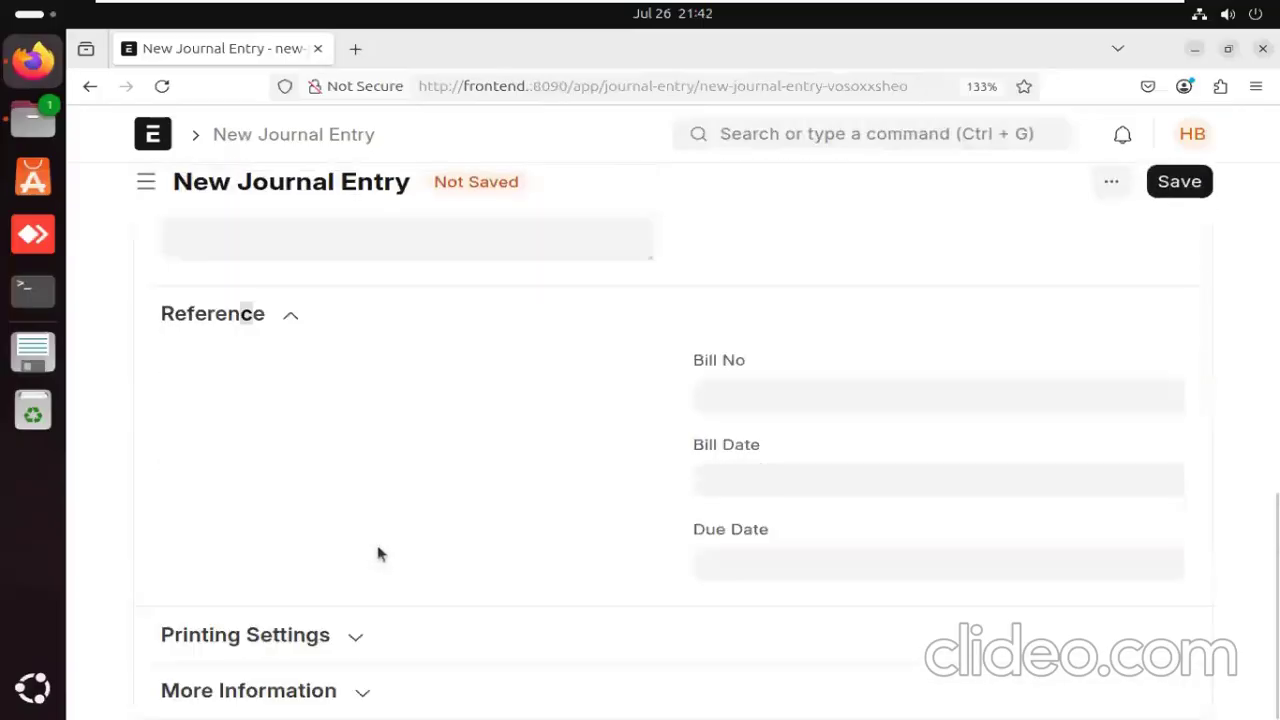
left_click(306, 700)
scroll(346, 454, "down", 1)
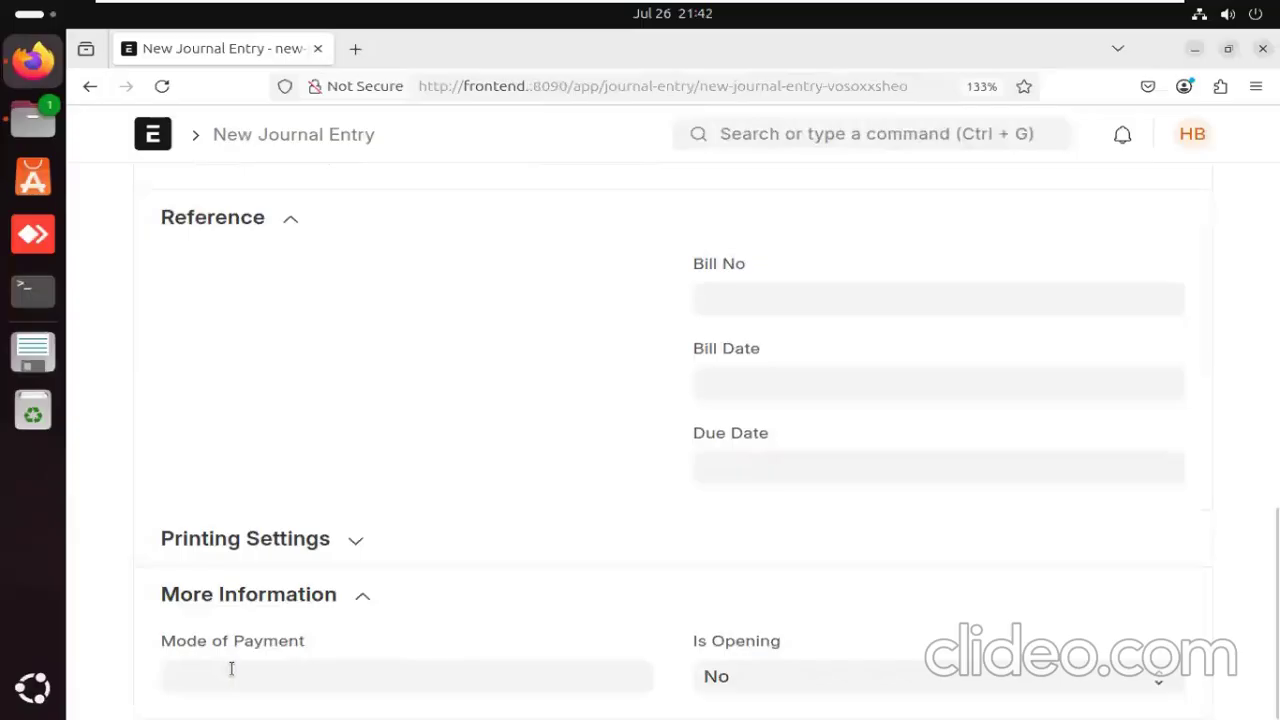
left_click(771, 679)
left_click(766, 677)
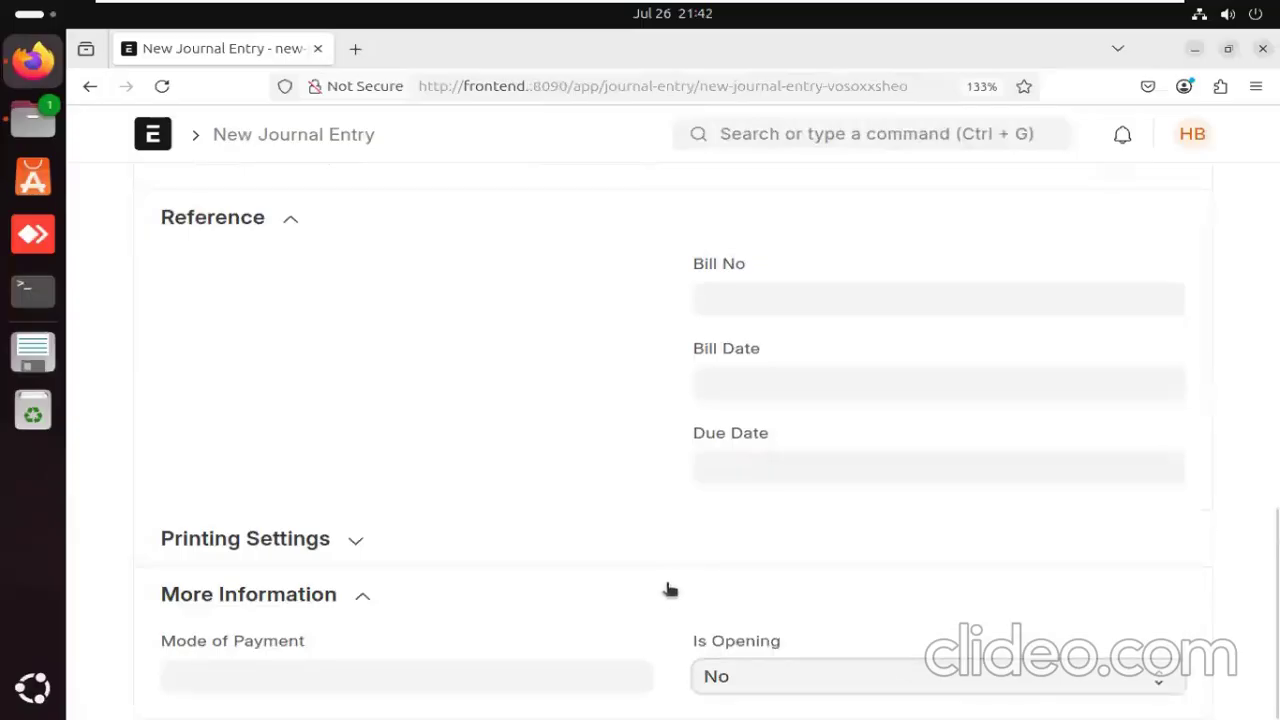
scroll(666, 590, "up", 5)
scroll(668, 590, "up", 3)
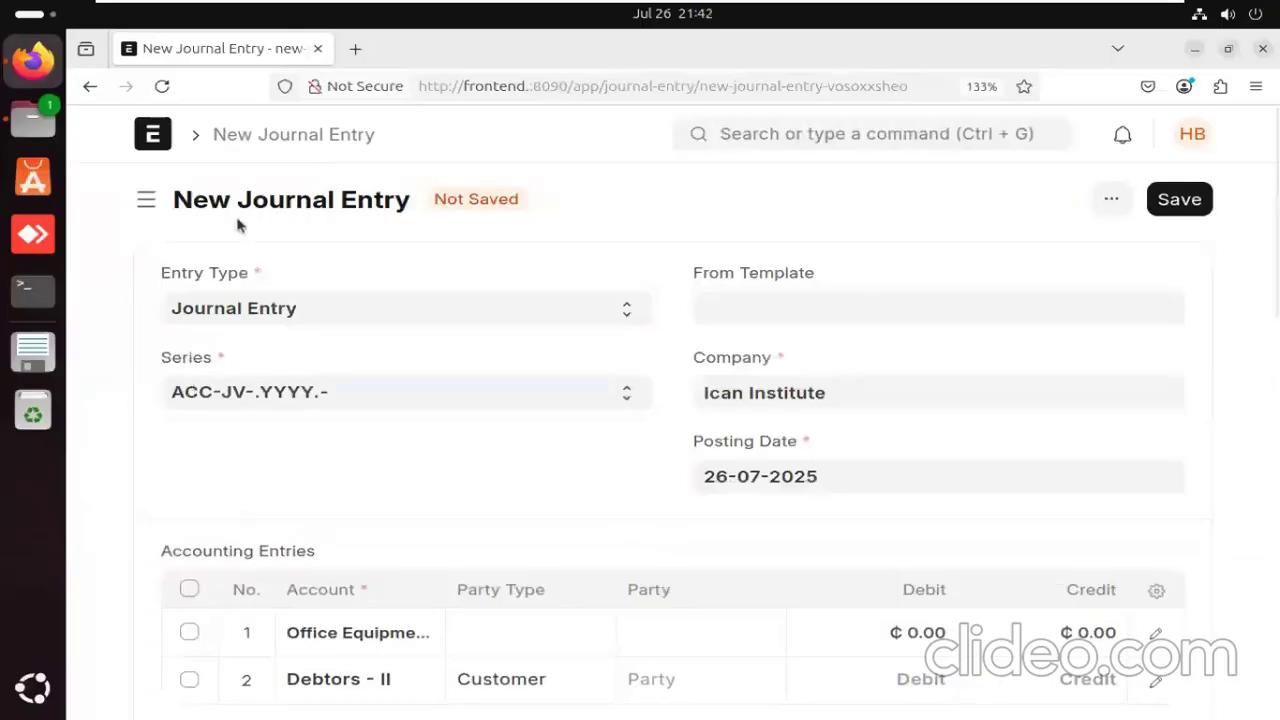
scroll(474, 393, "down", 3)
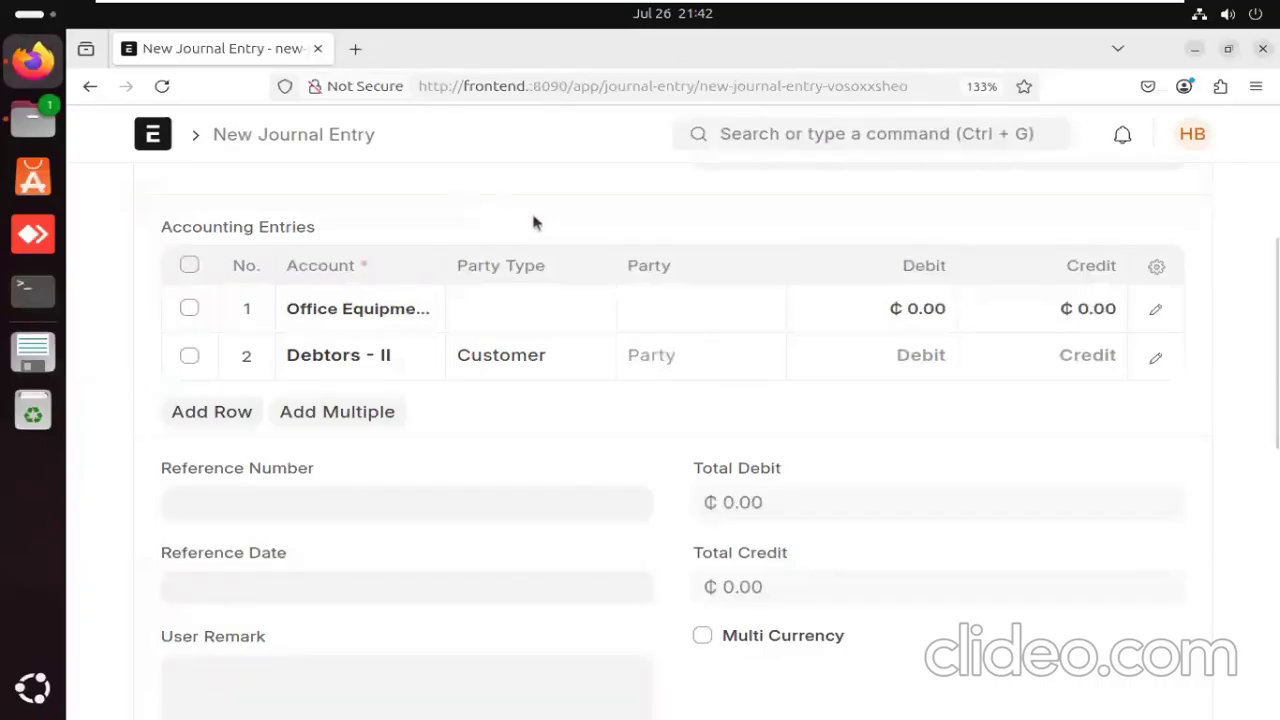
scroll(534, 219, "up", 3)
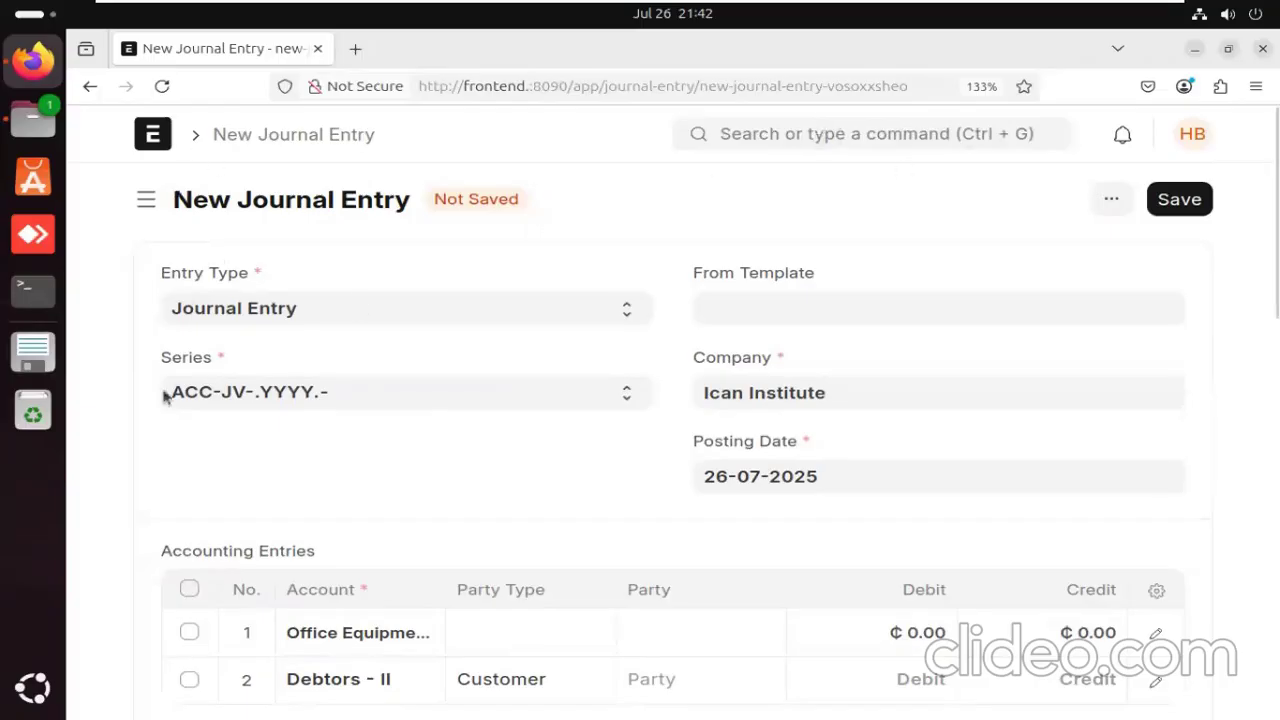
Switch to the GitHub outline in Chrome and highlight "Accounts Payable & Receivable (A/P and A/R)", then "P&L" under the financial reports.
key("ctrl+alt+Return")
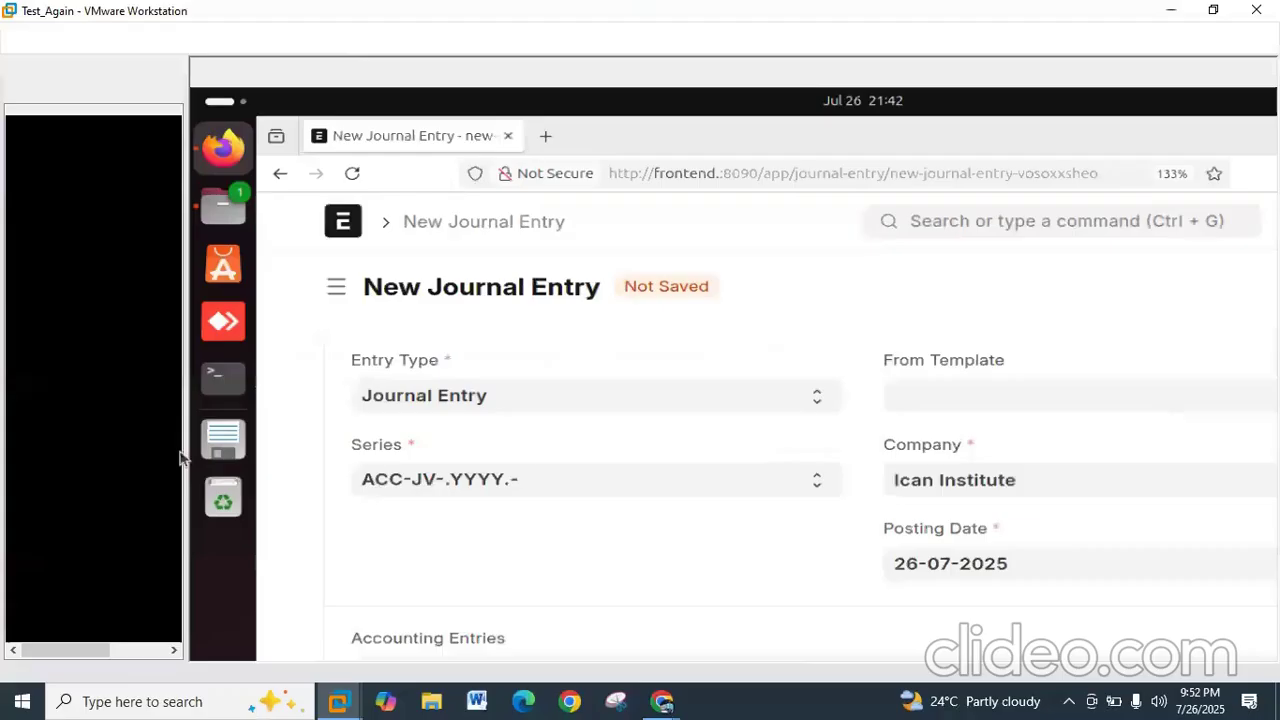
mouse_move(659, 706)
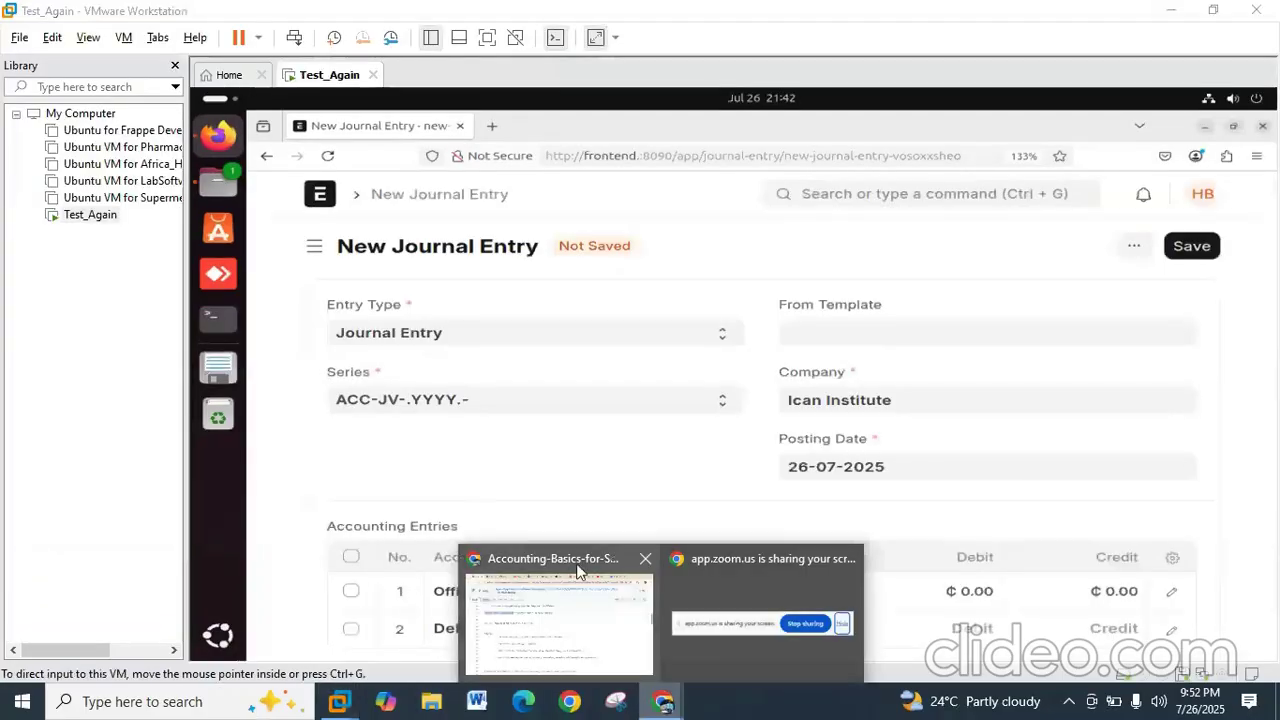
left_click(535, 633)
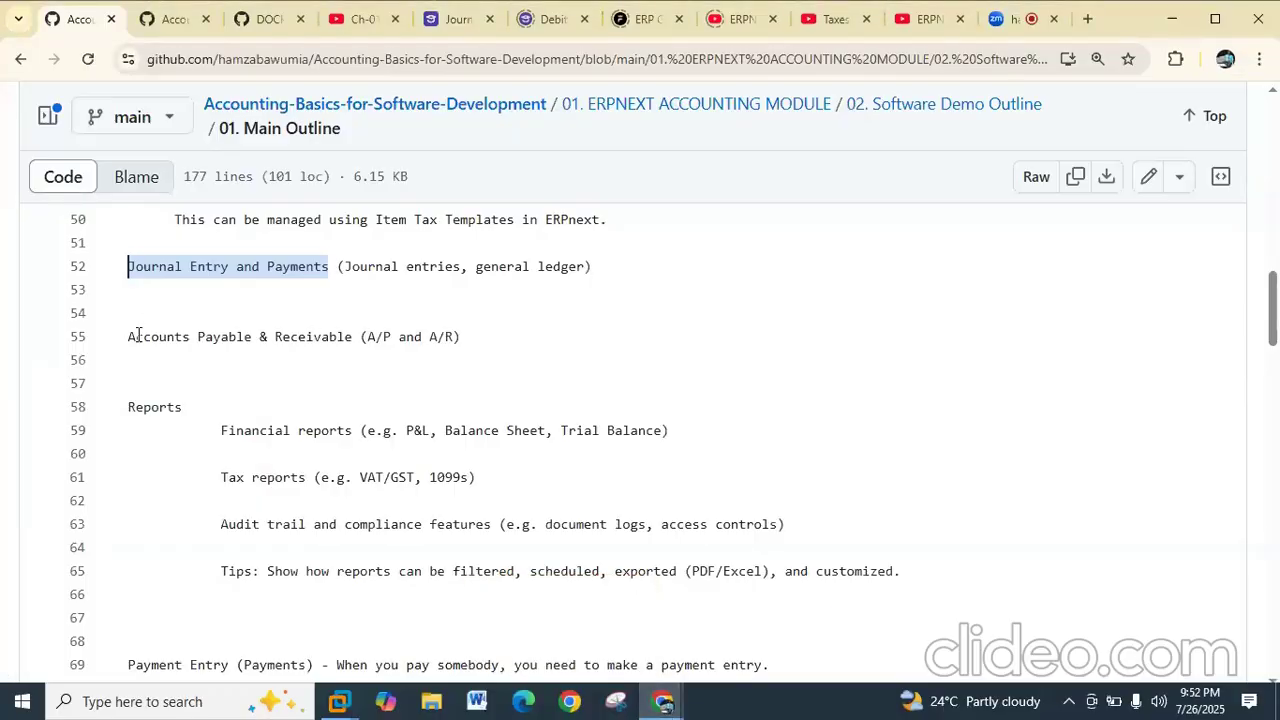
left_click_drag(458, 337, 126, 345)
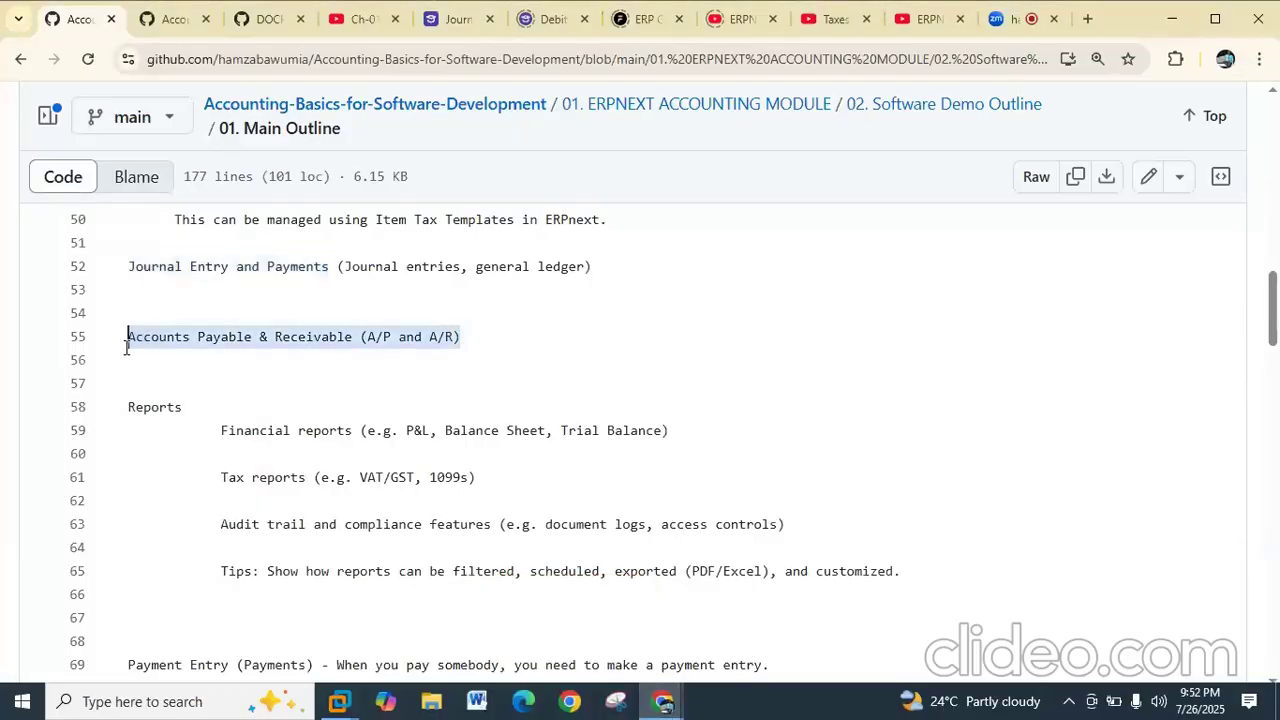
scroll(237, 400, "down", 1)
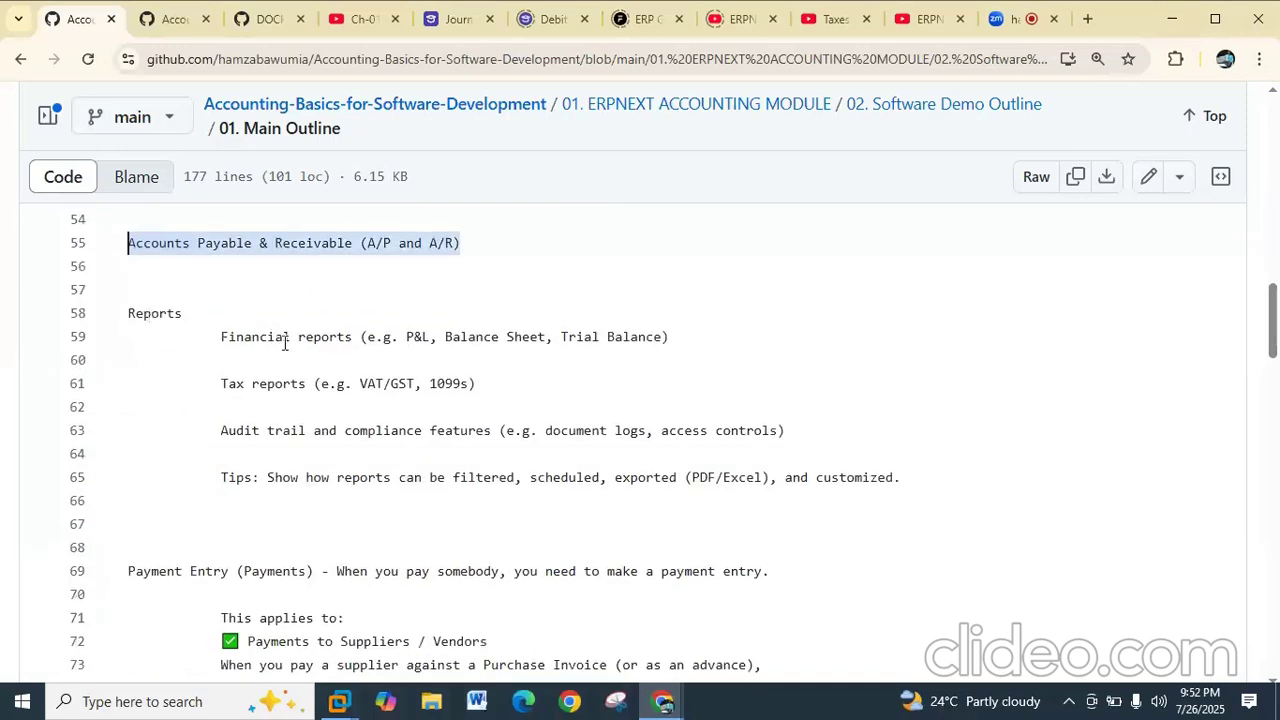
left_click_drag(436, 338, 408, 337)
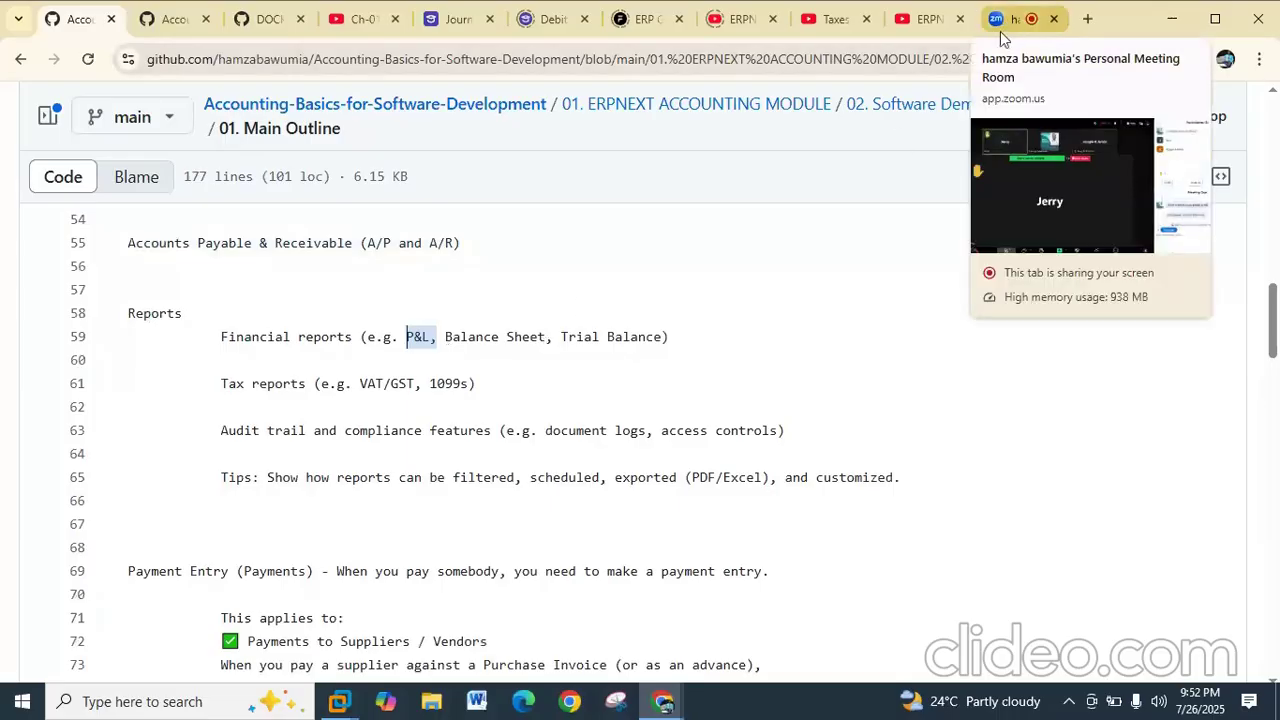
Return to the Test_Again virtual machine with the unsaved journal entry and show it in full screen.
mouse_move(338, 702)
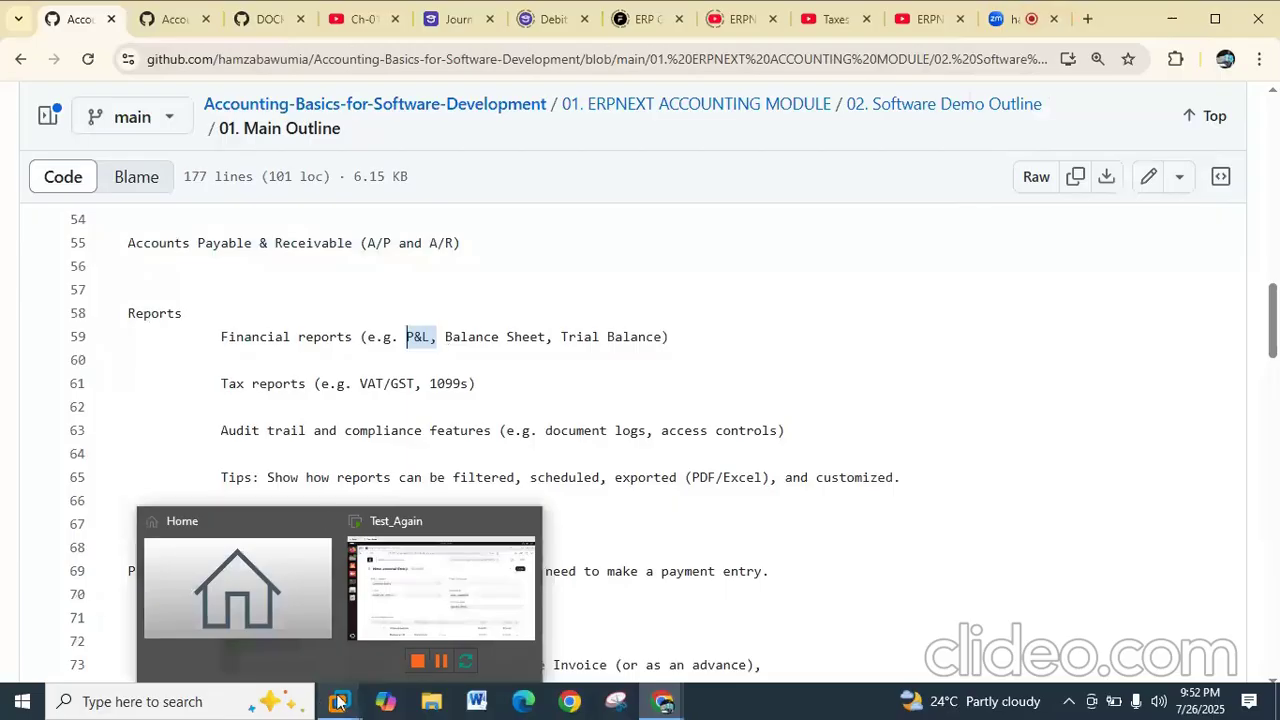
left_click(396, 609)
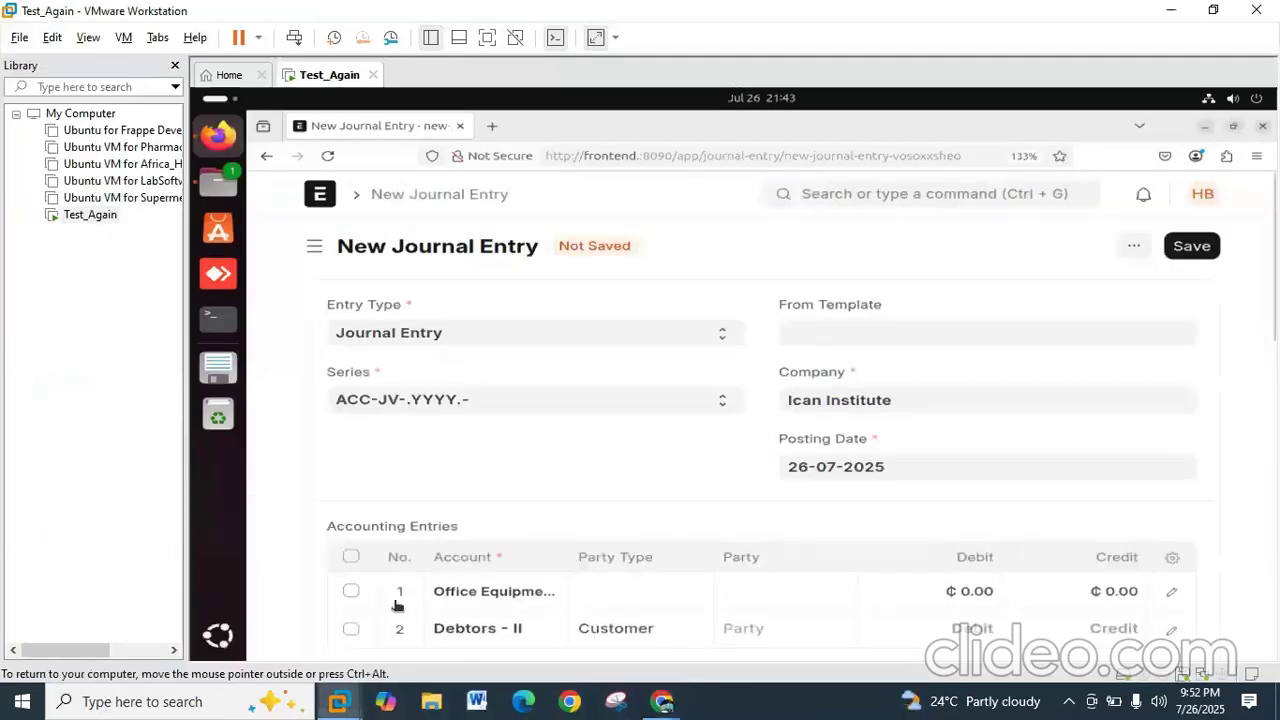
key("ctrl+alt+Return")
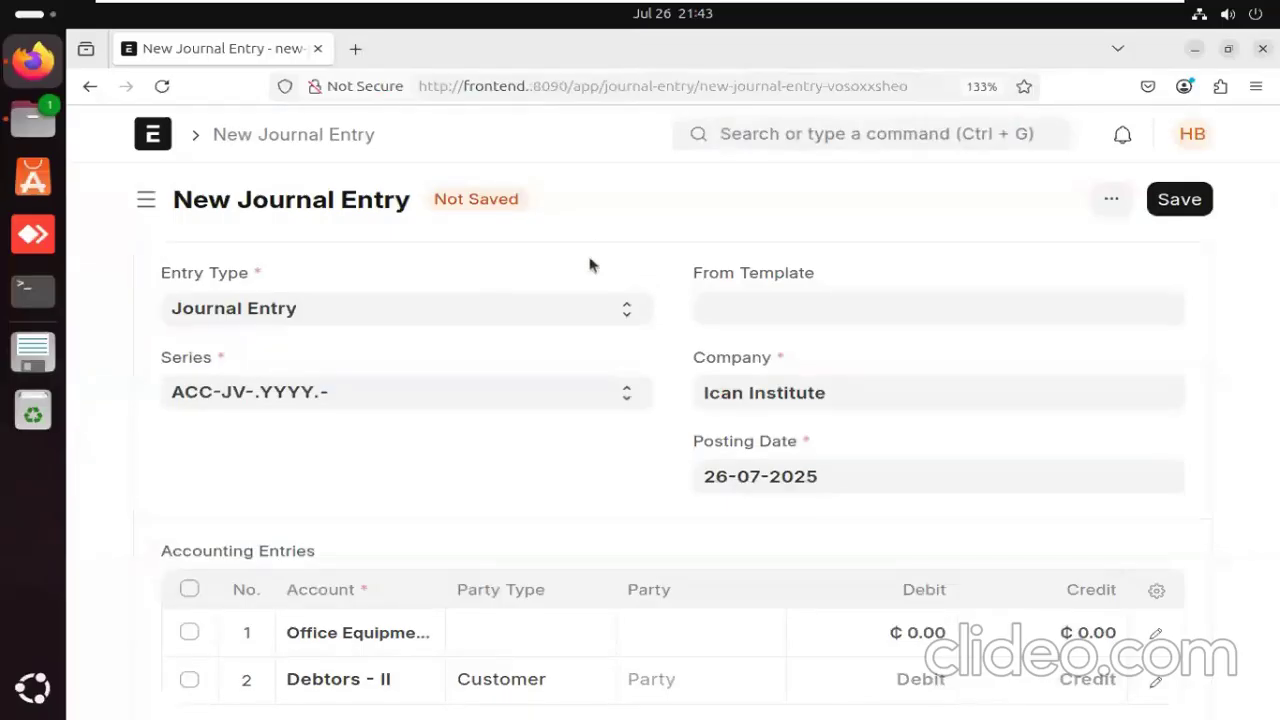
Review the unsaved journal entry's accounting entries, reference number and date, user remark, bill details and payment mode fields.
scroll(589, 264, "down", 3)
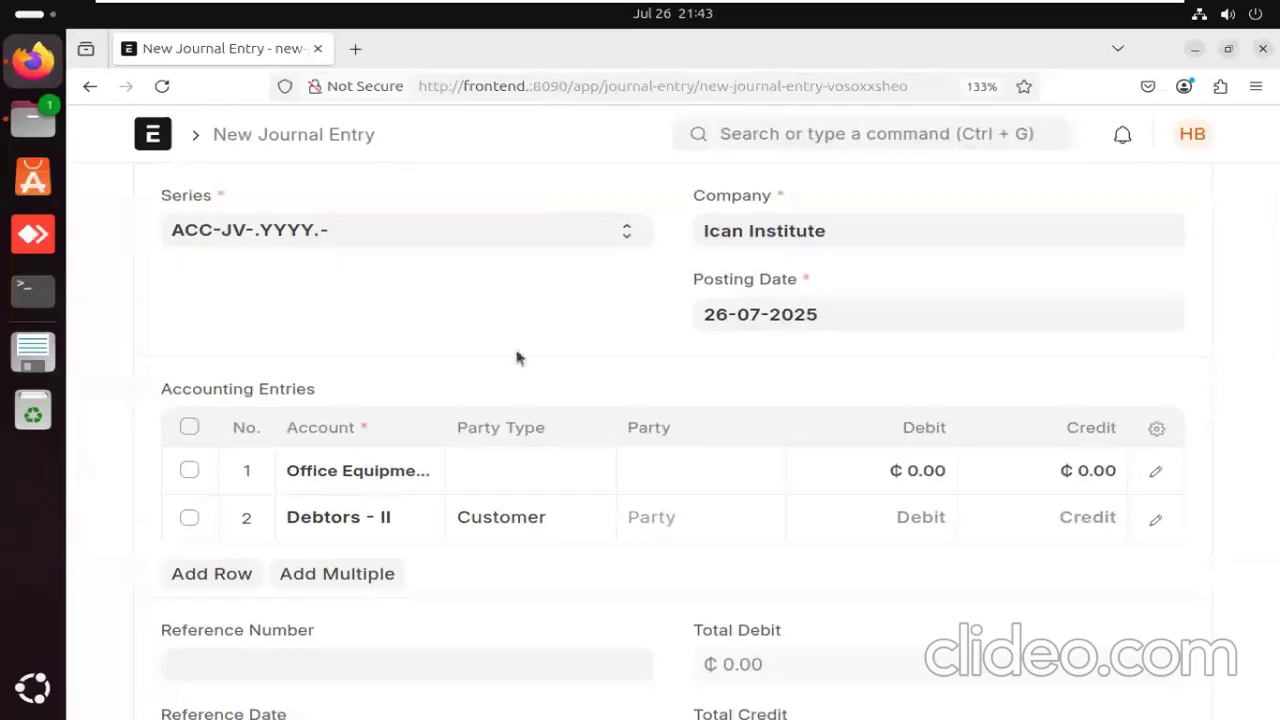
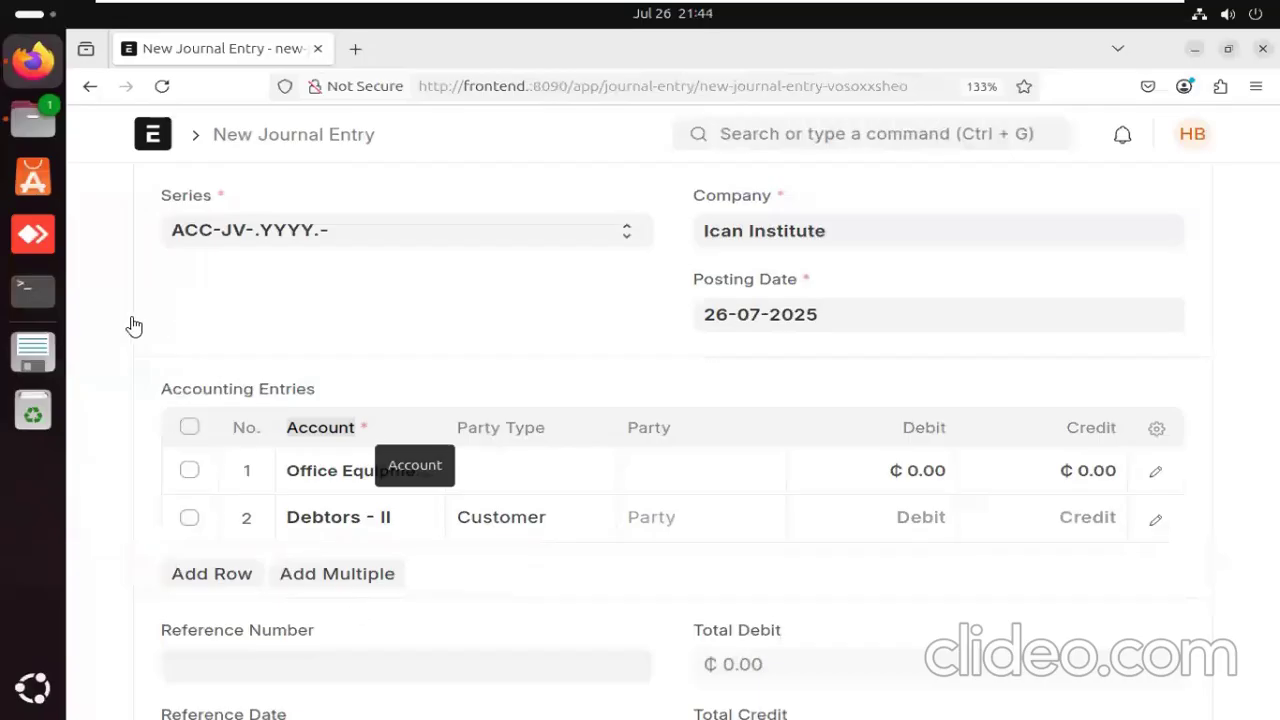
scroll(191, 340, "down", 5)
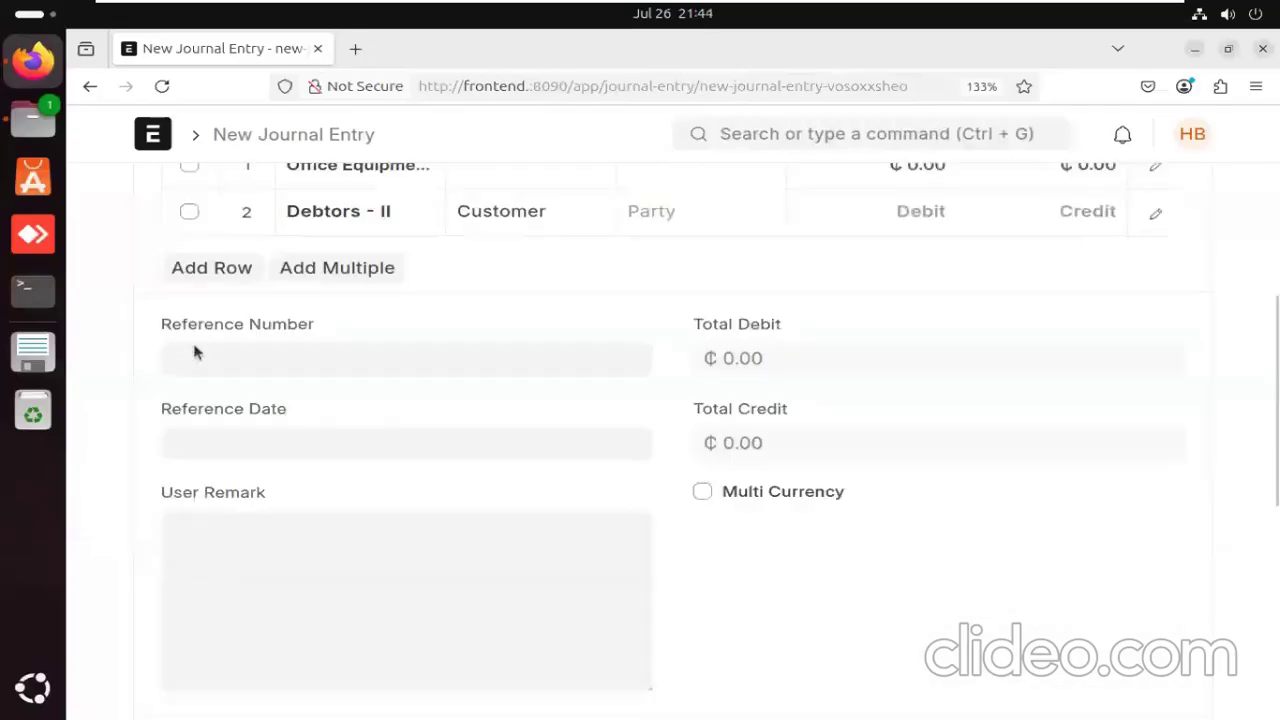
left_click(203, 371)
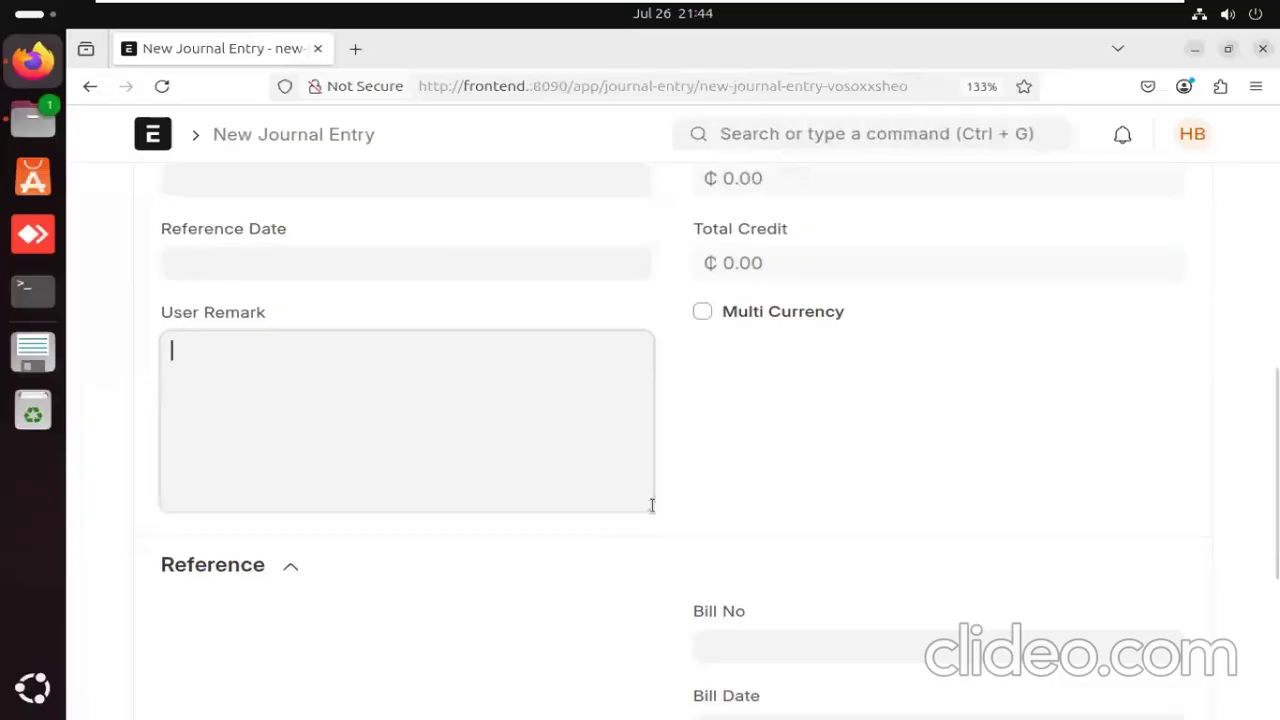
scroll(595, 463, "up", 2)
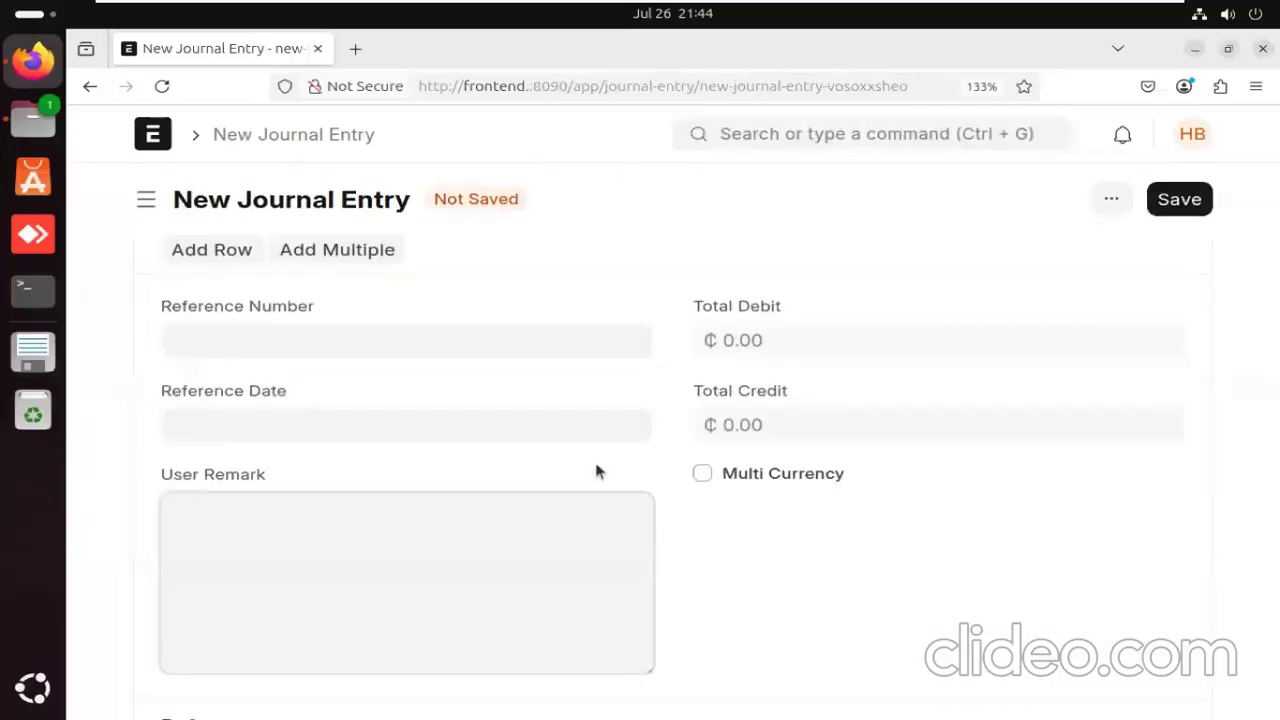
scroll(597, 471, "down", 6)
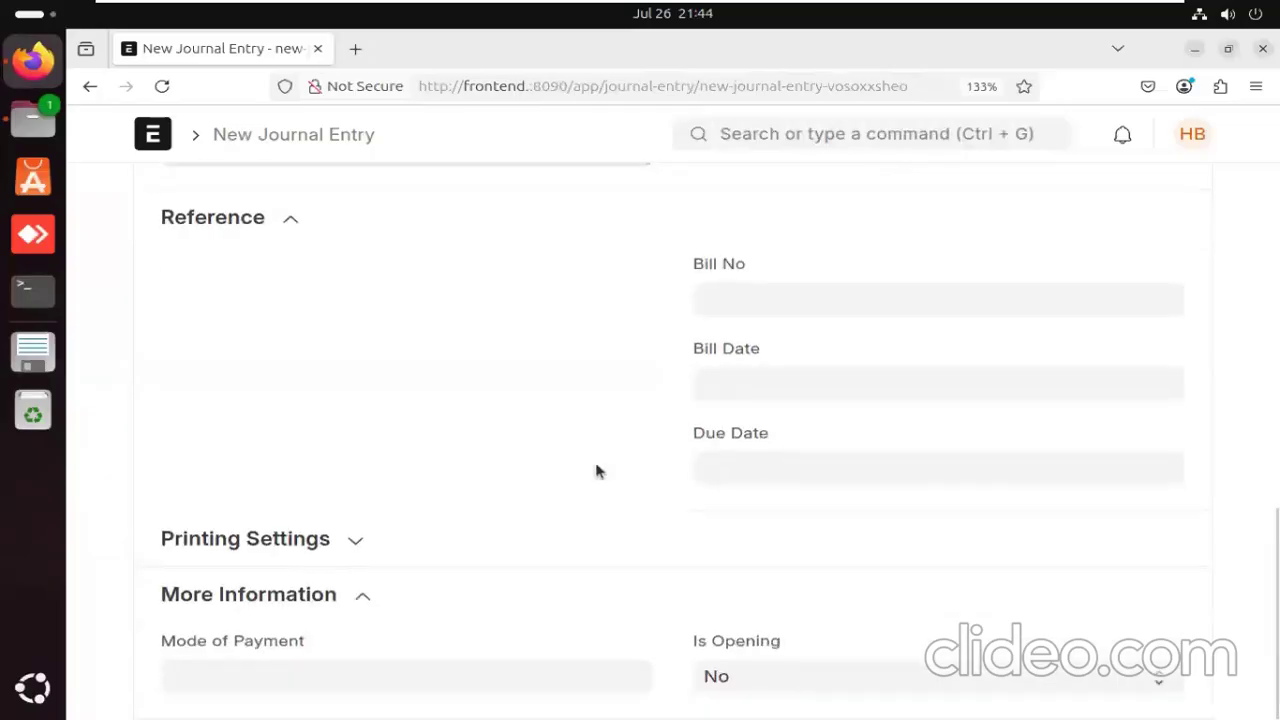
scroll(595, 471, "up", 10)
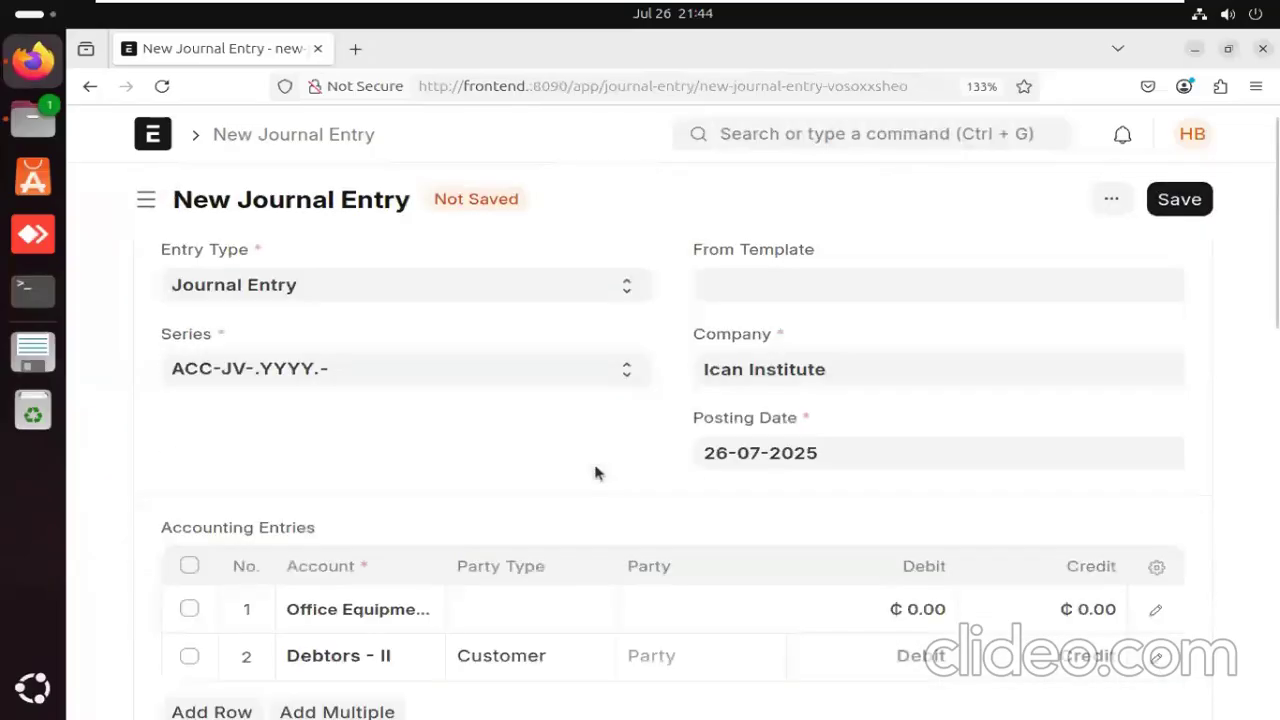
Search for "repo" and open the Report list from the unsaved journal entry.
scroll(595, 472, "up", 1)
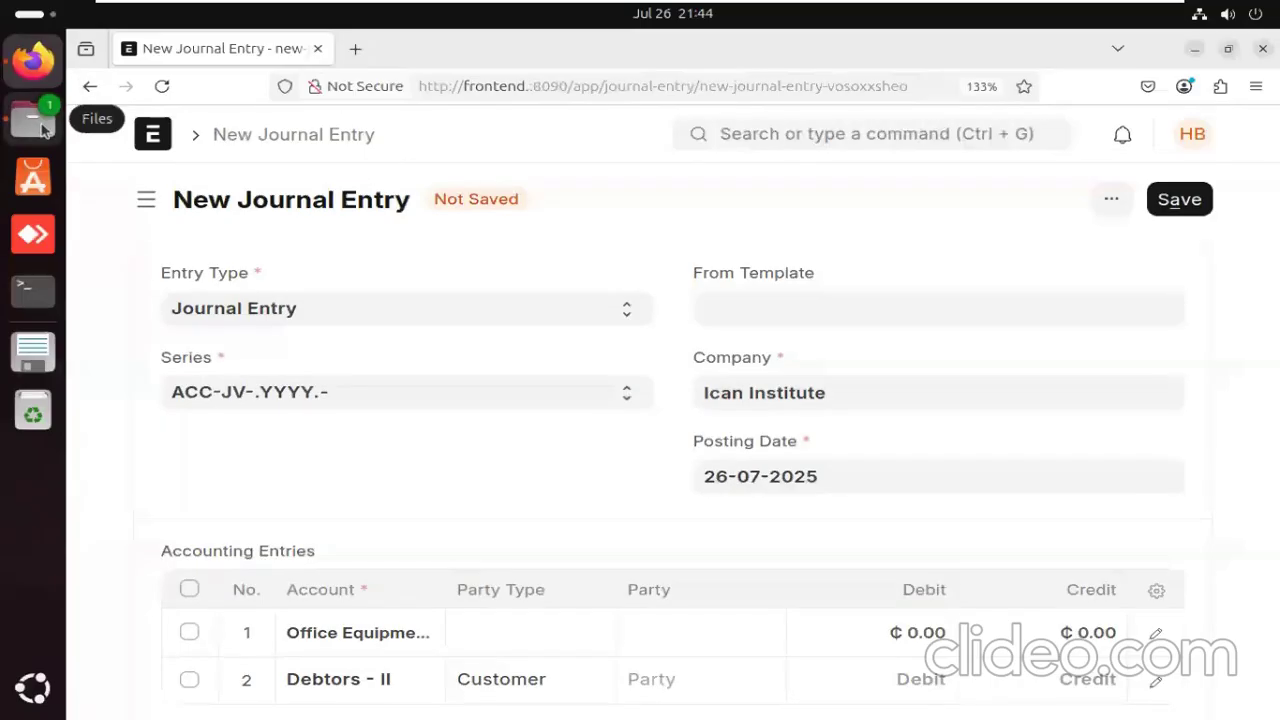
key("ctrl+alt+Return")
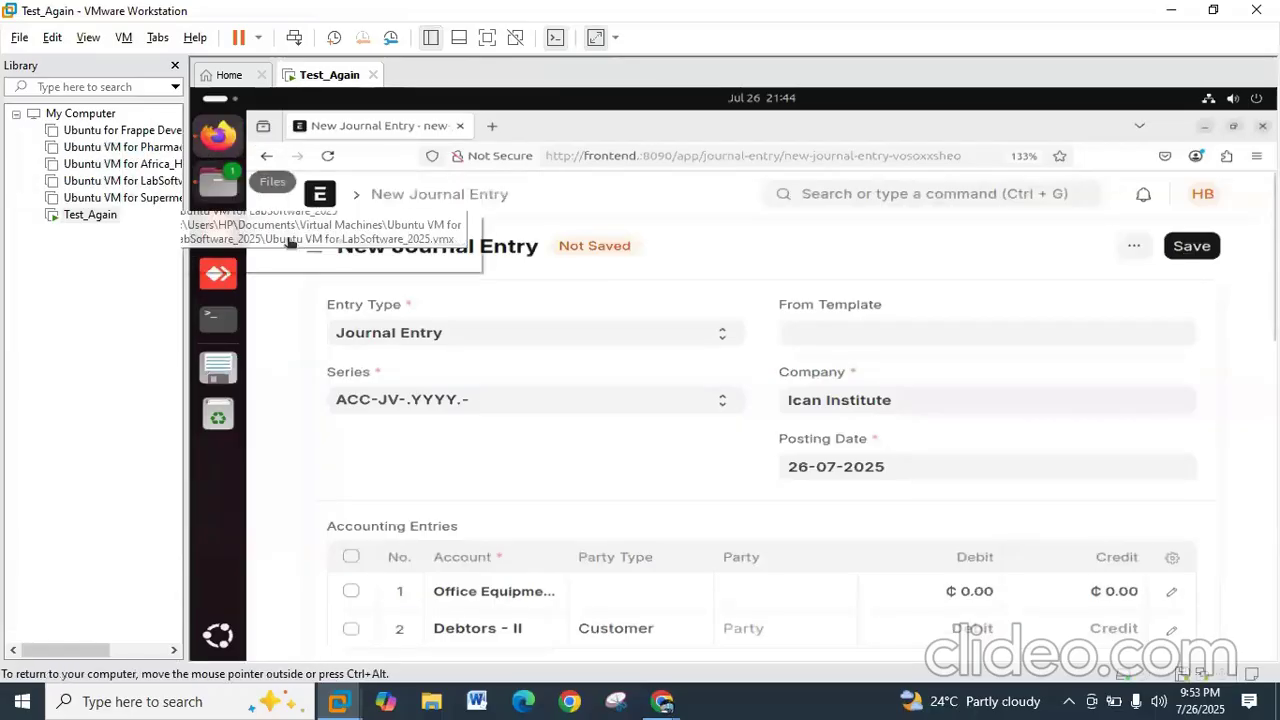
key("ctrl+alt+Return")
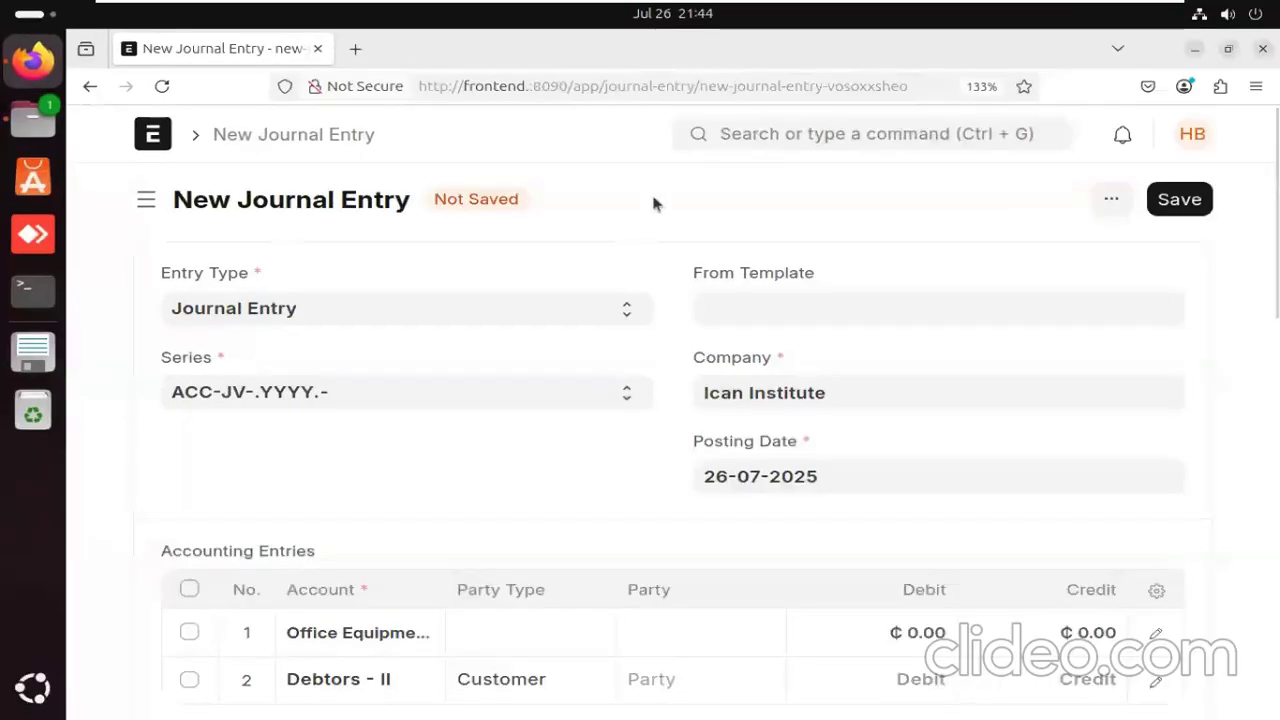
left_click(749, 134)
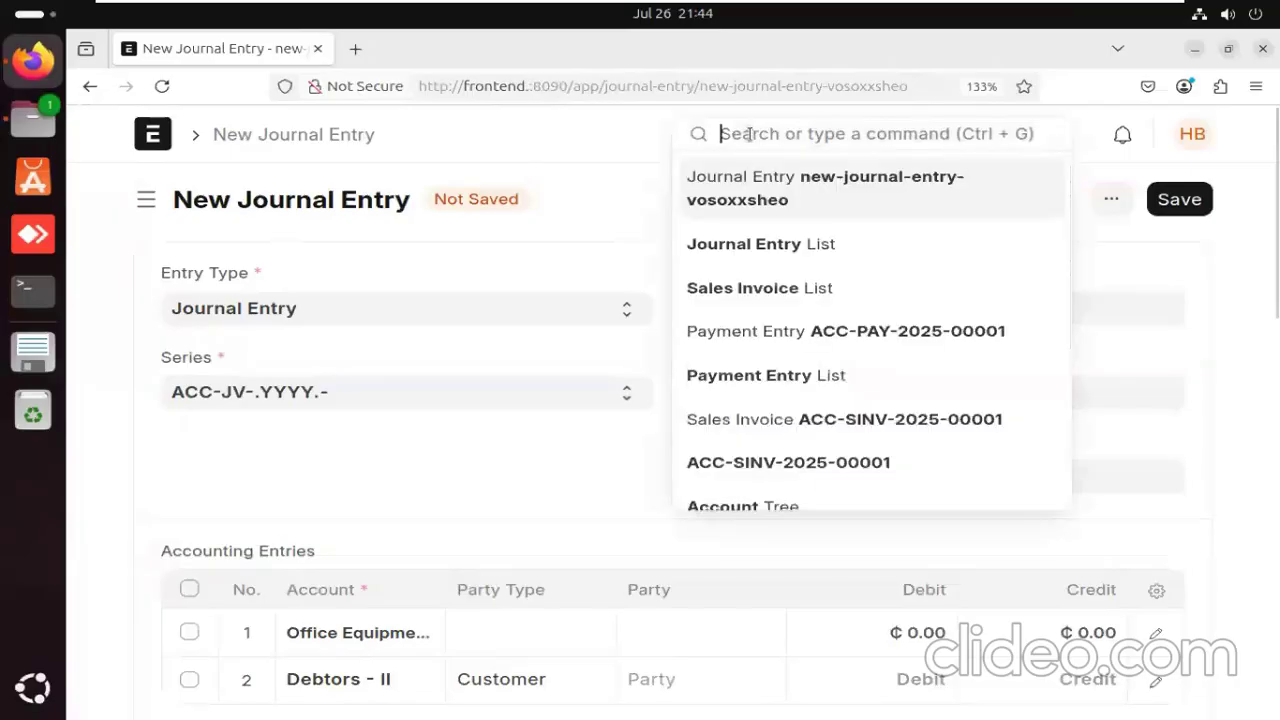
type("repo")
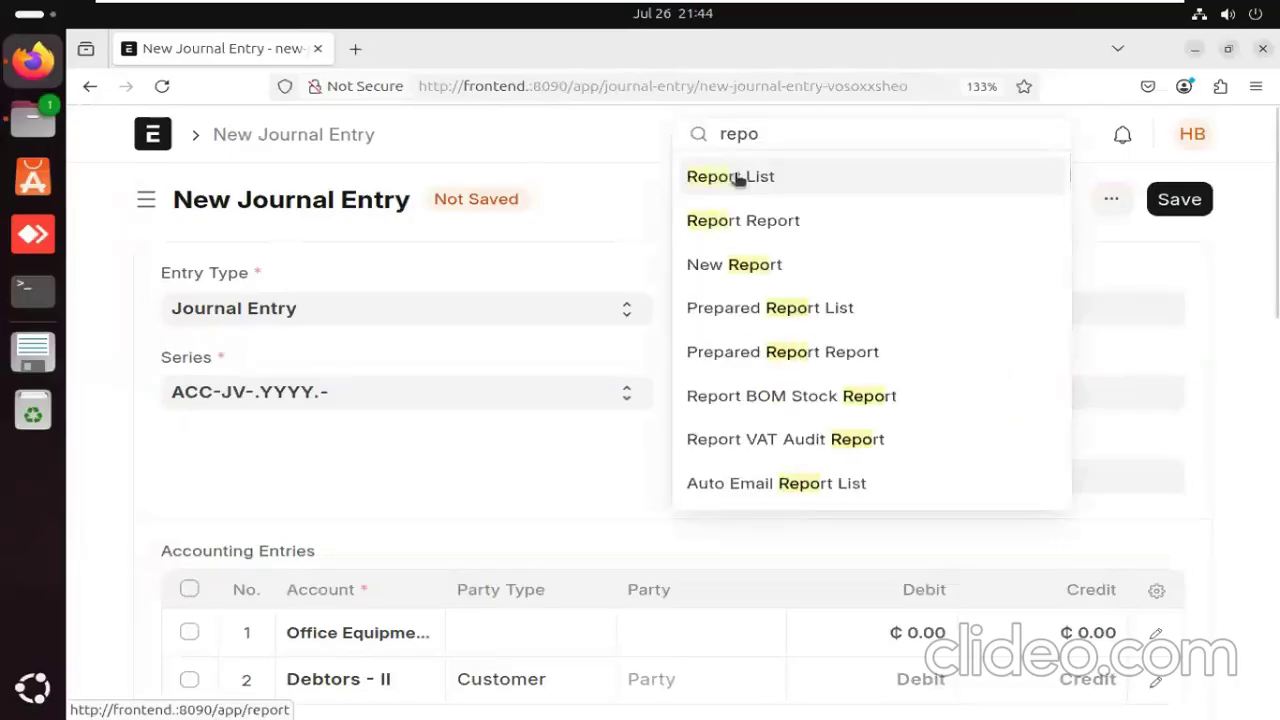
left_click(740, 178)
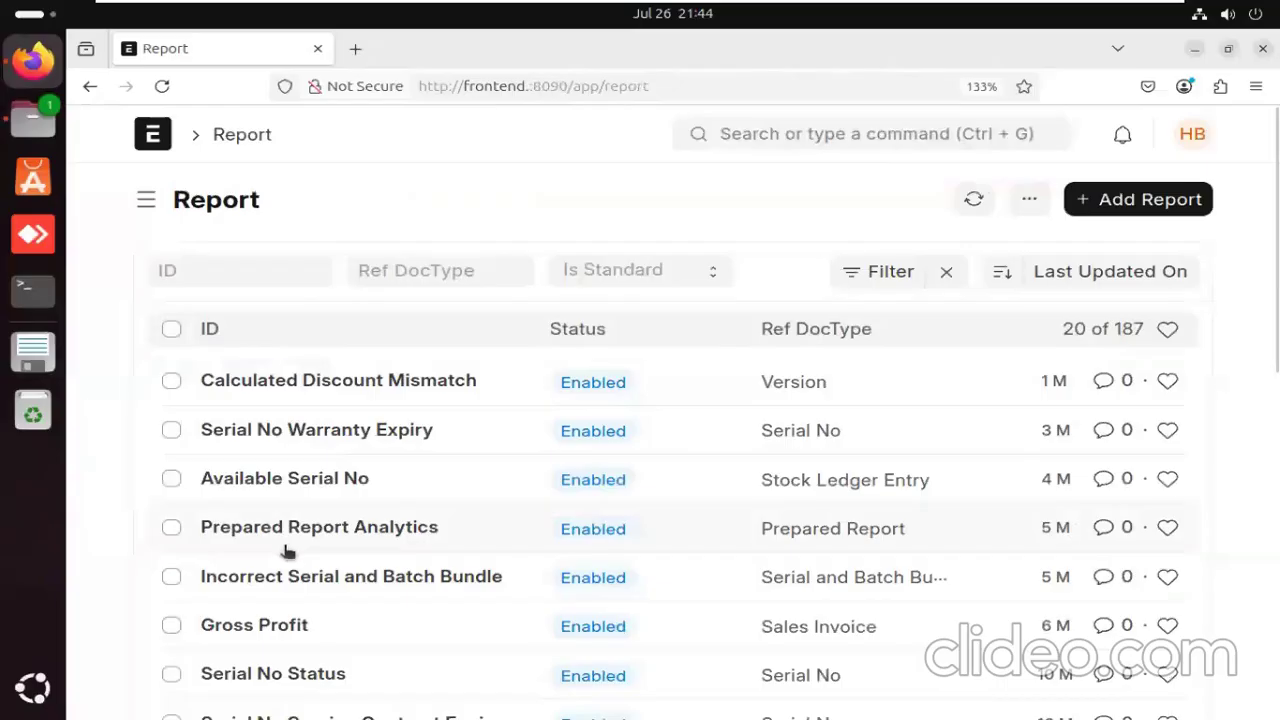
Open the Gross Profit report record, review its settings and roles, and return to the report list.
scroll(287, 551, "down", 3)
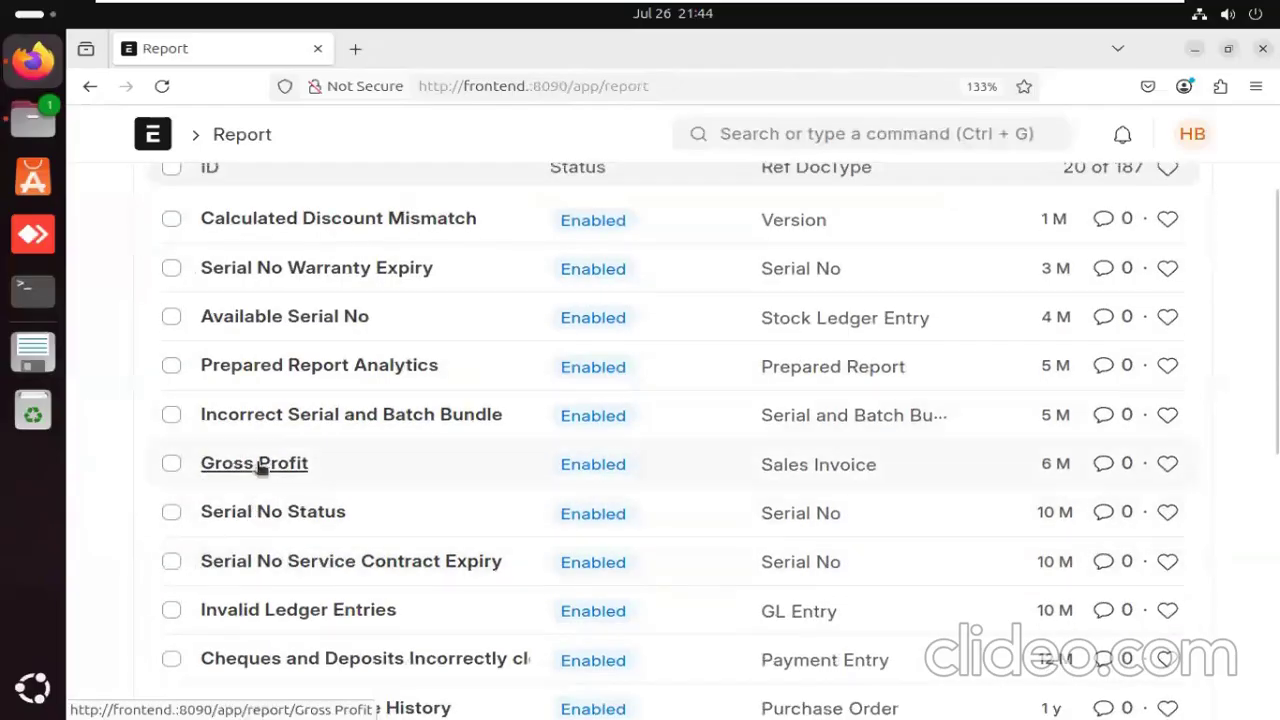
left_click(258, 464)
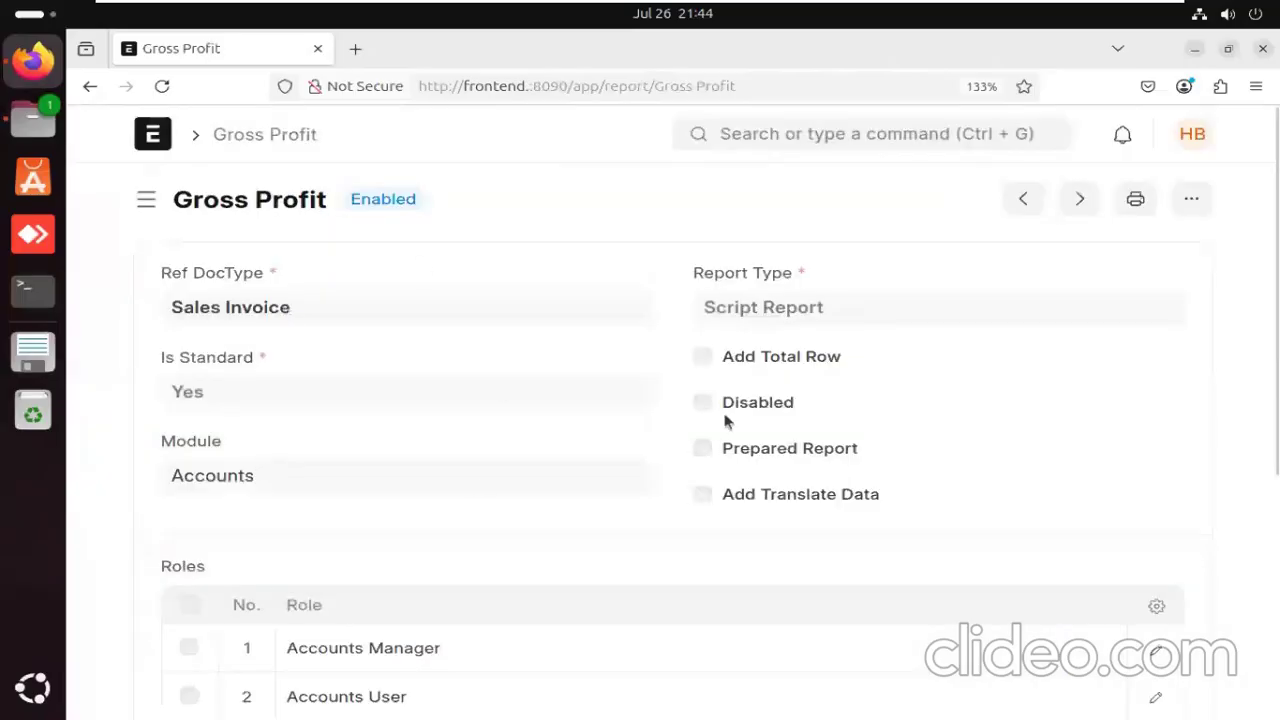
scroll(723, 420, "down", 4)
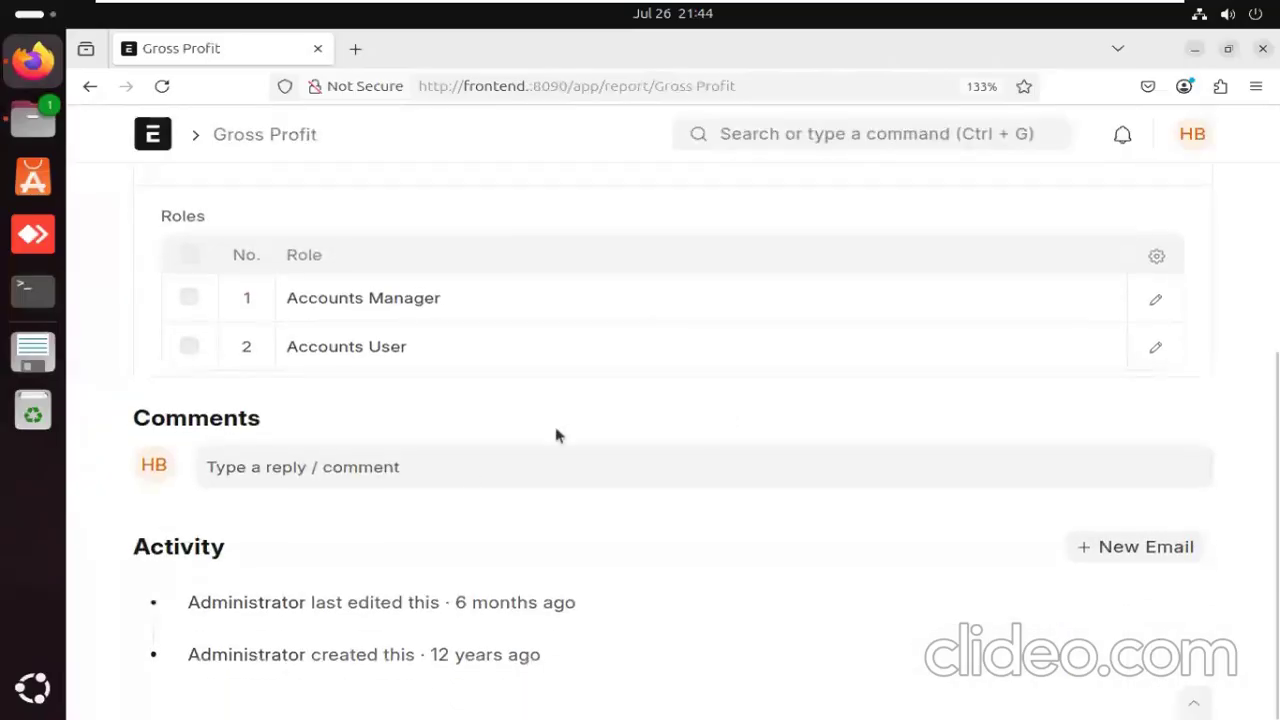
scroll(200, 256, "up", 4)
left_click(89, 86)
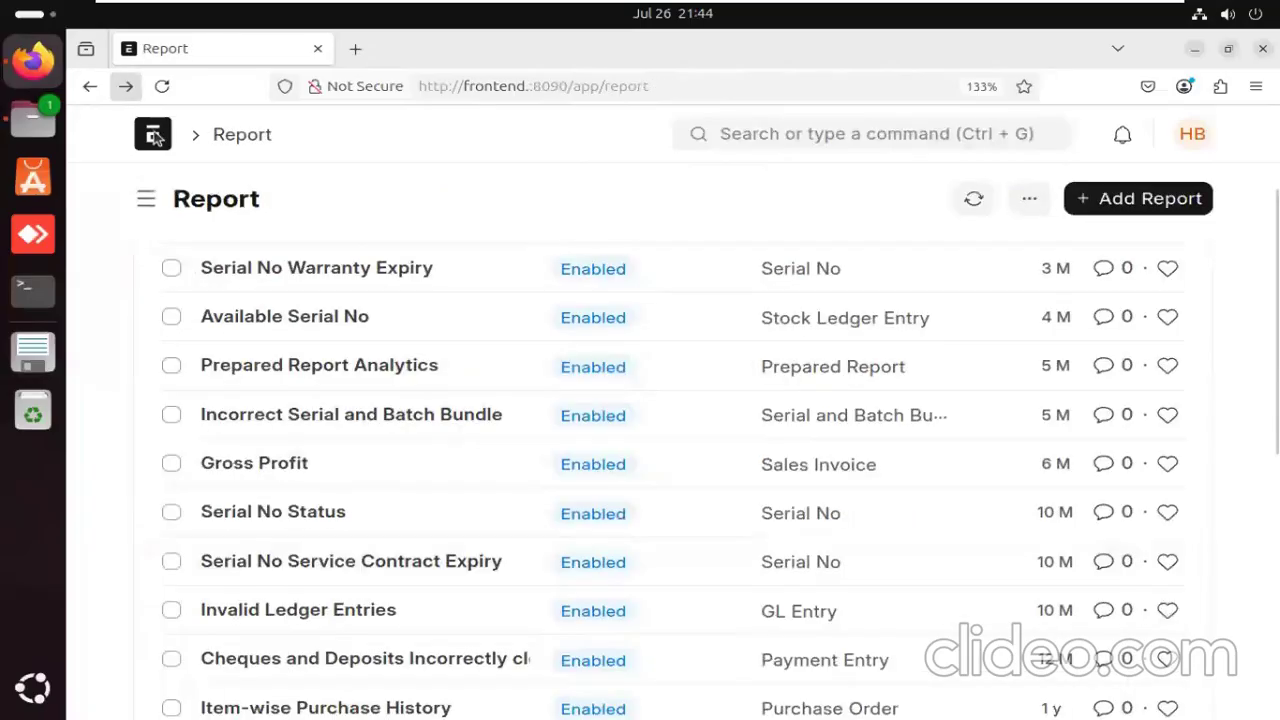
Look through the report list for financial and ledger reports.
scroll(270, 478, "down", 4)
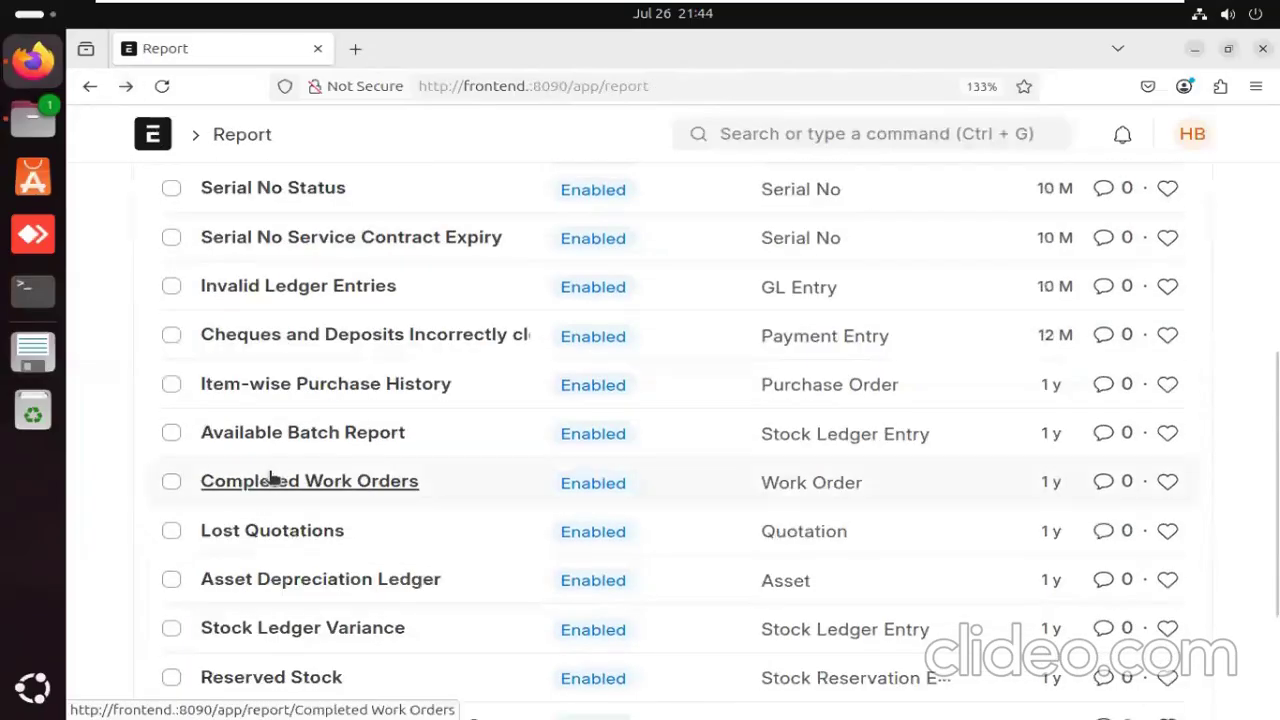
scroll(270, 480, "down", 3)
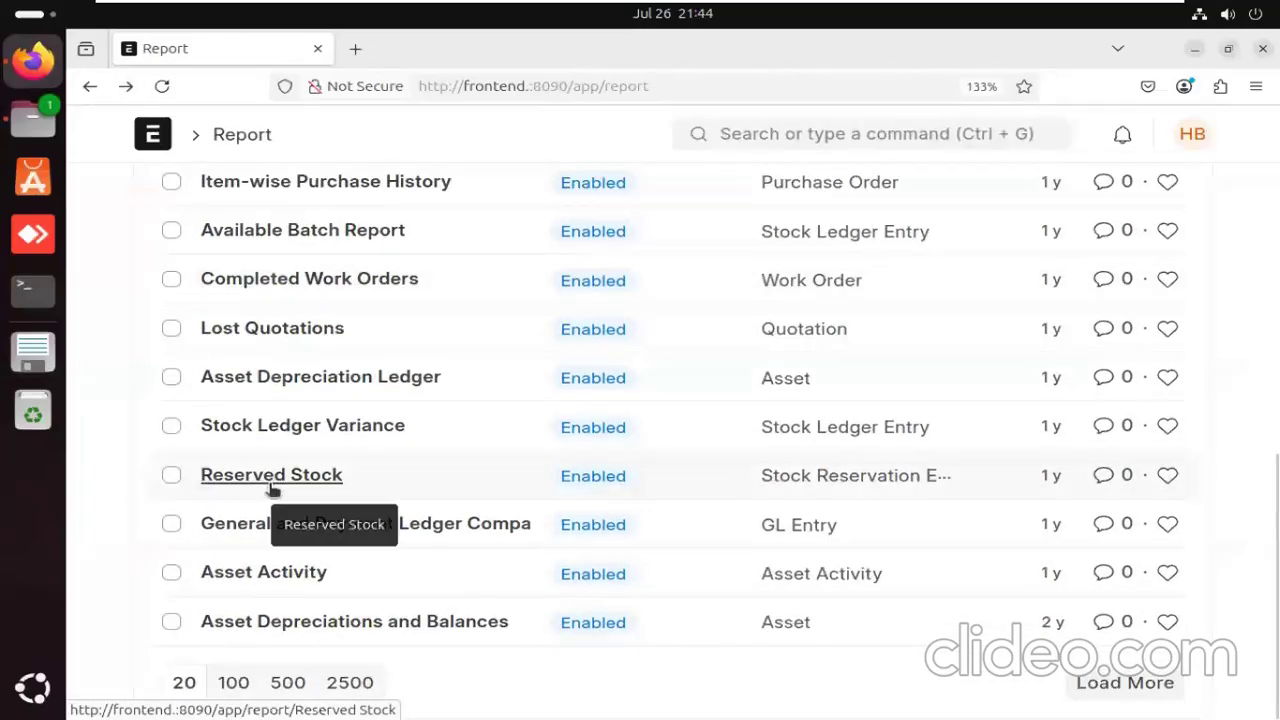
scroll(548, 527, "up", 7)
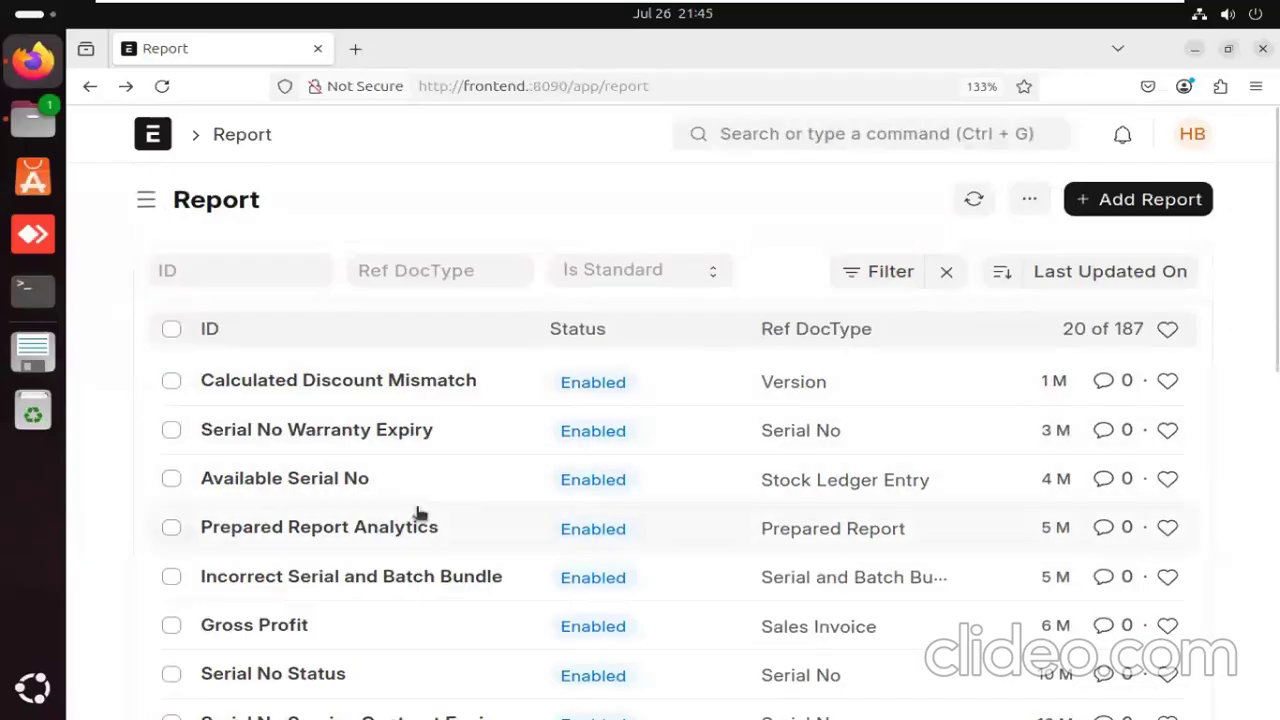
scroll(420, 513, "down", 3)
scroll(420, 513, "down", 3)
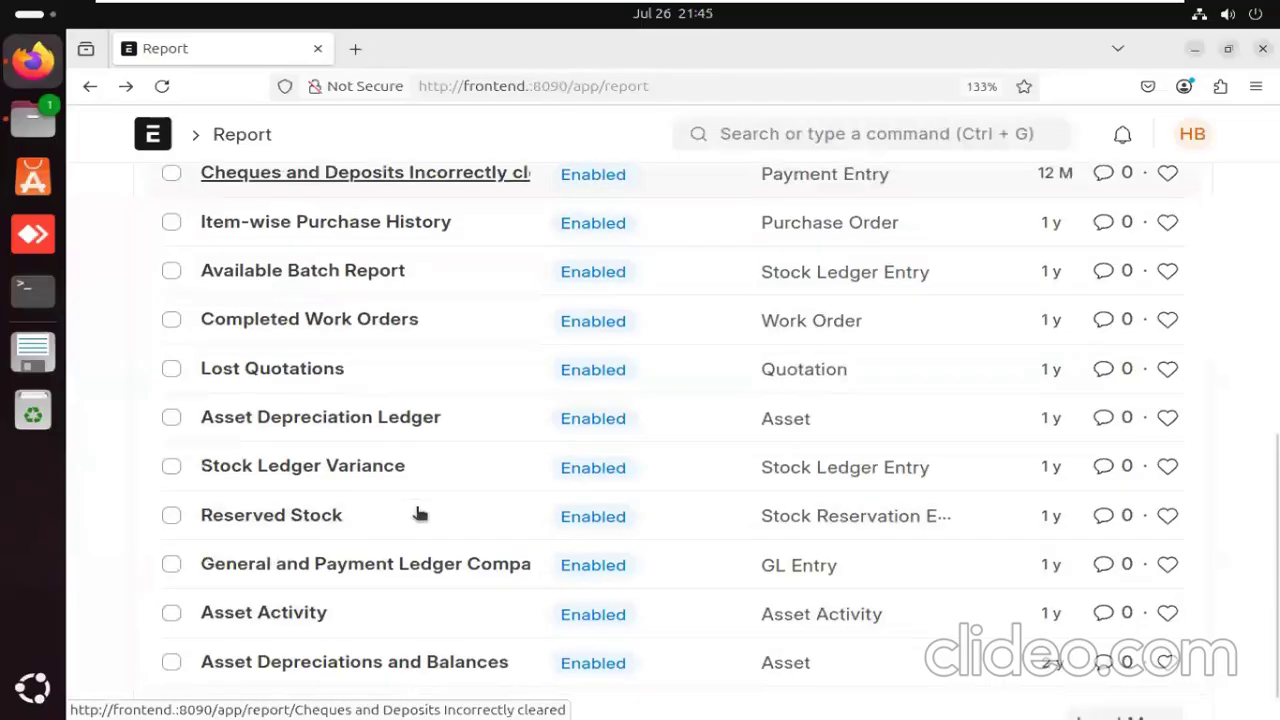
scroll(420, 513, "down", 1)
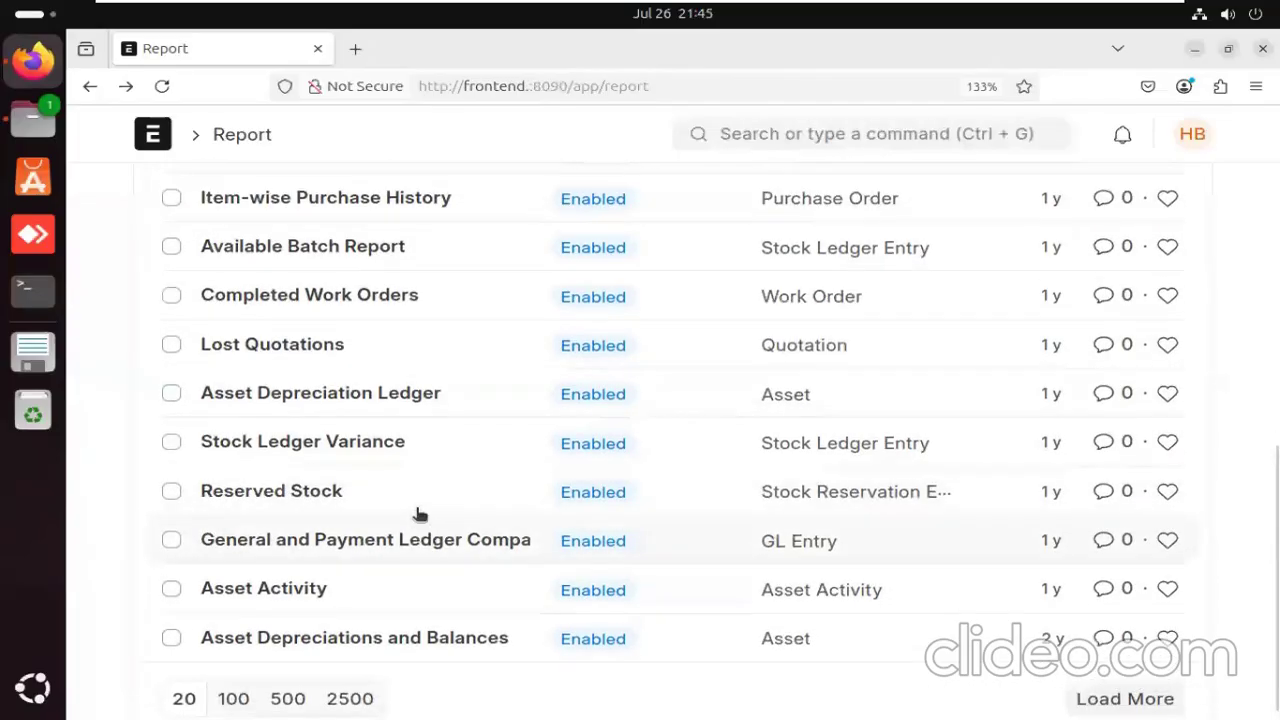
scroll(420, 513, "up", 8)
Search for "profi" to find a profit report, clear the term and close the suggestions.
left_click(865, 133)
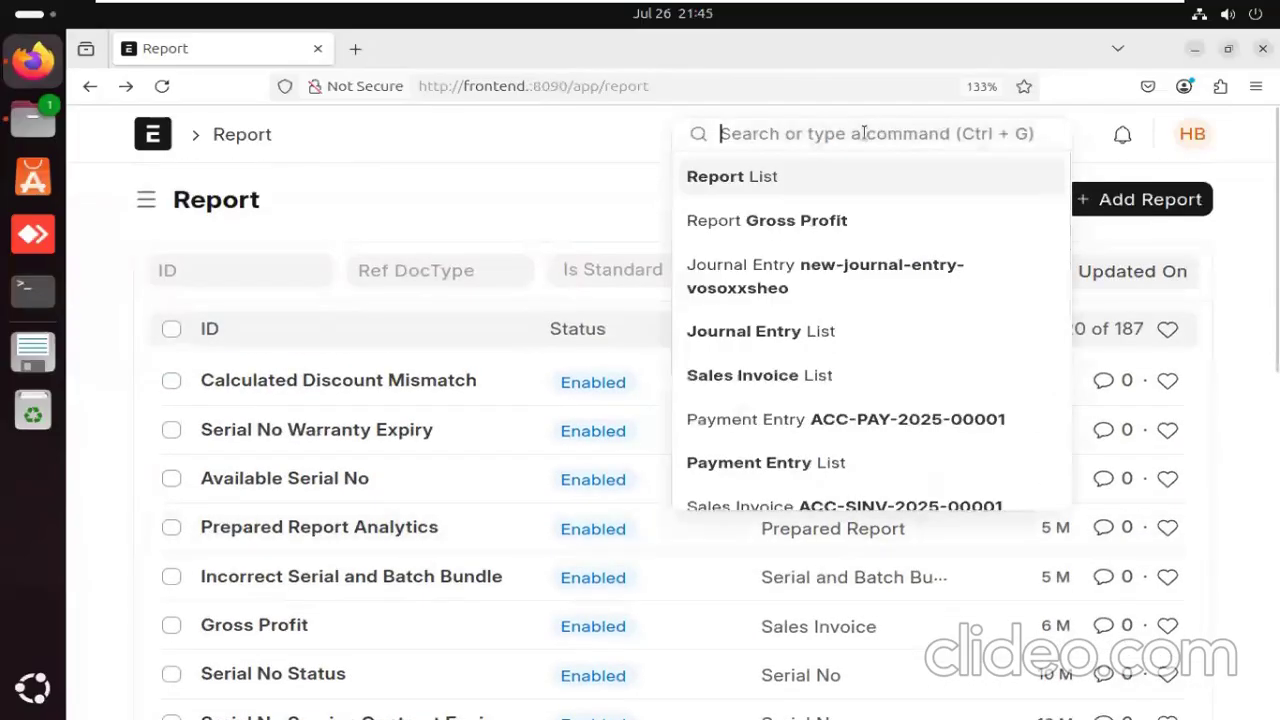
type("profi")
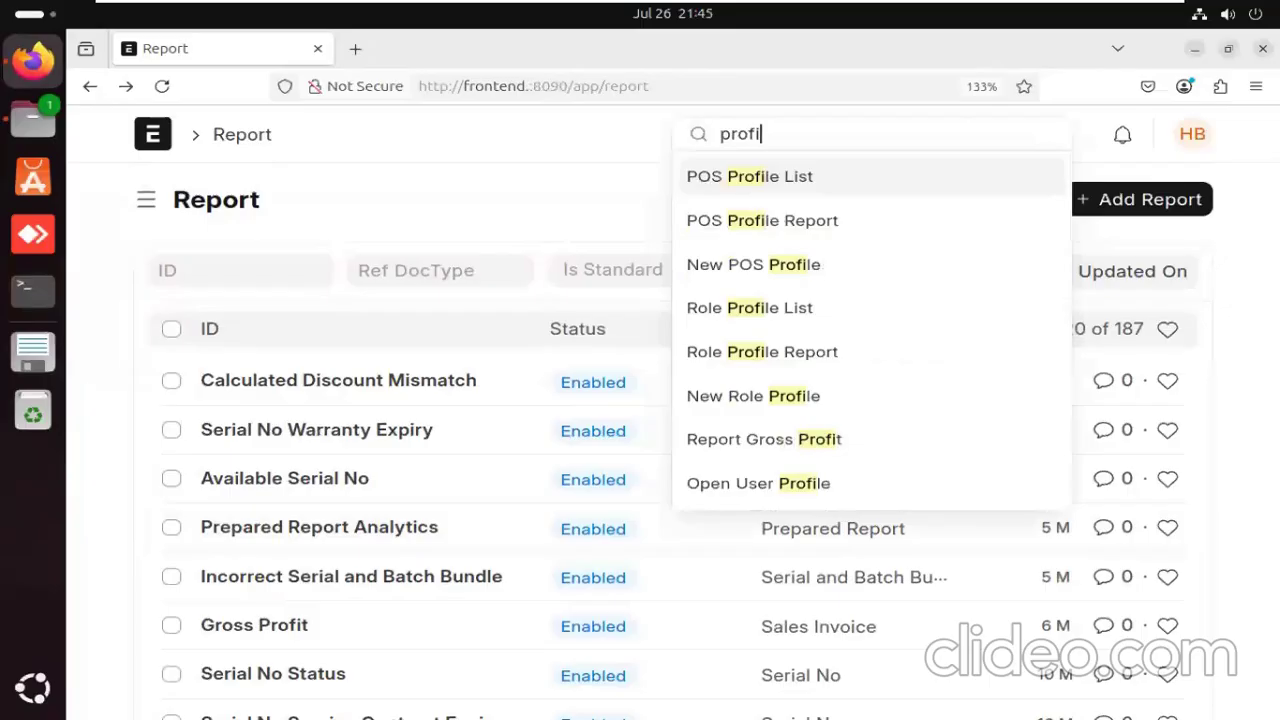
key("BackSpace")
key("BackSpace")
key("BackSpace")
key("BackSpace")
key("BackSpace")
type("a")
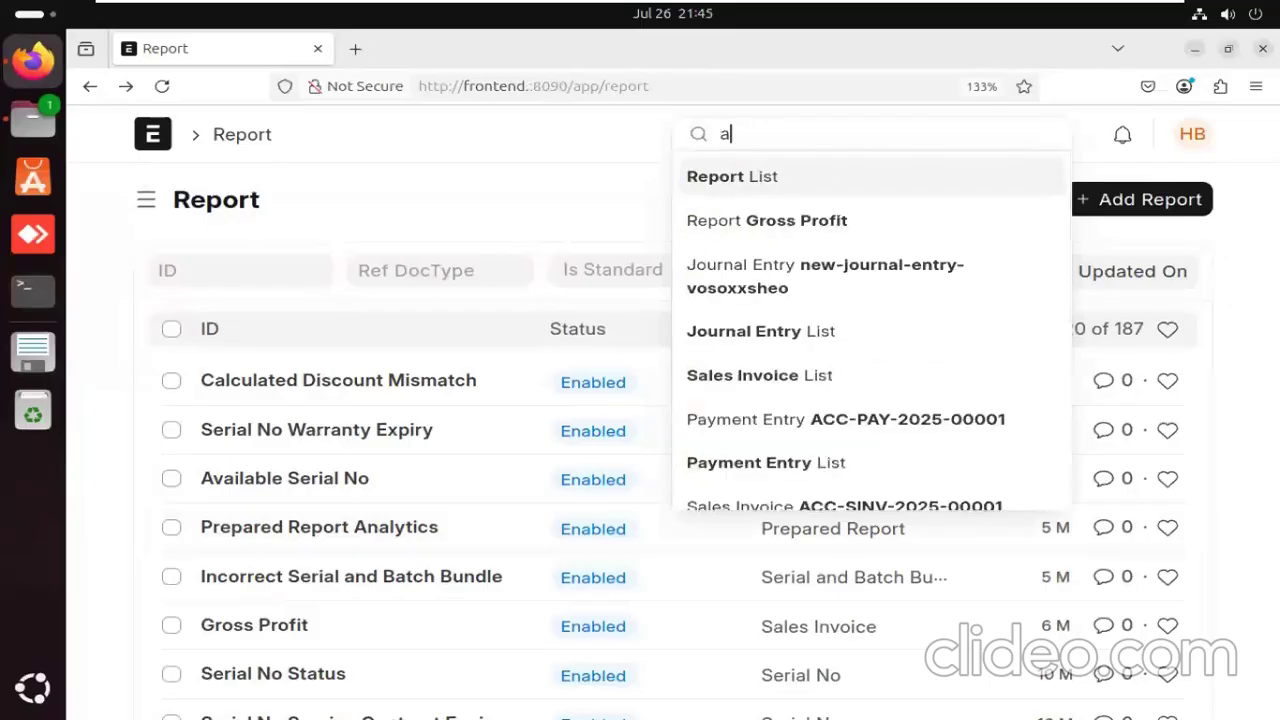
left_click(627, 200)
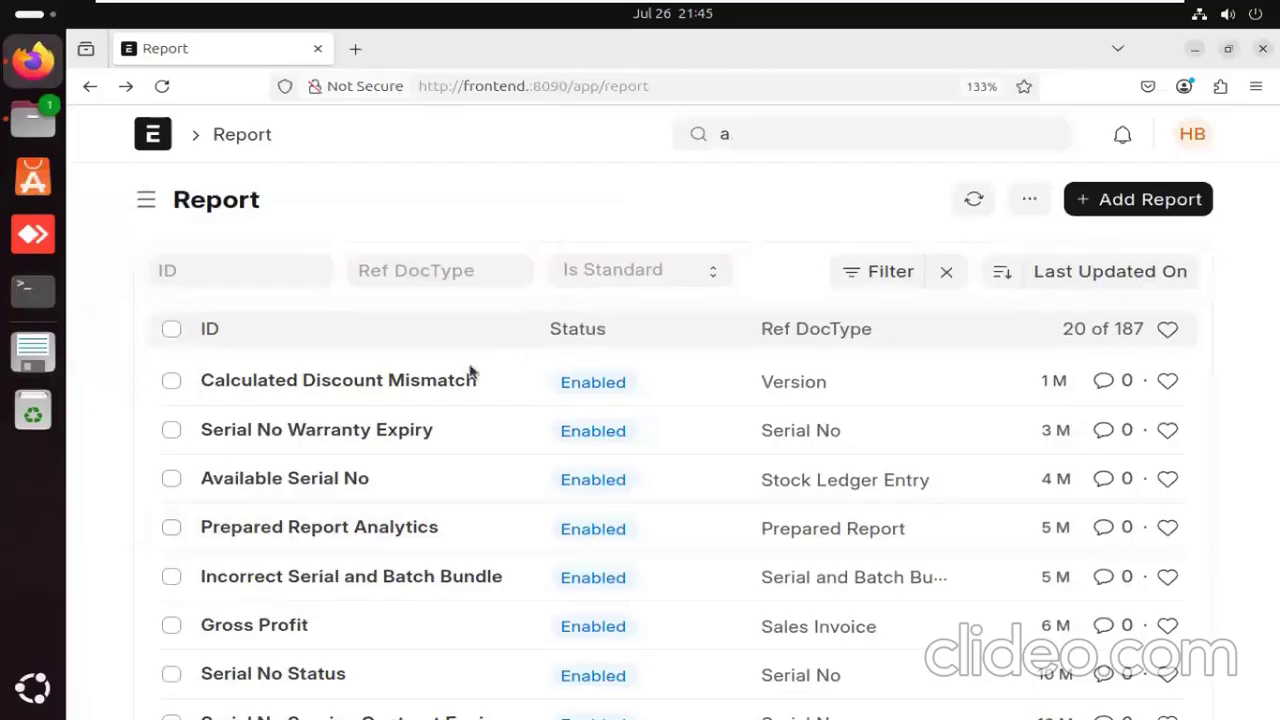
Search for "finan" to look over the financial report suggestions, then dismiss them.
left_click(710, 132)
type("finan")
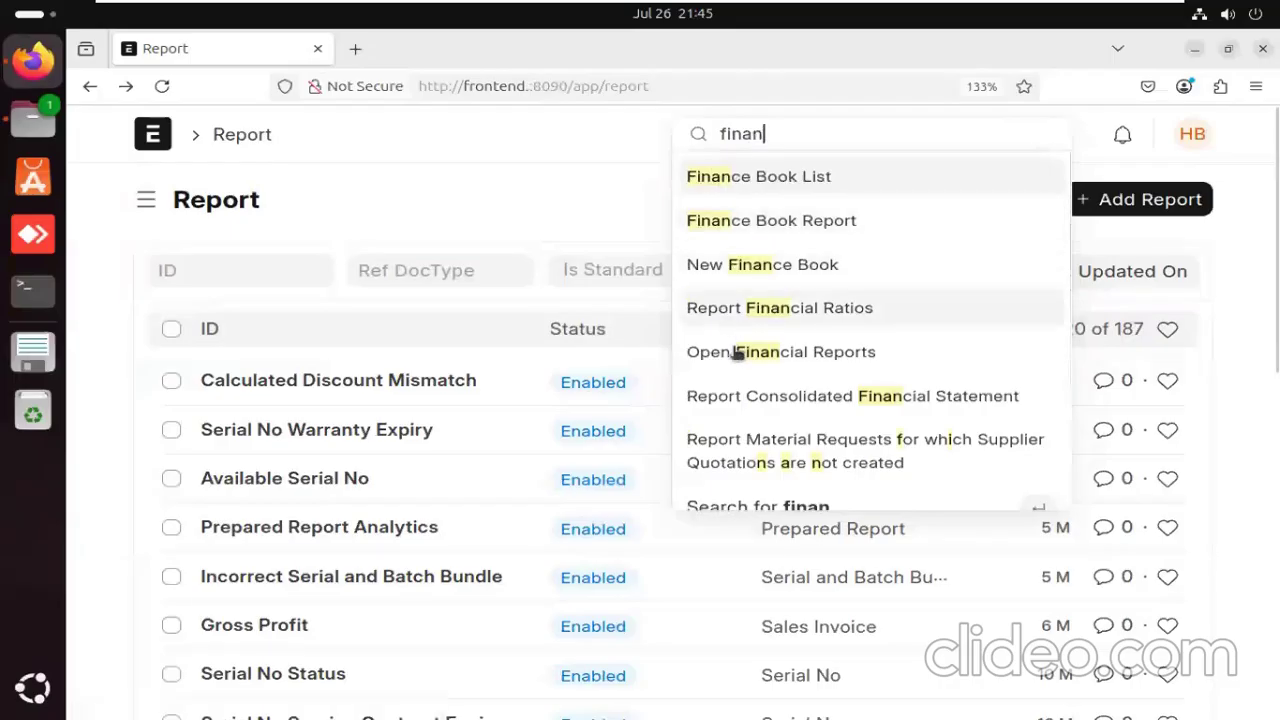
left_click(573, 148)
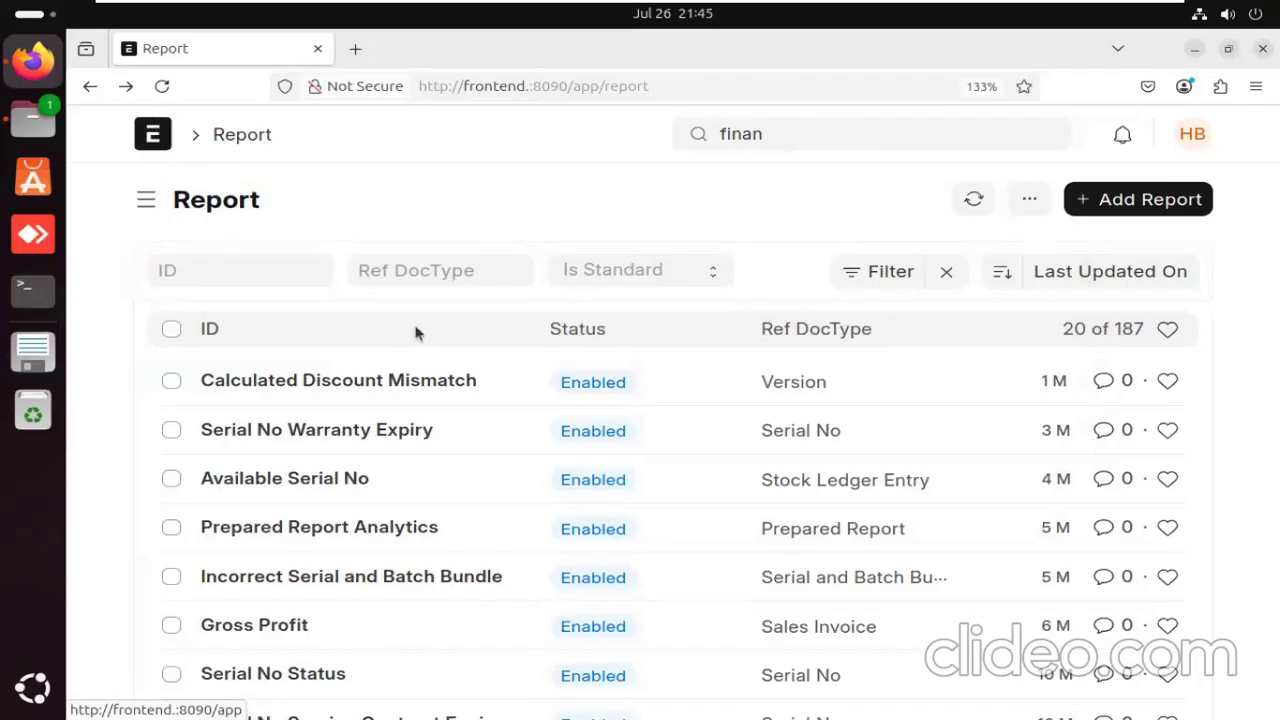
Reduce the page zoom to 110% and open the Accounting workspace from the home page.
key("ctrl+minus")
key("ctrl+minus")
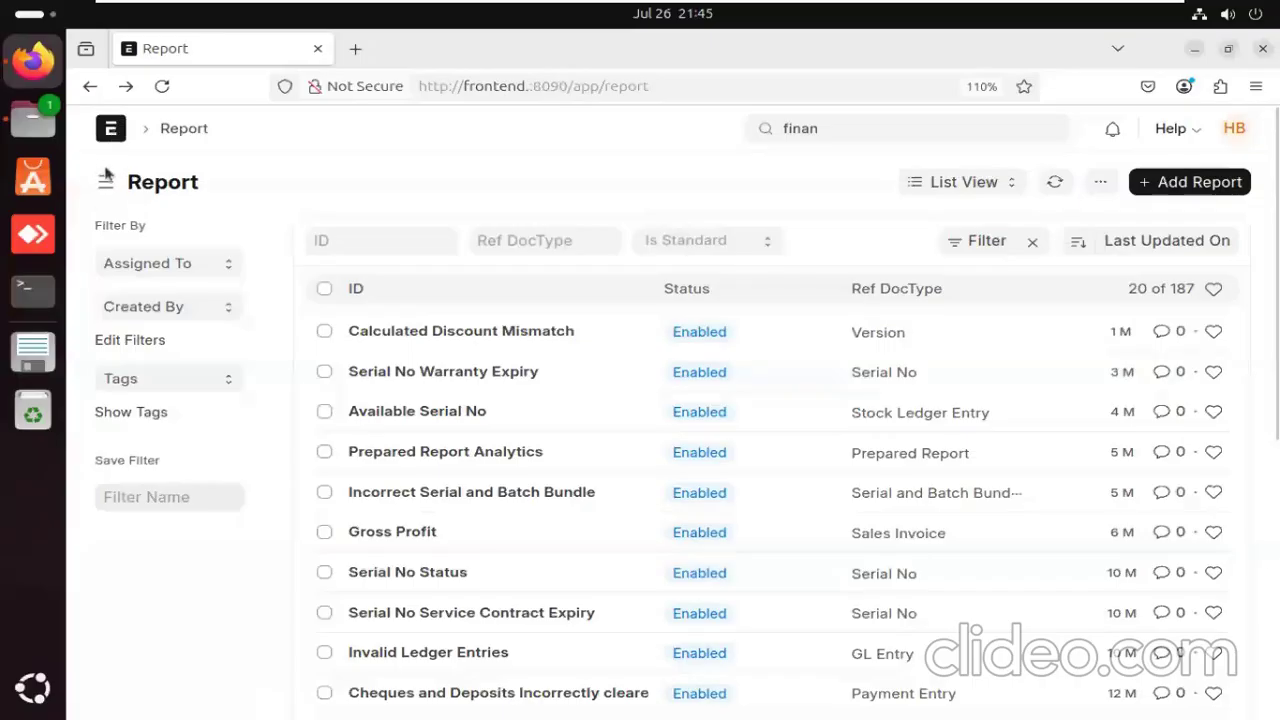
left_click(111, 134)
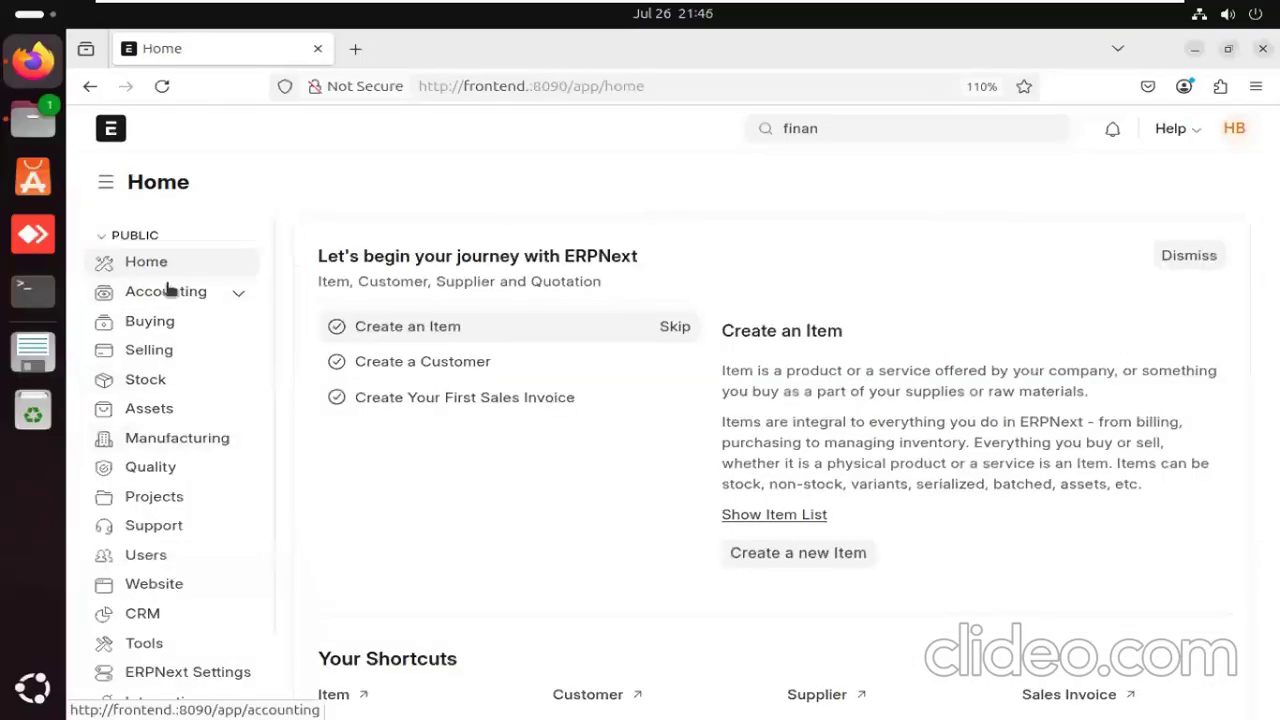
left_click(165, 291)
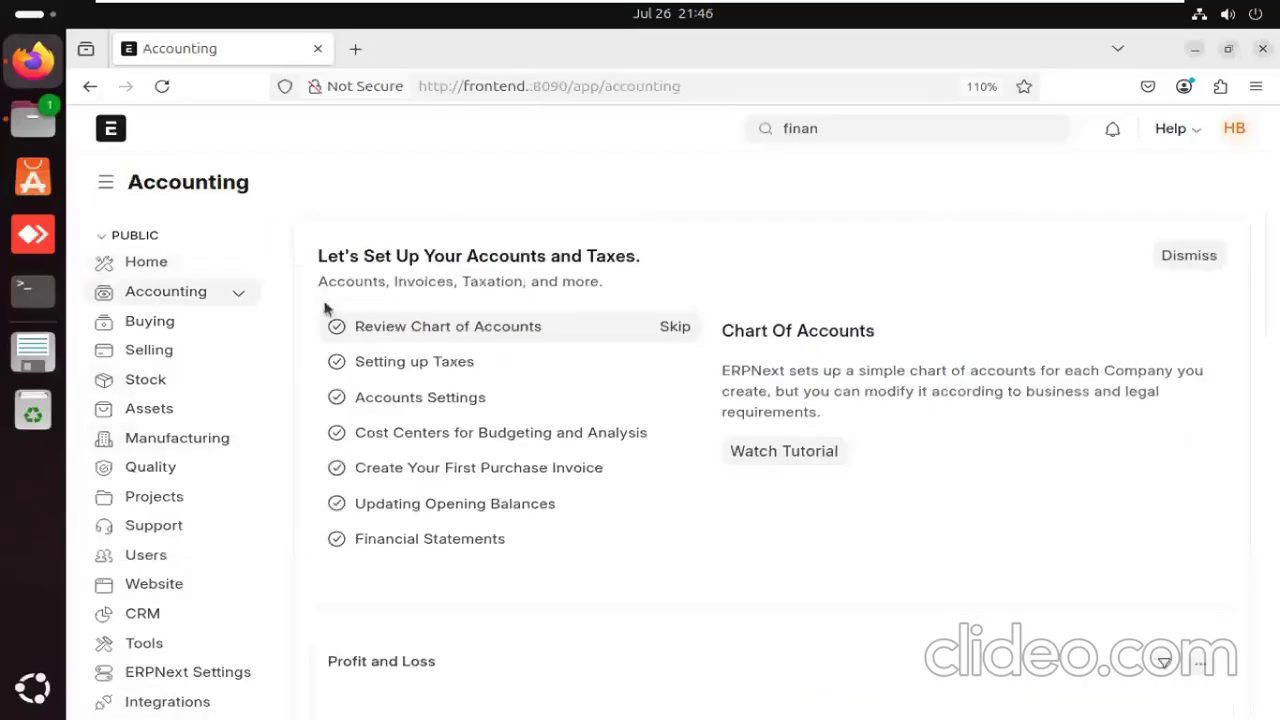
Restore the page zoom to 133% and examine the Accounting workspace's Profit and Loss chart, bill and payment totals, and shortcuts.
scroll(324, 308, "down", 6)
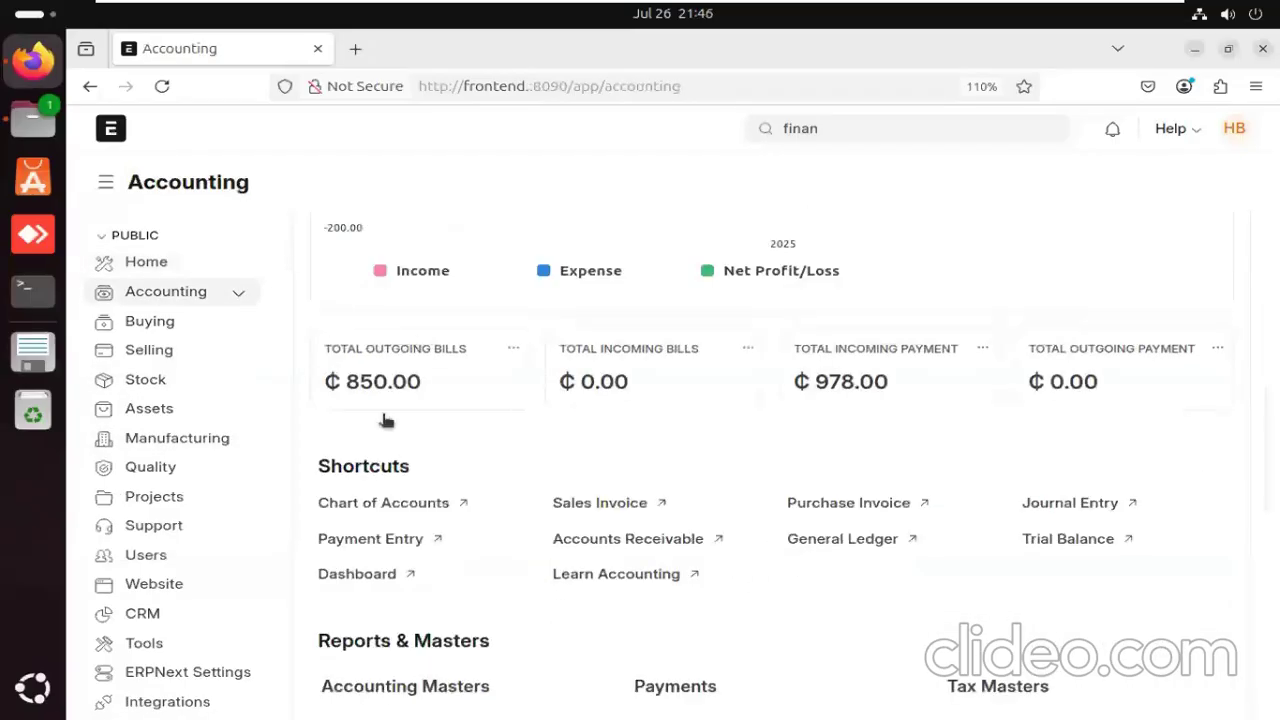
scroll(385, 438, "down", 1)
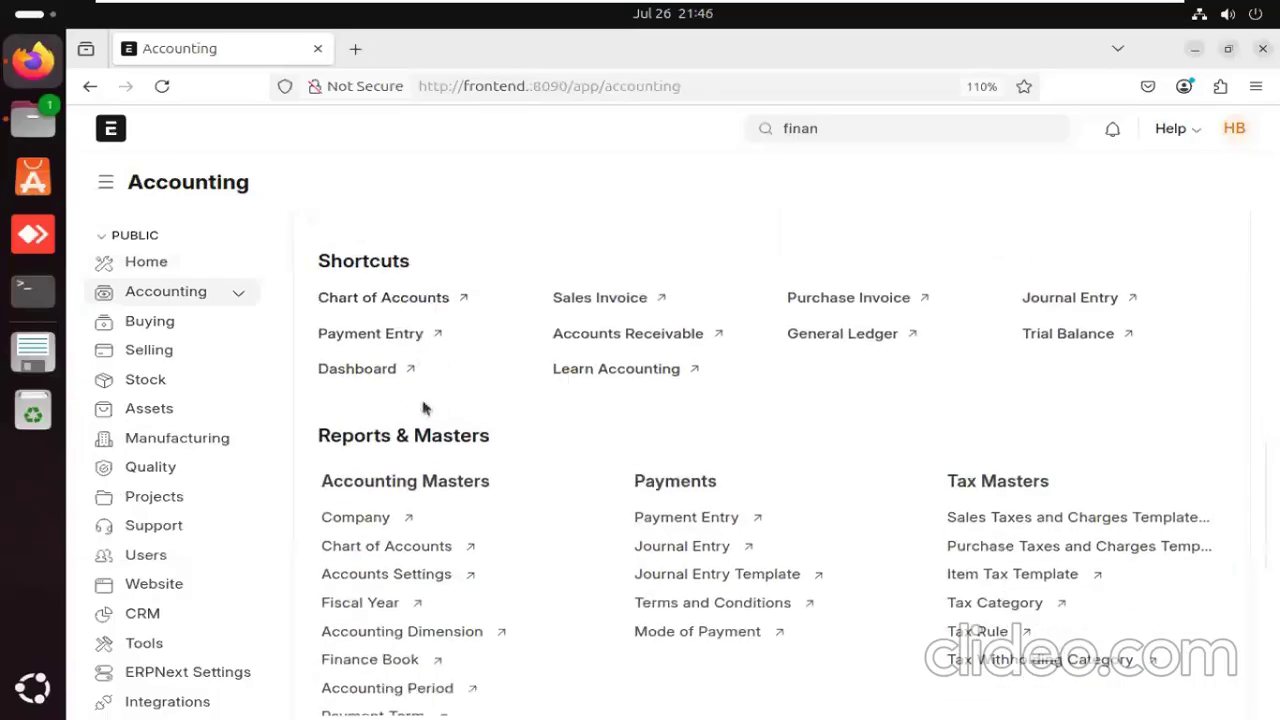
key("ctrl+plus")
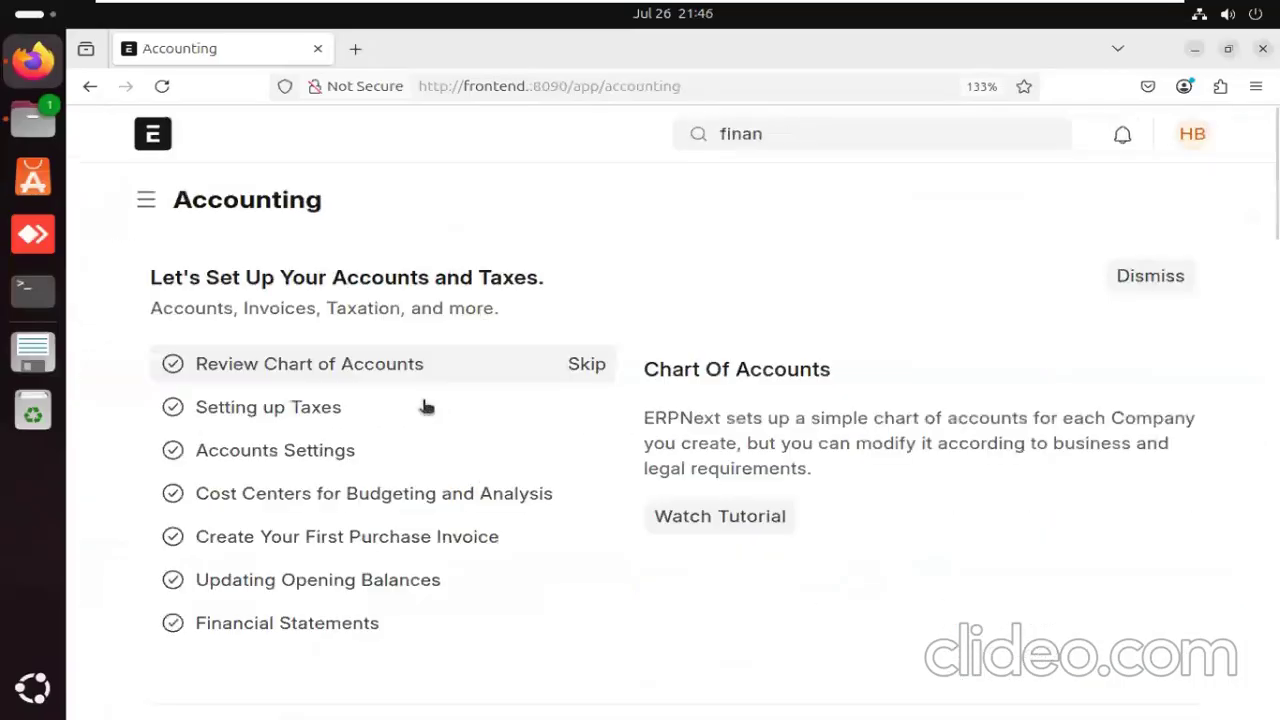
scroll(472, 369, "down", 10)
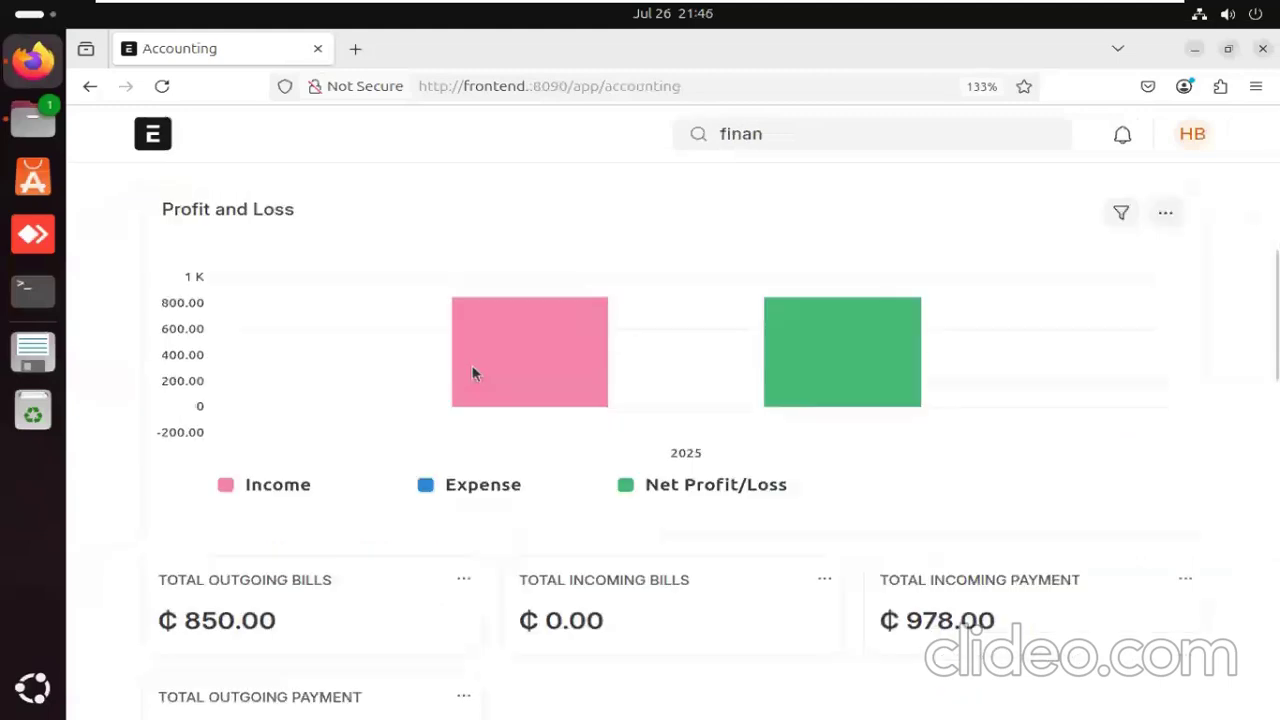
scroll(420, 368, "down", 3)
scroll(371, 306, "up", 3)
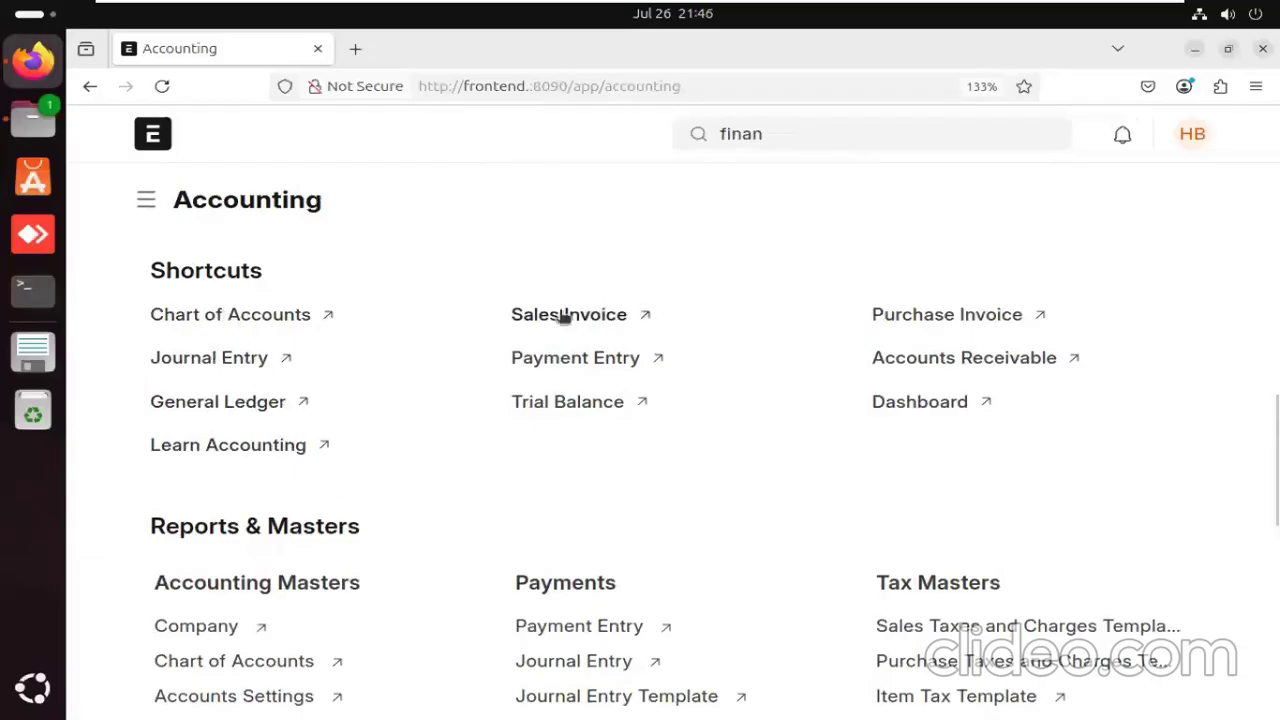
Open the Trial Balance report from the Accounting shortcuts and examine its account rows.
right_click(573, 410)
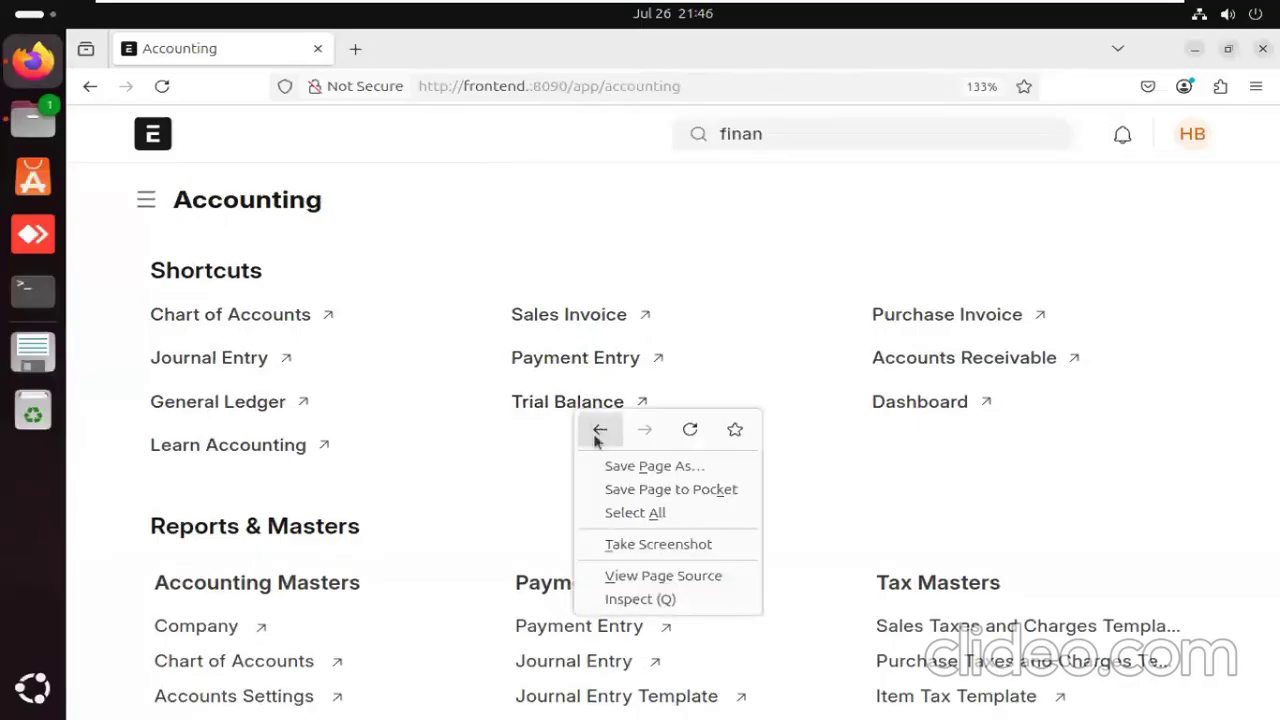
key("Escape")
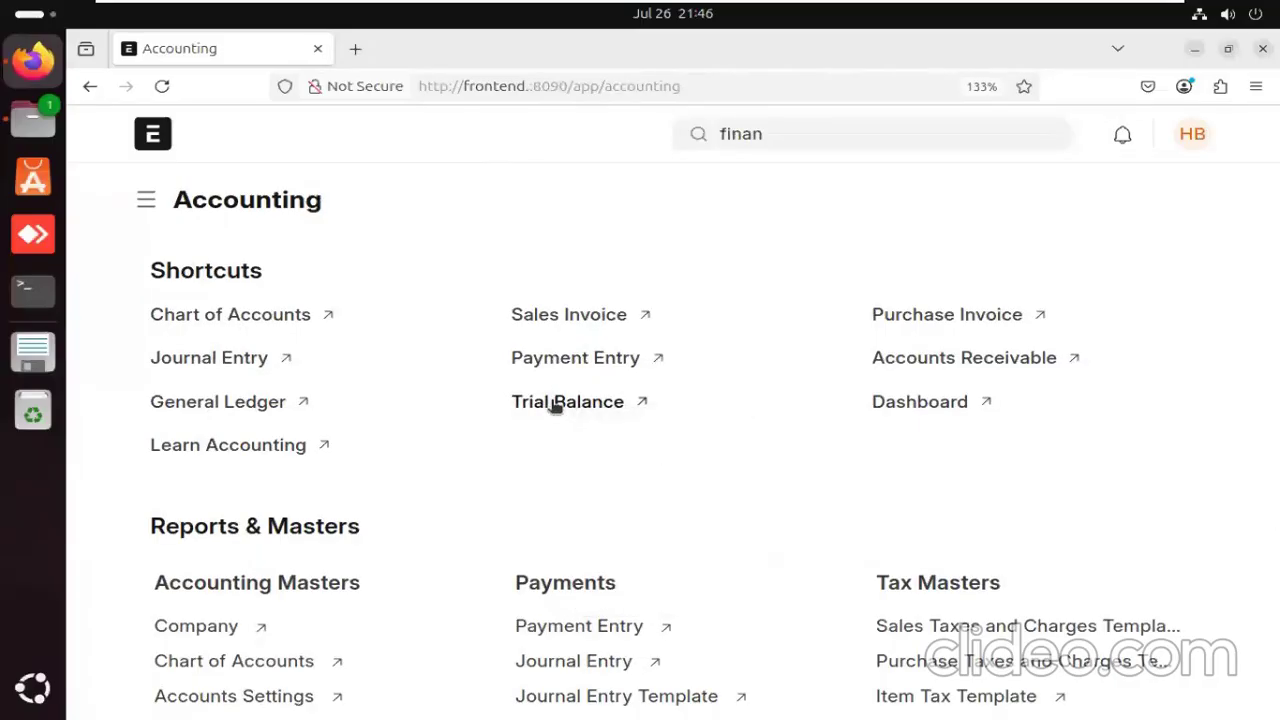
right_click(553, 404)
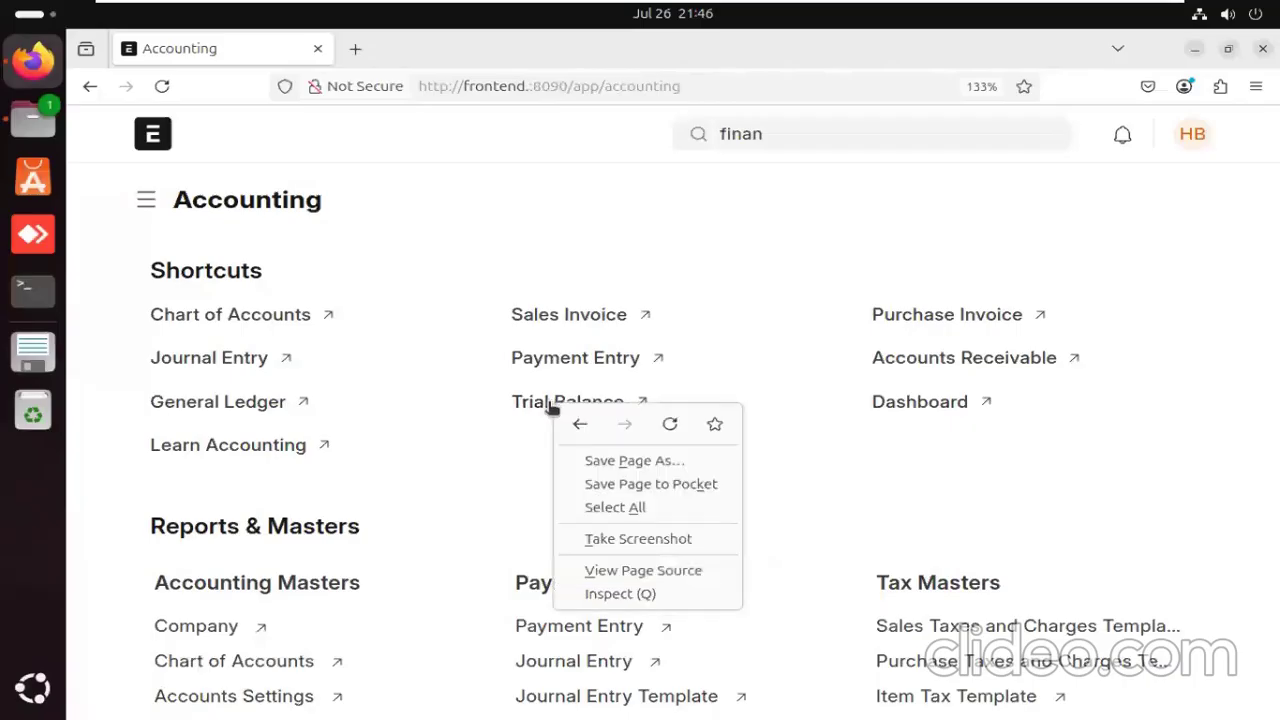
key("Escape")
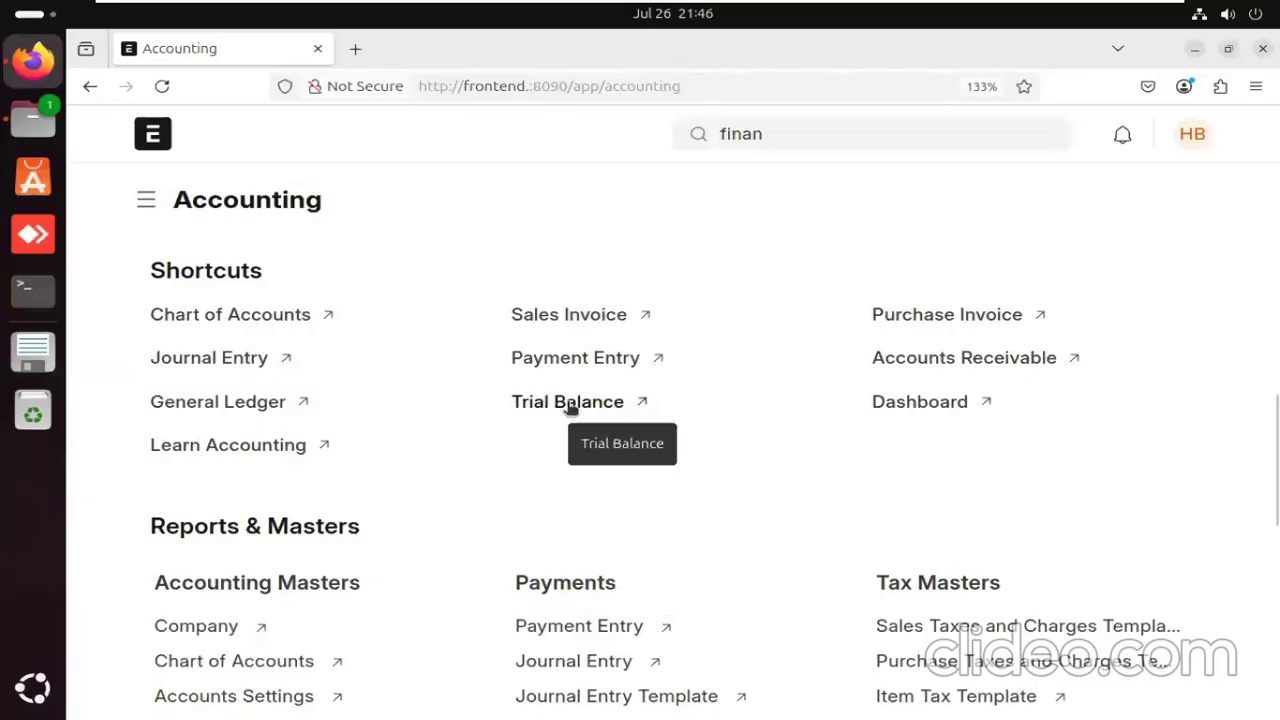
left_click(568, 404)
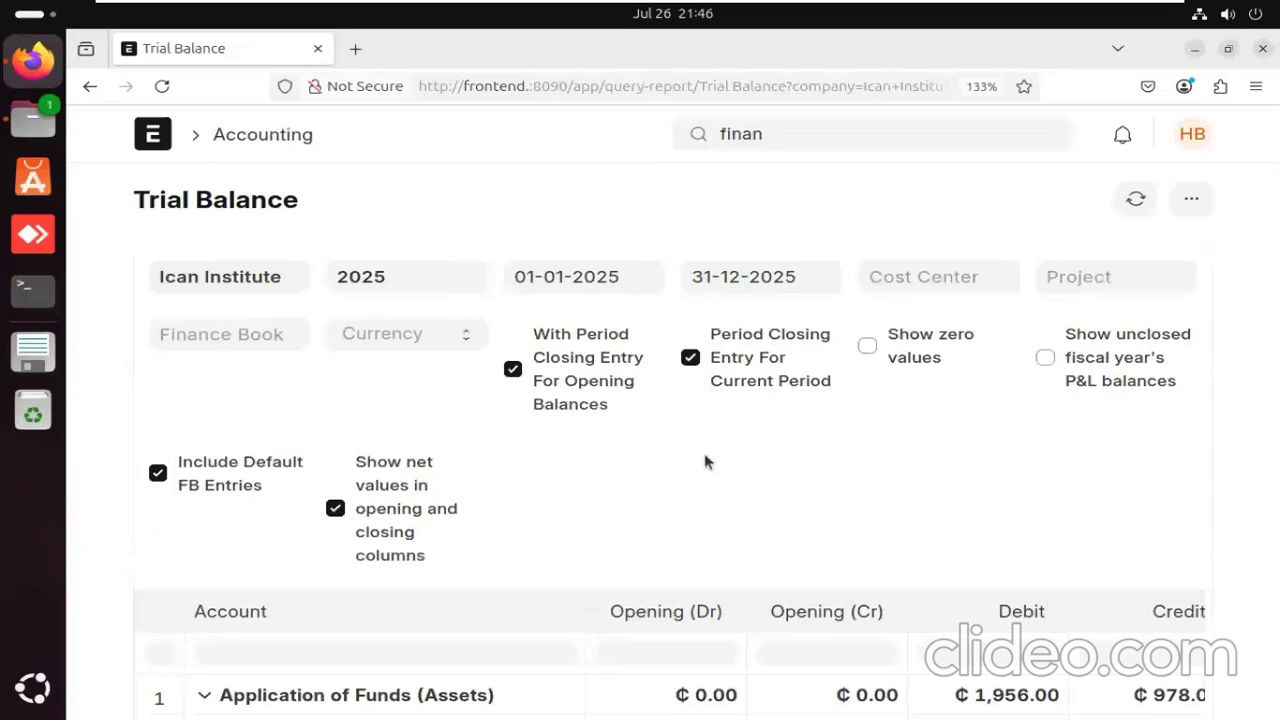
scroll(705, 461, "down", 5)
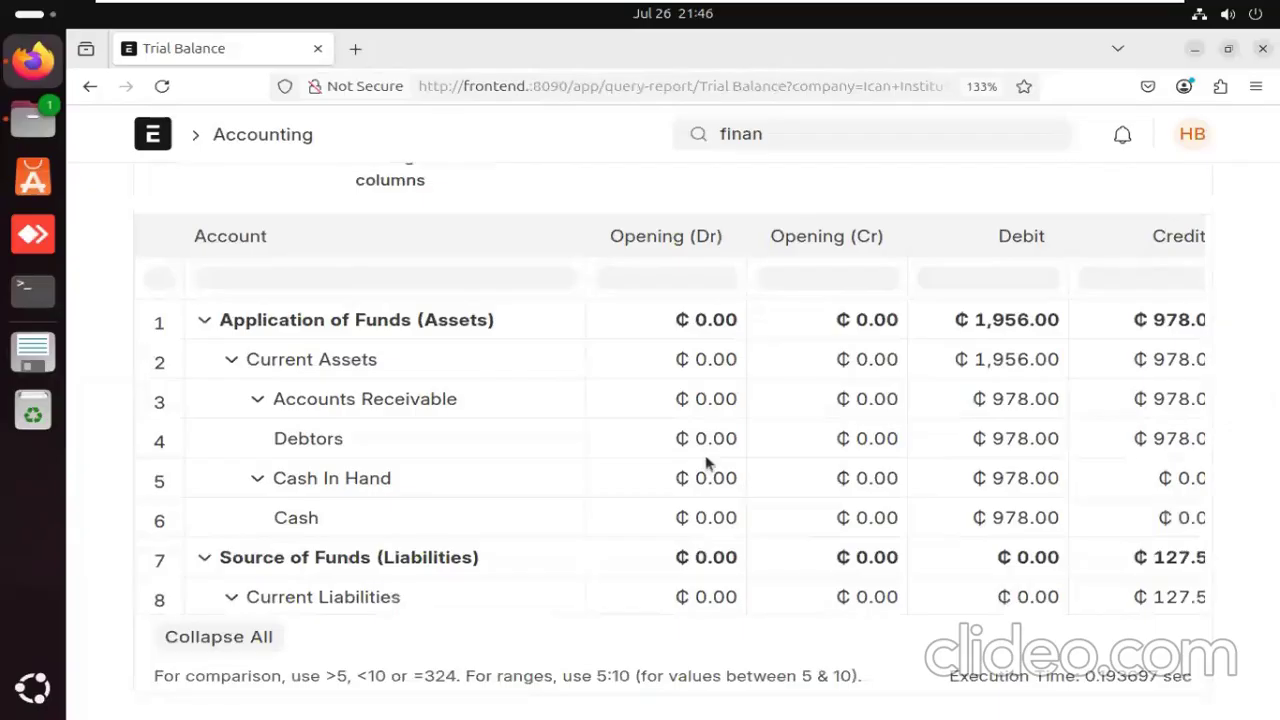
Review the Trial Balance rows from assets and liabilities through income, expenses and the Total line.
scroll(705, 461, "down", 5)
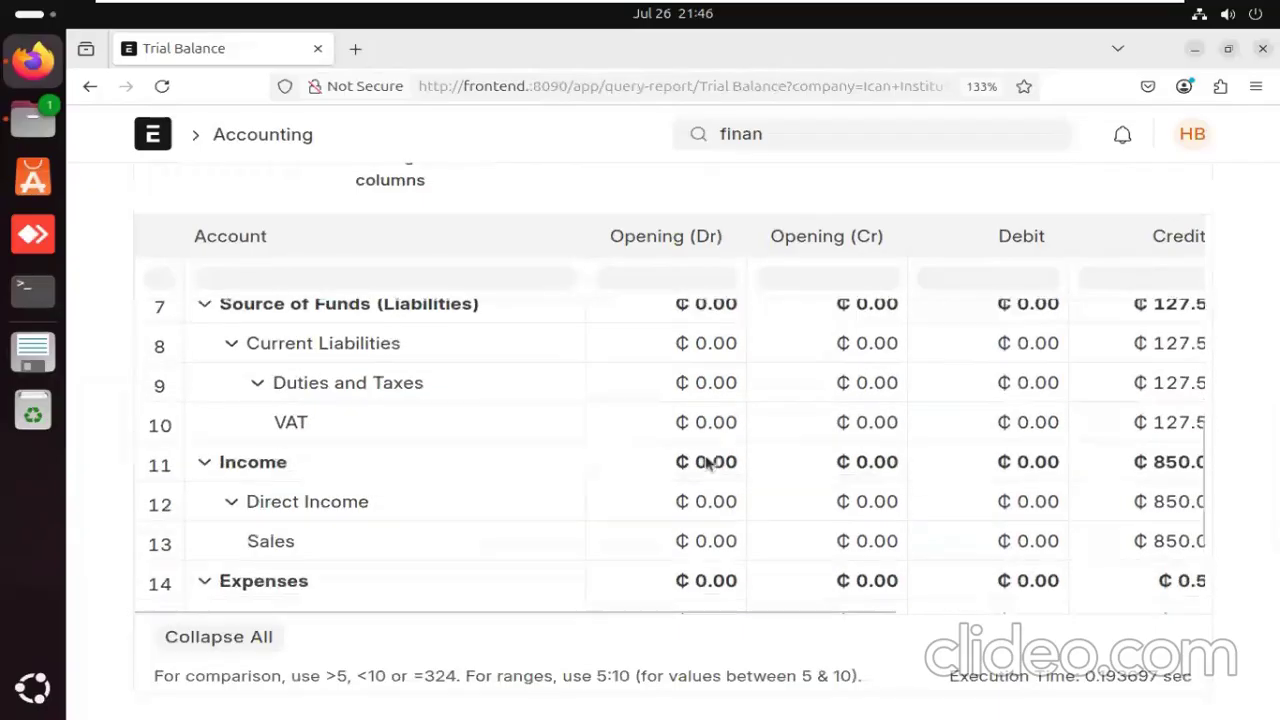
scroll(708, 461, "down", 1)
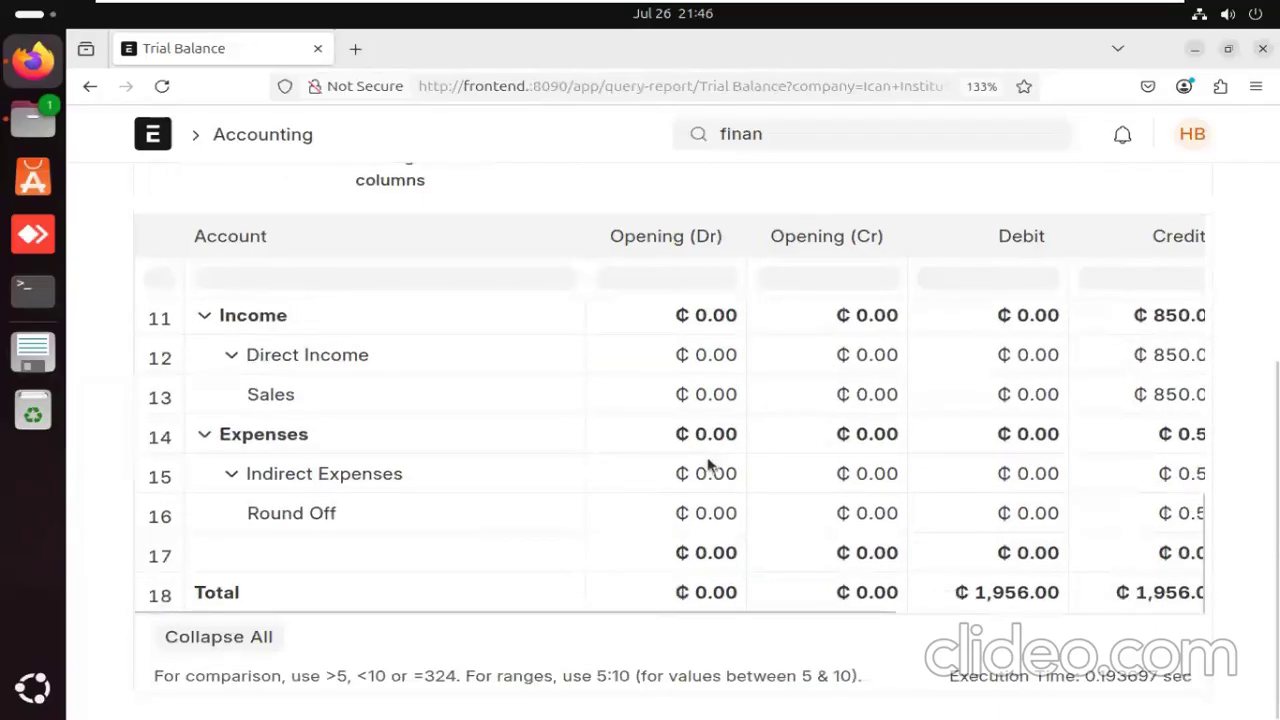
scroll(708, 463, "up", 2)
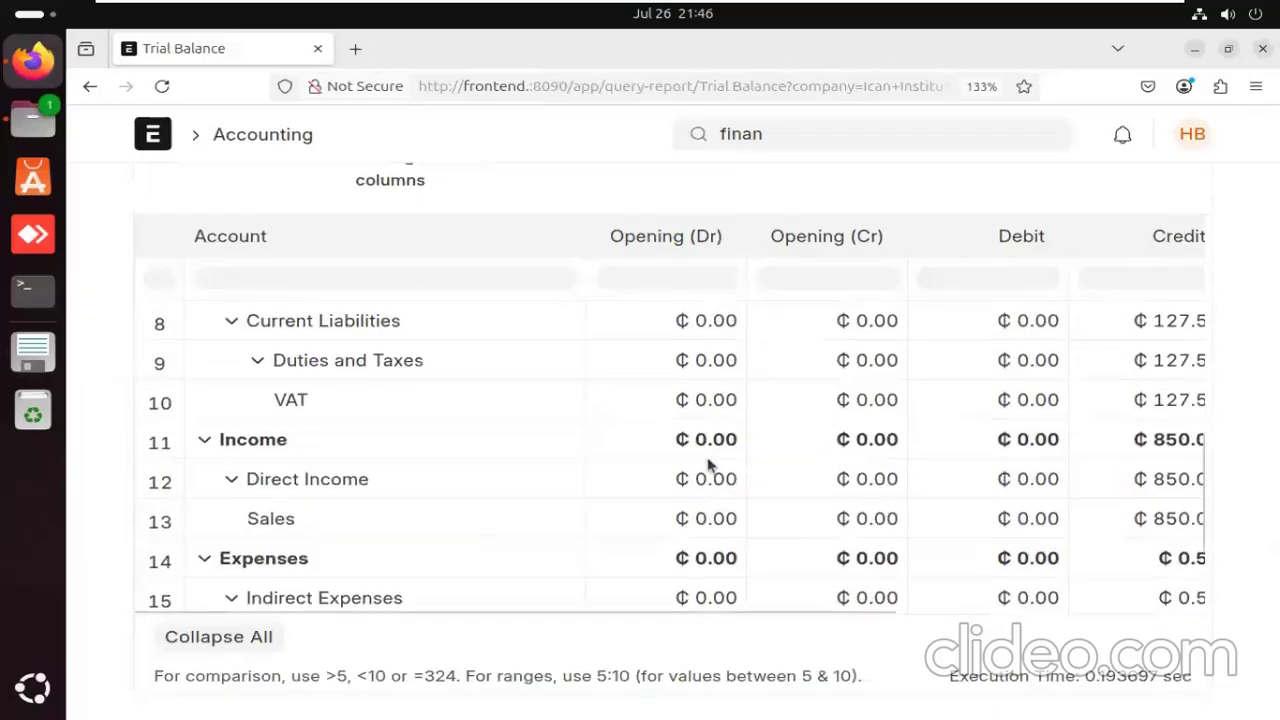
scroll(708, 463, "up", 1)
scroll(708, 463, "up", 2)
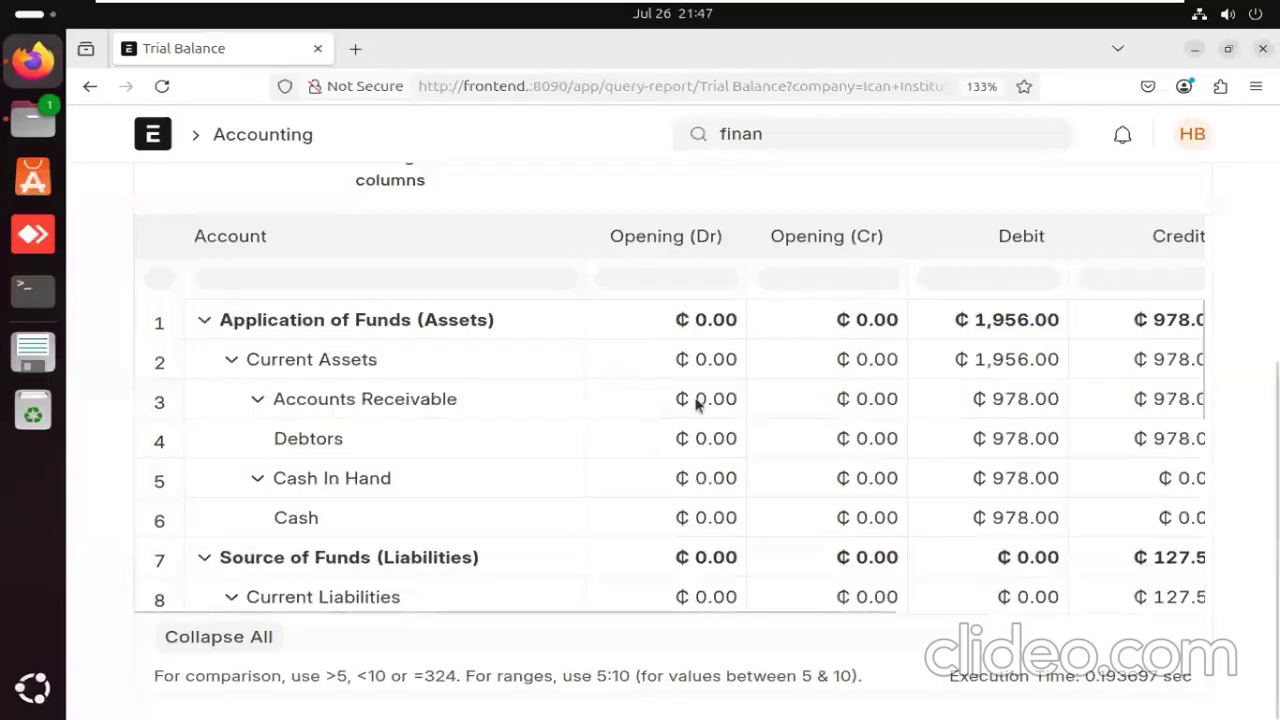
Check the Trial Balance report's start date and company filters.
scroll(697, 402, "up", 4)
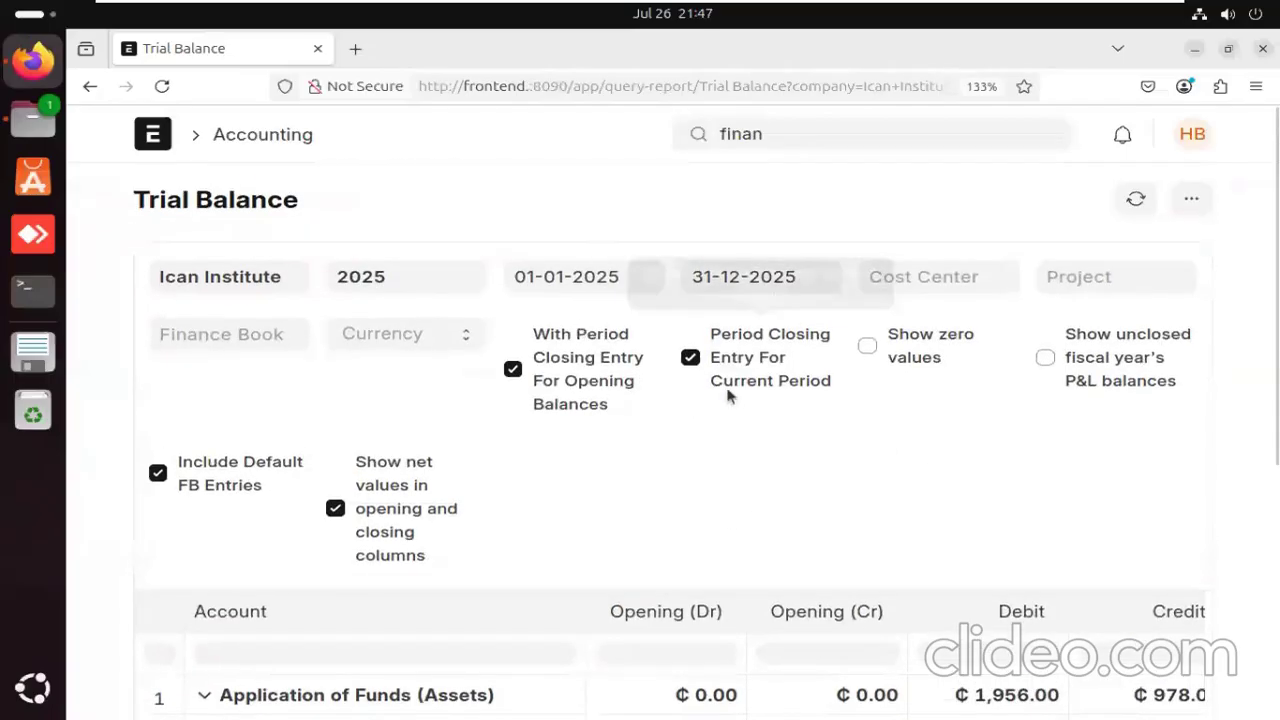
left_click(637, 273)
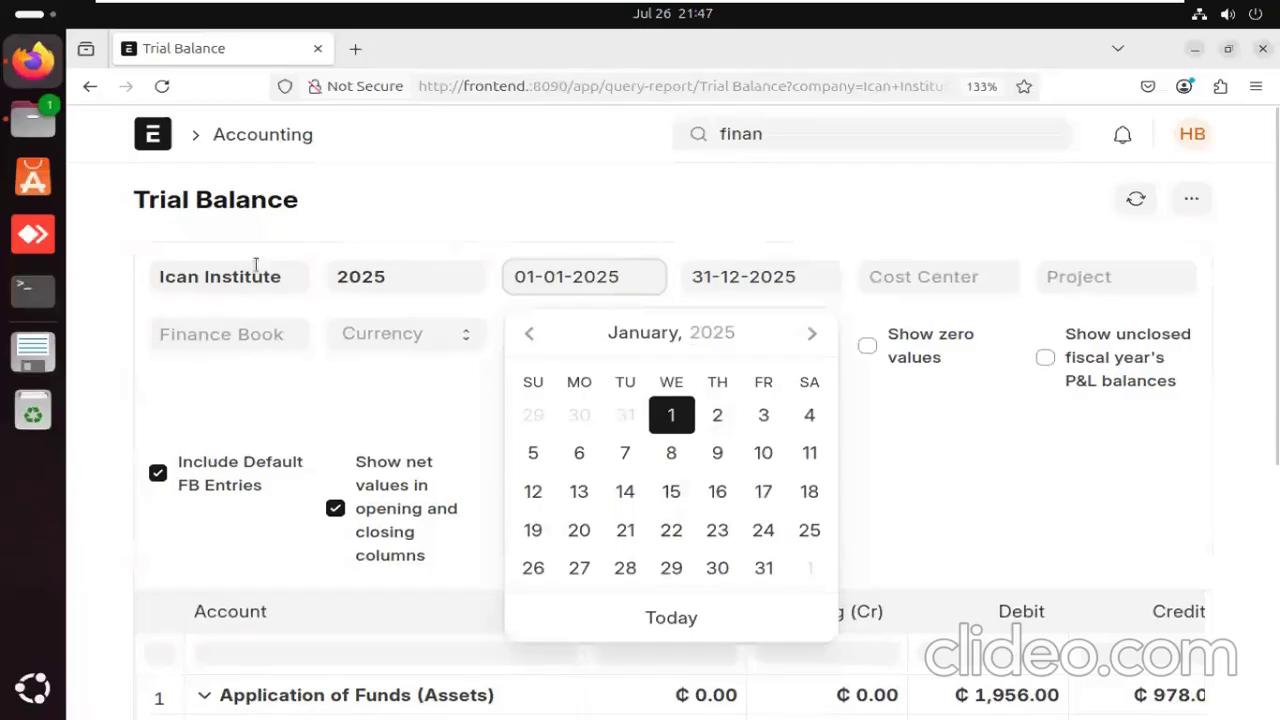
left_click_drag(291, 277, 160, 285)
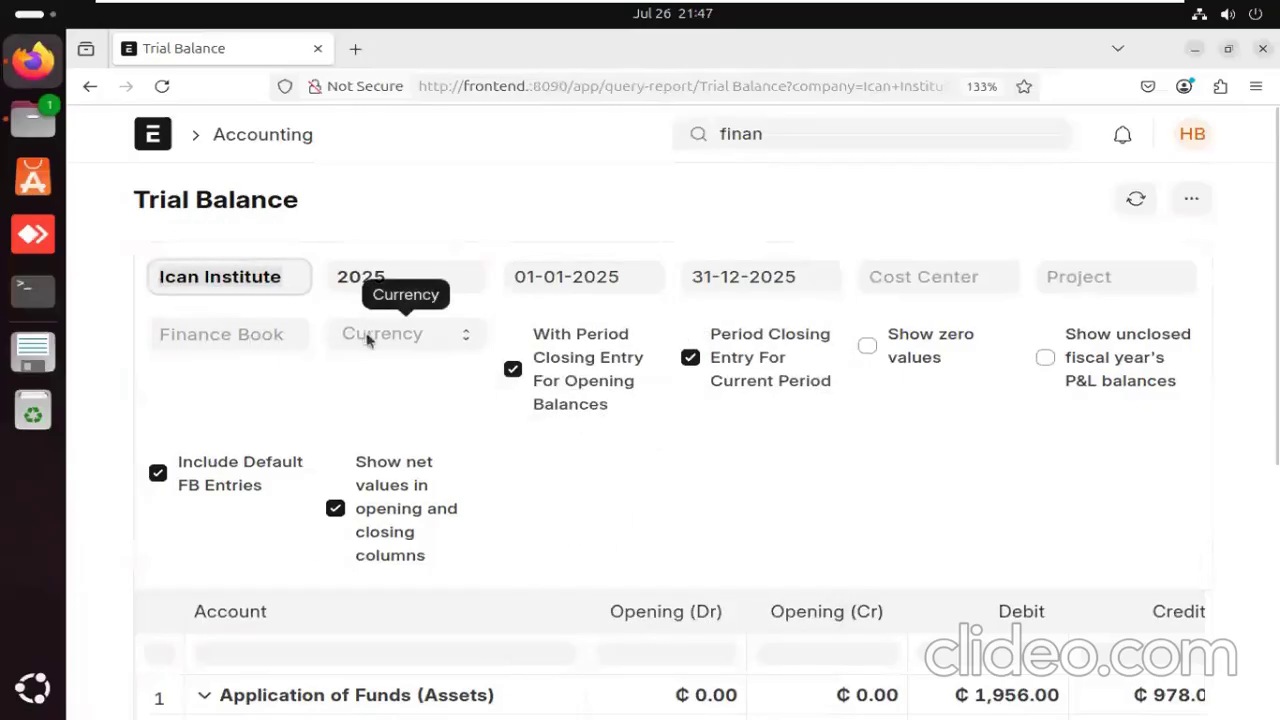
Set the Trial Balance report's currency to GBP and check the report area.
left_click(368, 340)
left_click(391, 337)
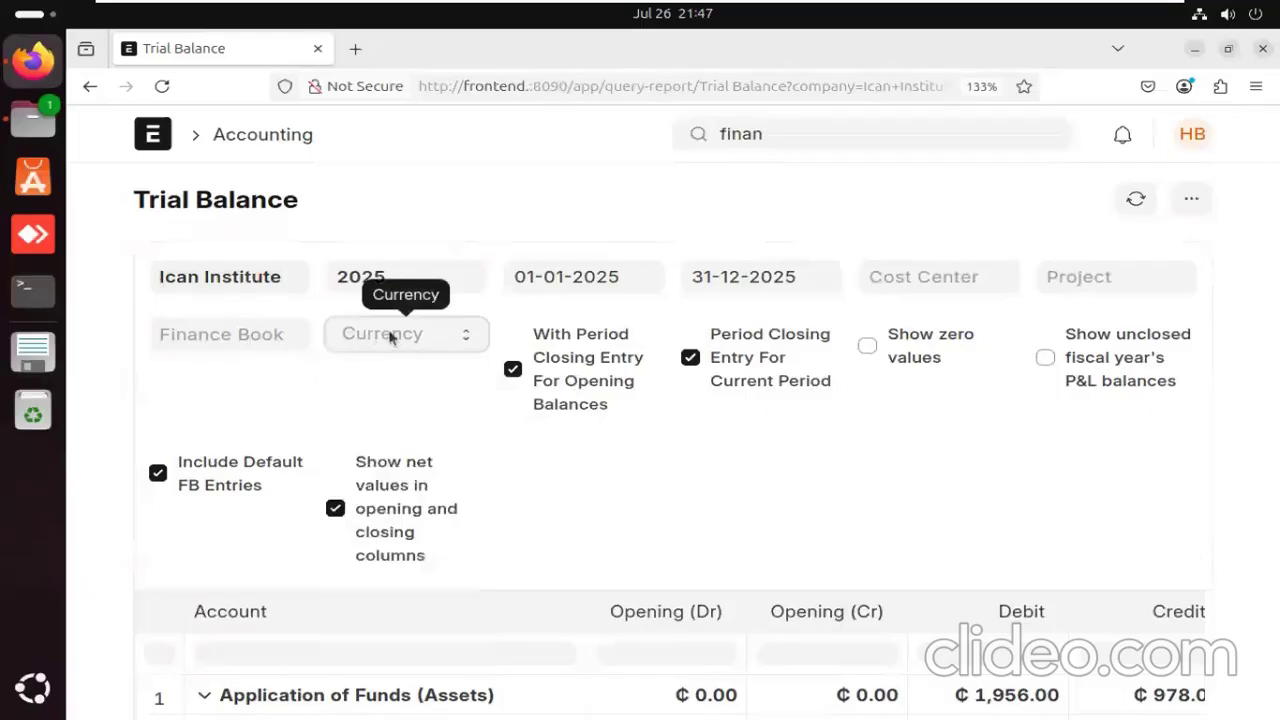
key("g")
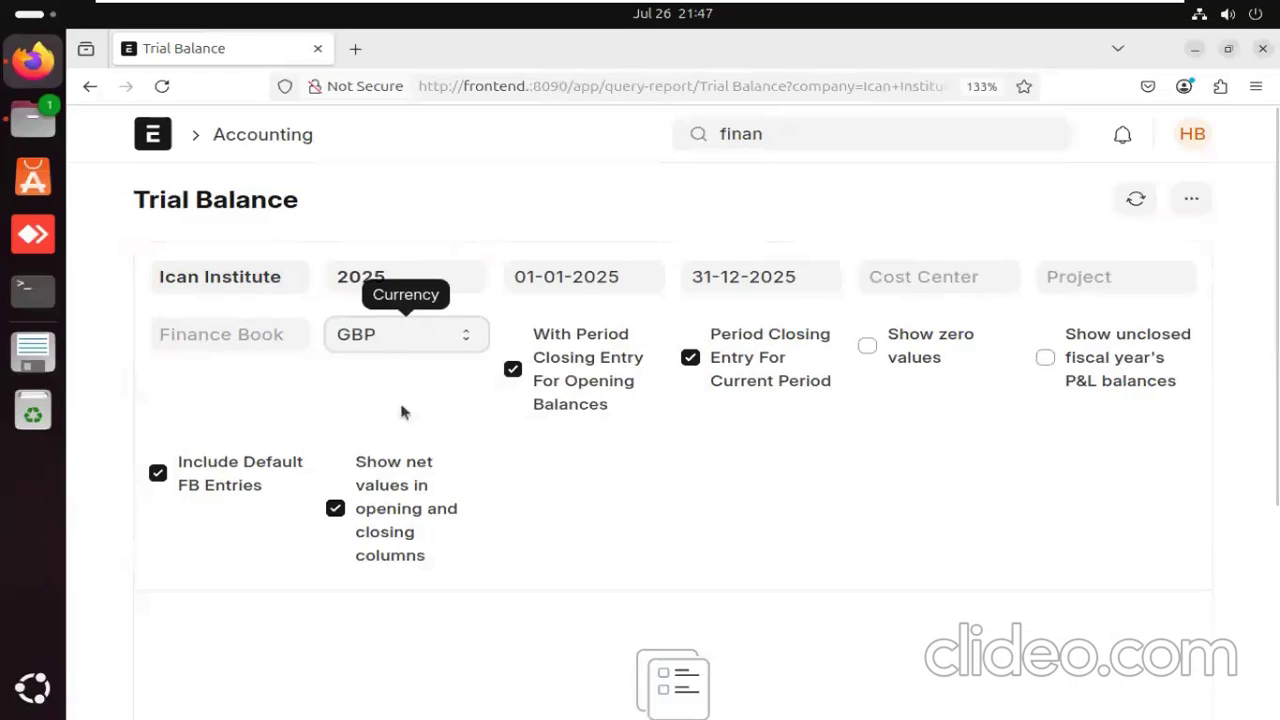
scroll(435, 468, "down", 3)
scroll(409, 350, "up", 3)
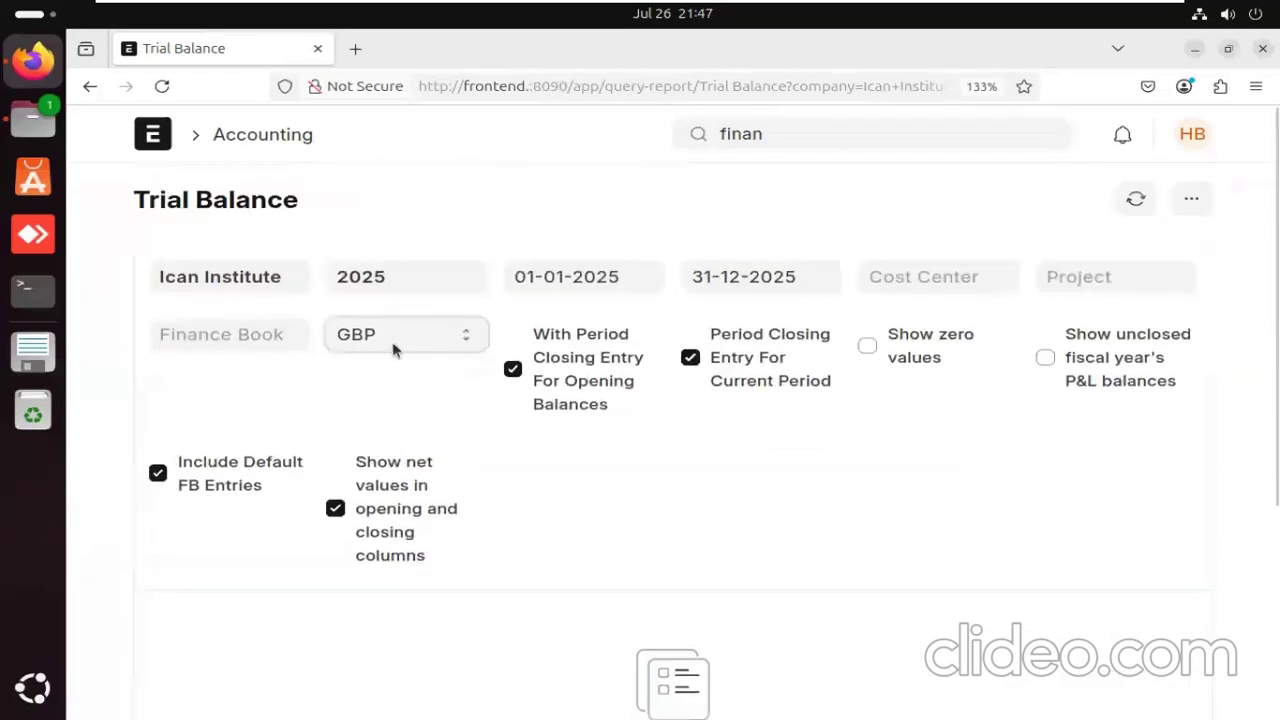
Set the Trial Balance report's currency to EUR and dismiss the exchange rate message.
left_click(393, 344)
left_click(377, 503)
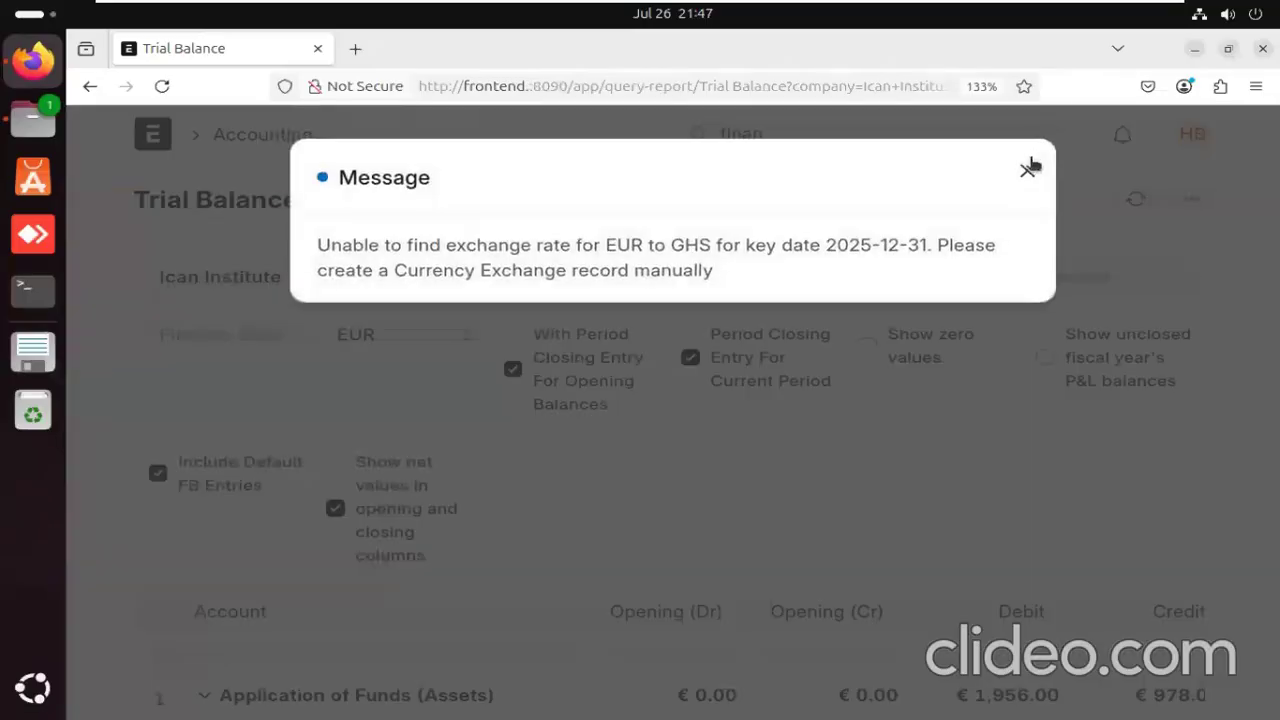
left_click(1027, 152)
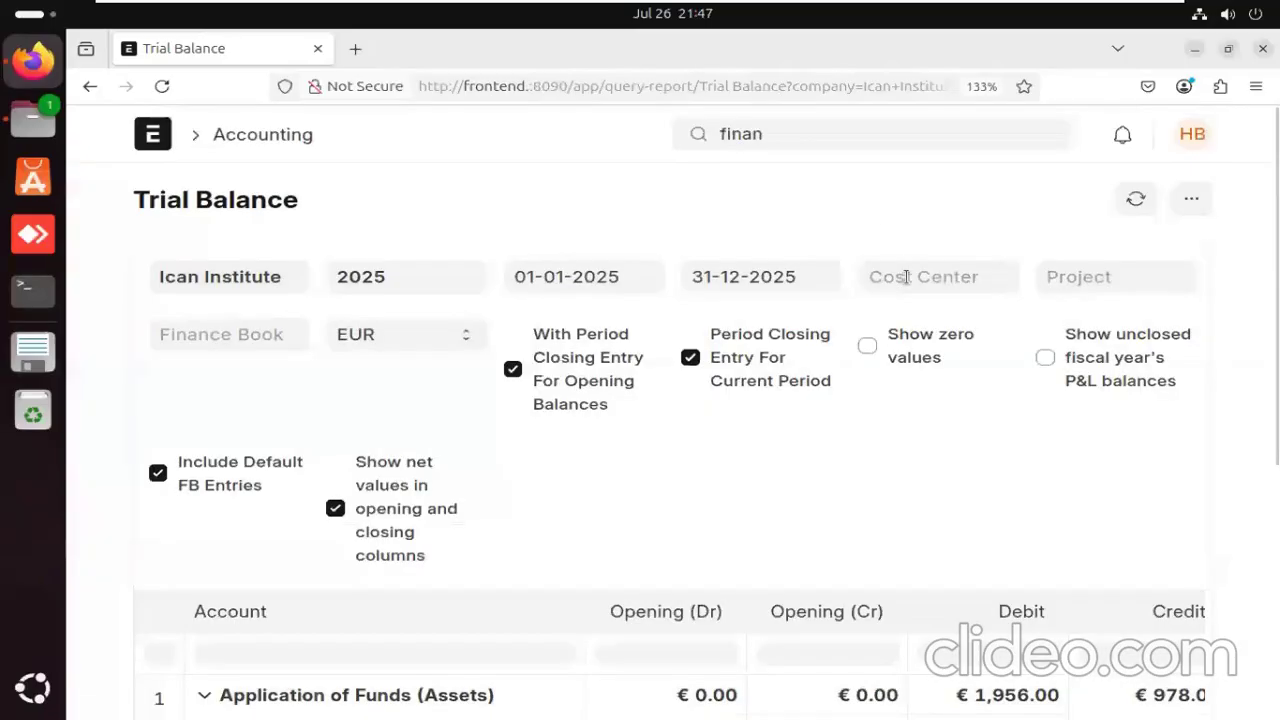
Look over the Project filter's options and the currency choices, and examine the account rows in EUR.
left_click(1080, 276)
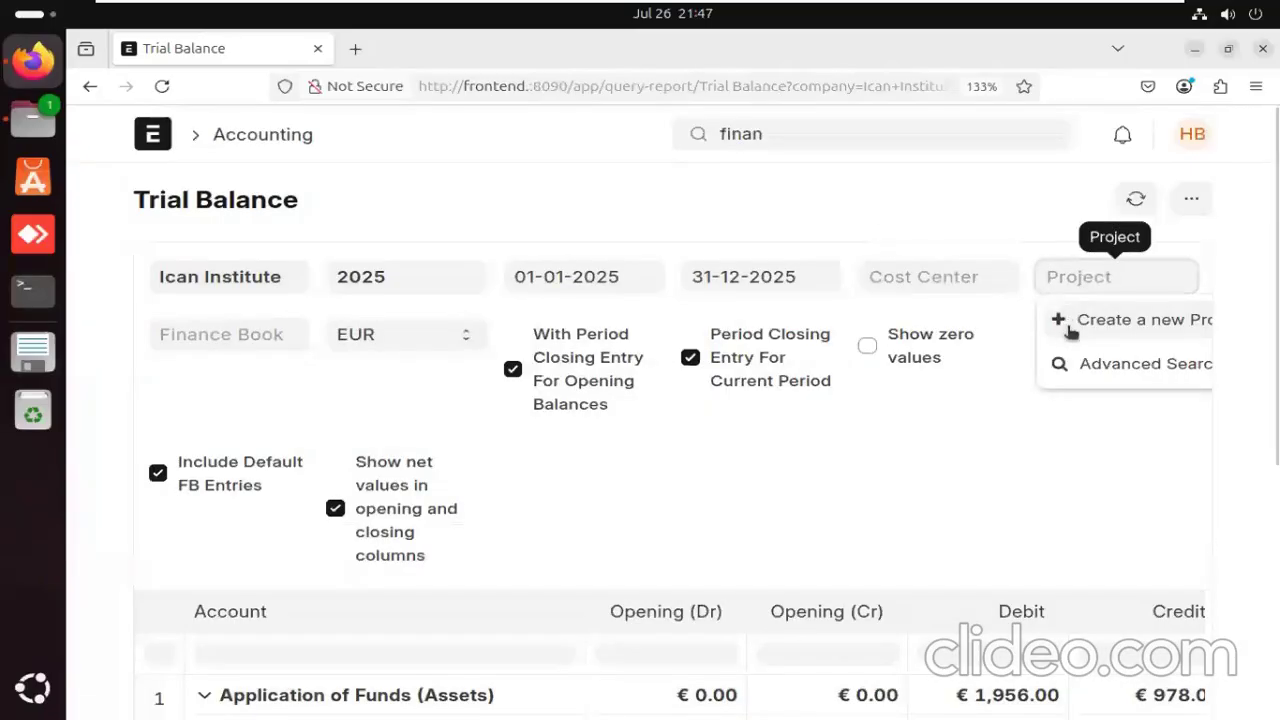
left_click(771, 474)
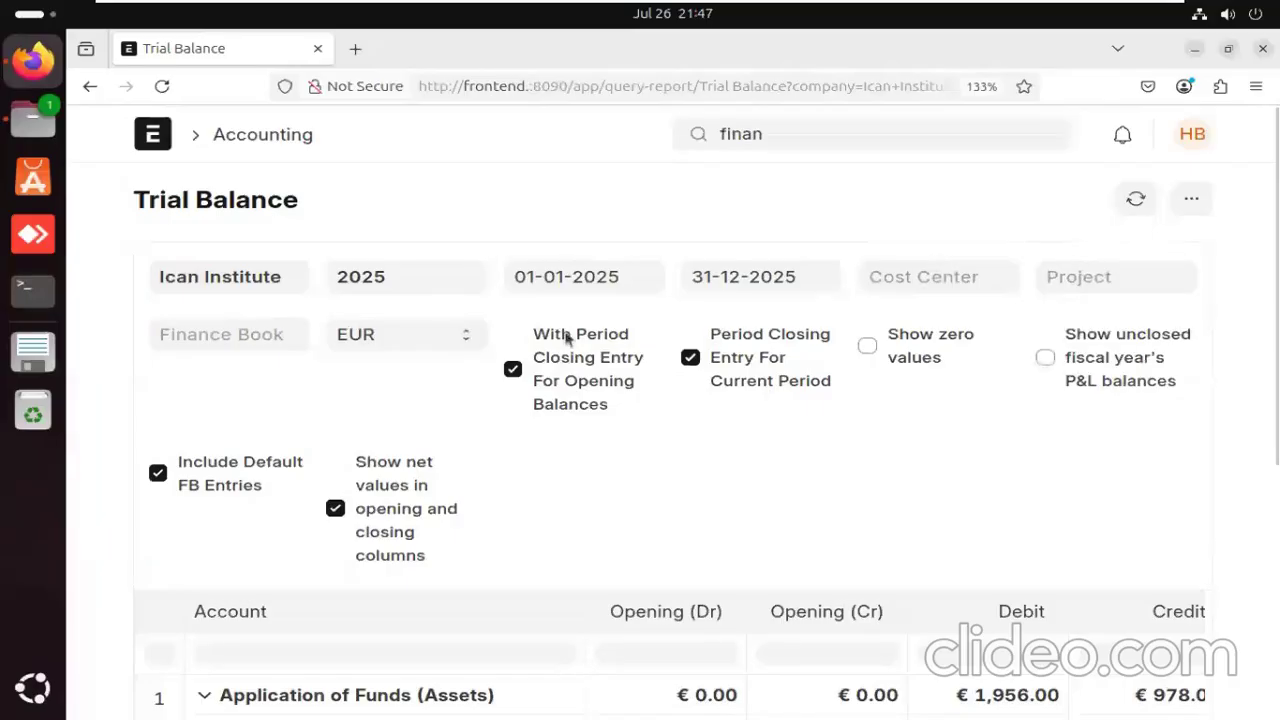
left_click(390, 338)
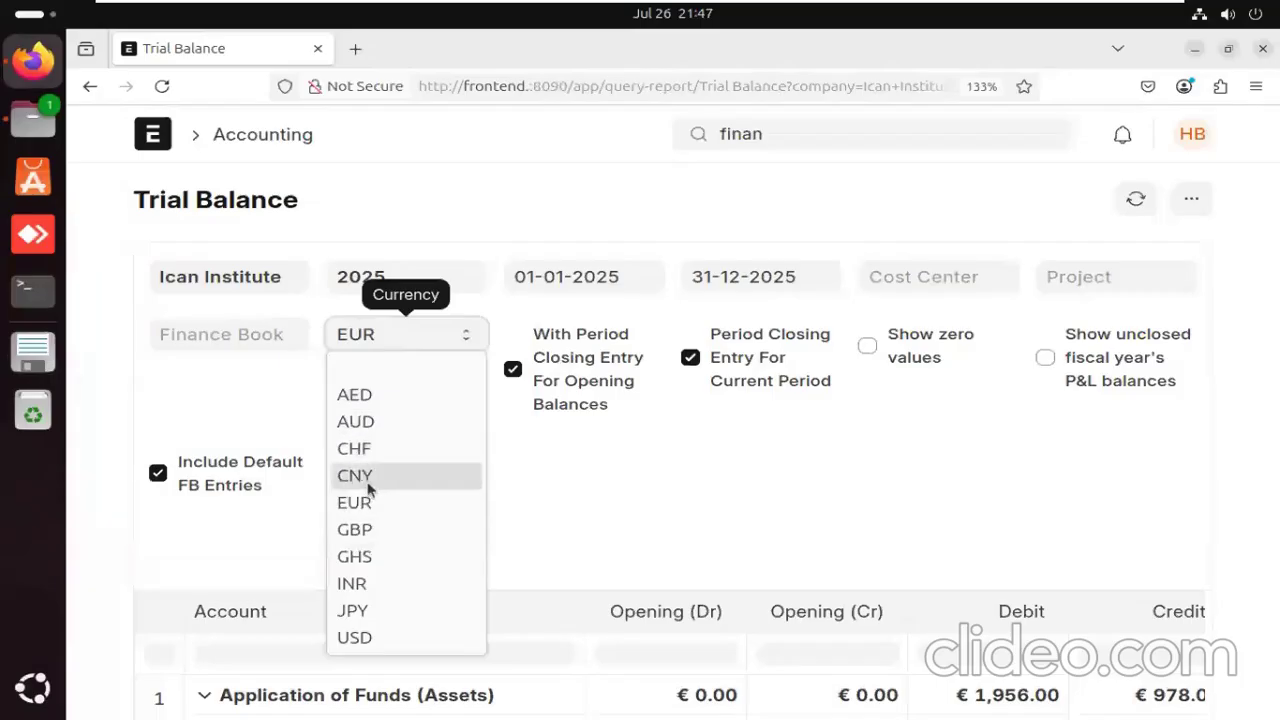
left_click(644, 456)
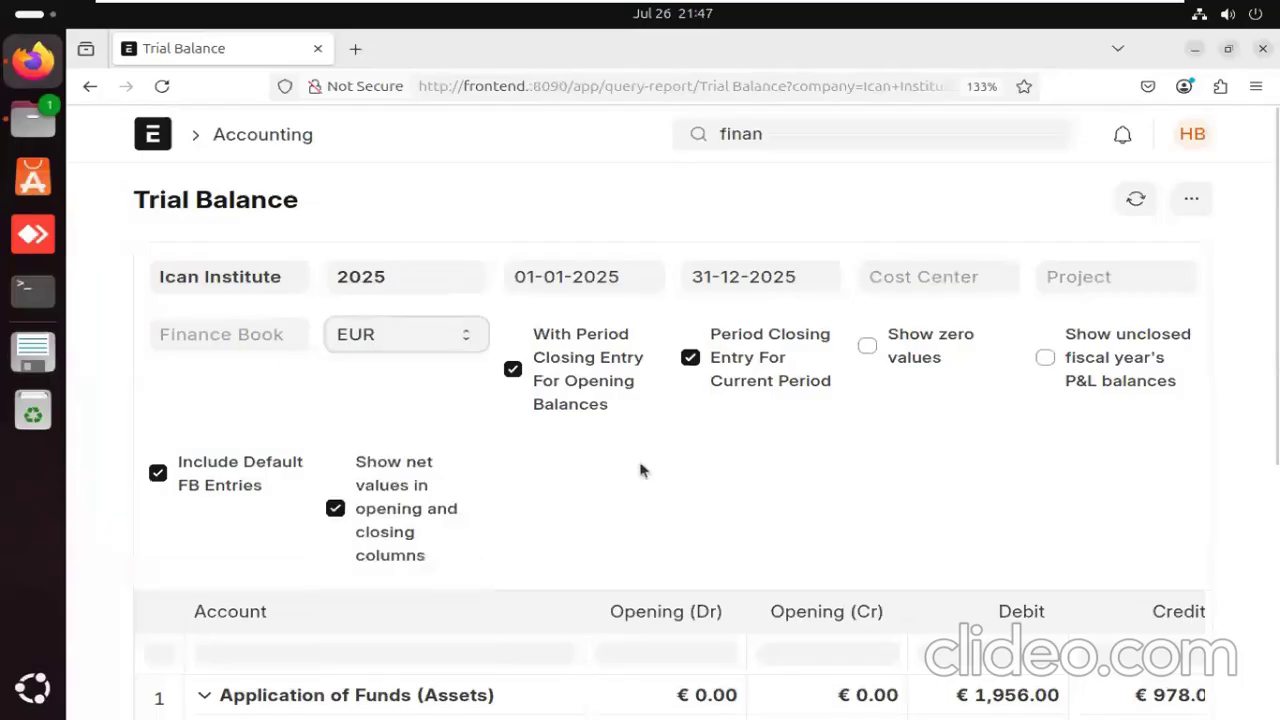
scroll(643, 464, "down", 5)
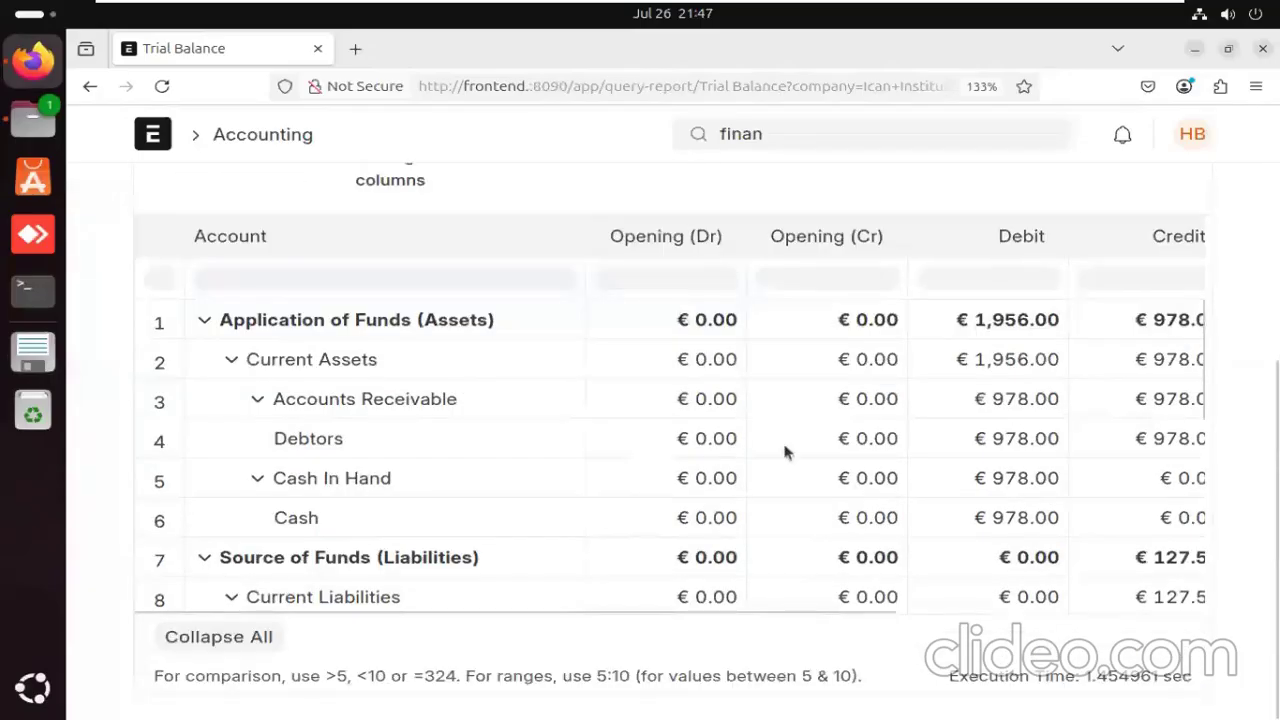
scroll(670, 433, "up", 5)
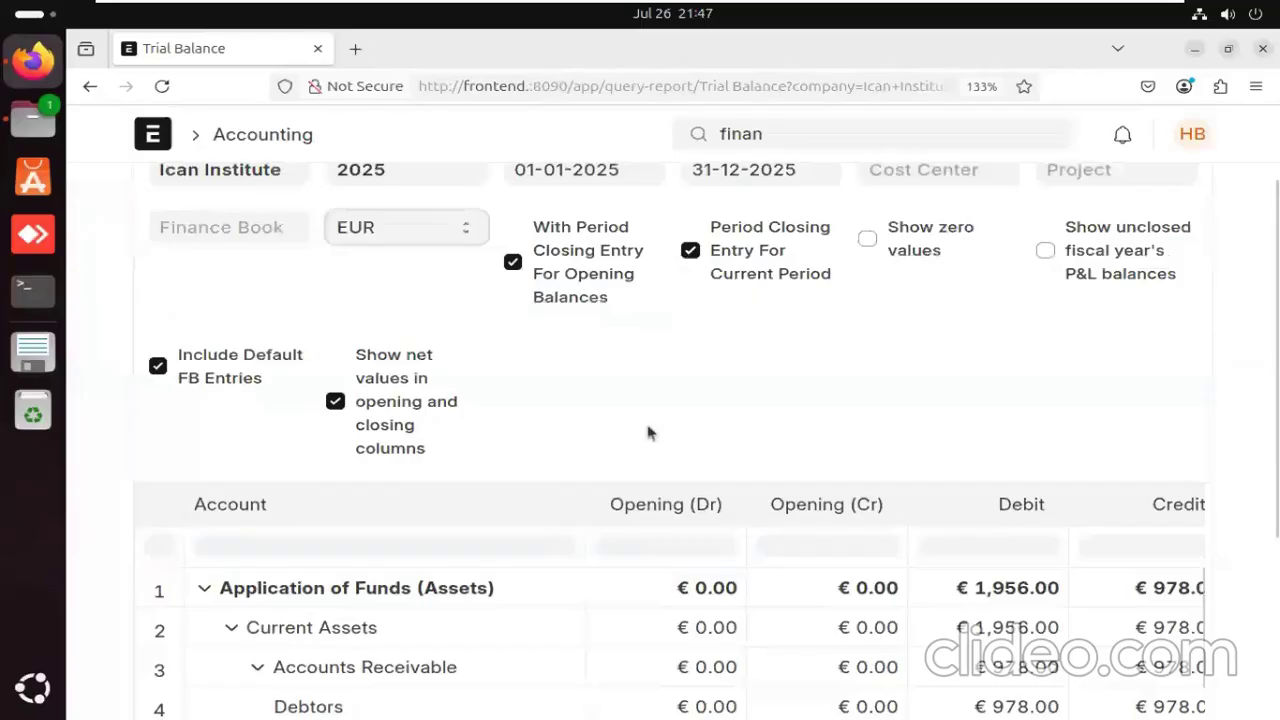
Set the Trial Balance report's currency to GHS and review the account rows.
left_click(403, 338)
key("Down")
key("Down")
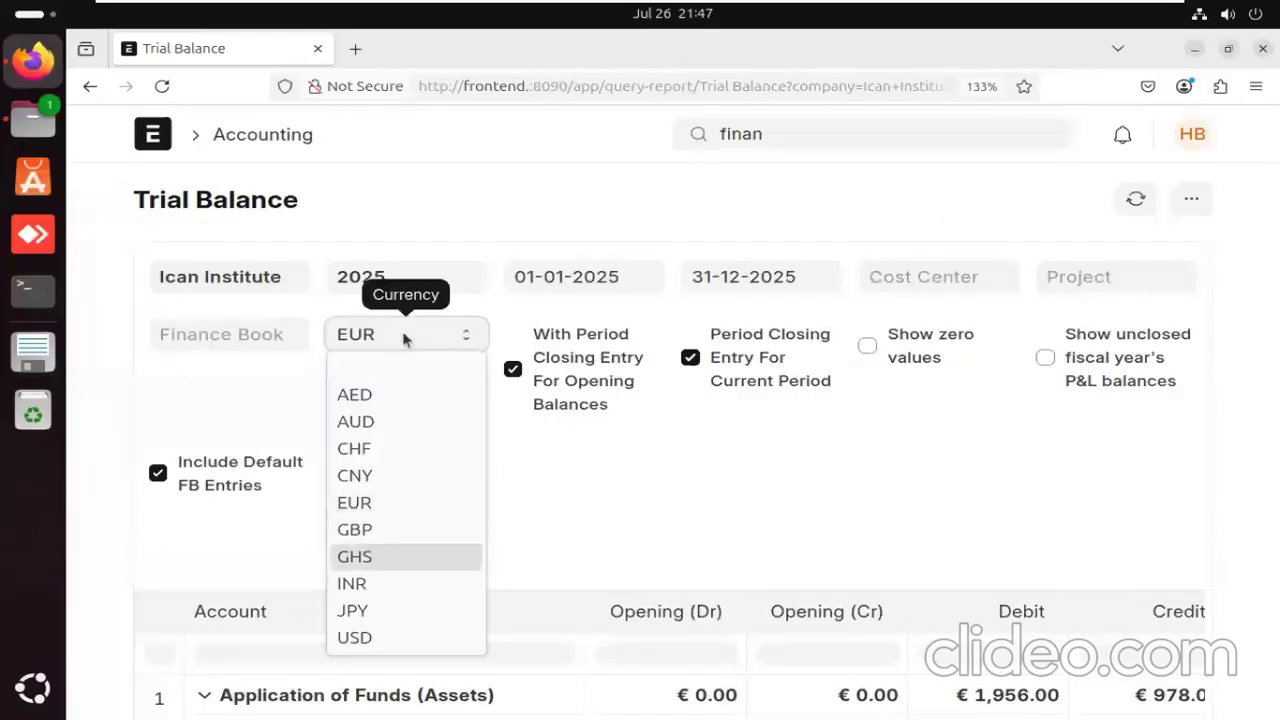
left_click(402, 558)
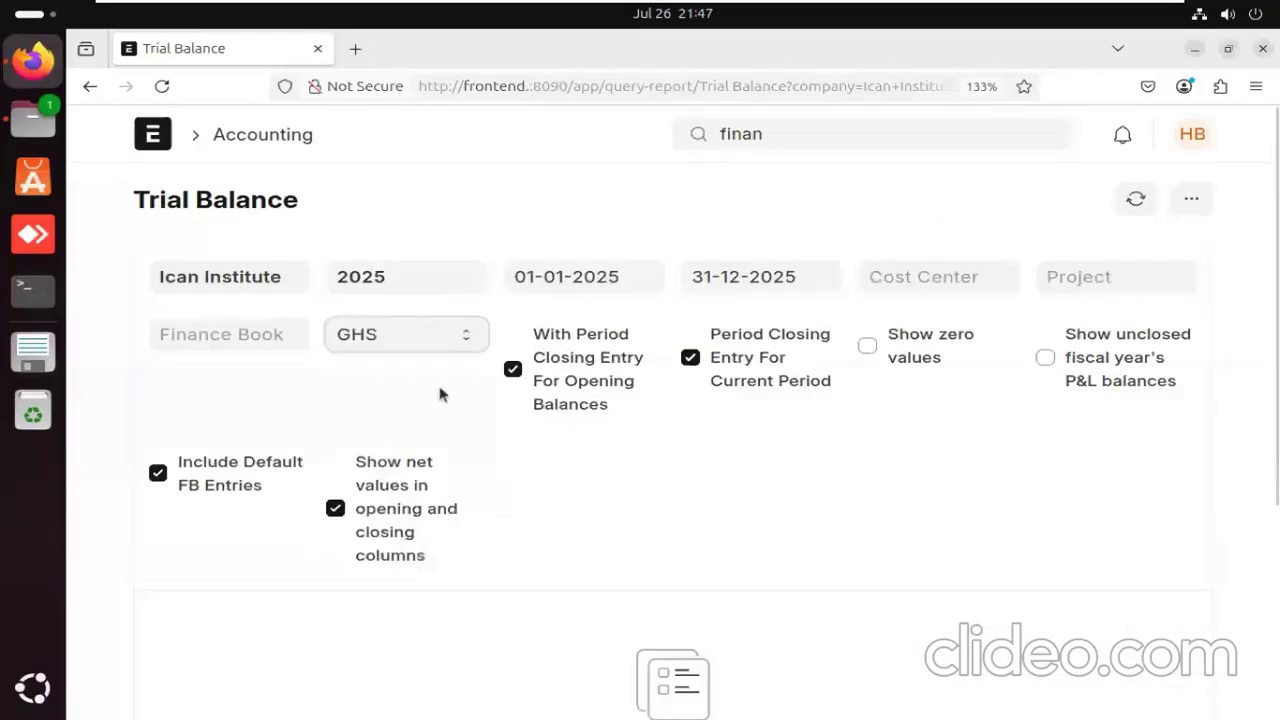
scroll(530, 486, "down", 3)
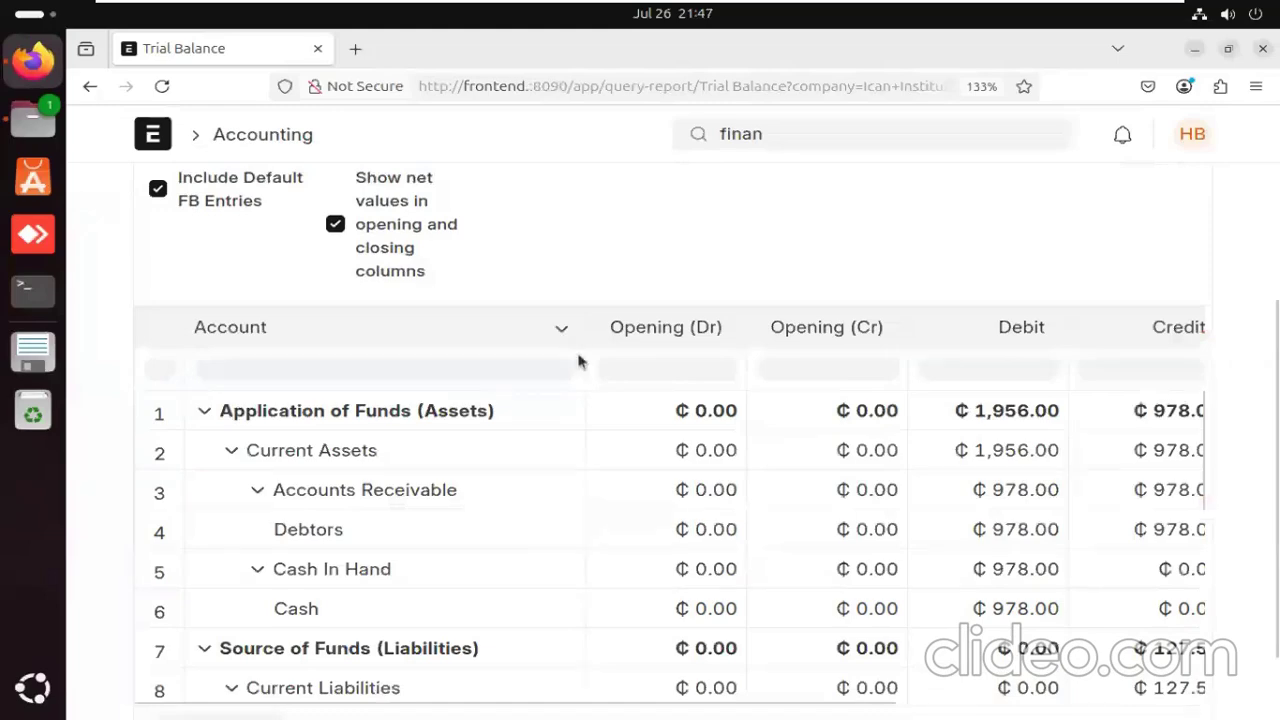
scroll(700, 362, "down", 2)
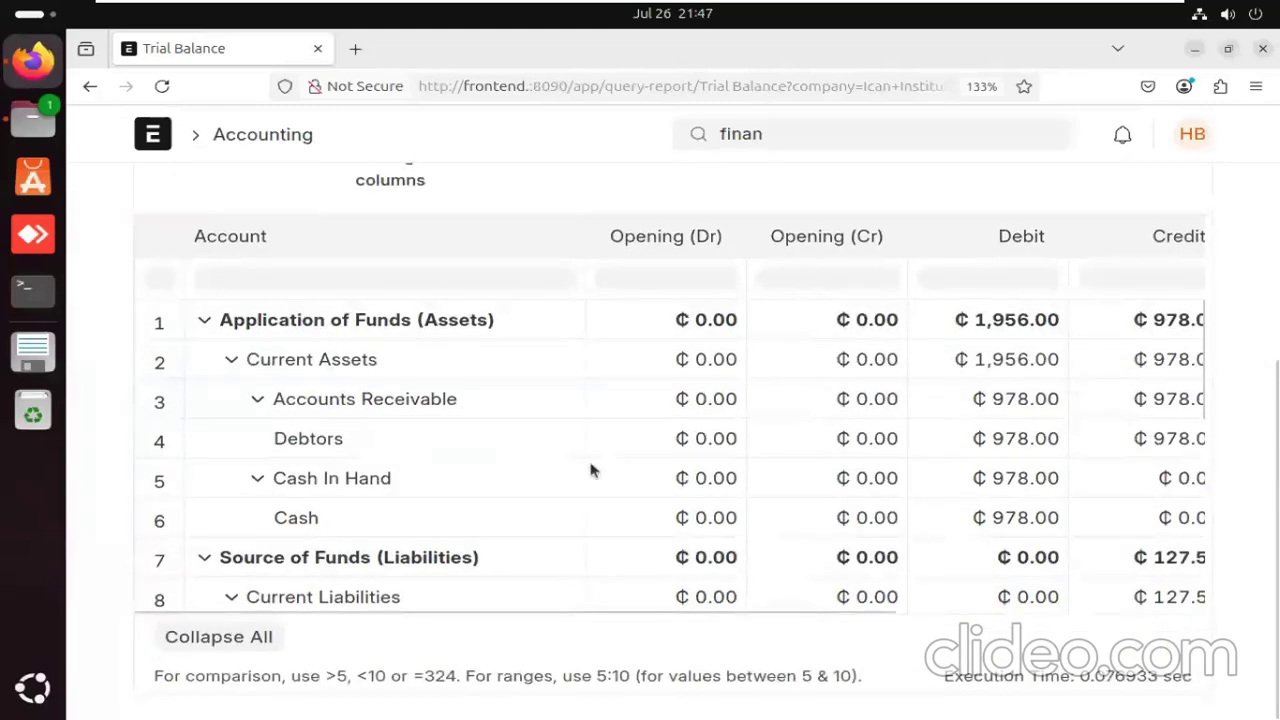
scroll(328, 416, "up", 5)
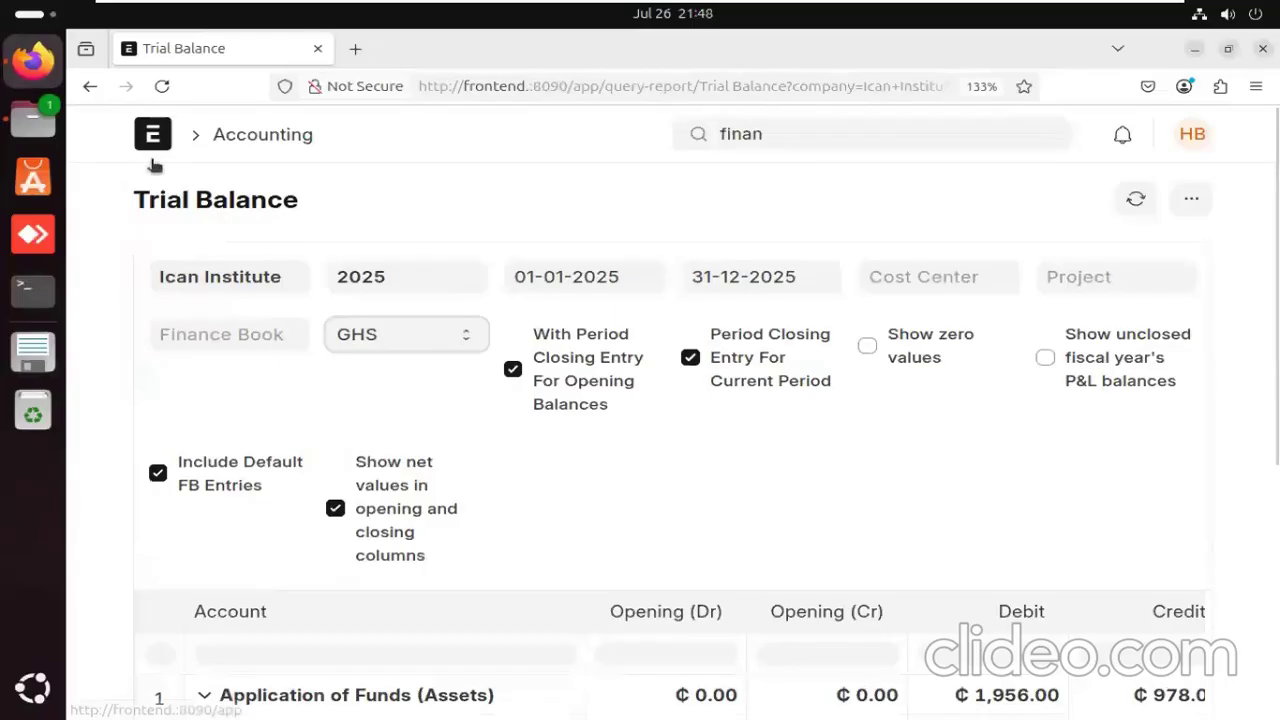
Return to the Accounting workspace and examine its accounting, payments, tax, budgeting, multi-currency and banking links.
left_click(90, 87)
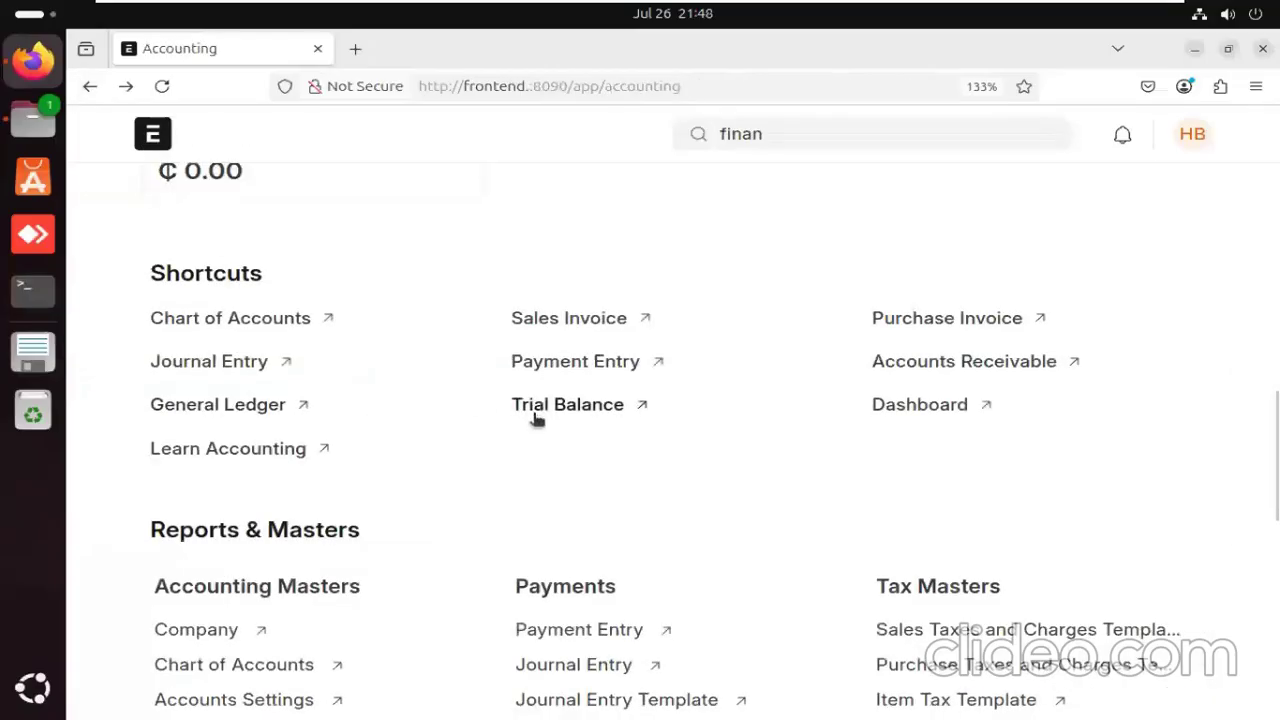
scroll(535, 420, "down", 3)
scroll(534, 423, "down", 3)
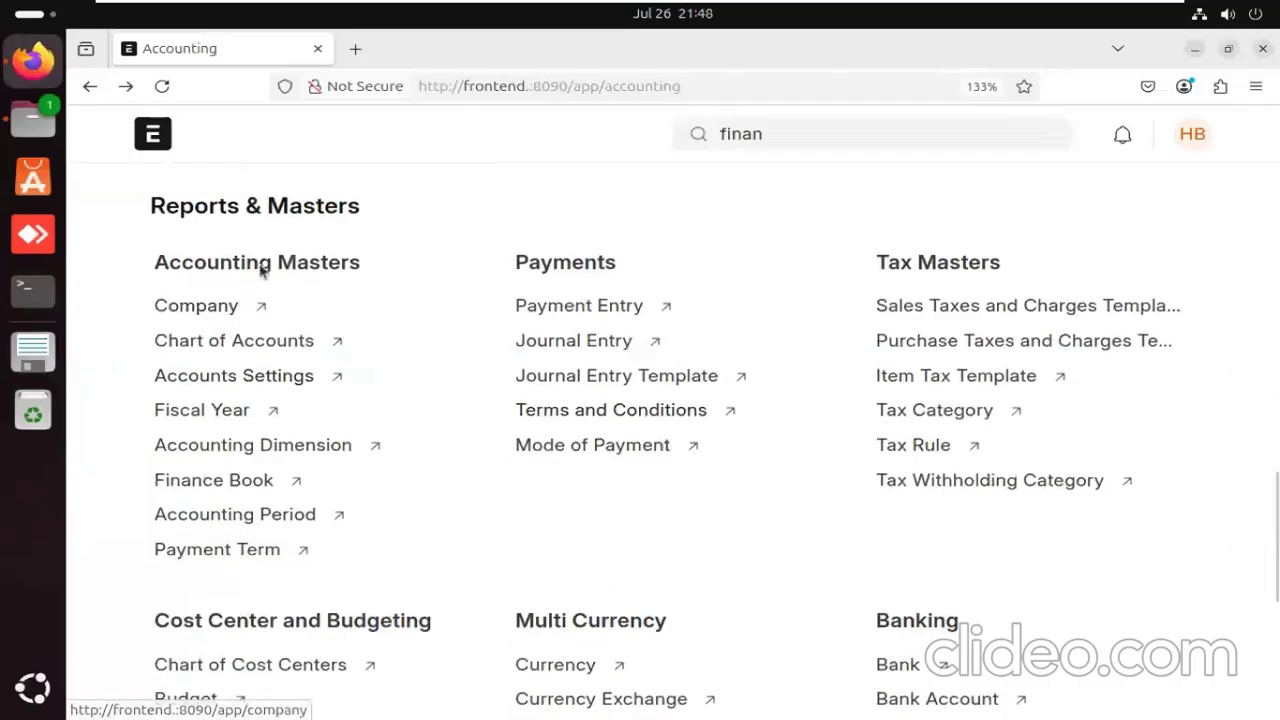
mouse_move(215, 320)
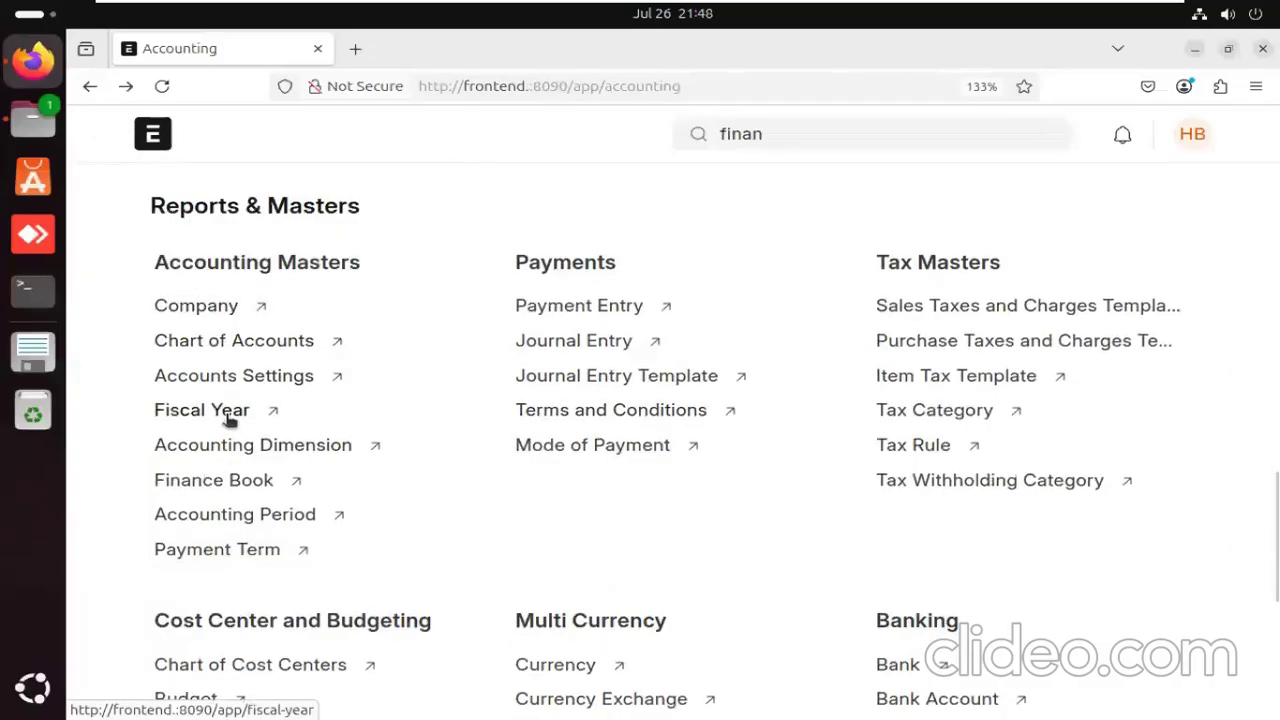
mouse_move(229, 420)
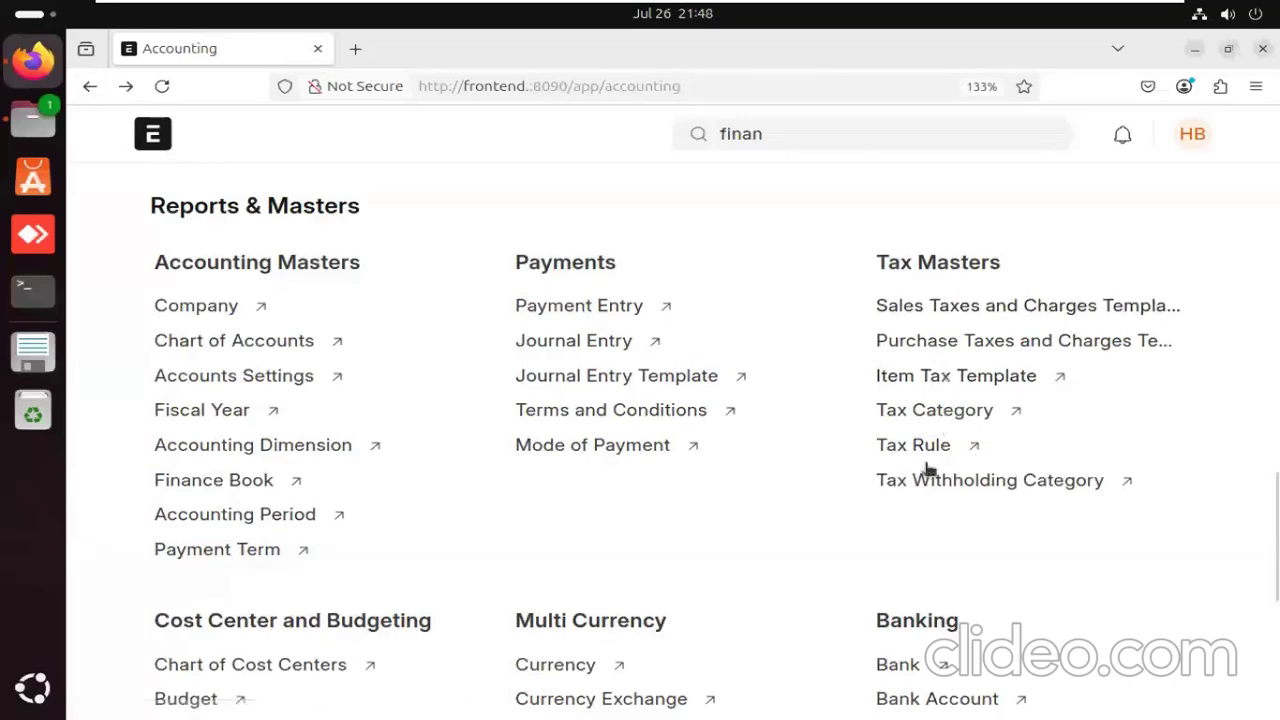
scroll(928, 466, "down", 2)
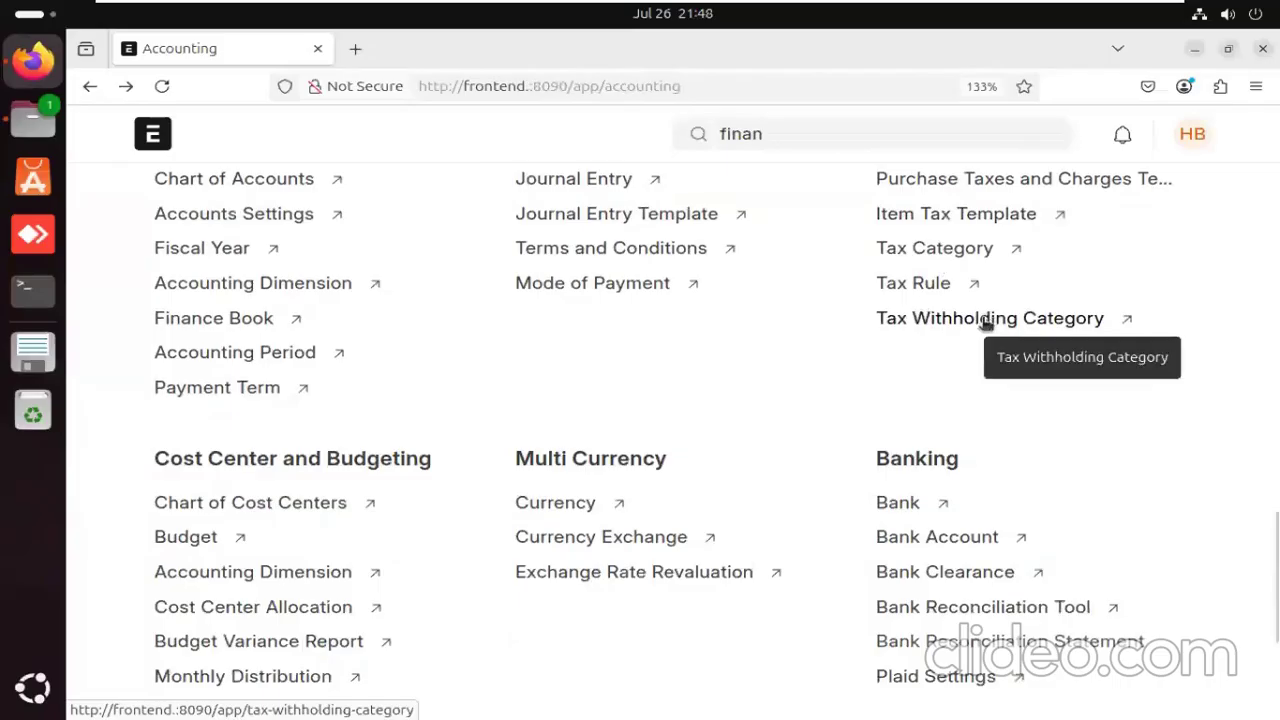
scroll(983, 325, "down", 2)
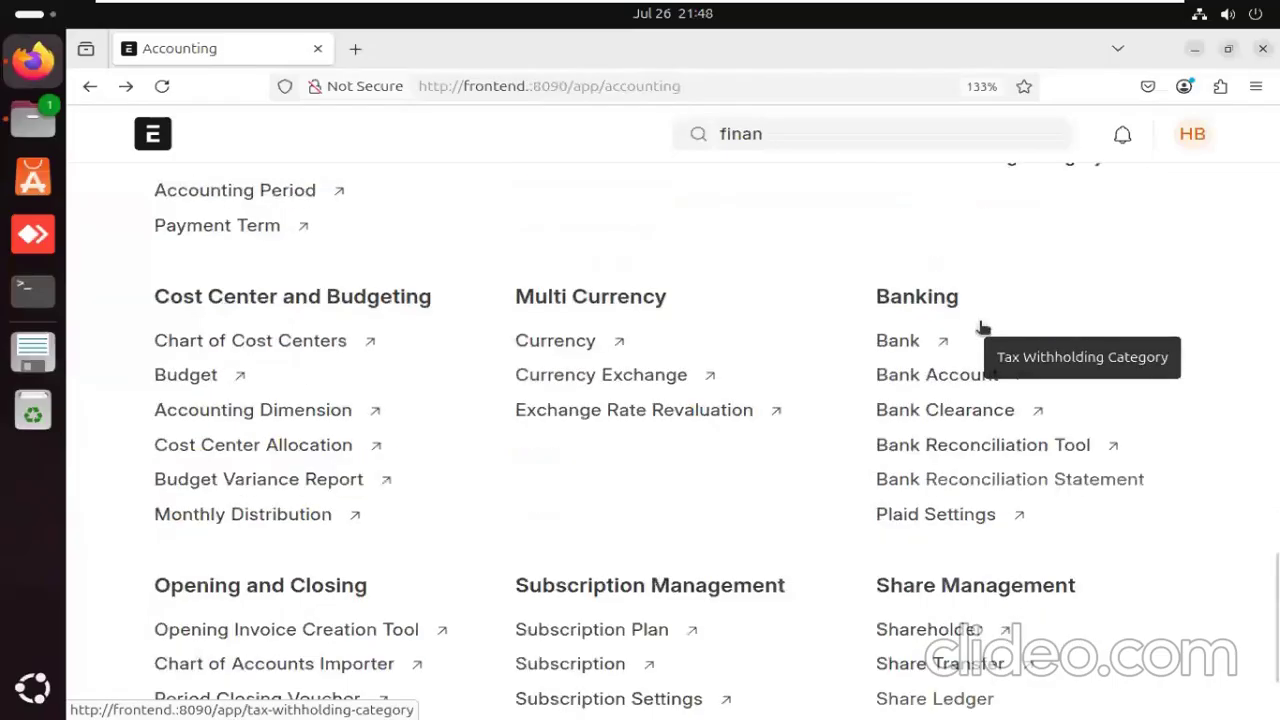
scroll(966, 320, "up", 2)
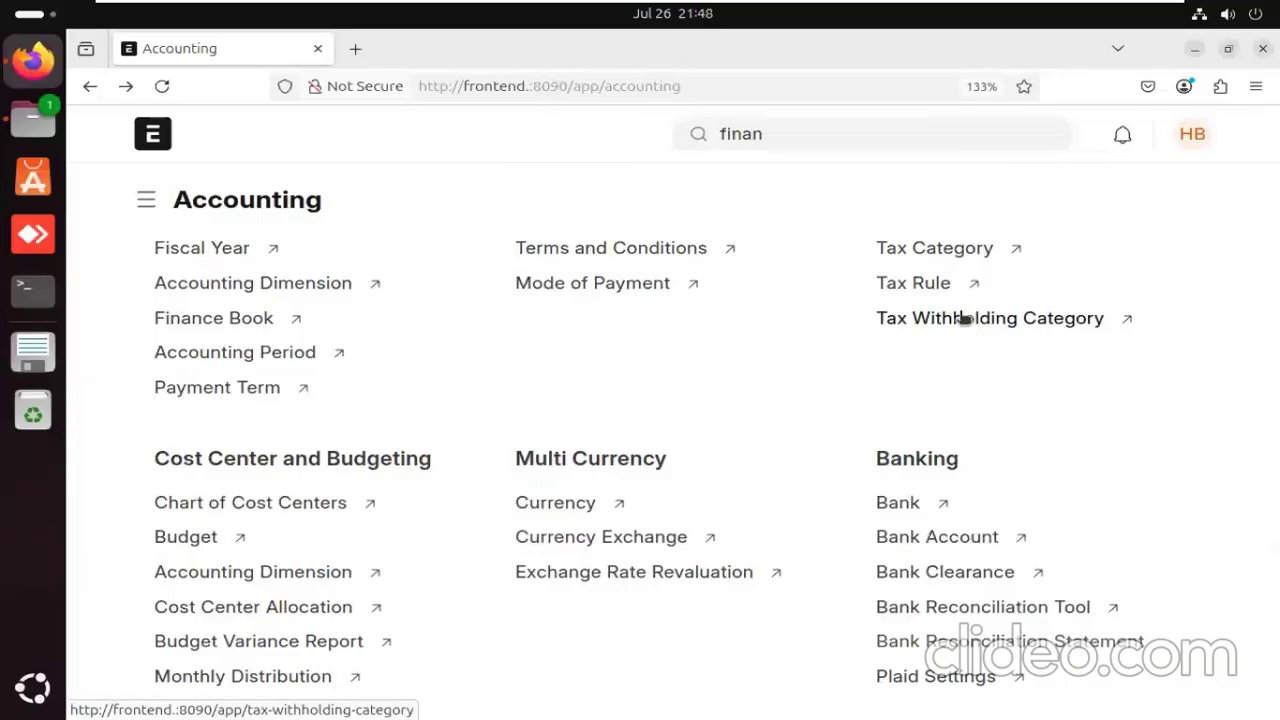
scroll(757, 357, "down", 2)
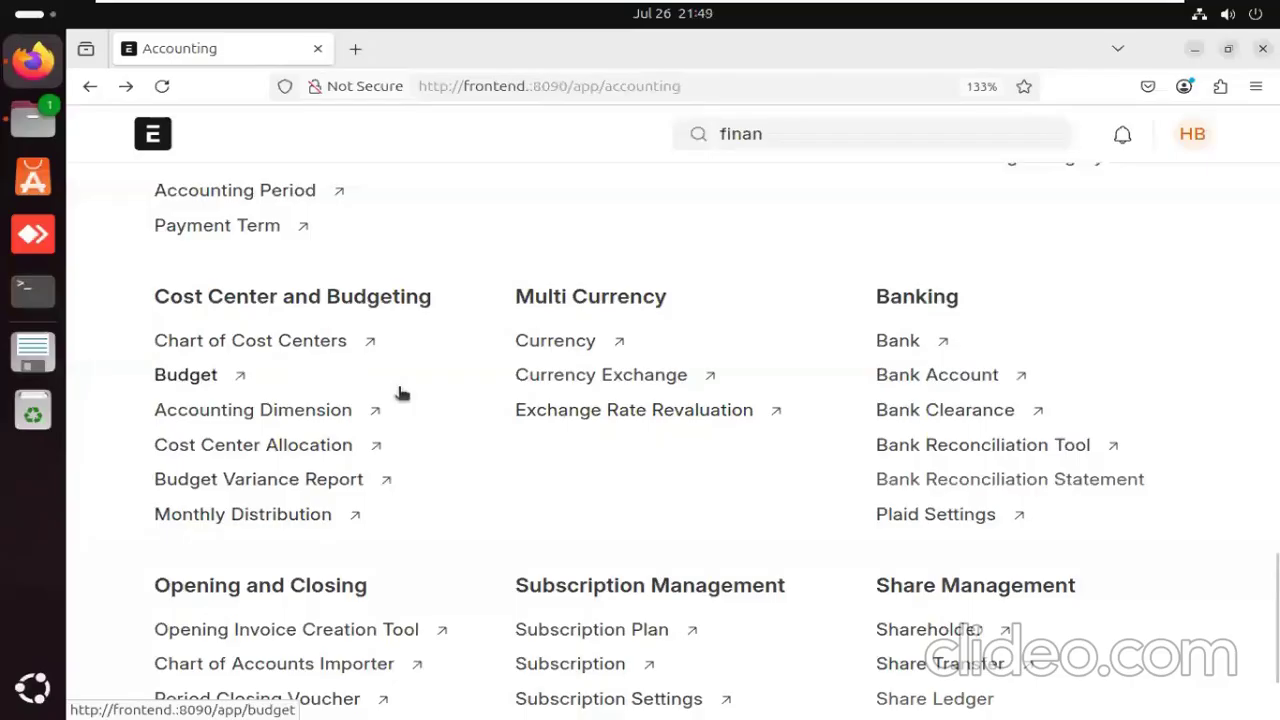
scroll(400, 392, "down", 3)
Highlight the Reports & Masters heading and look over the Accounting Masters and Payments links beneath it.
scroll(527, 410, "up", 6)
scroll(530, 414, "up", 6)
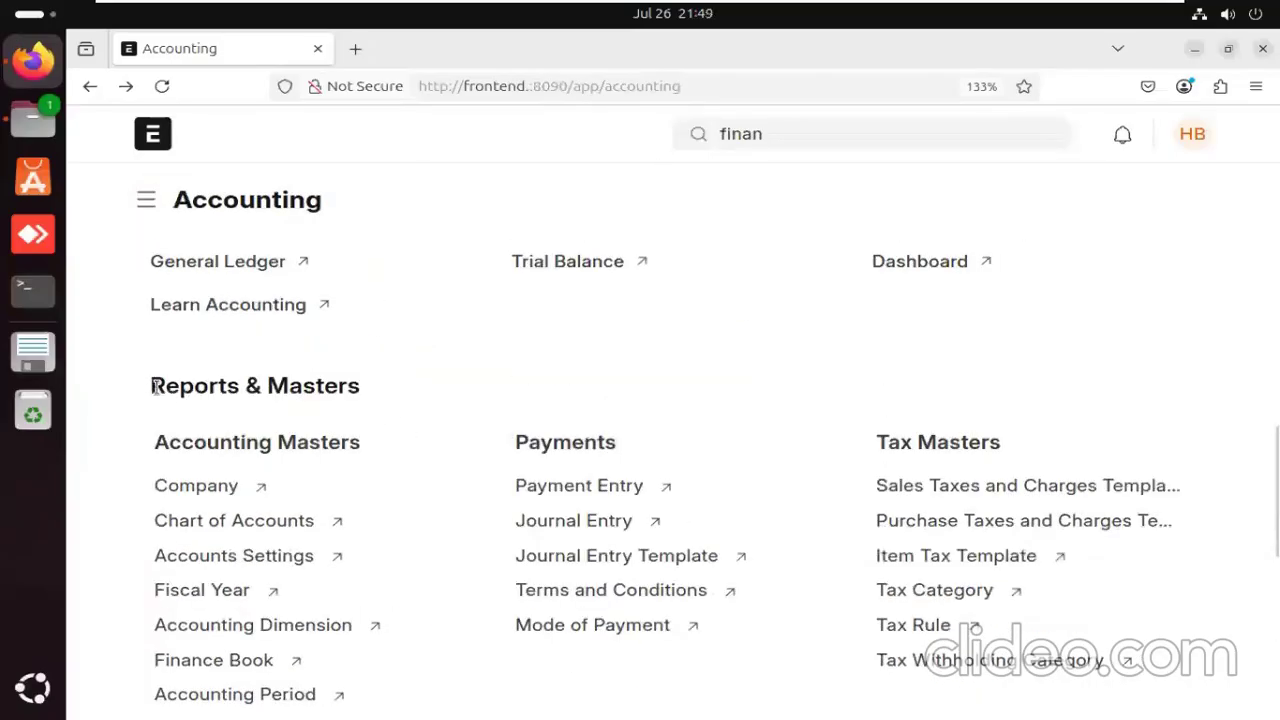
left_click_drag(156, 388, 357, 407)
scroll(366, 420, "down", 6)
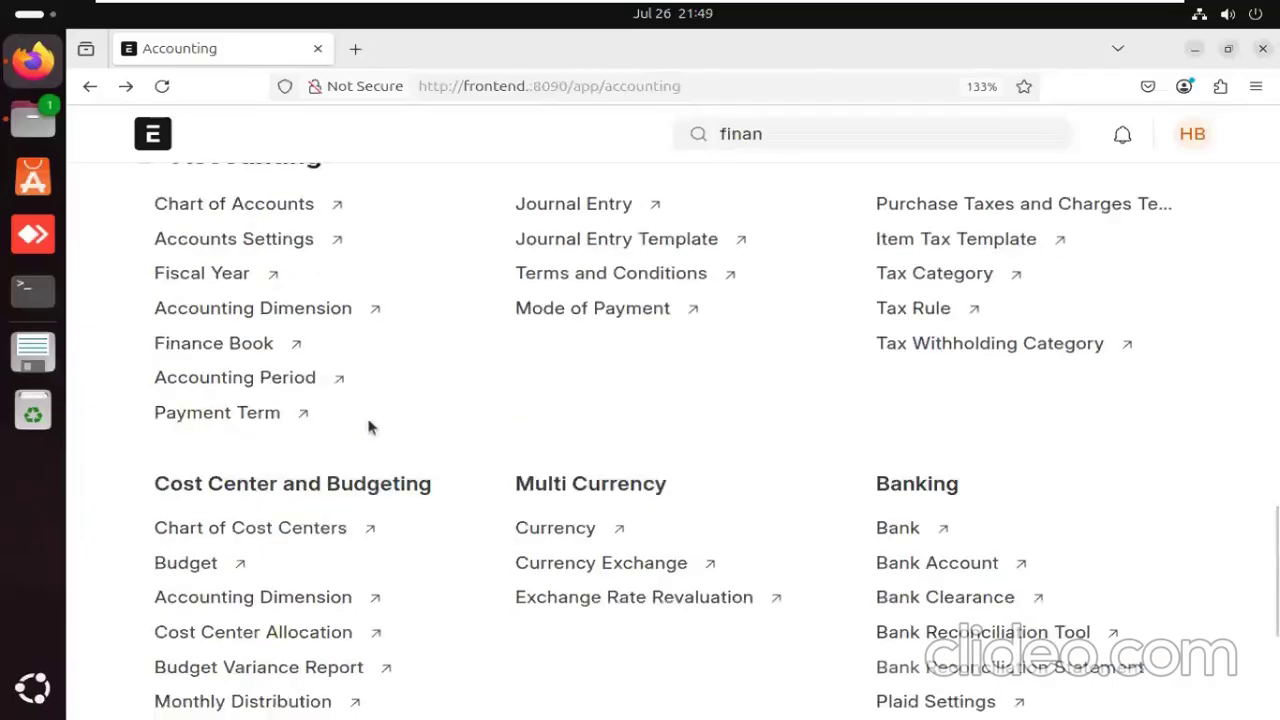
scroll(163, 323, "up", 3)
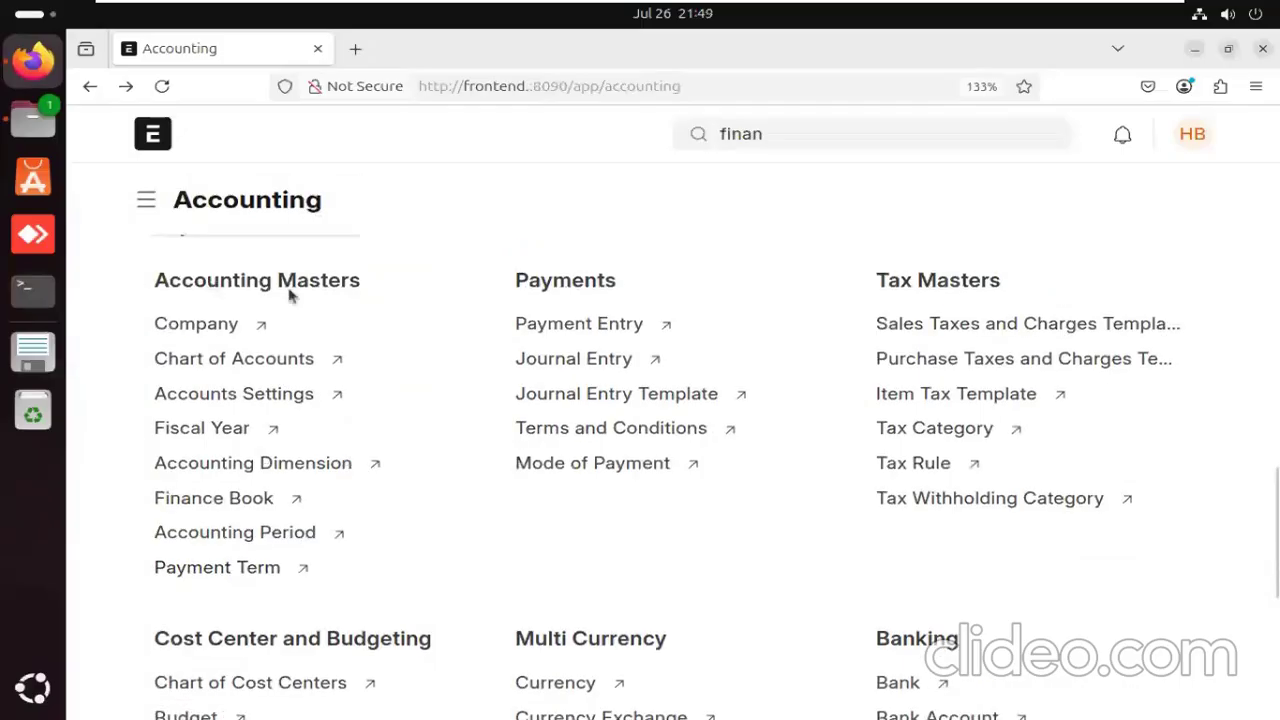
scroll(272, 382, "up", 3)
scroll(307, 427, "down", 3)
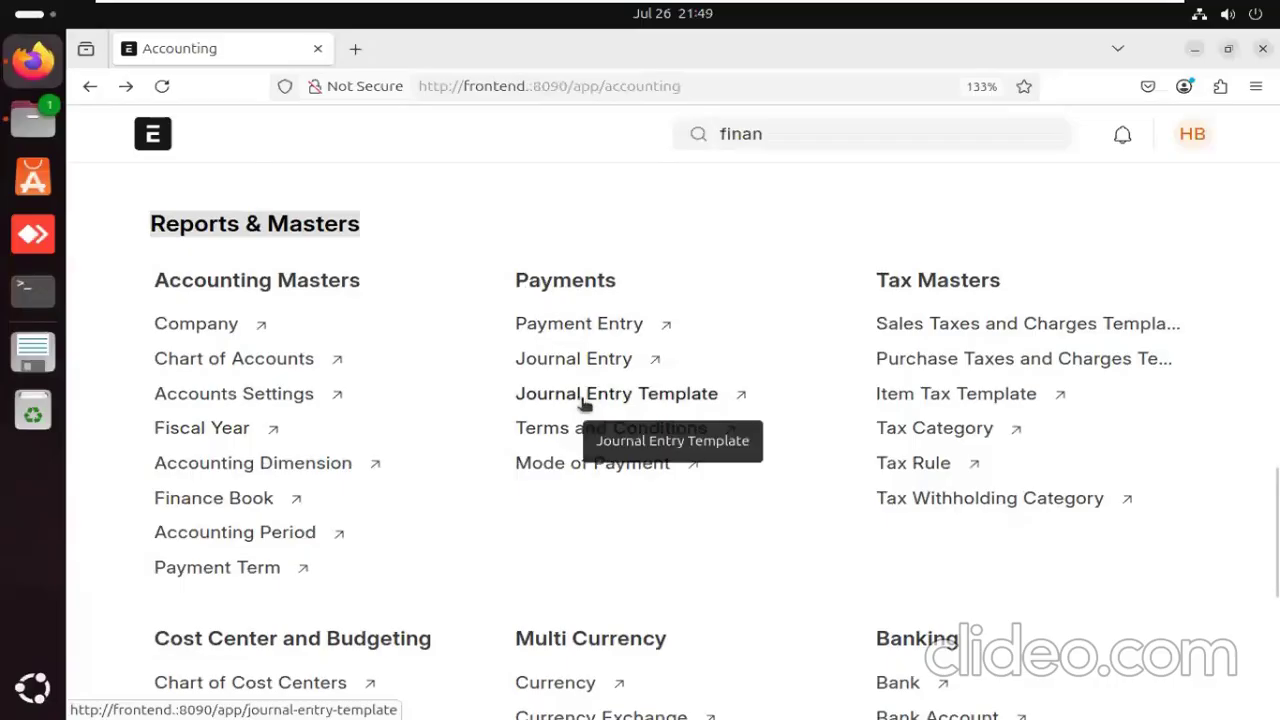
Open the Payment Entry list and look over the Party Type filter's options without choosing one.
left_click(569, 326)
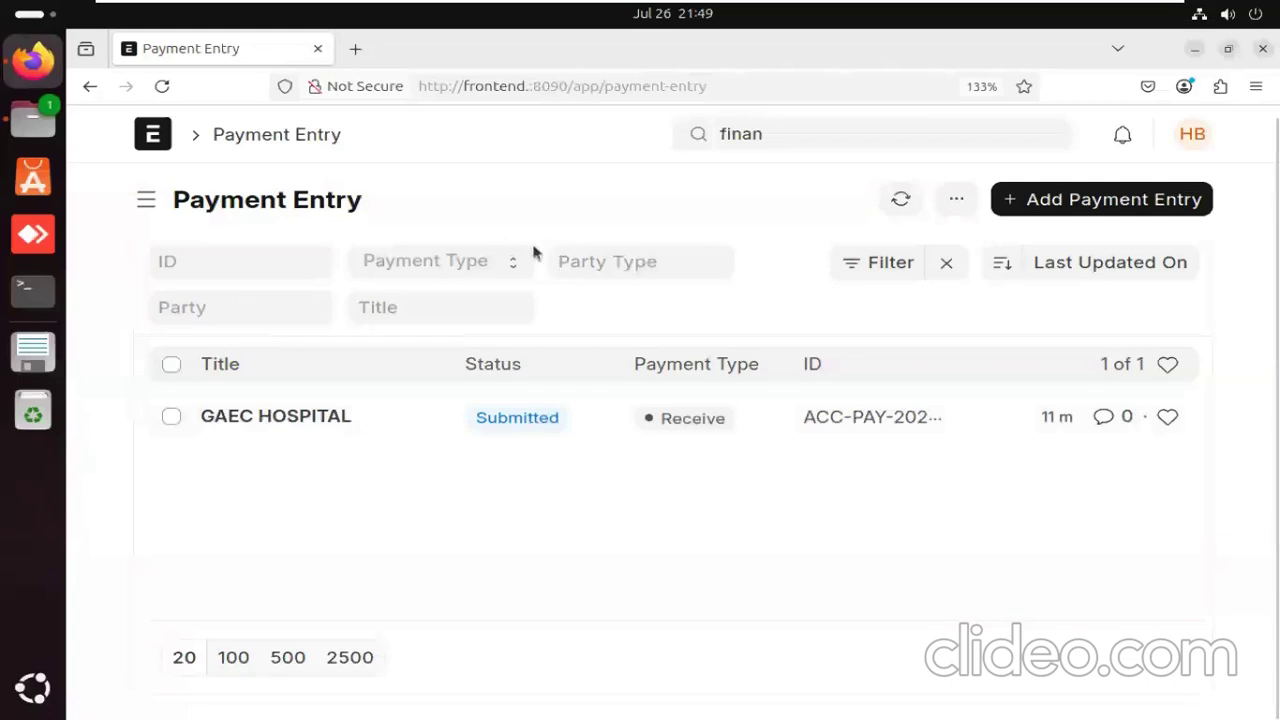
left_click(627, 262)
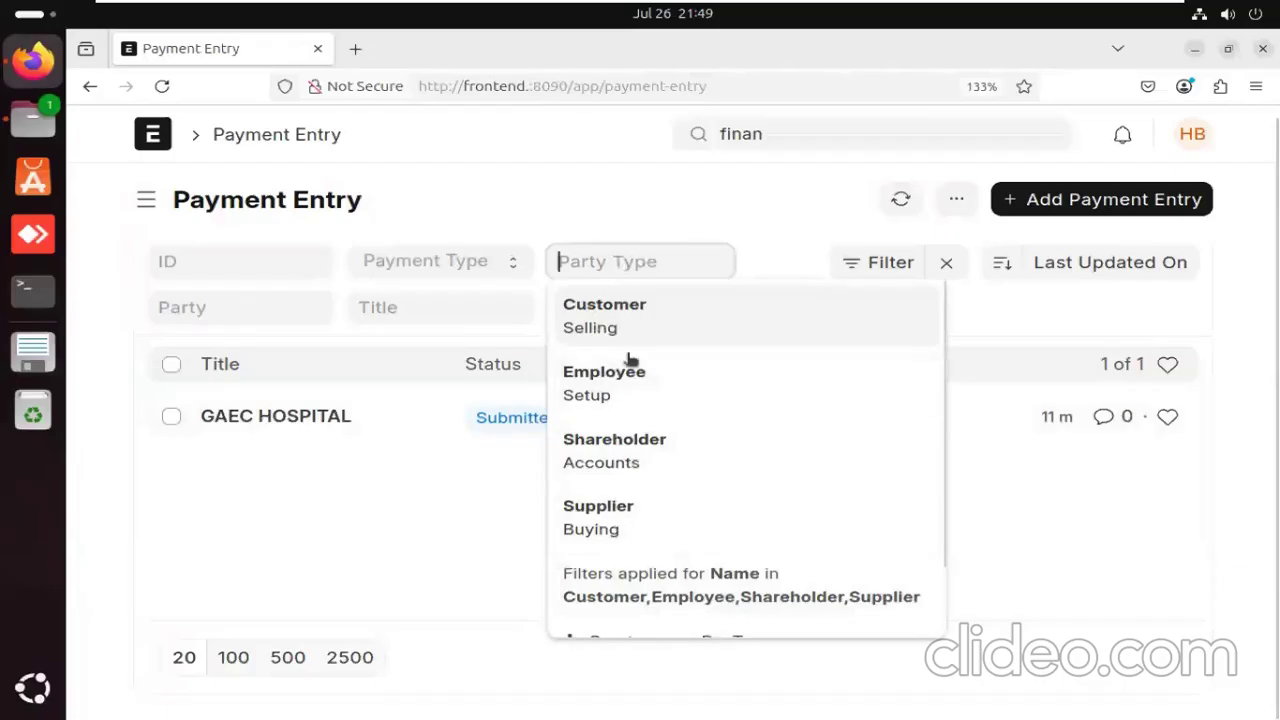
left_click(278, 387)
Return to the Accounting workspace and examine the remaining links down to Opening and Closing, Subscription Management and Share Management.
left_click(89, 86)
scroll(335, 414, "down", 10)
scroll(401, 395, "down", 5)
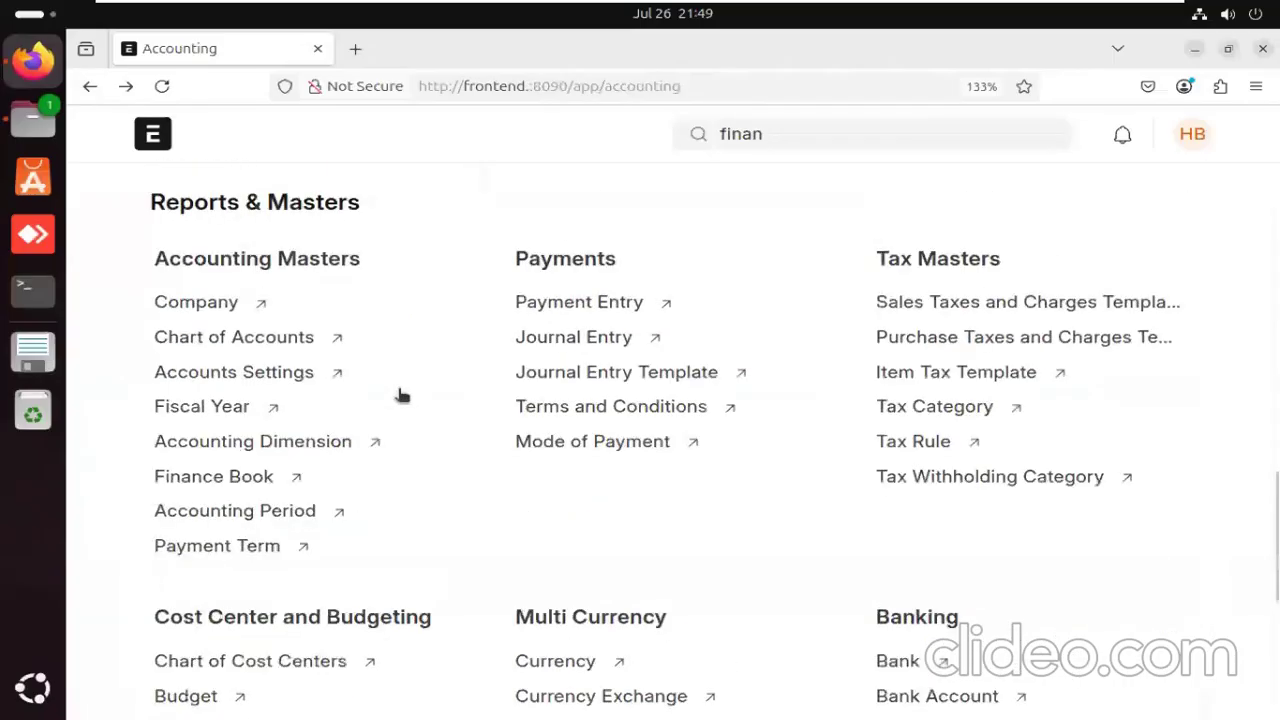
scroll(400, 395, "down", 3)
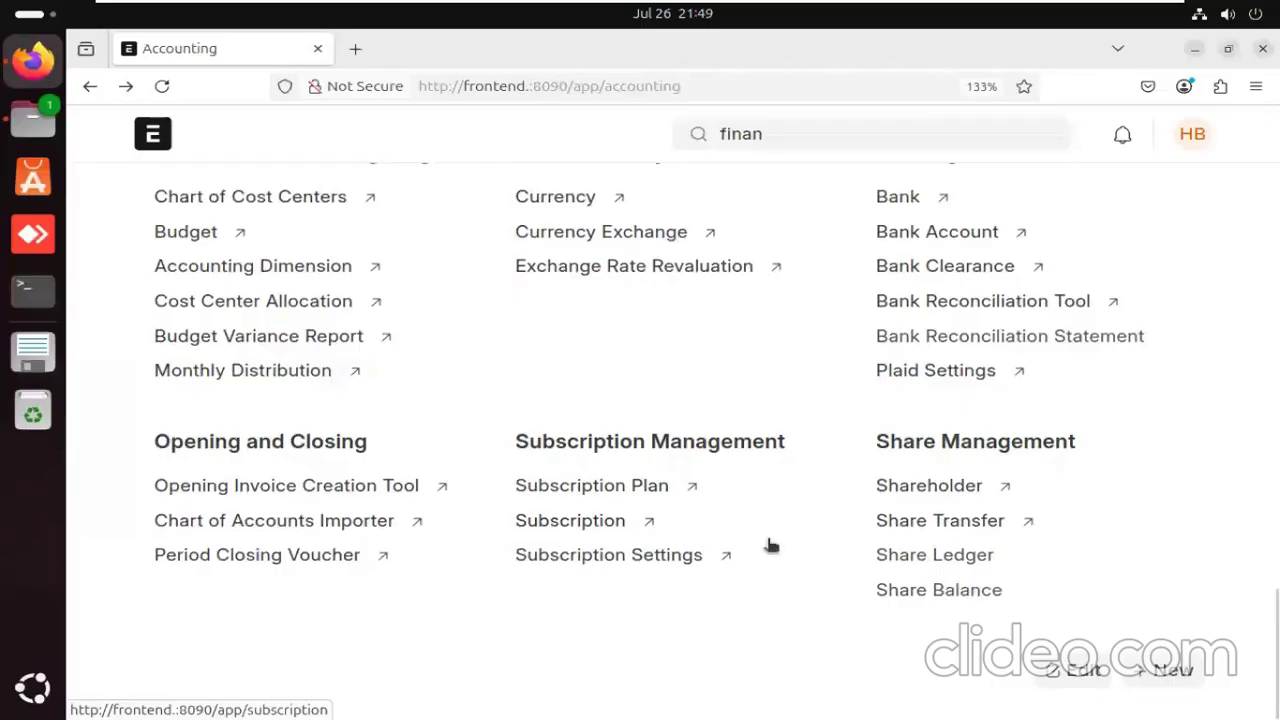
Go to the Home workspace and look through its list of modules from Accounting down to Build.
left_click(151, 141)
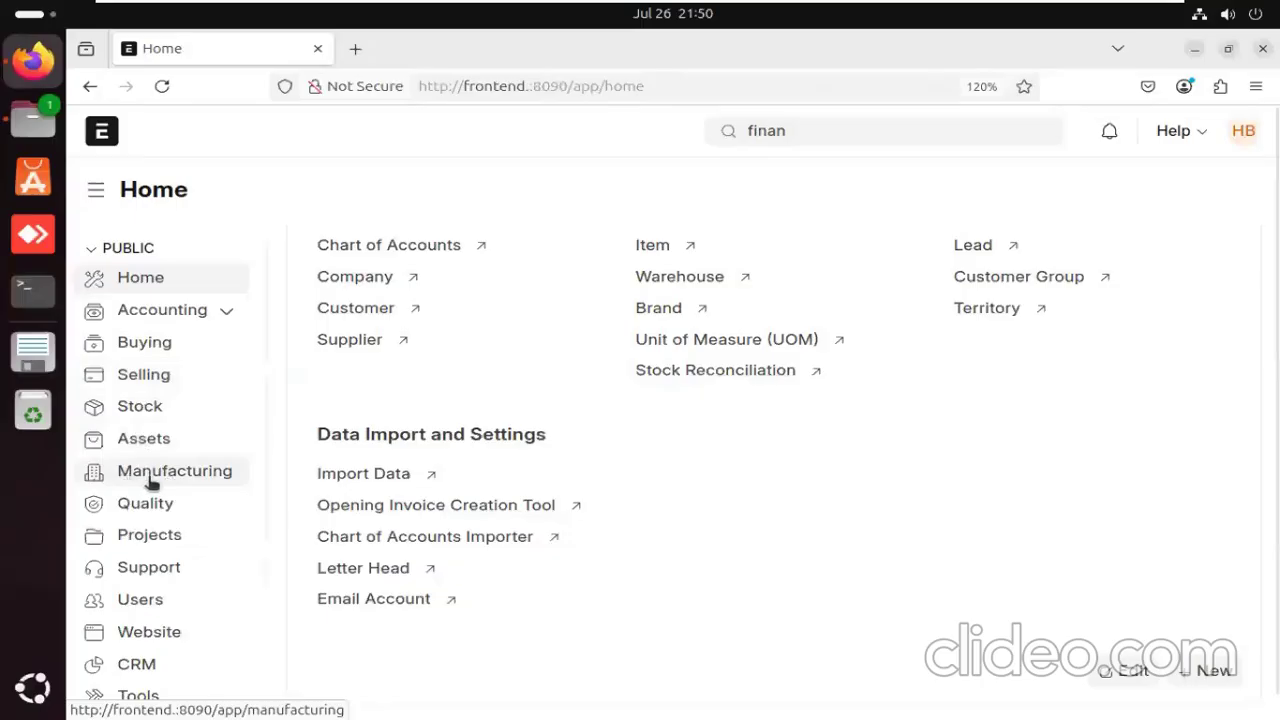
scroll(155, 485, "down", 2)
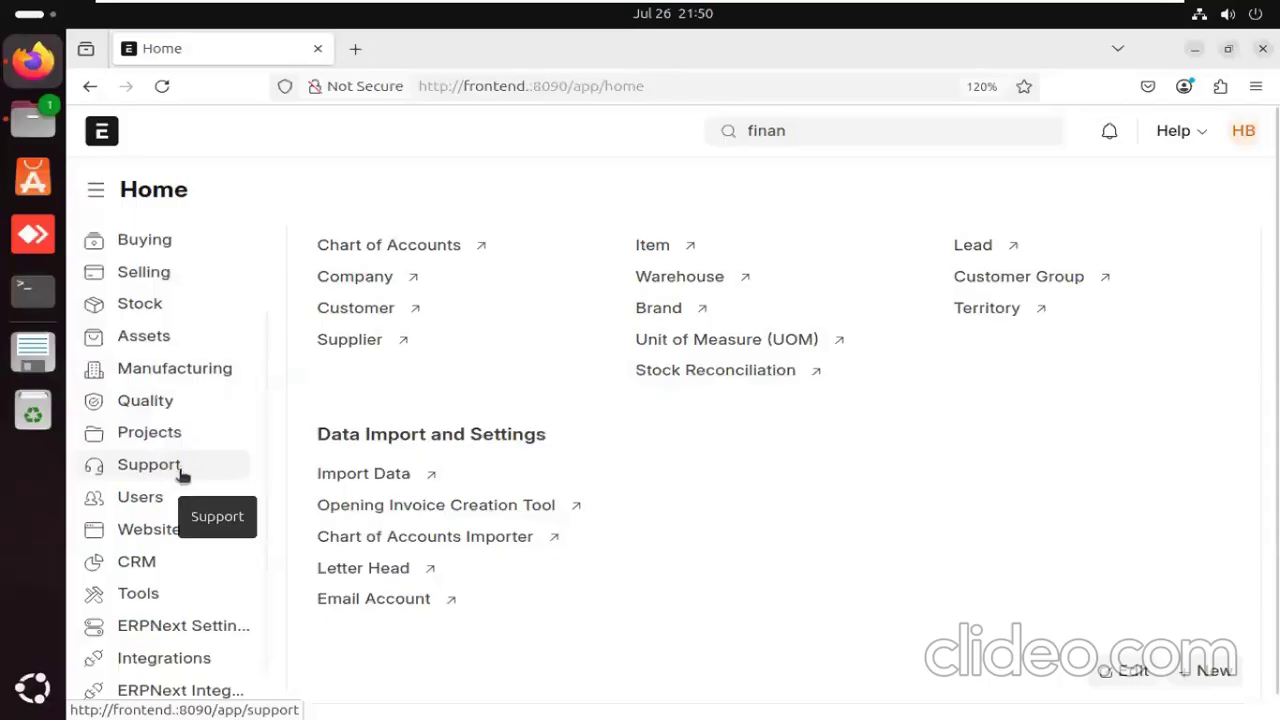
scroll(181, 474, "down", 1)
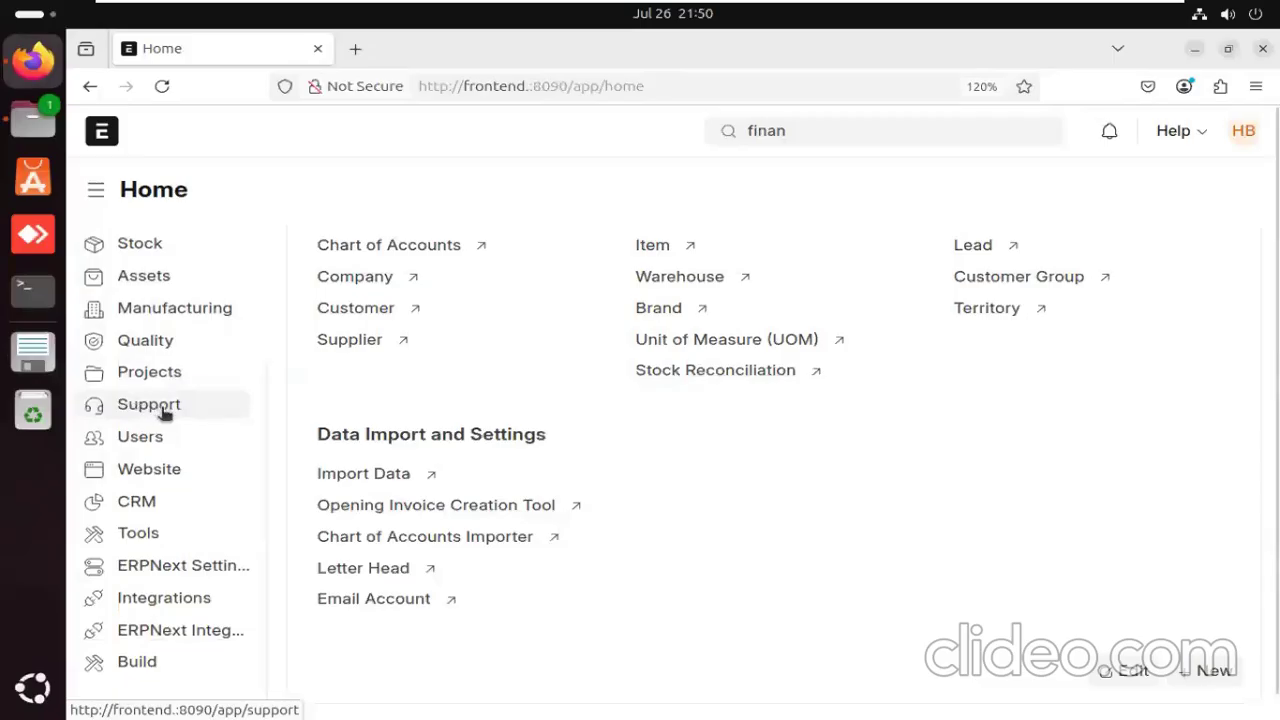
scroll(165, 413, "down", 1)
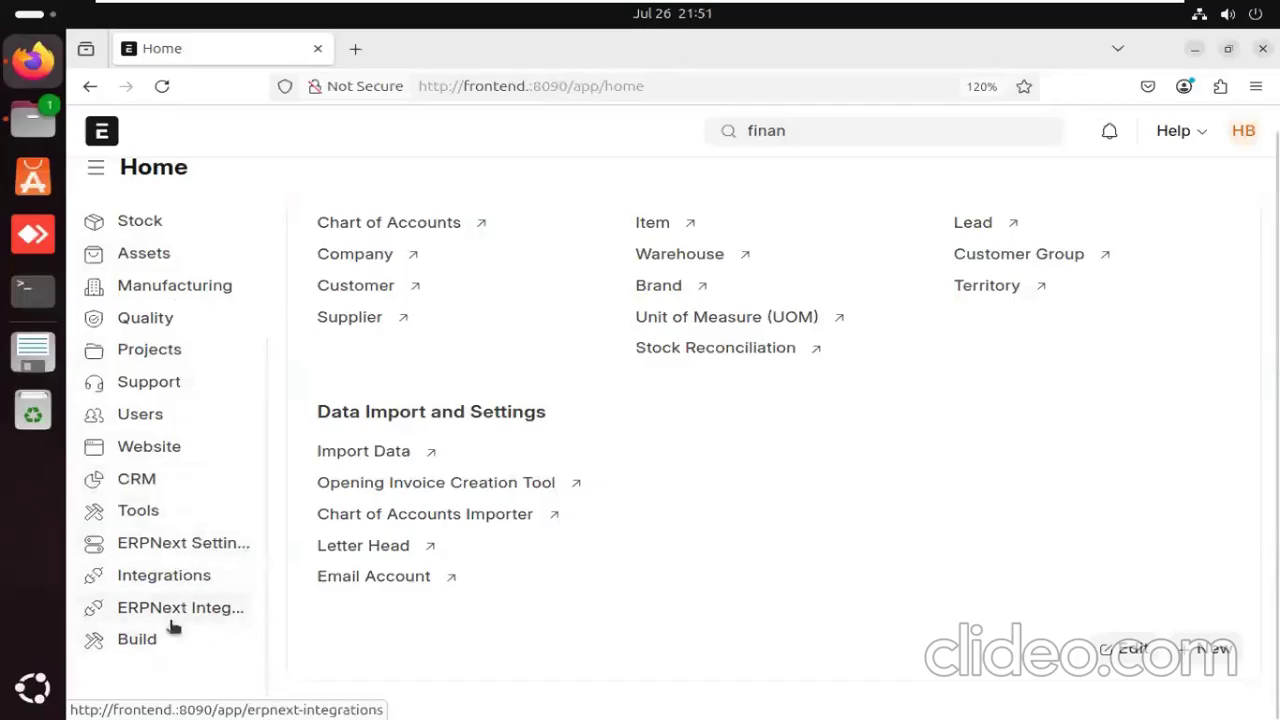
Examine the Home workspace's shortcuts and its Accounting, Stock, CRM, and Data Import and Settings links.
scroll(390, 580, "up", 3)
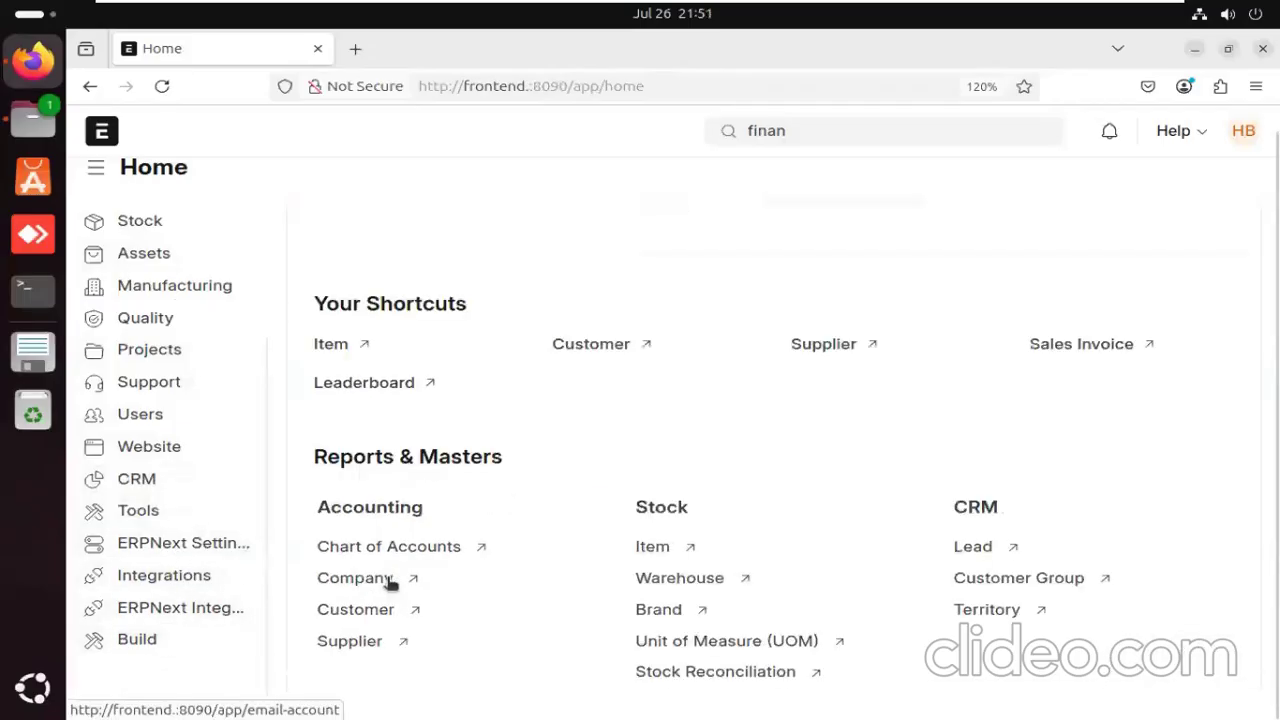
scroll(391, 583, "down", 1)
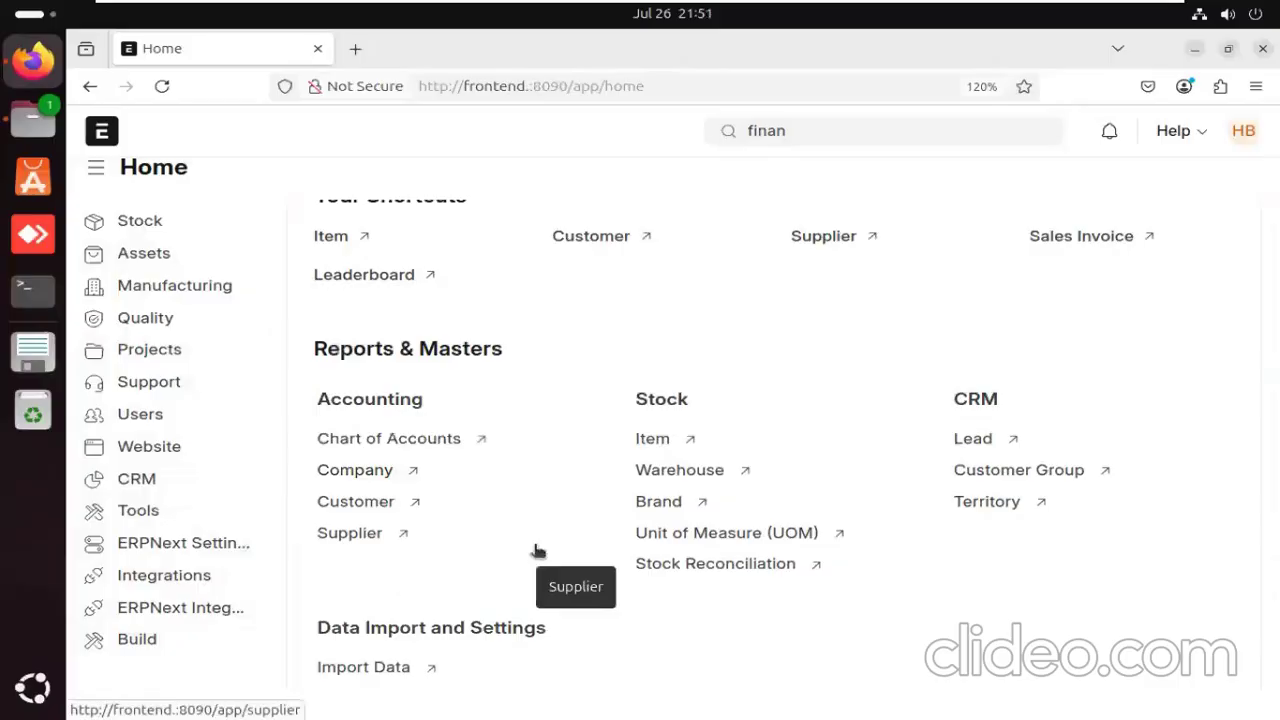
scroll(537, 551, "down", 2)
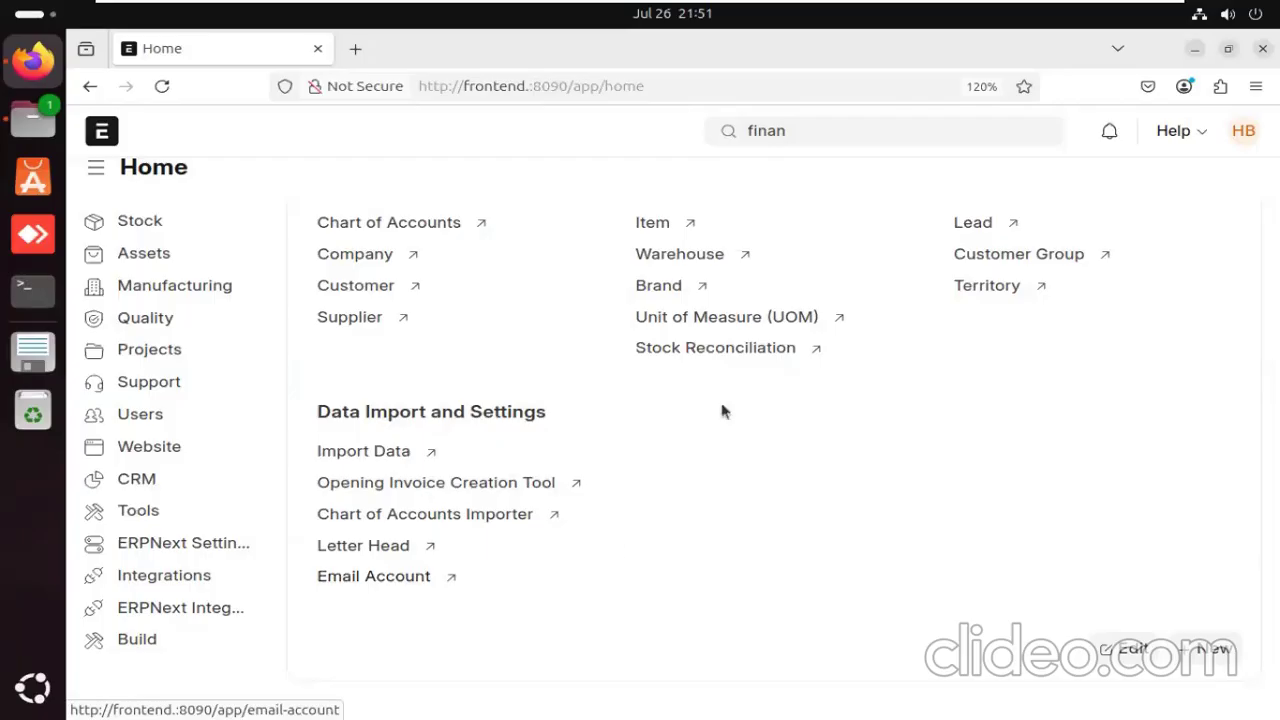
scroll(645, 400, "up", 2)
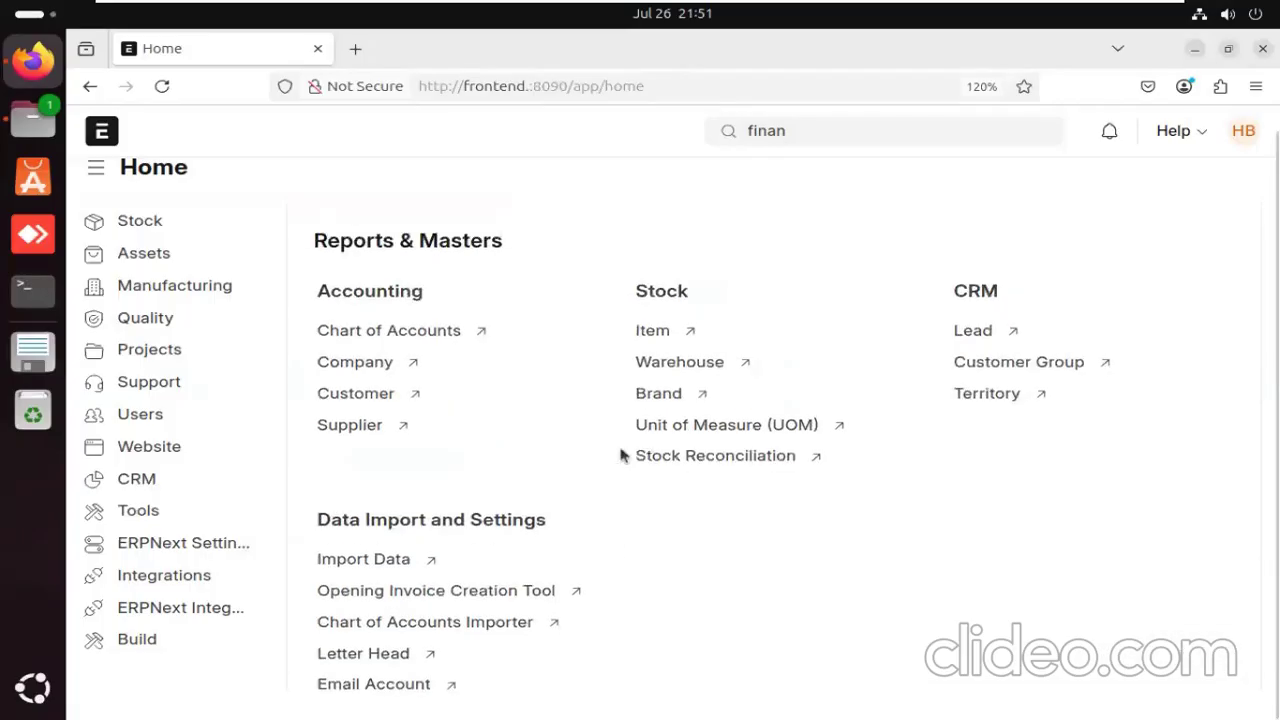
mouse_move(658, 337)
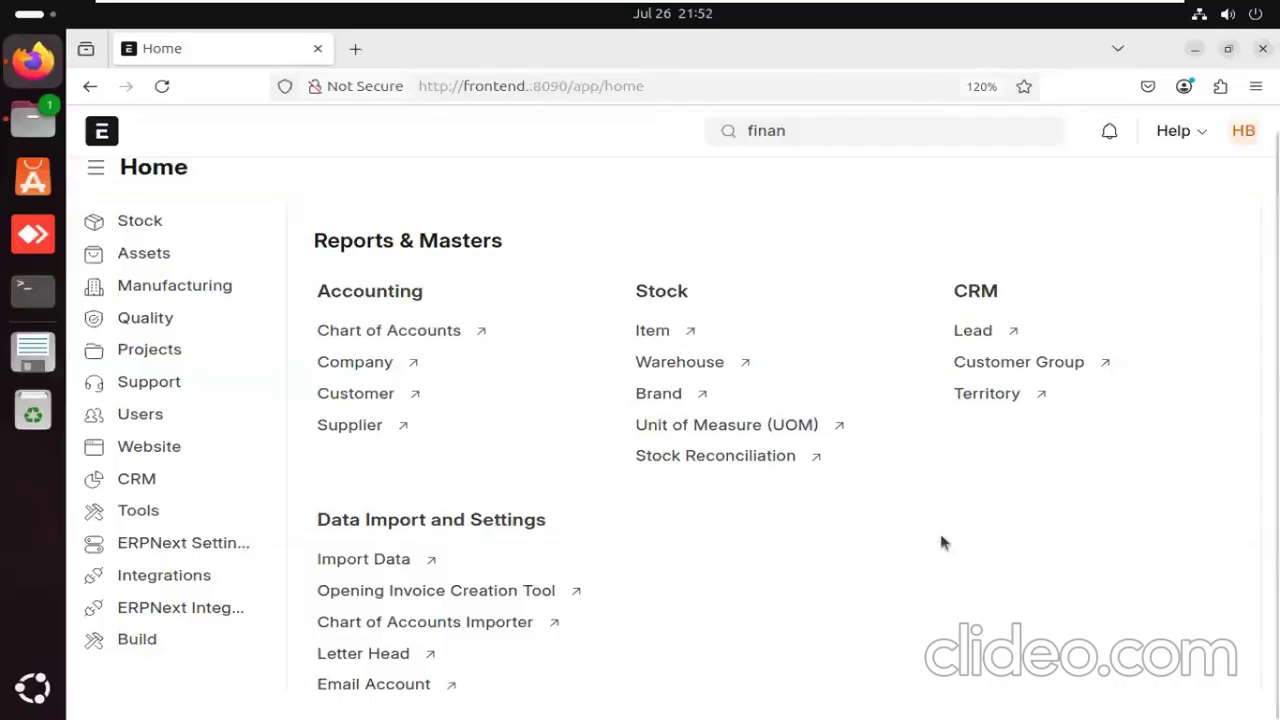
mouse_move(720, 466)
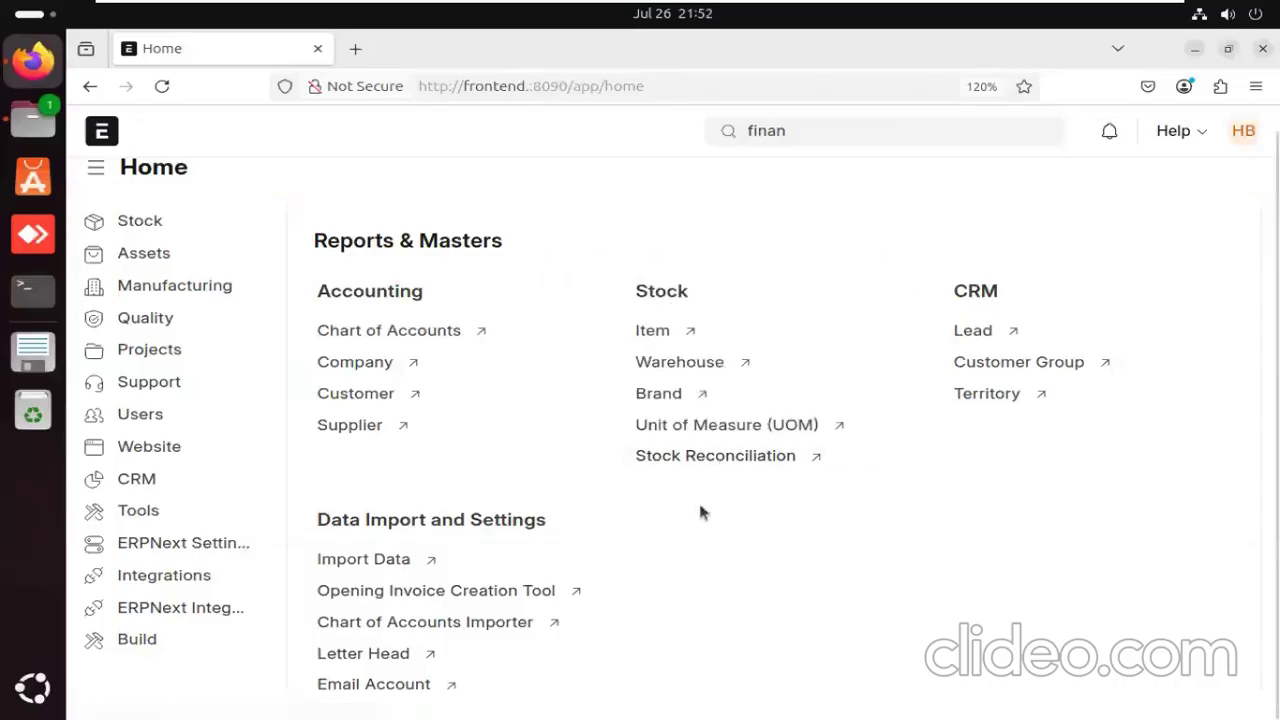